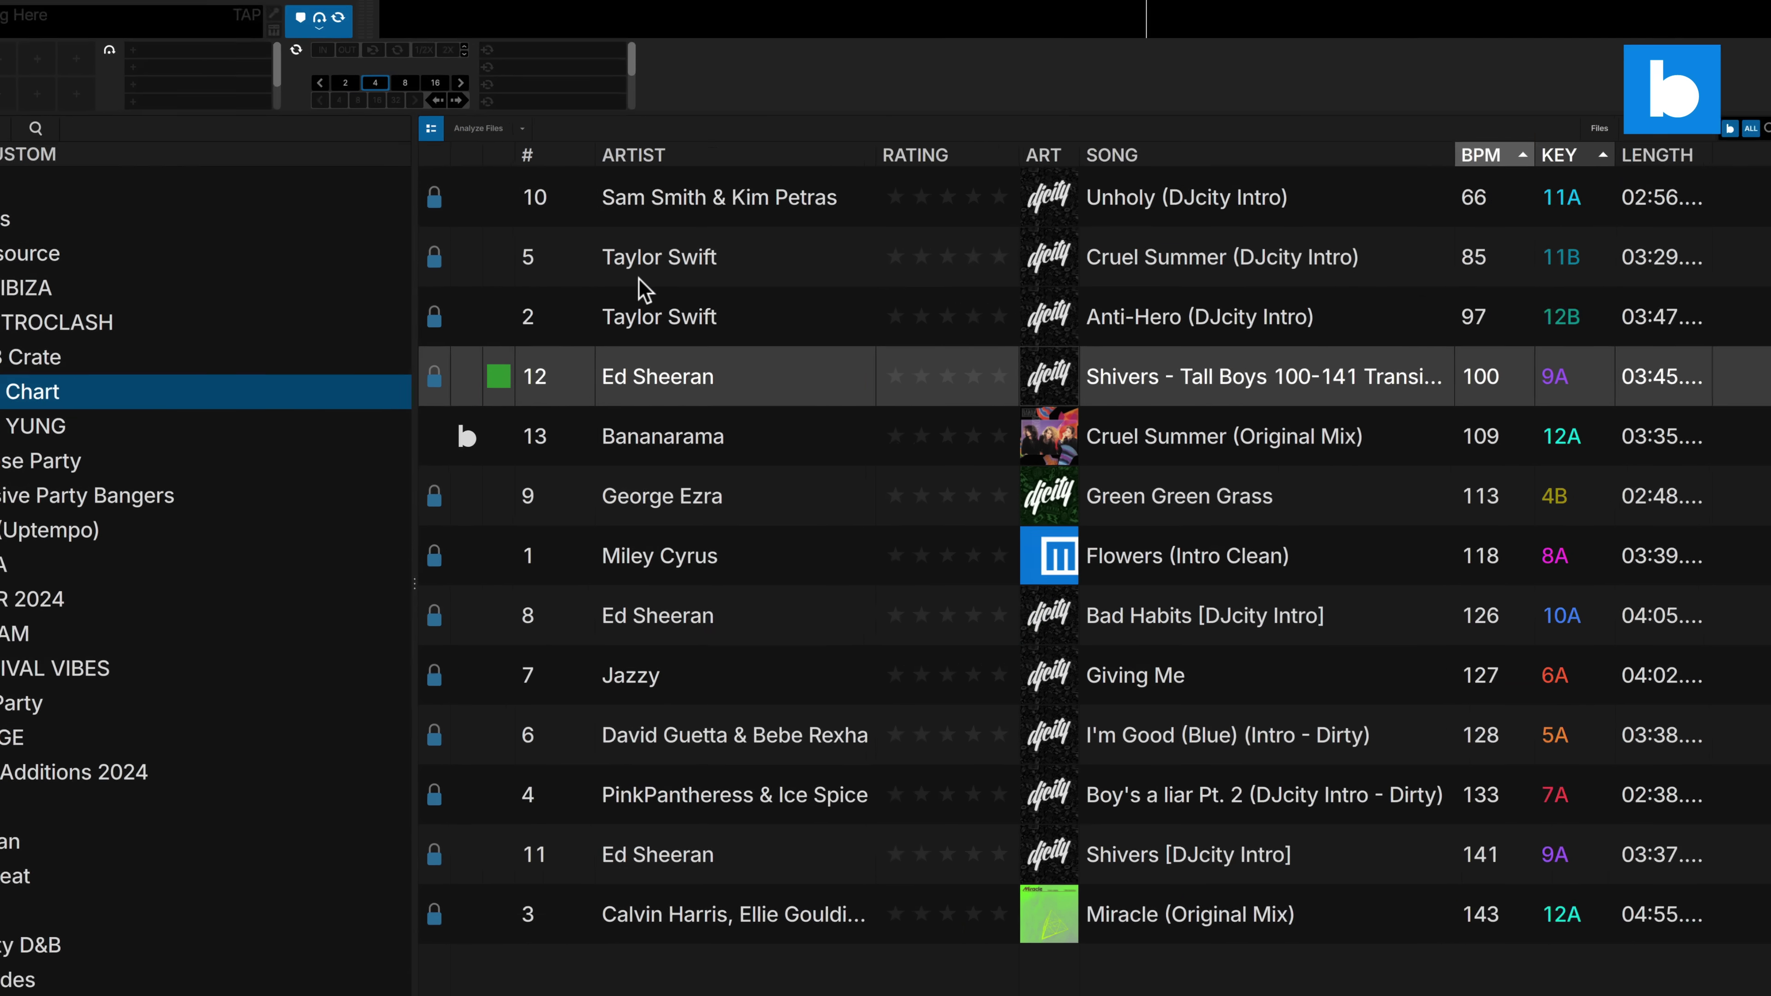
pyautogui.click(688, 322)
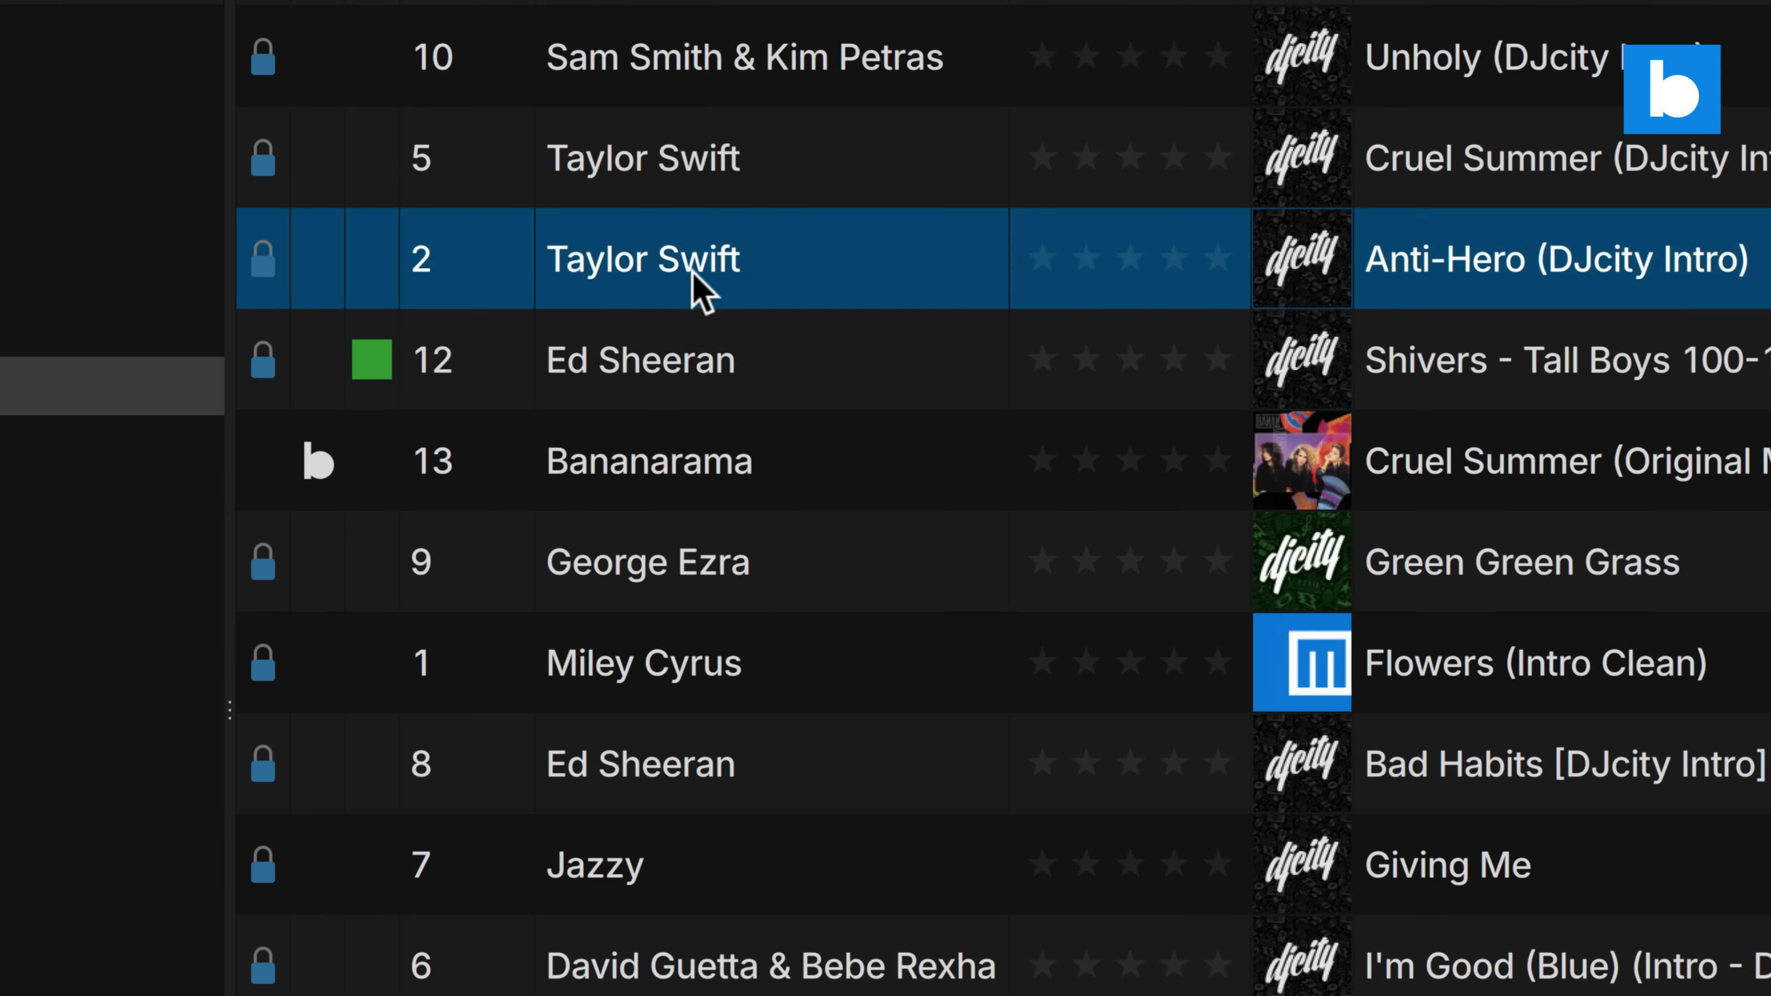
pyautogui.rightClick(687, 323)
pyautogui.moveTo(689, 327)
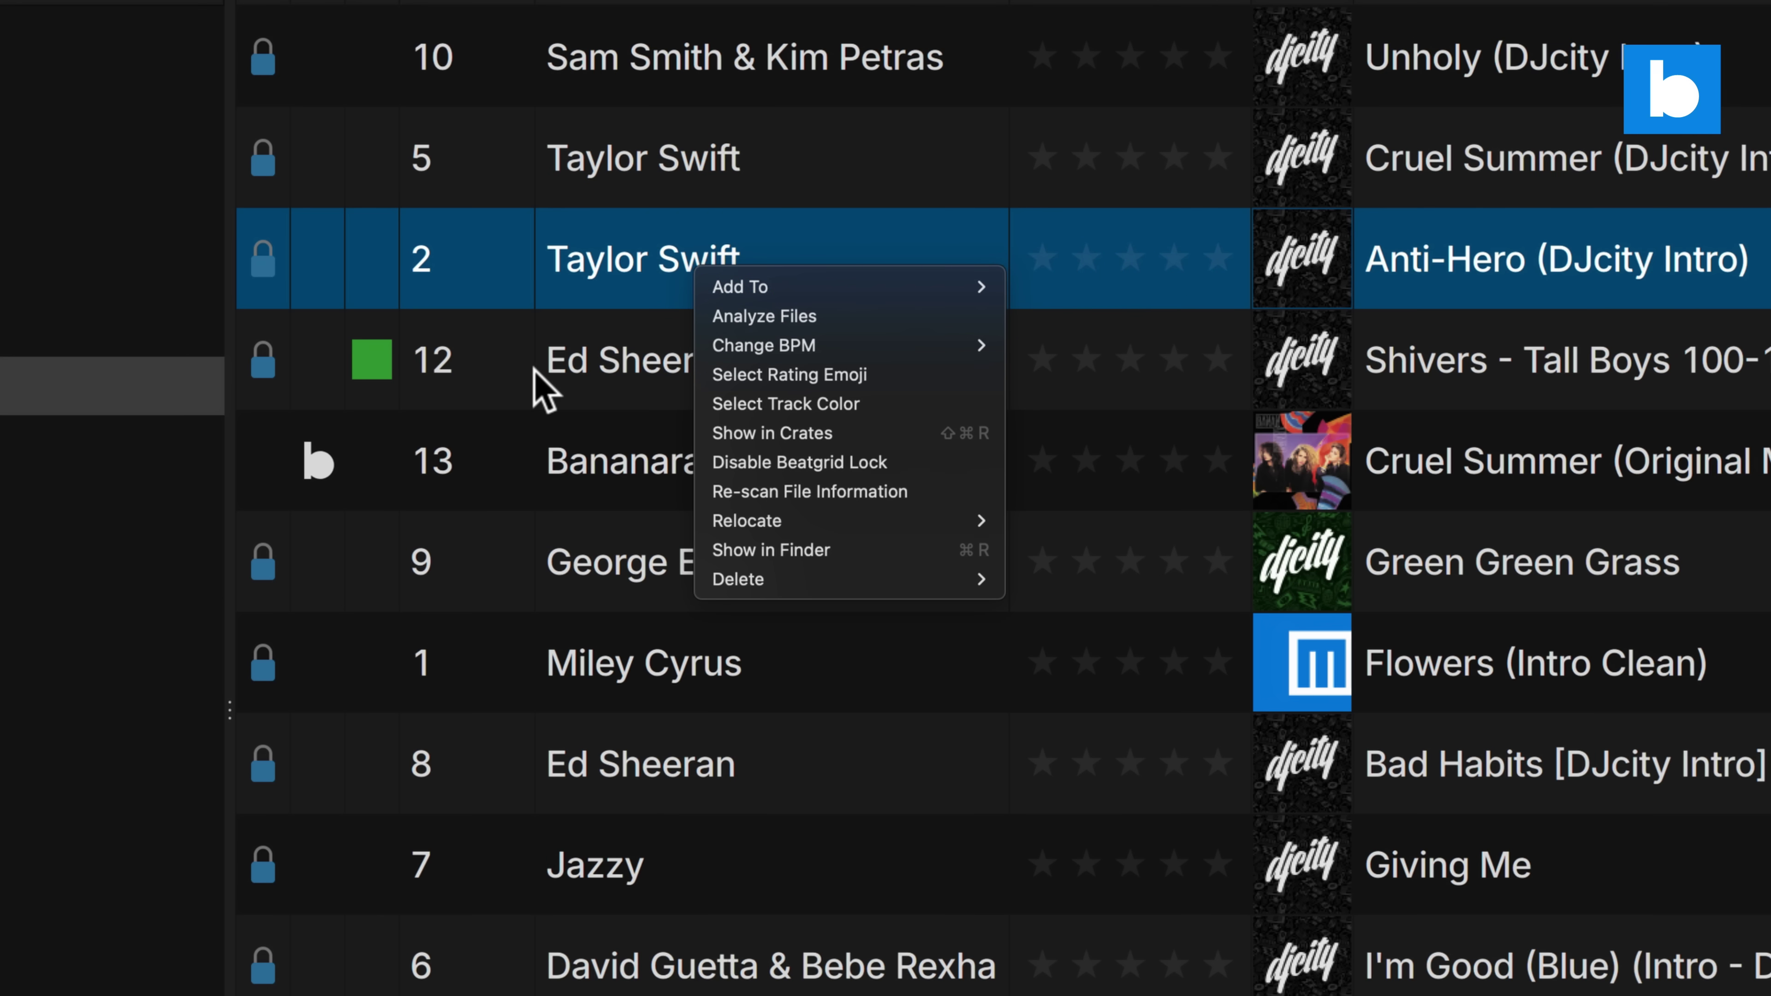
pyautogui.click(557, 377)
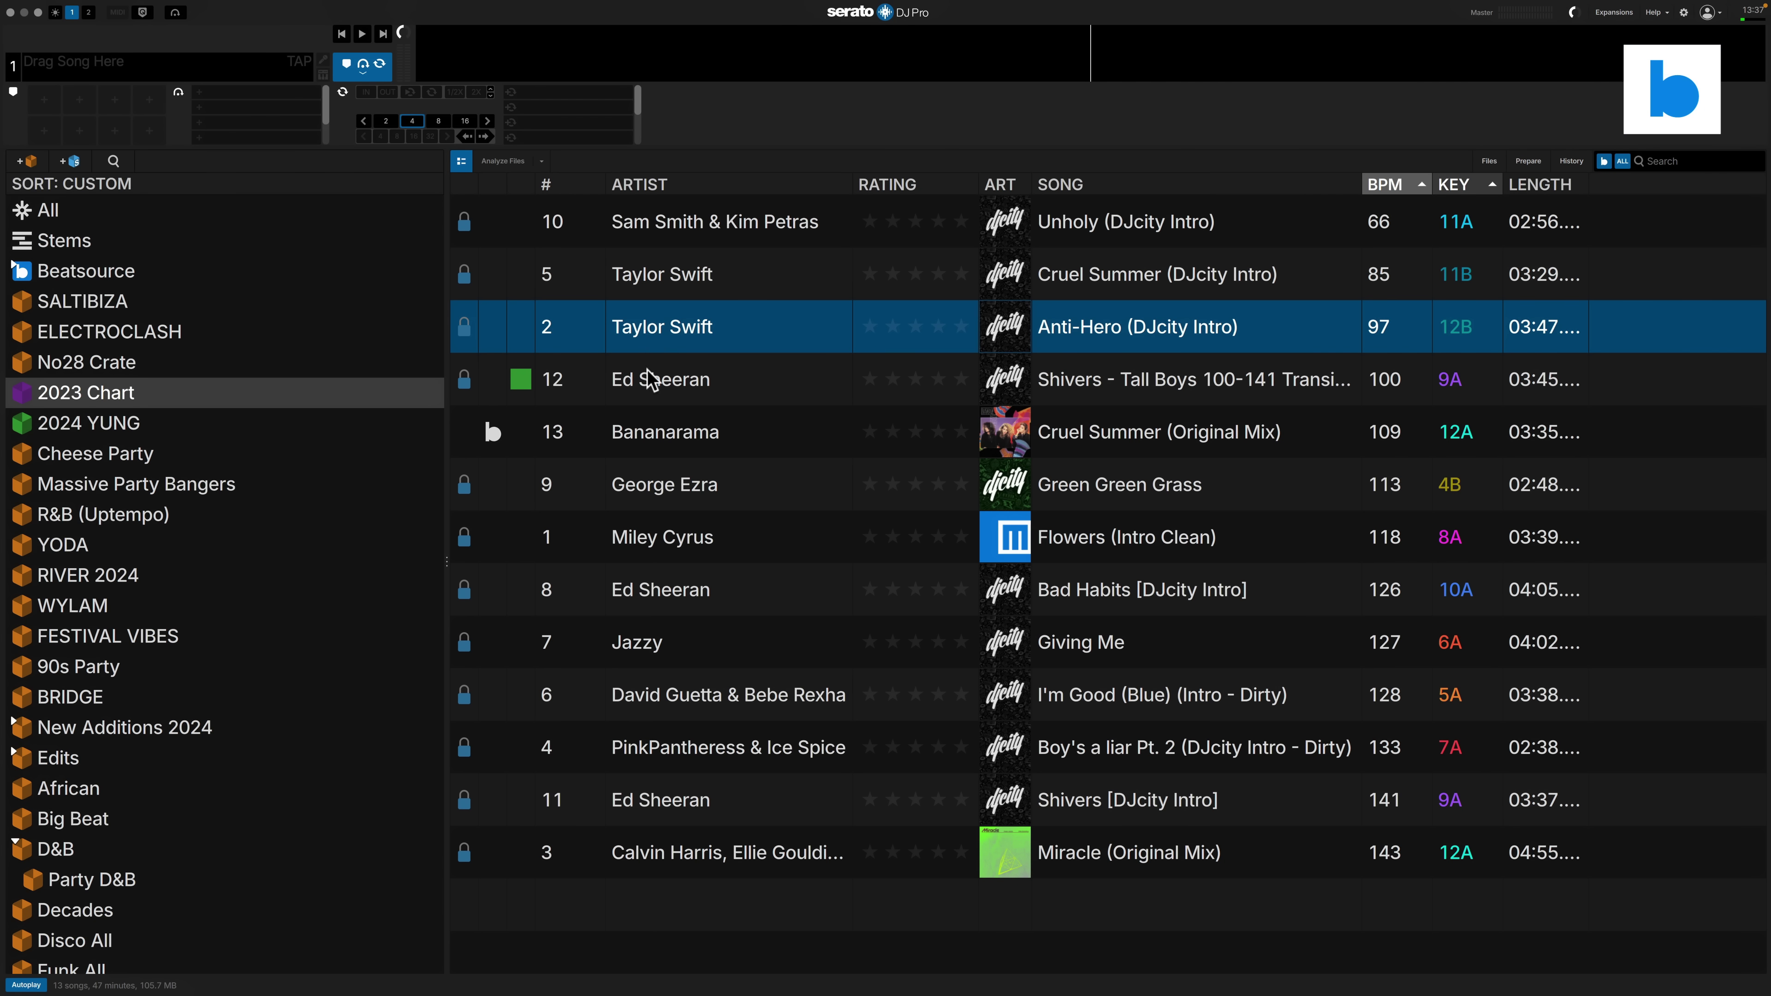
pyautogui.click(663, 384)
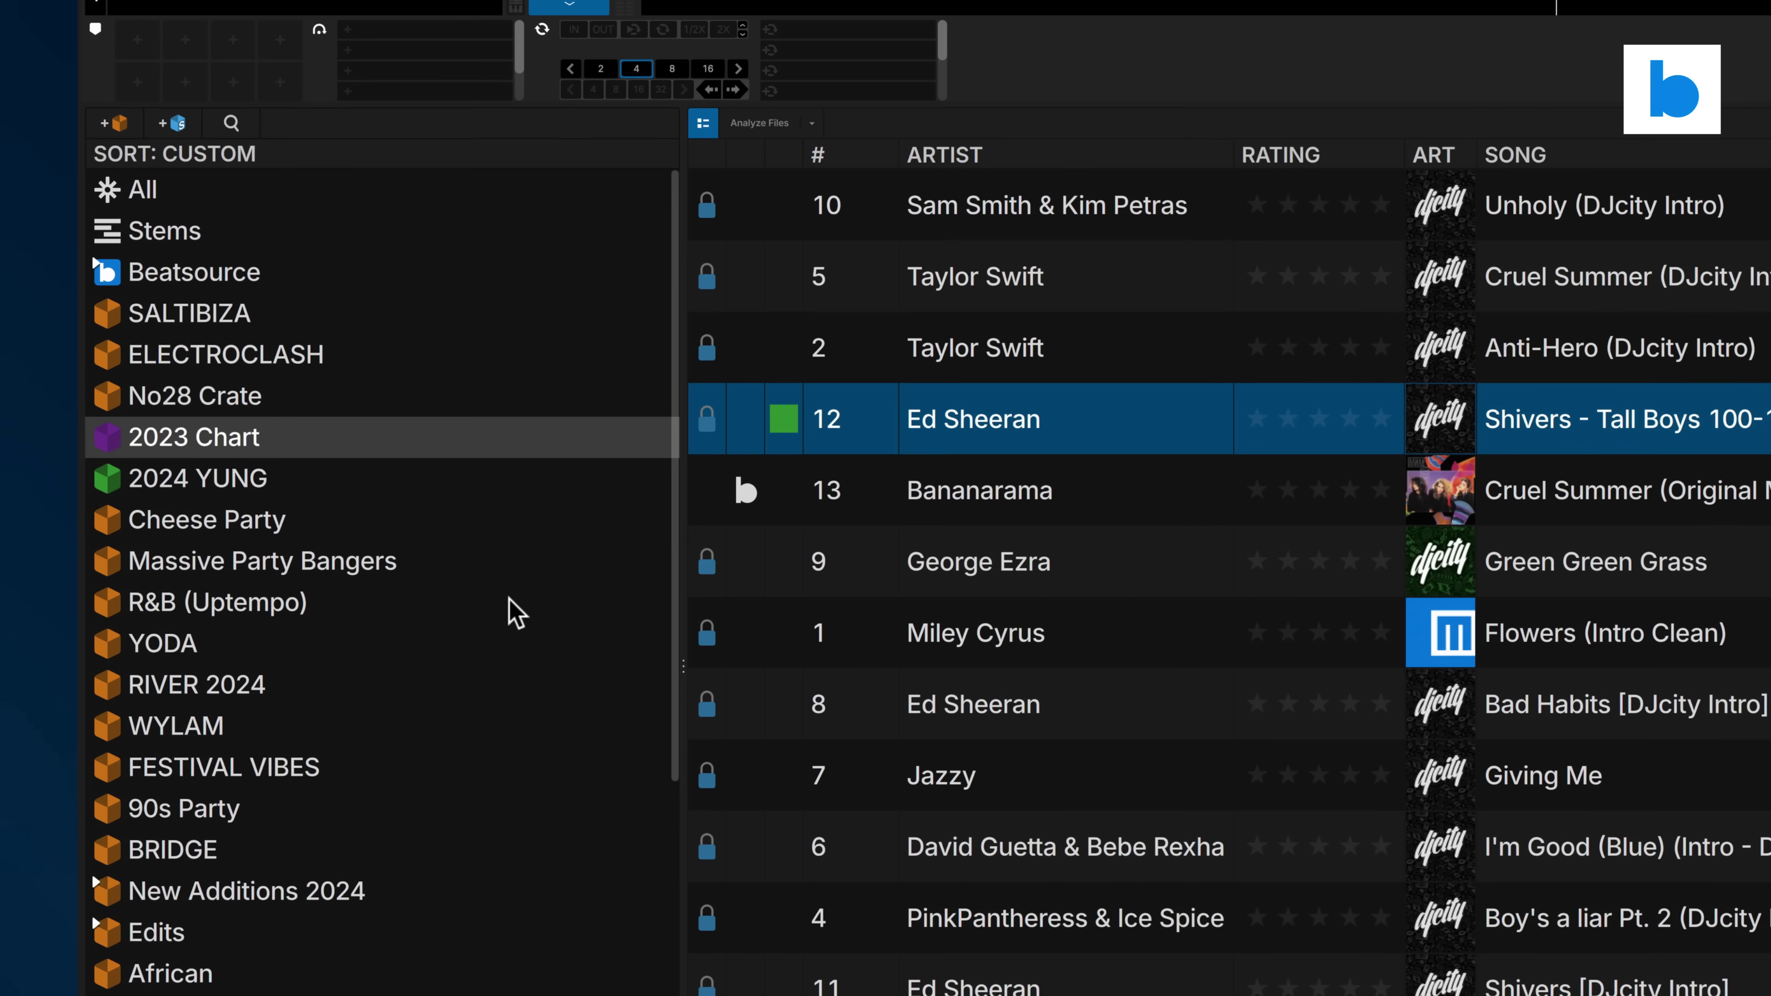
pyautogui.scroll(-5, 324, 523)
pyautogui.scroll(5, 517, 614)
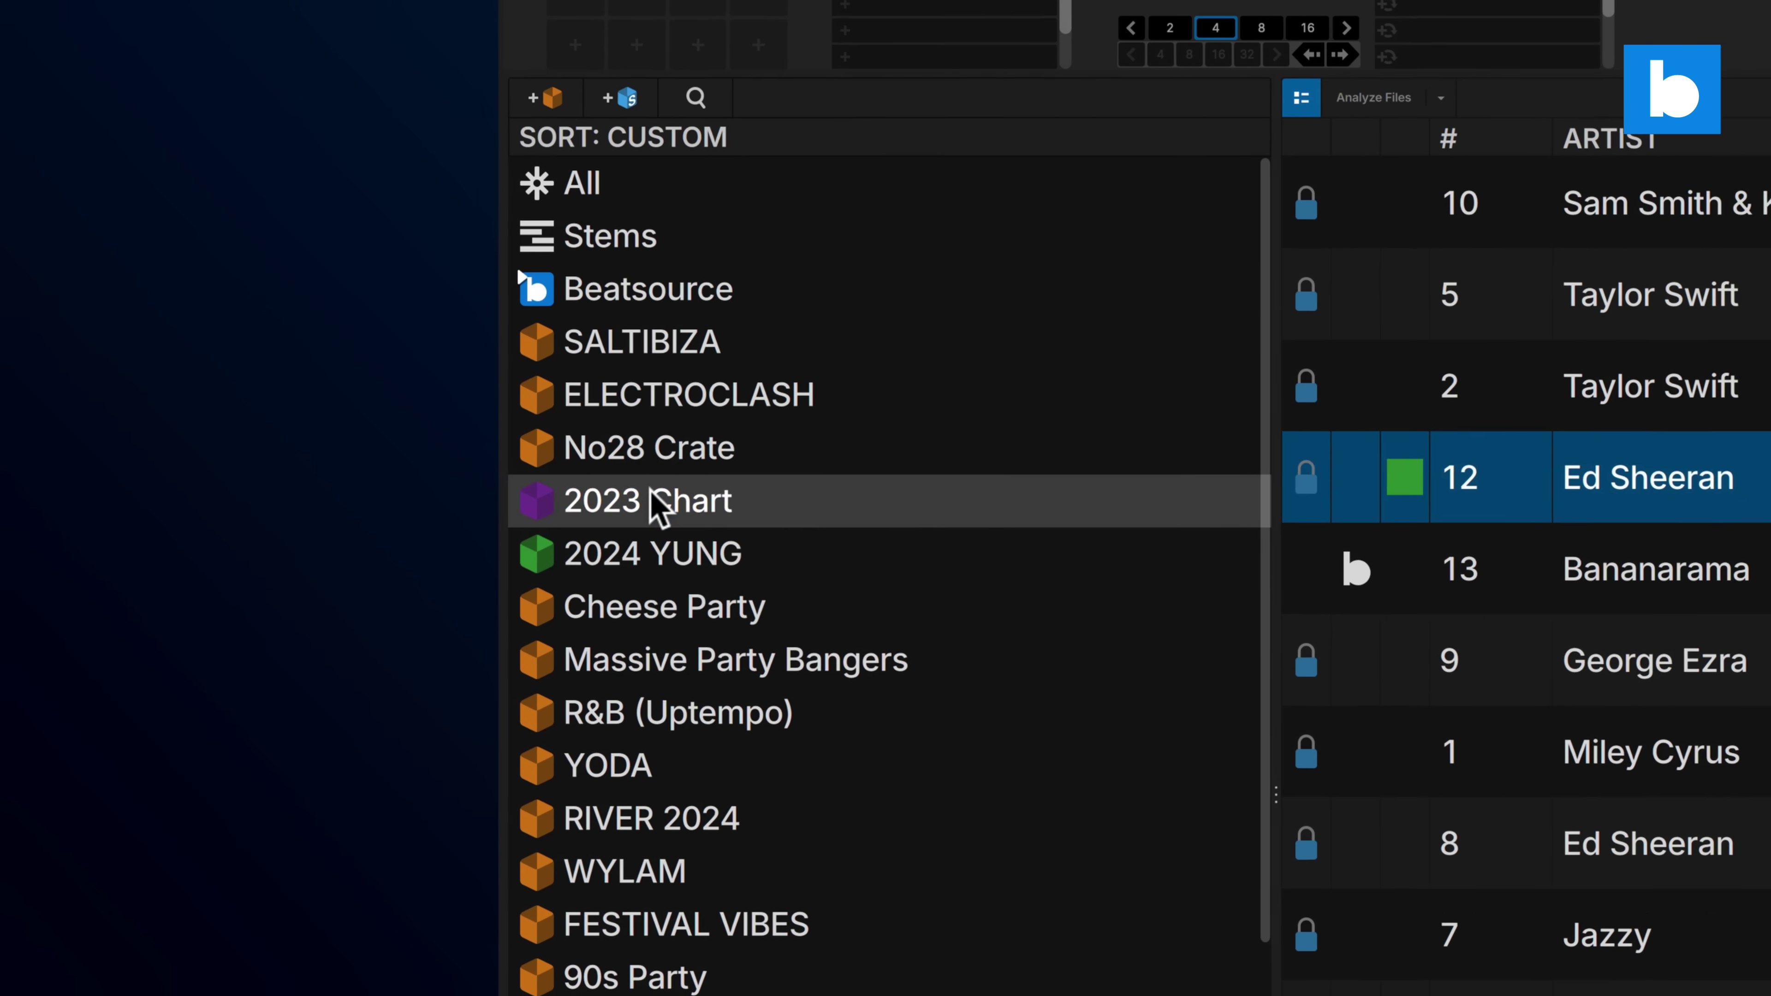
# Favourite the 2023 Chart crate, open its starred entry, then remove it from favourites
pyautogui.rightClick(655, 506)
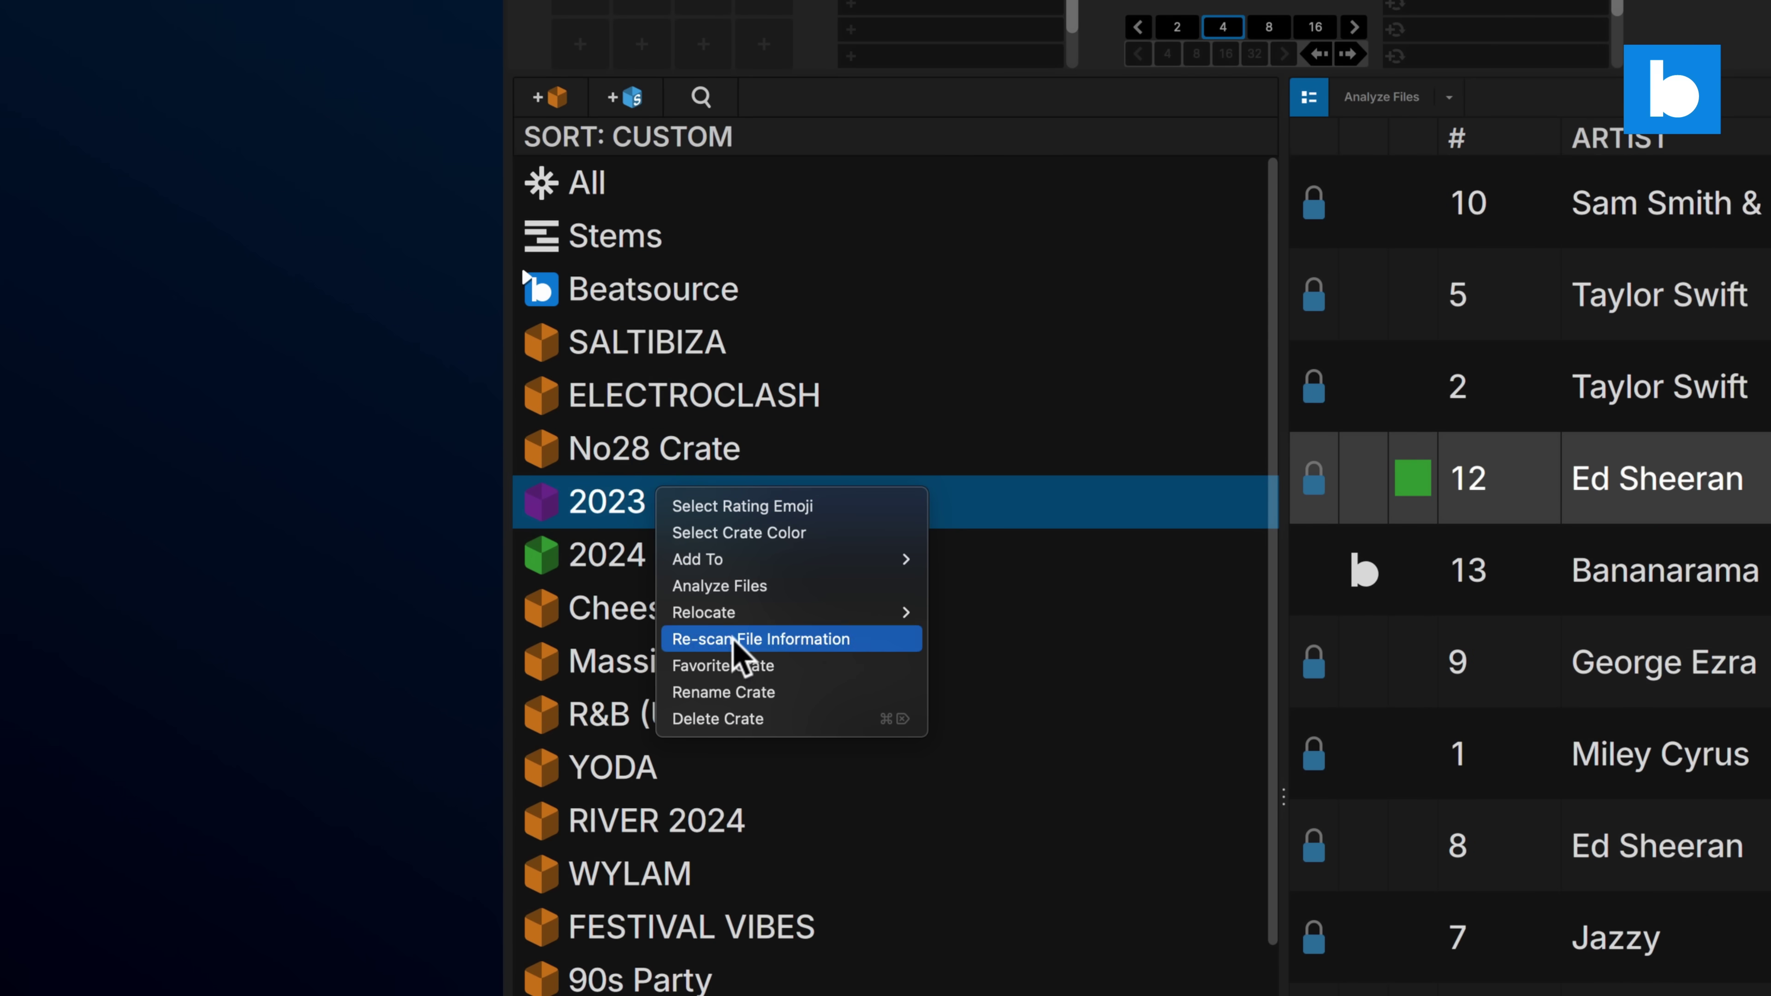
pyautogui.click(728, 667)
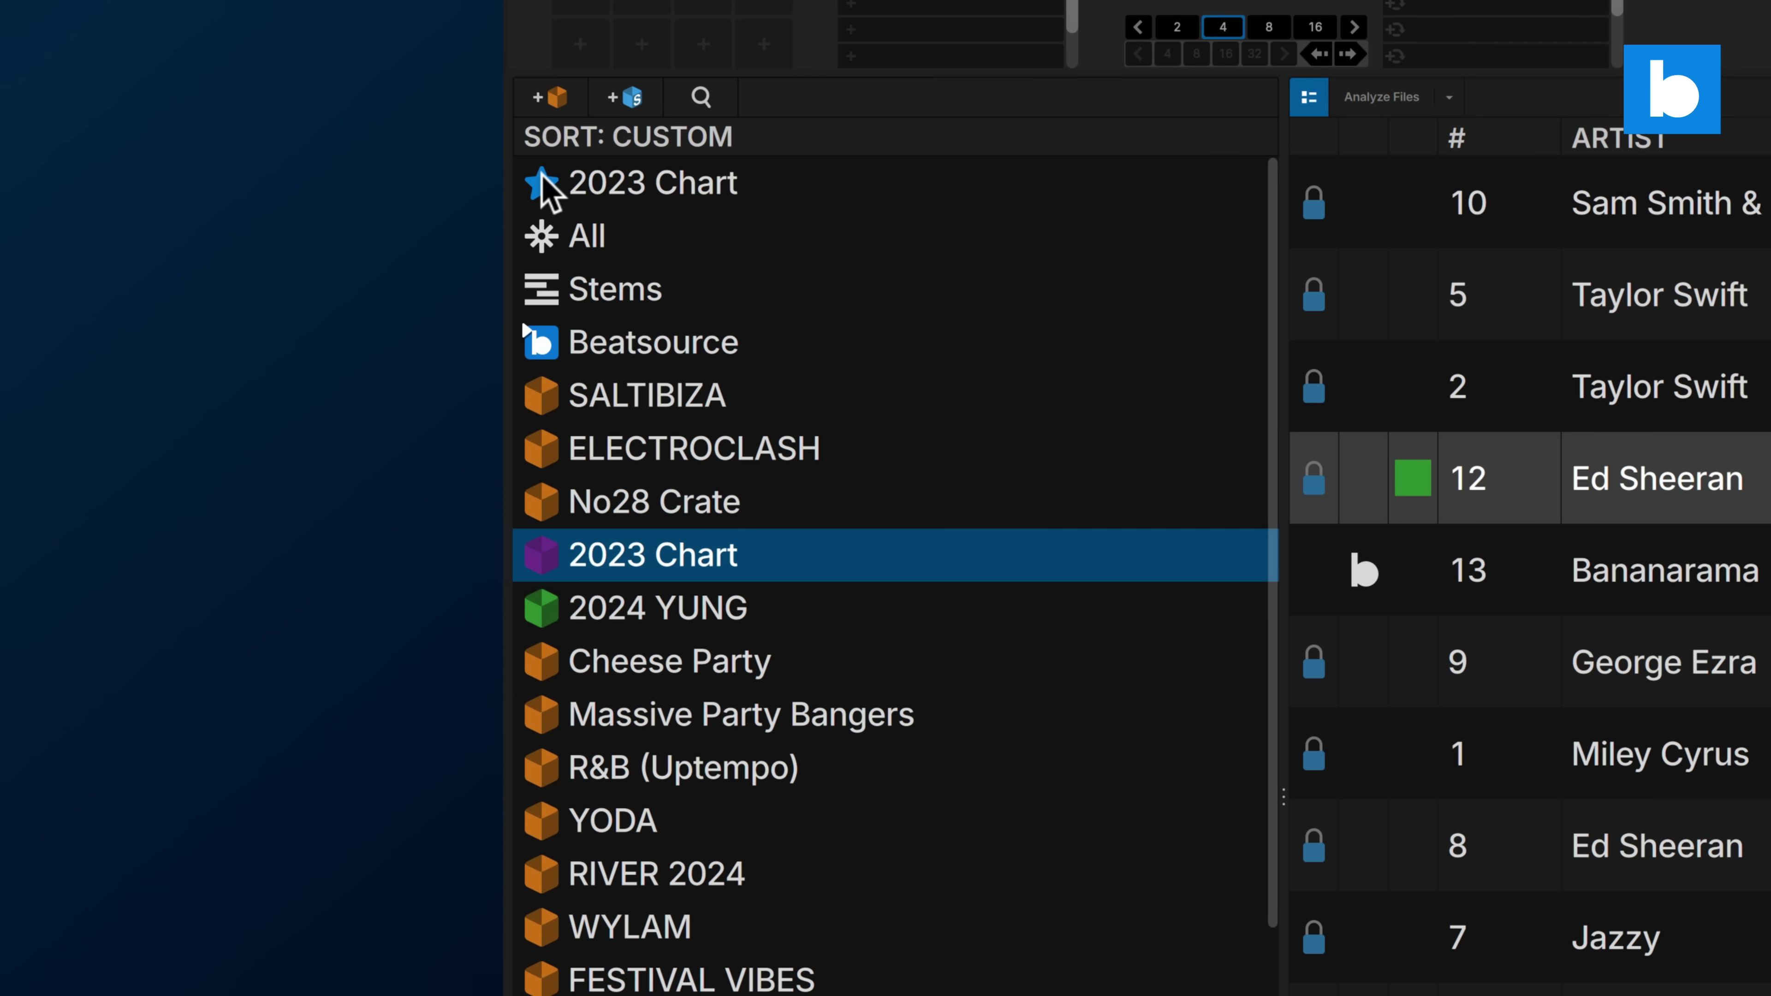
pyautogui.click(634, 185)
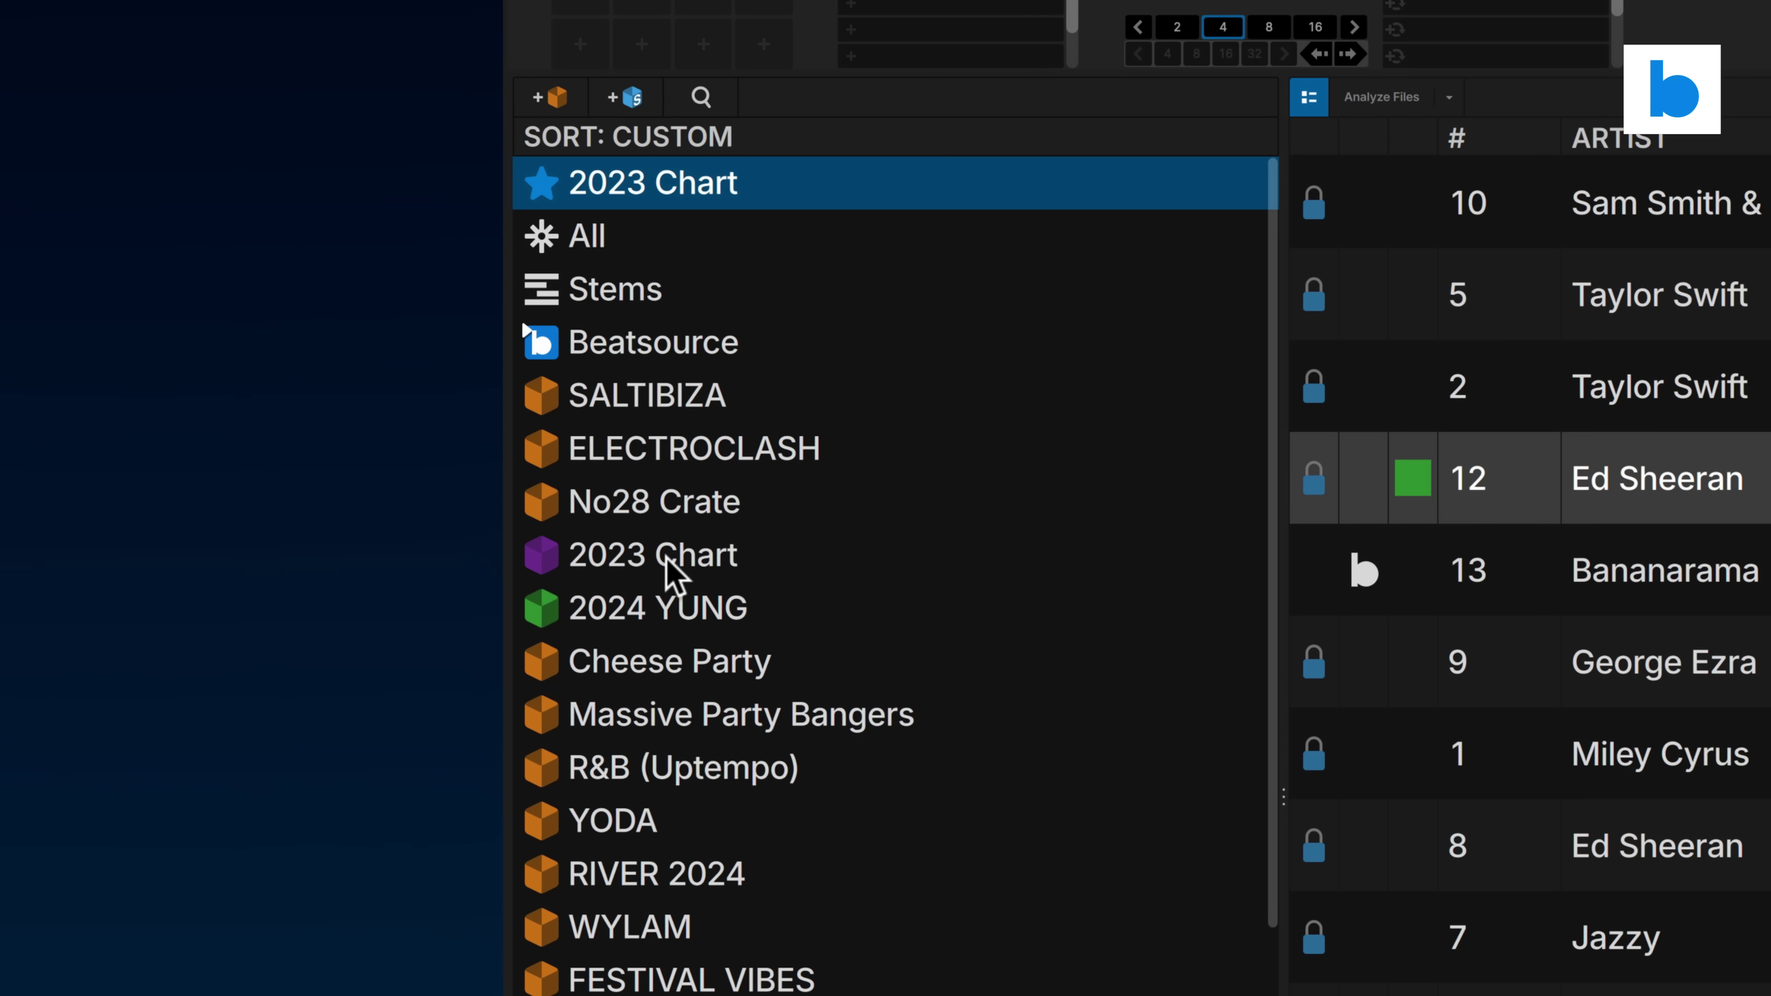
pyautogui.rightClick(741, 195)
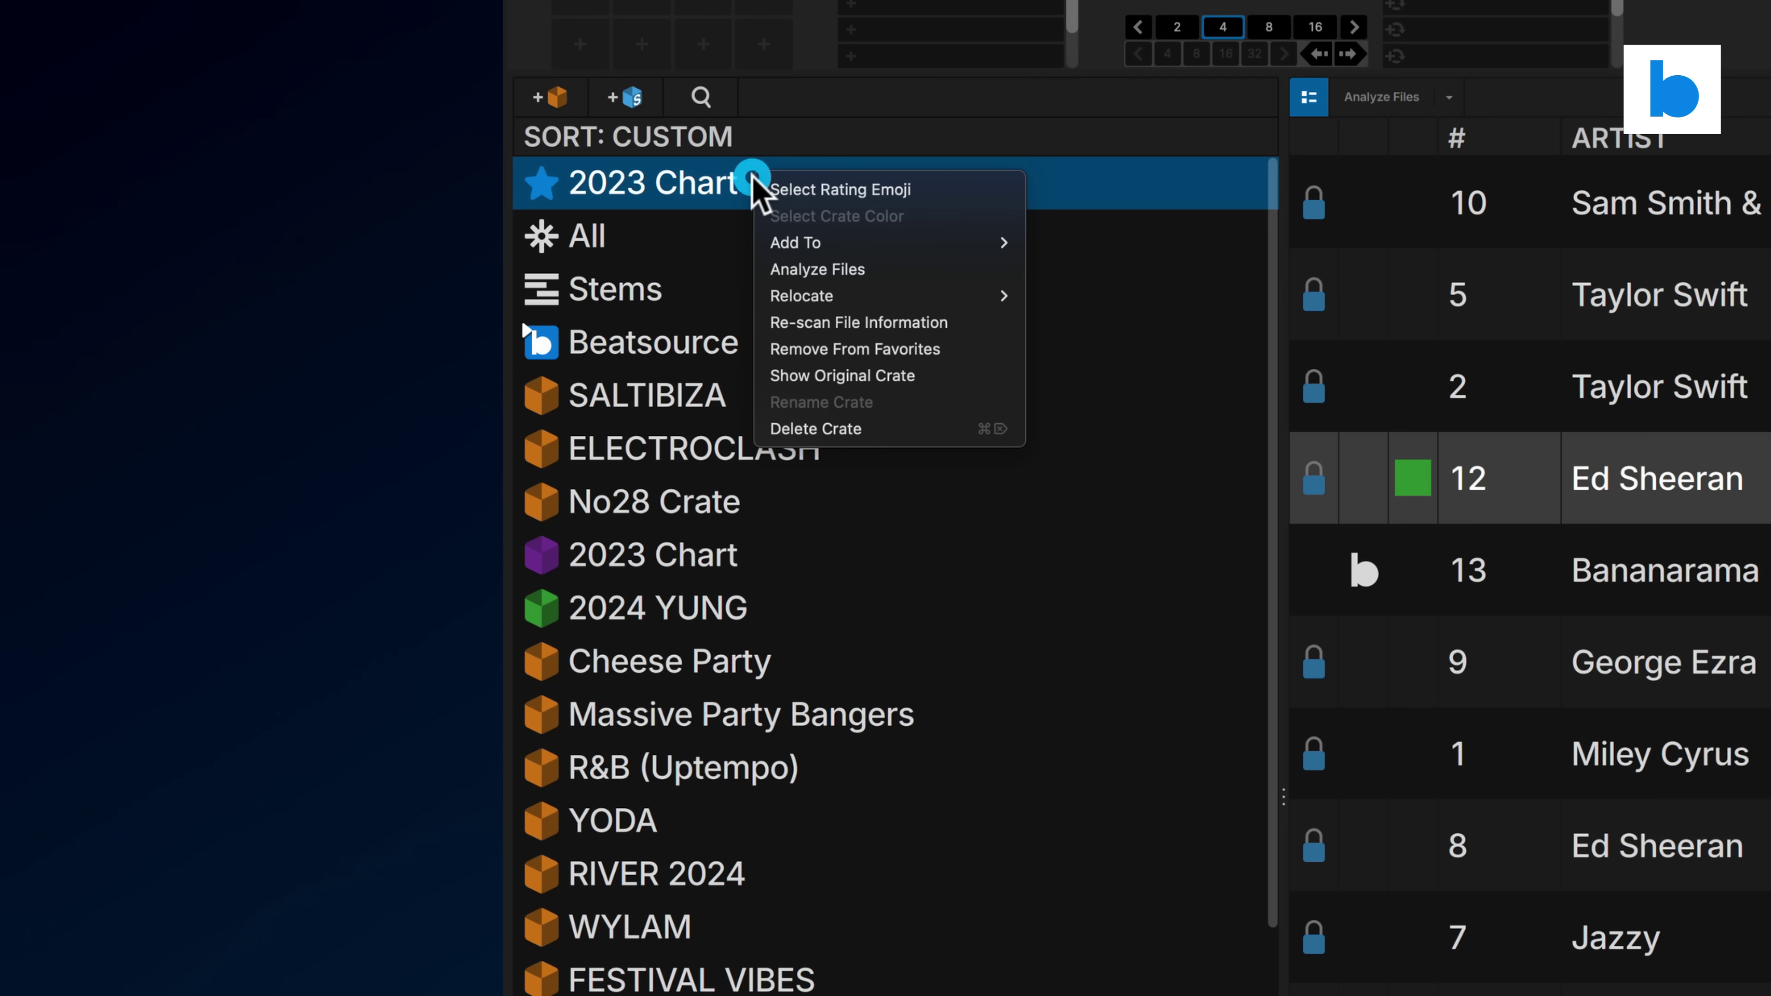
pyautogui.click(828, 352)
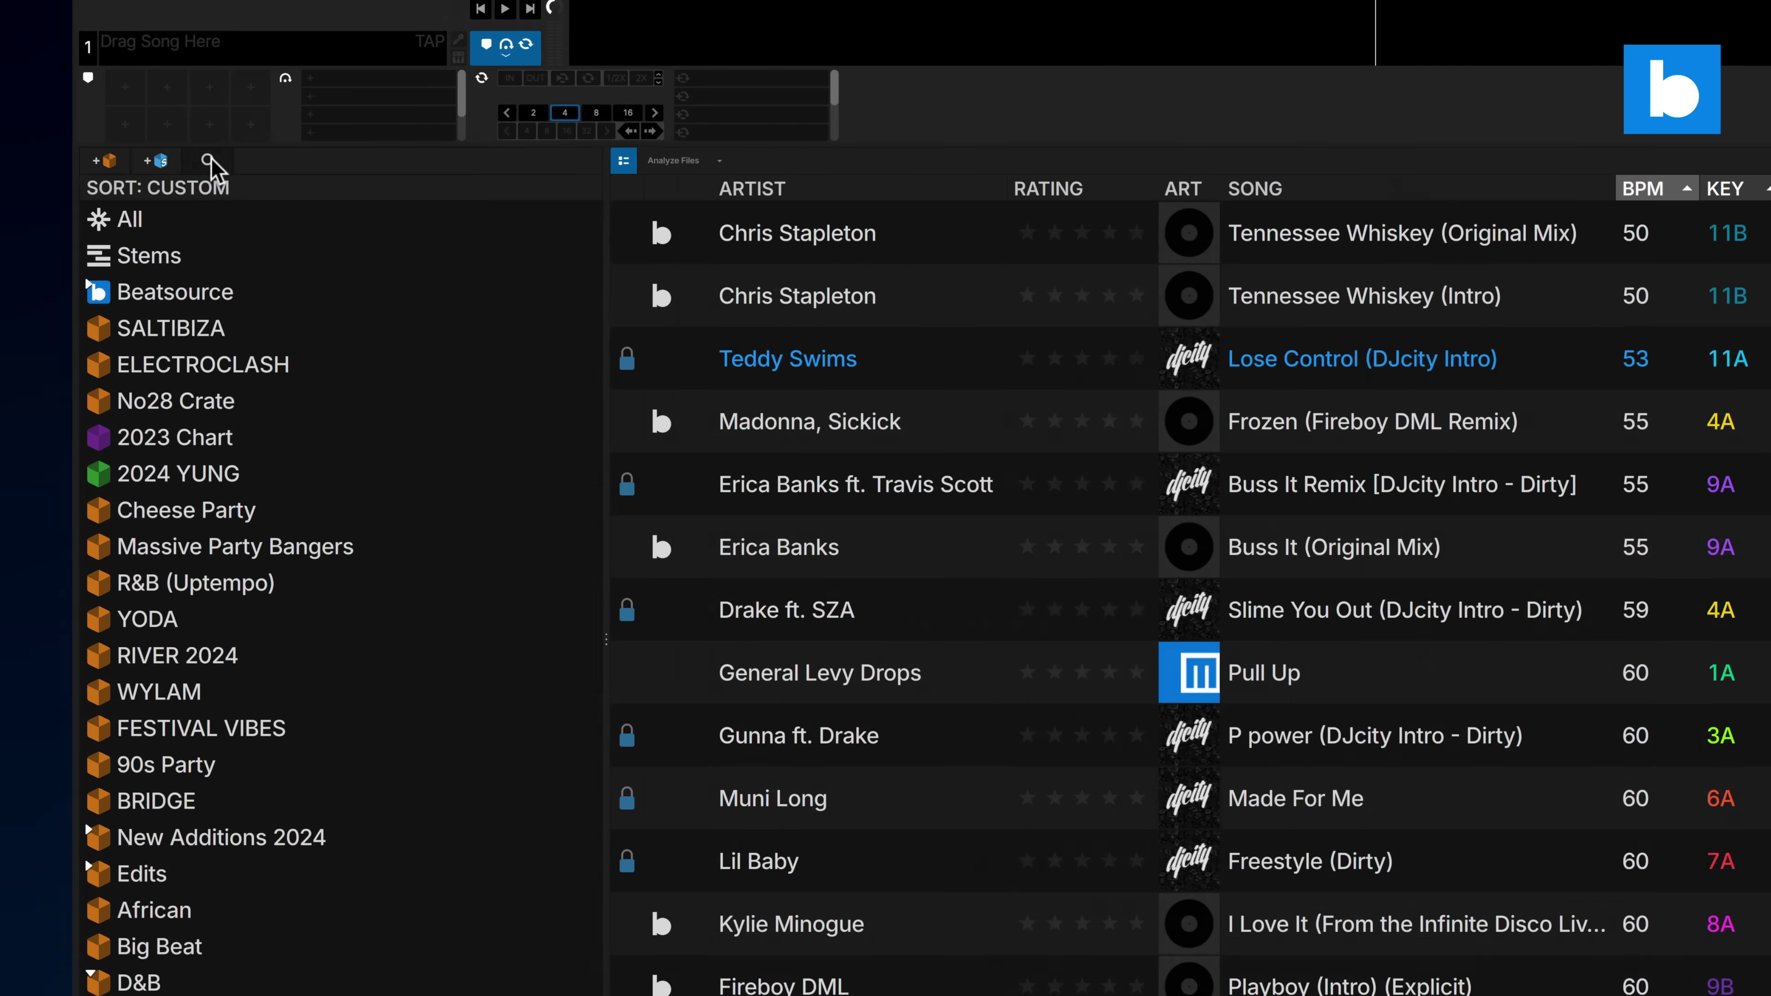
# Search the crates for 'VIBES'
pyautogui.click(115, 164)
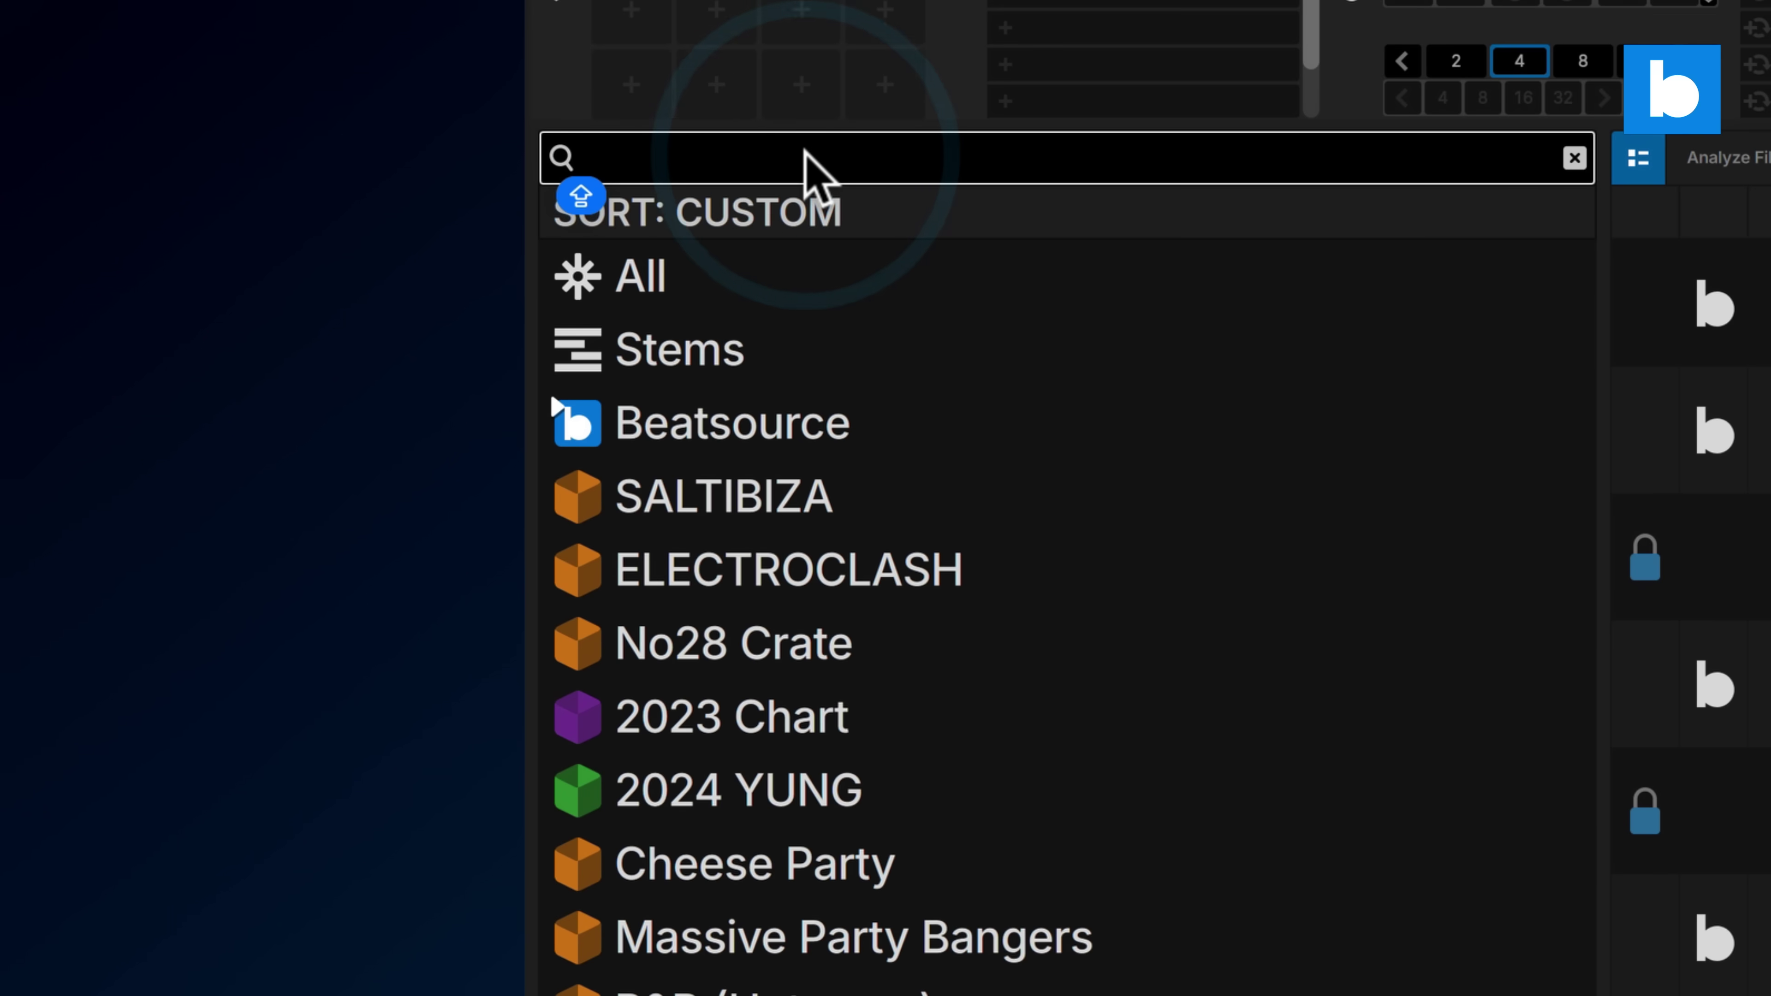
pyautogui.press('Escape')
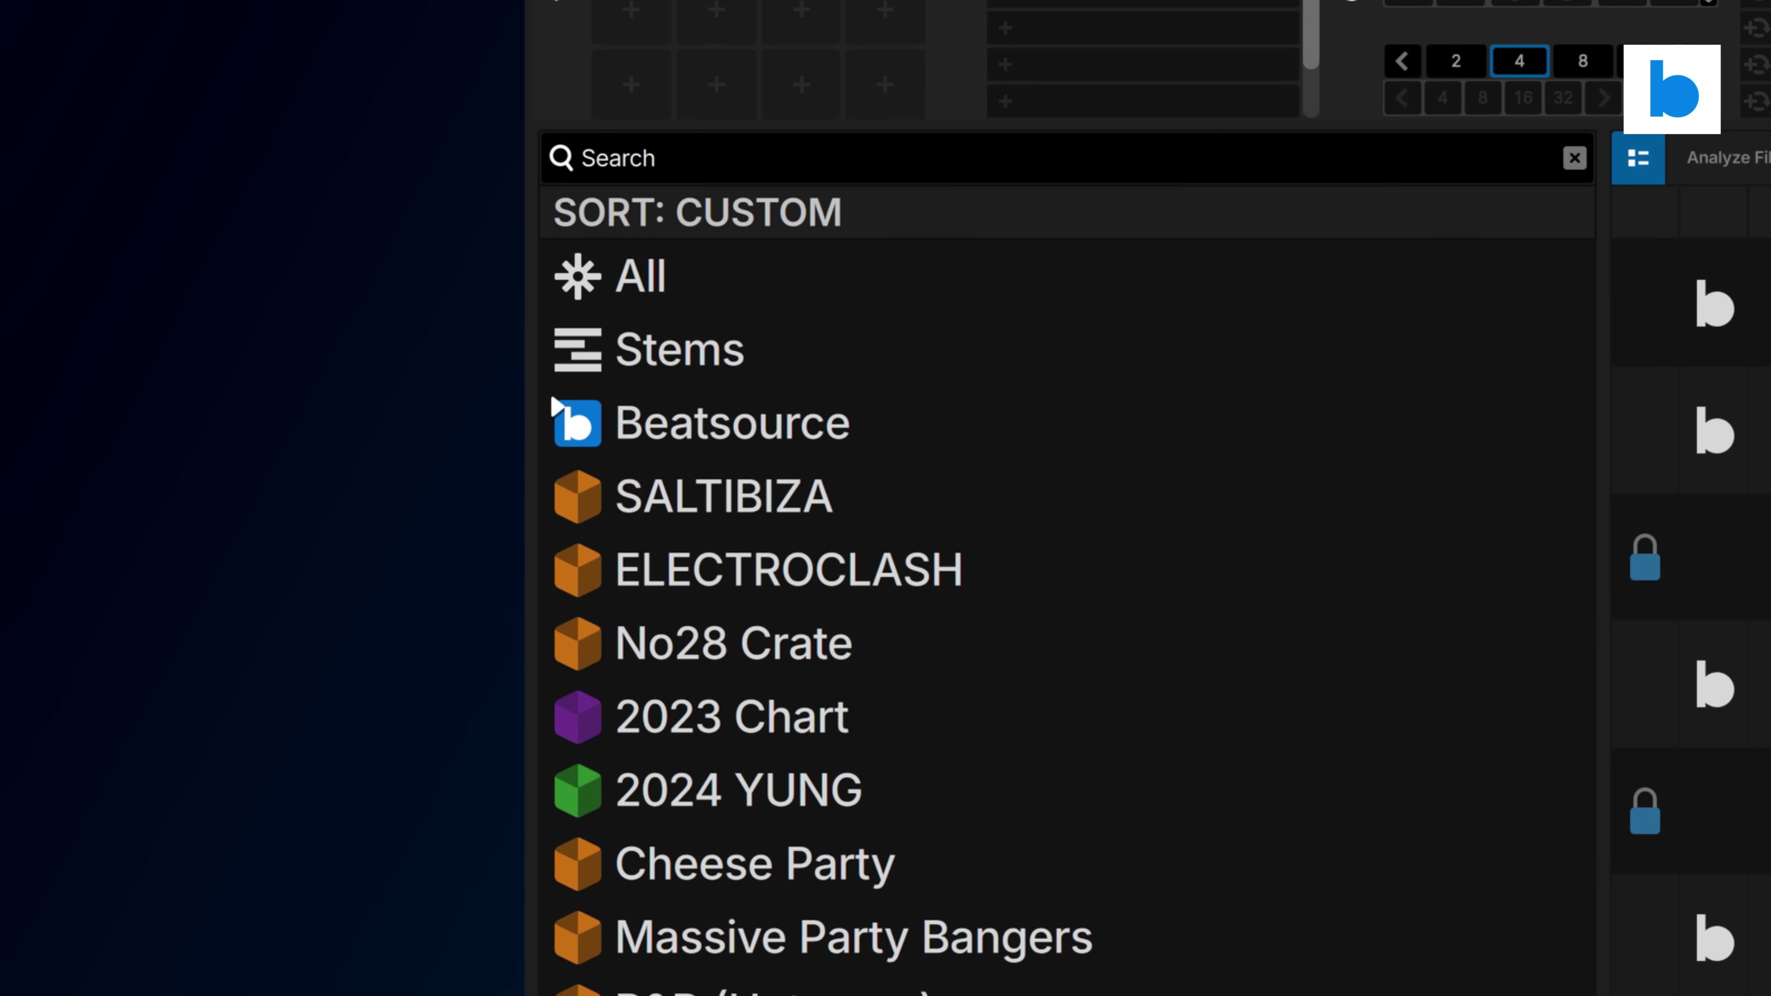
pyautogui.click(829, 143)
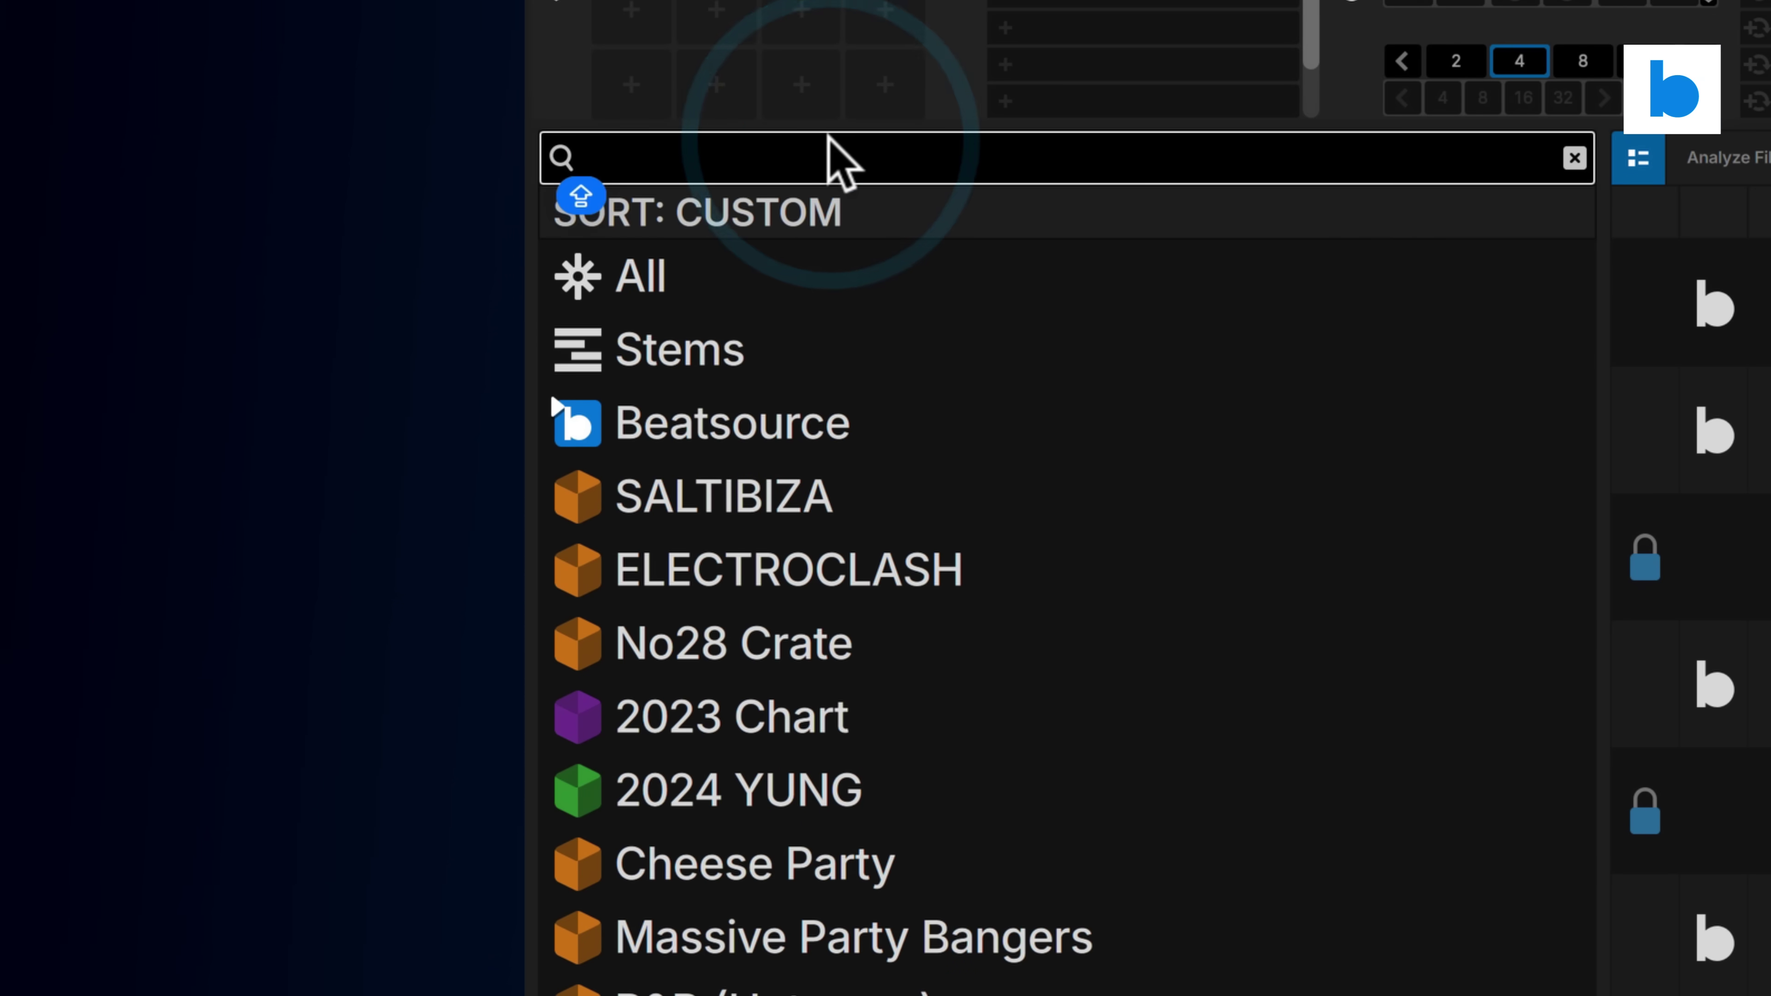
pyautogui.write('VIBES')
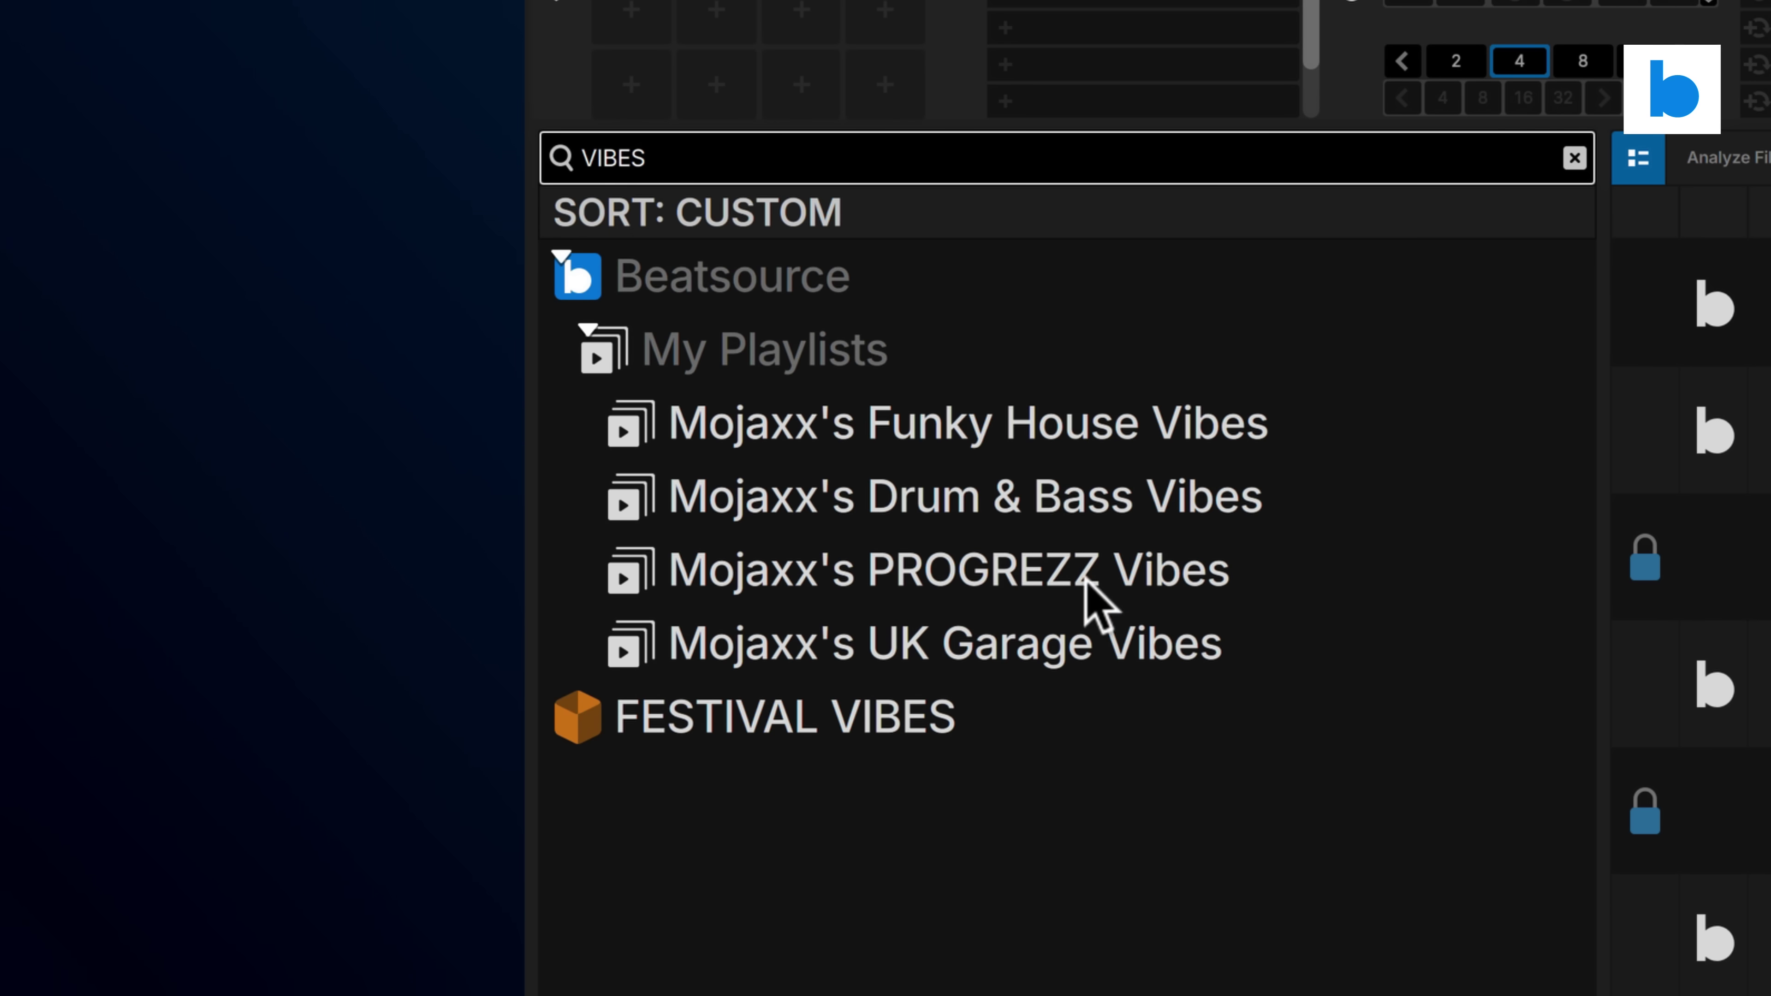
# Browse FESTIVAL VIBES, PROGREZZ, Funky House, Drum & Bass and UK Garage Vibes playlists
pyautogui.click(942, 713)
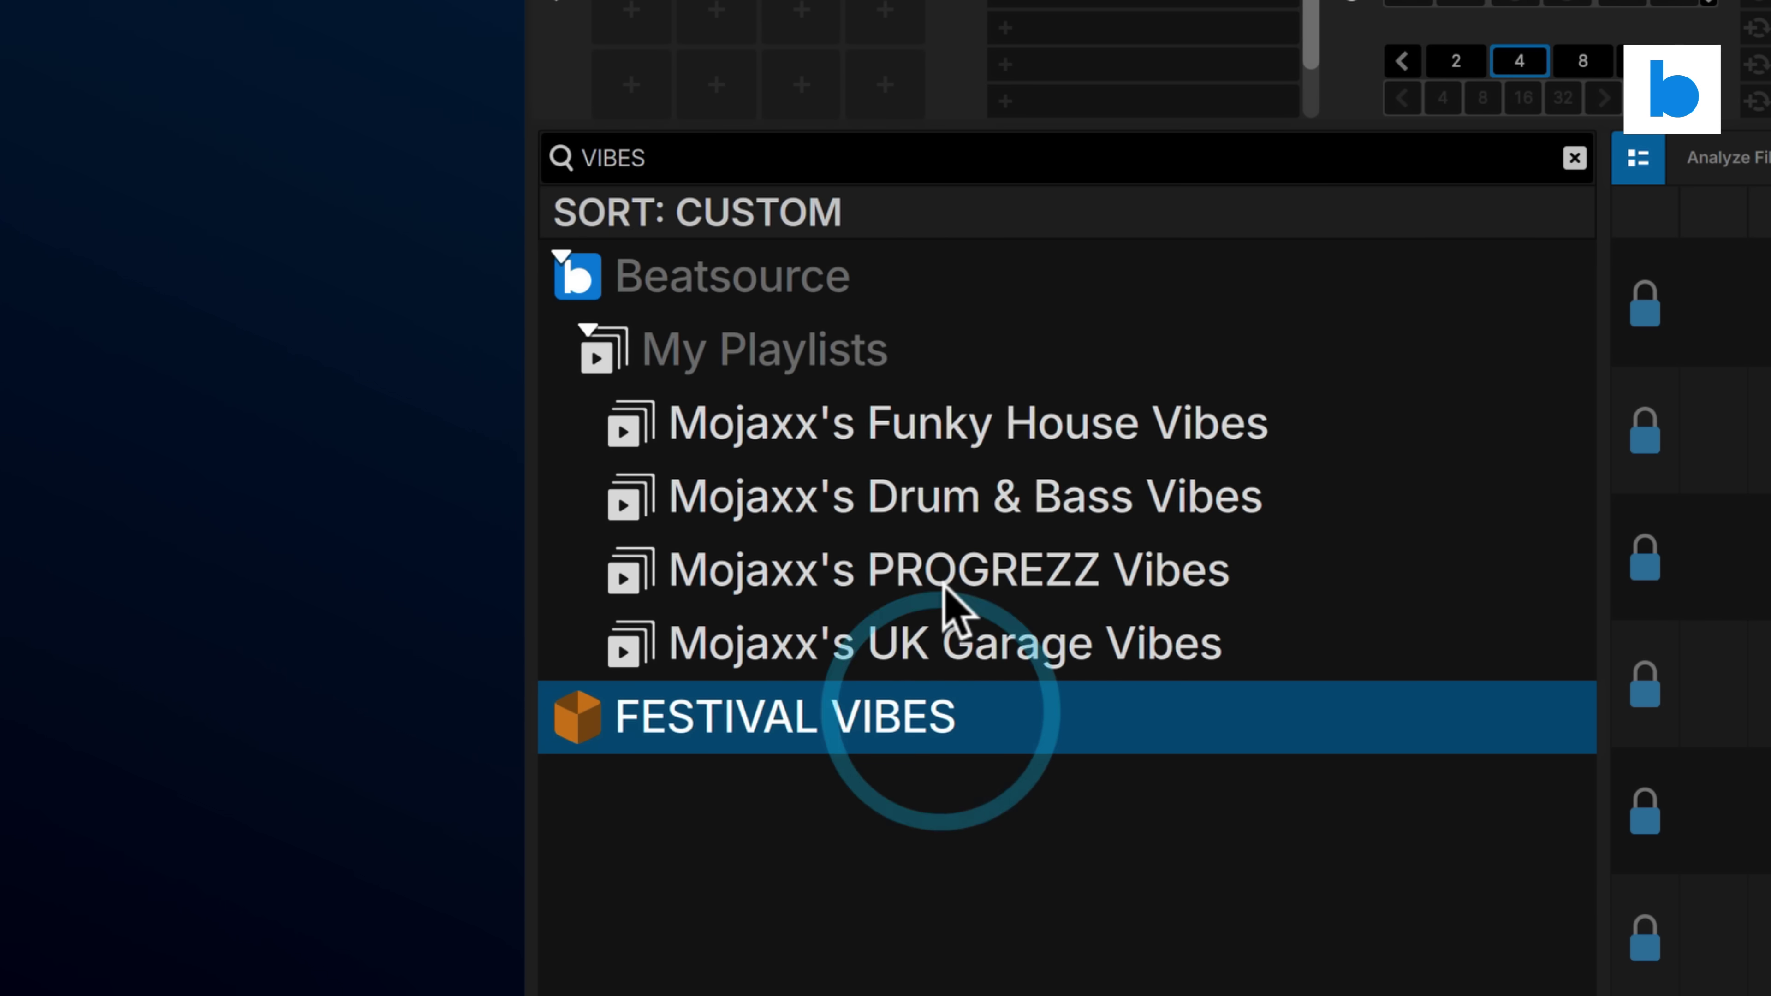
pyautogui.click(949, 600)
pyautogui.click(966, 459)
pyautogui.click(974, 501)
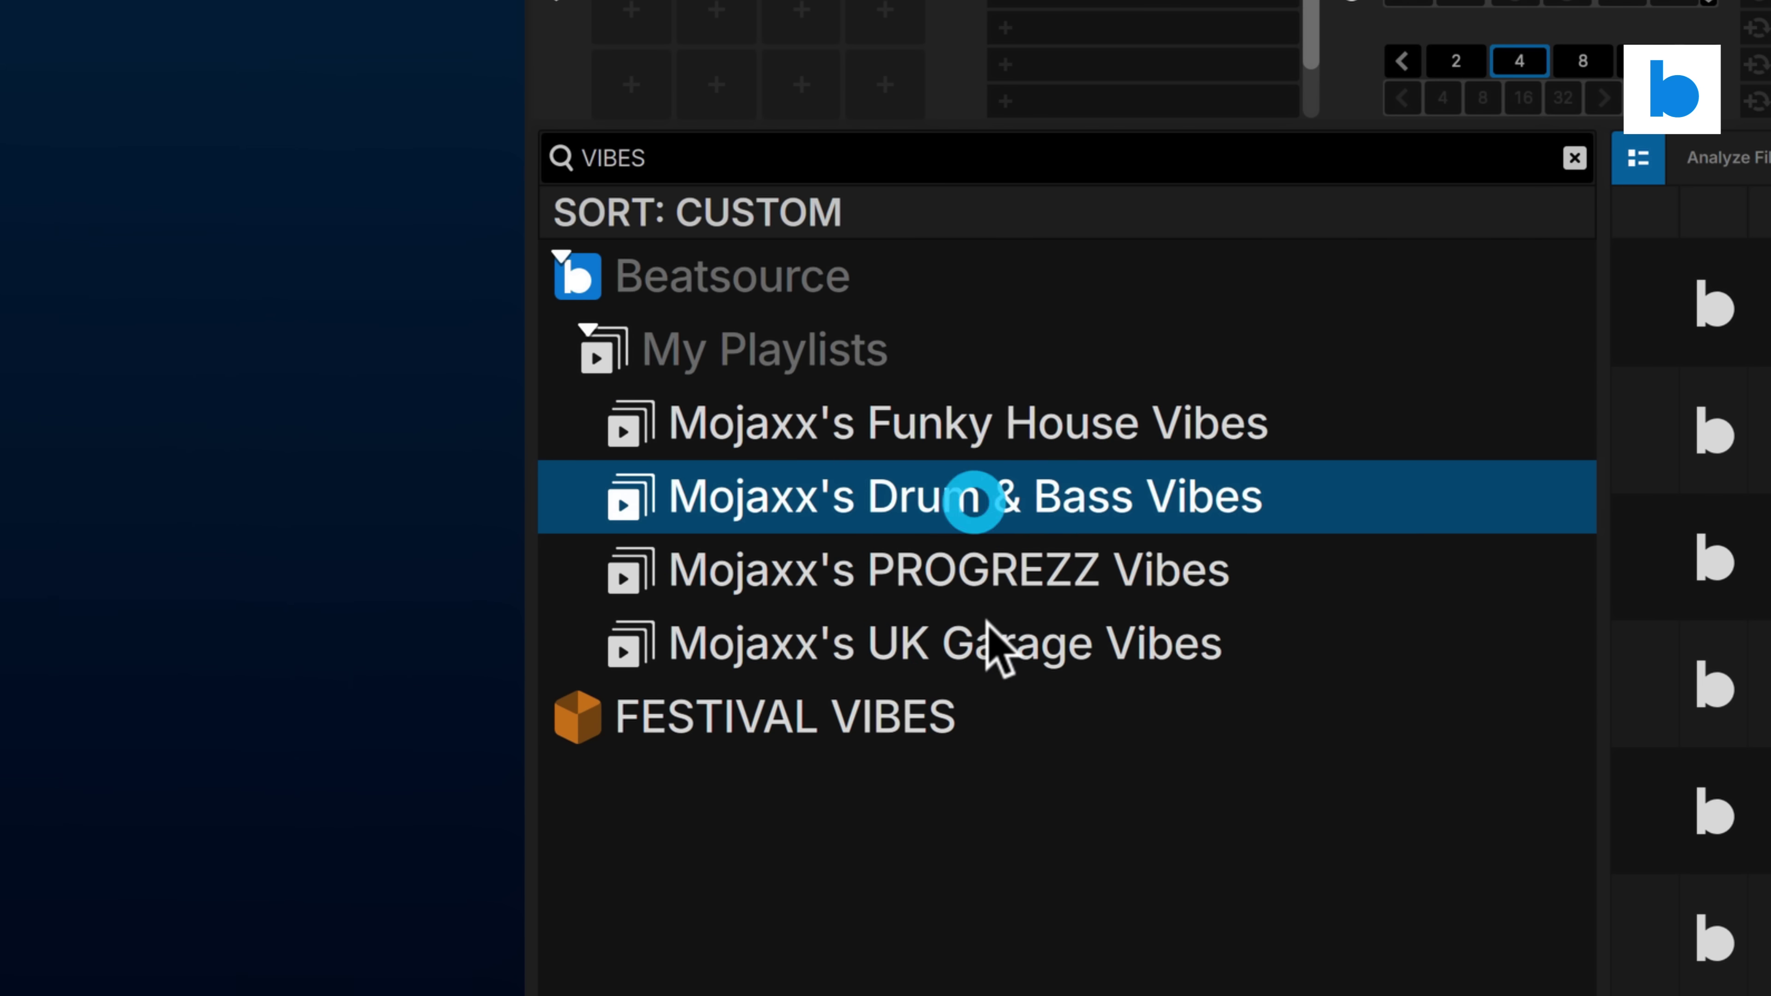
pyautogui.click(993, 646)
pyautogui.click(1018, 579)
pyautogui.click(1011, 496)
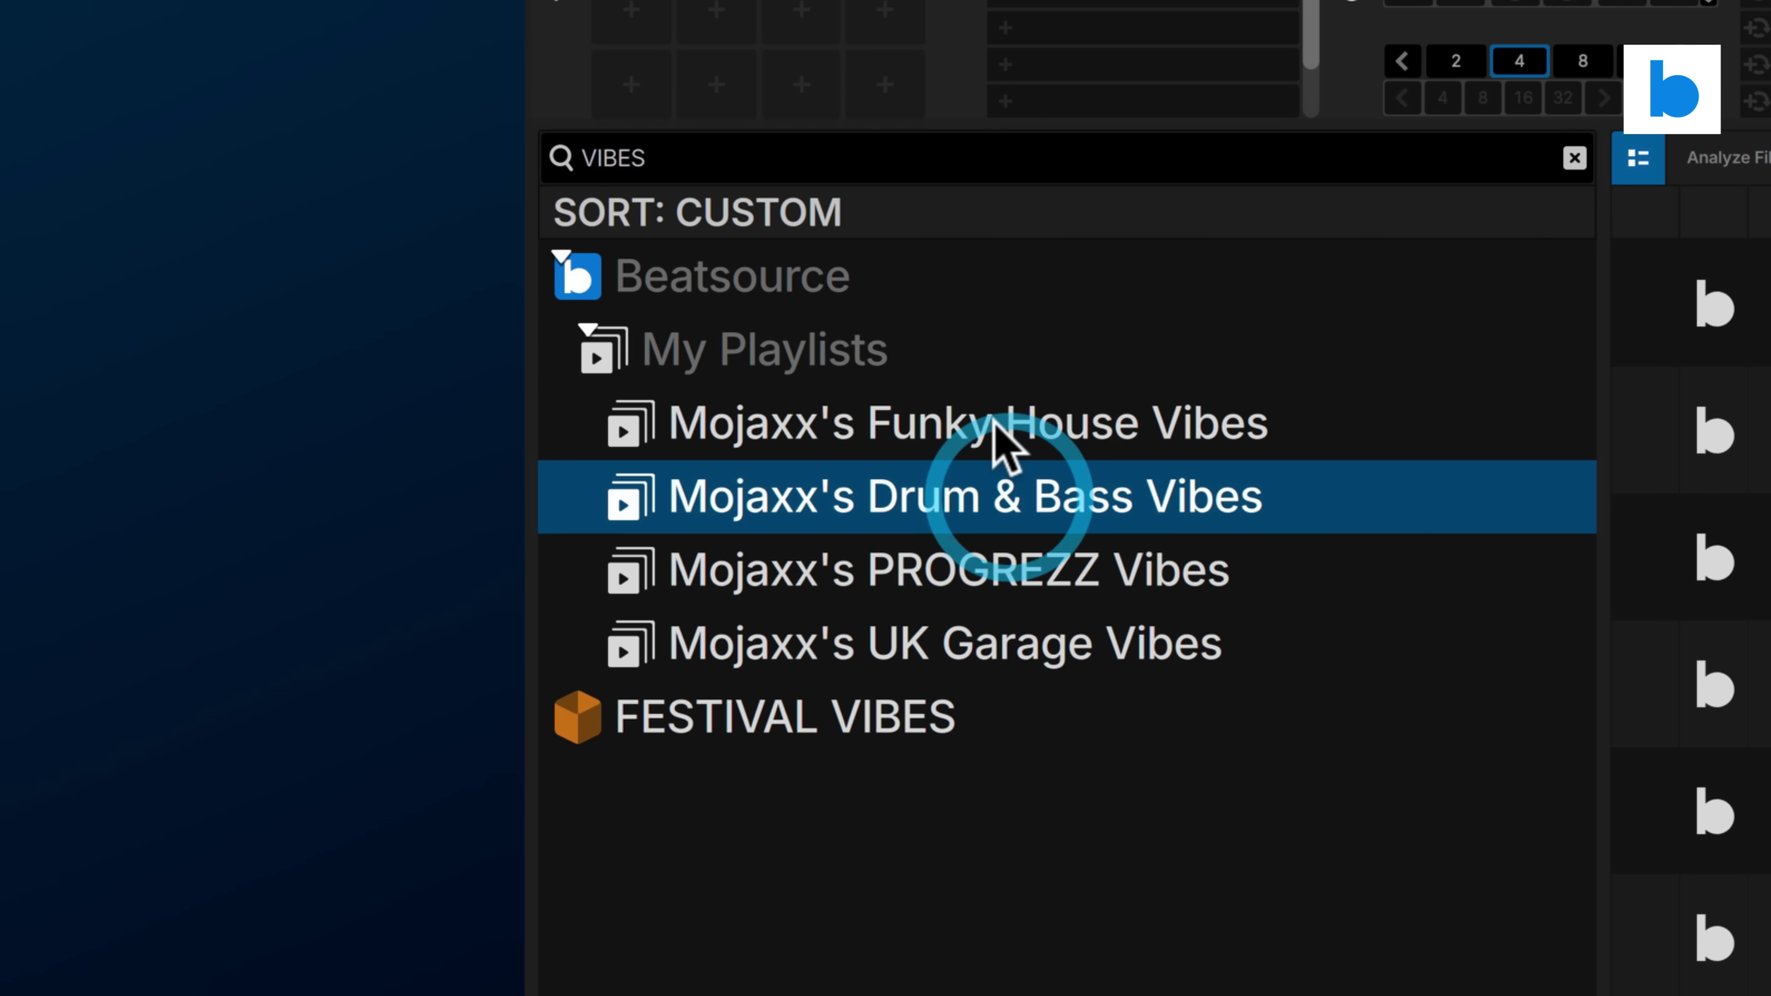
pyautogui.click(1001, 436)
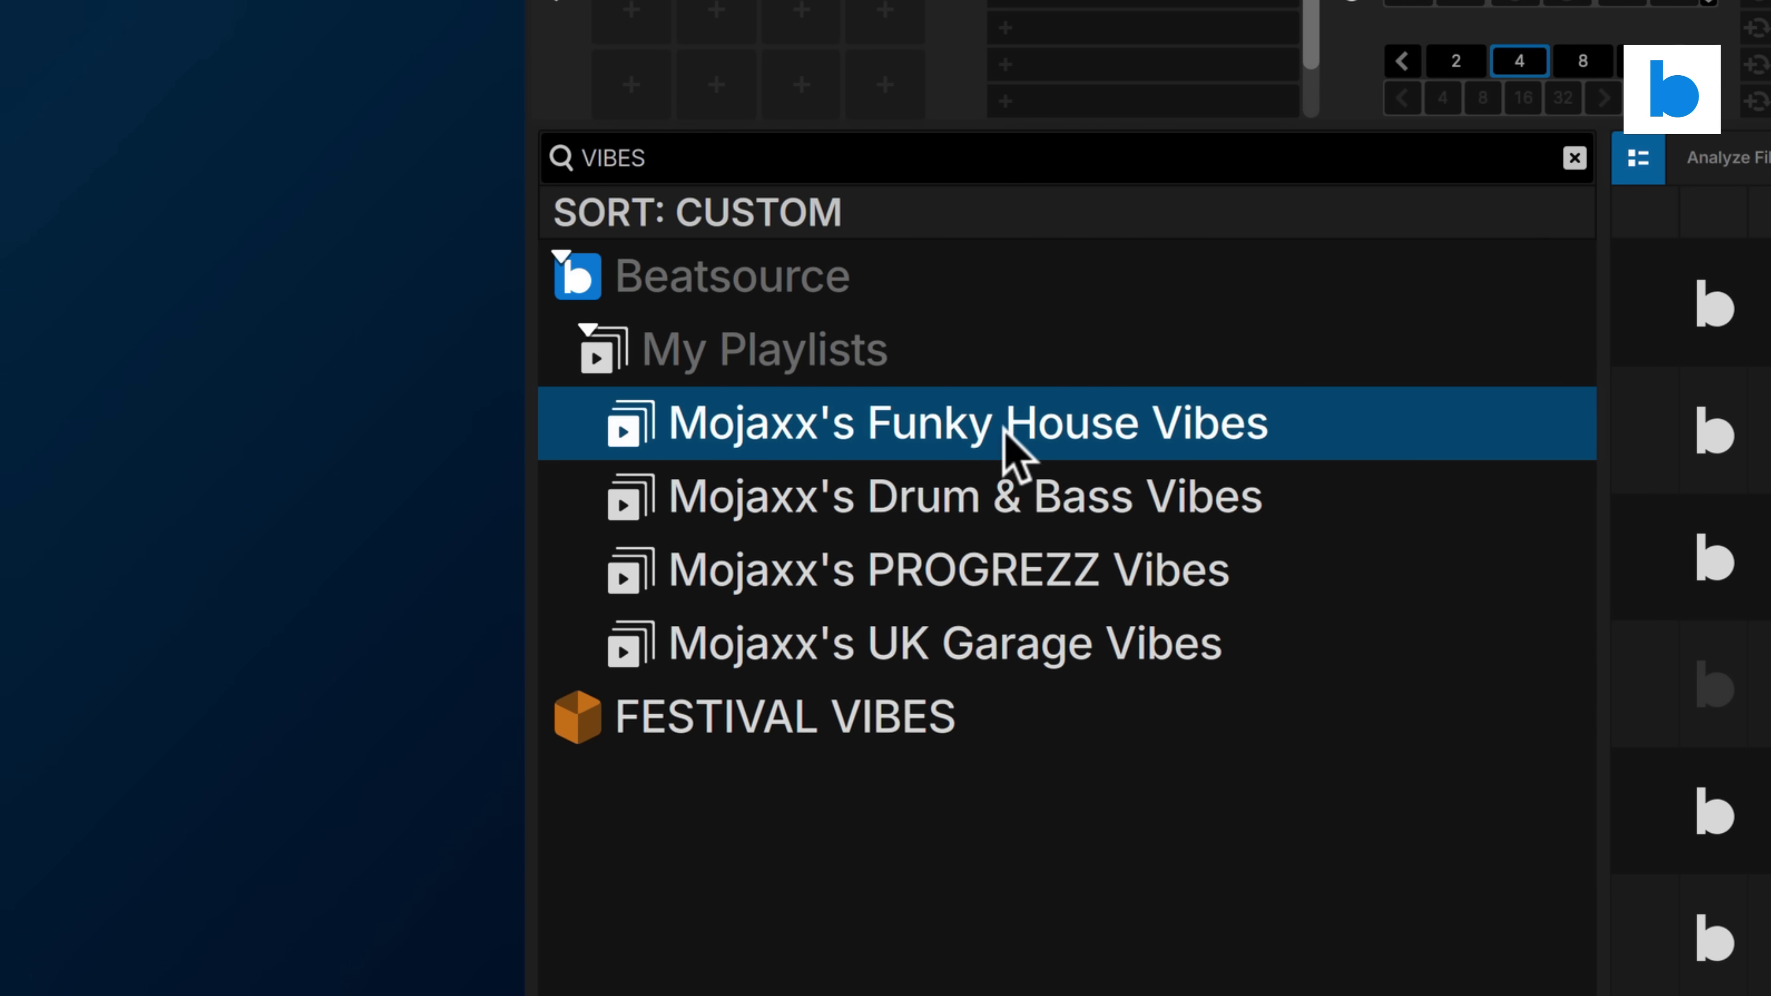
# Clear the crate search and reopen the 2023 Chart crate
pyautogui.click(1574, 158)
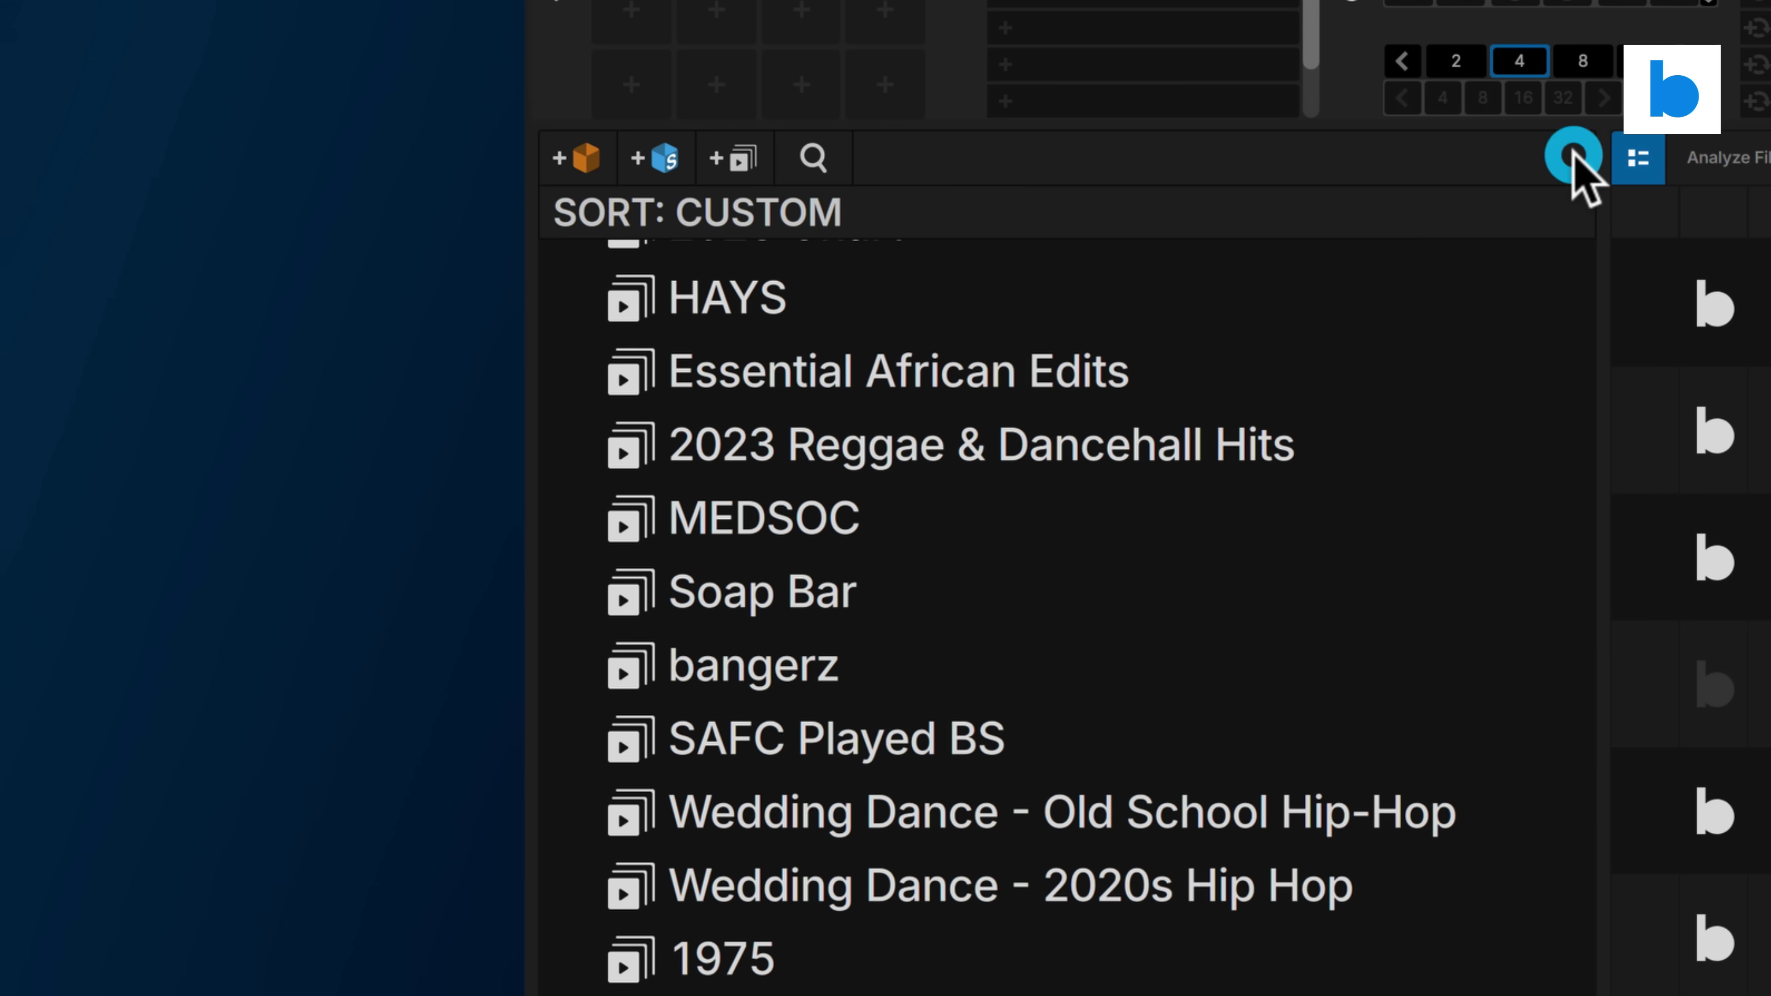
pyautogui.scroll(-5, 937, 495)
pyautogui.scroll(-5, 945, 499)
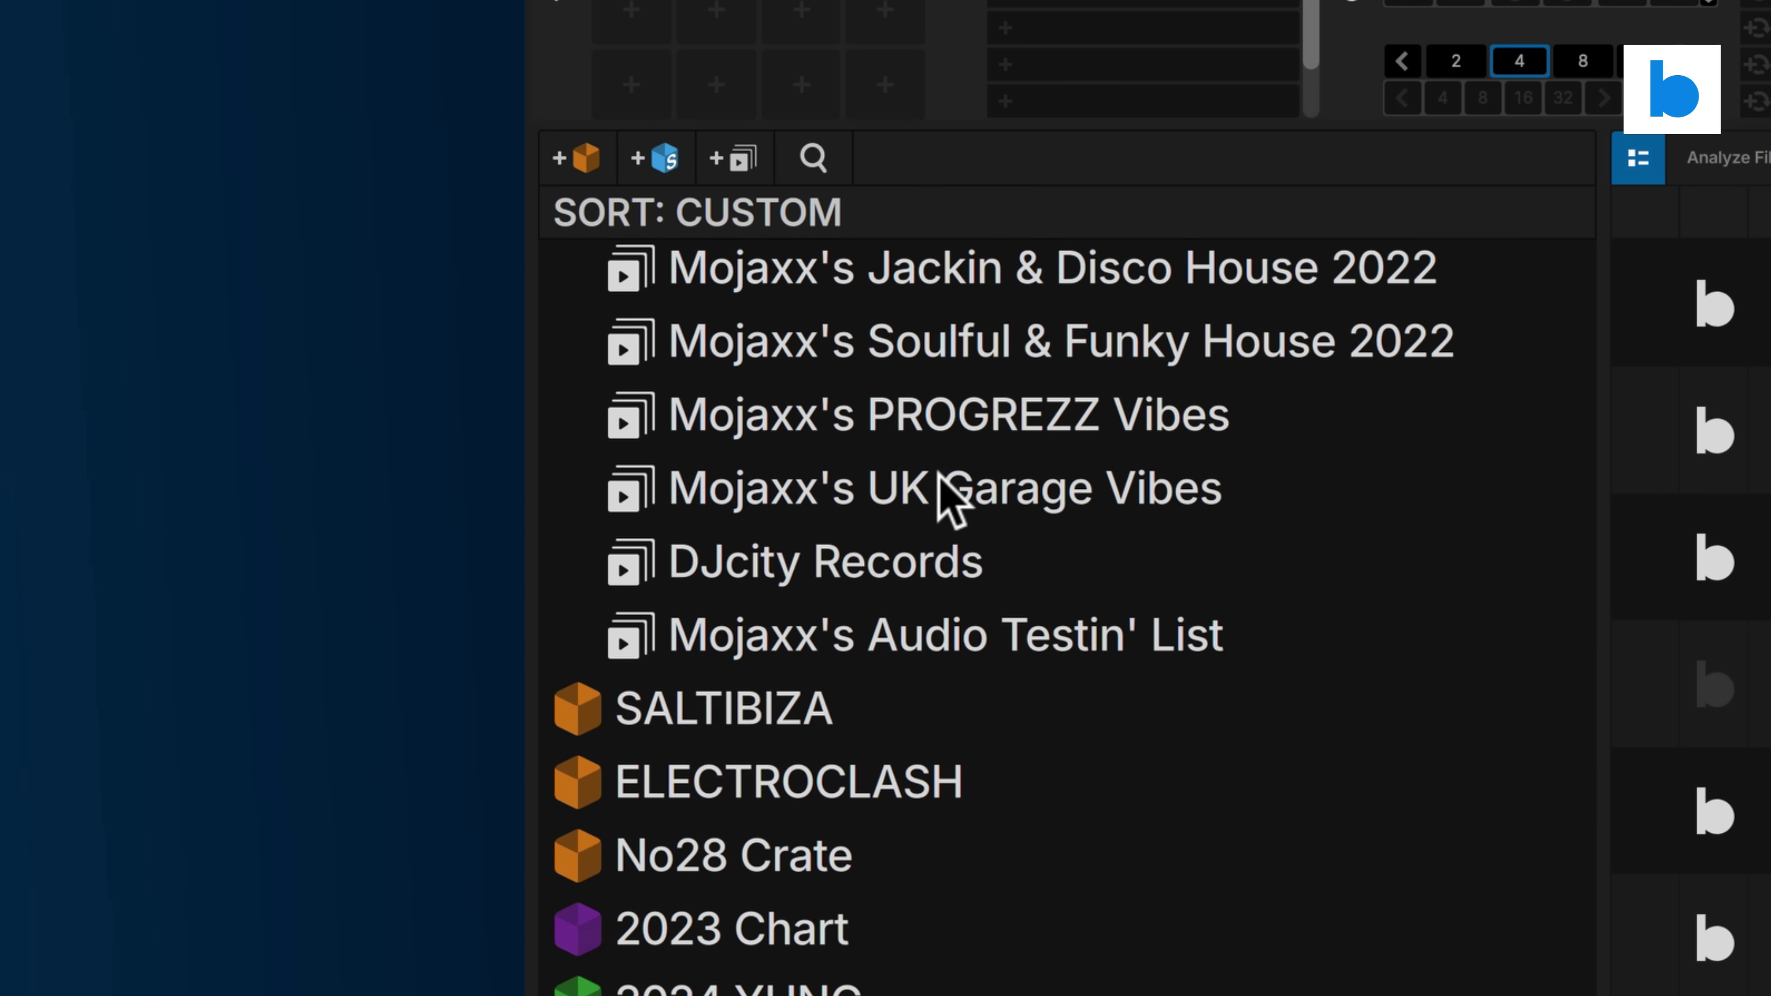
pyautogui.click(782, 925)
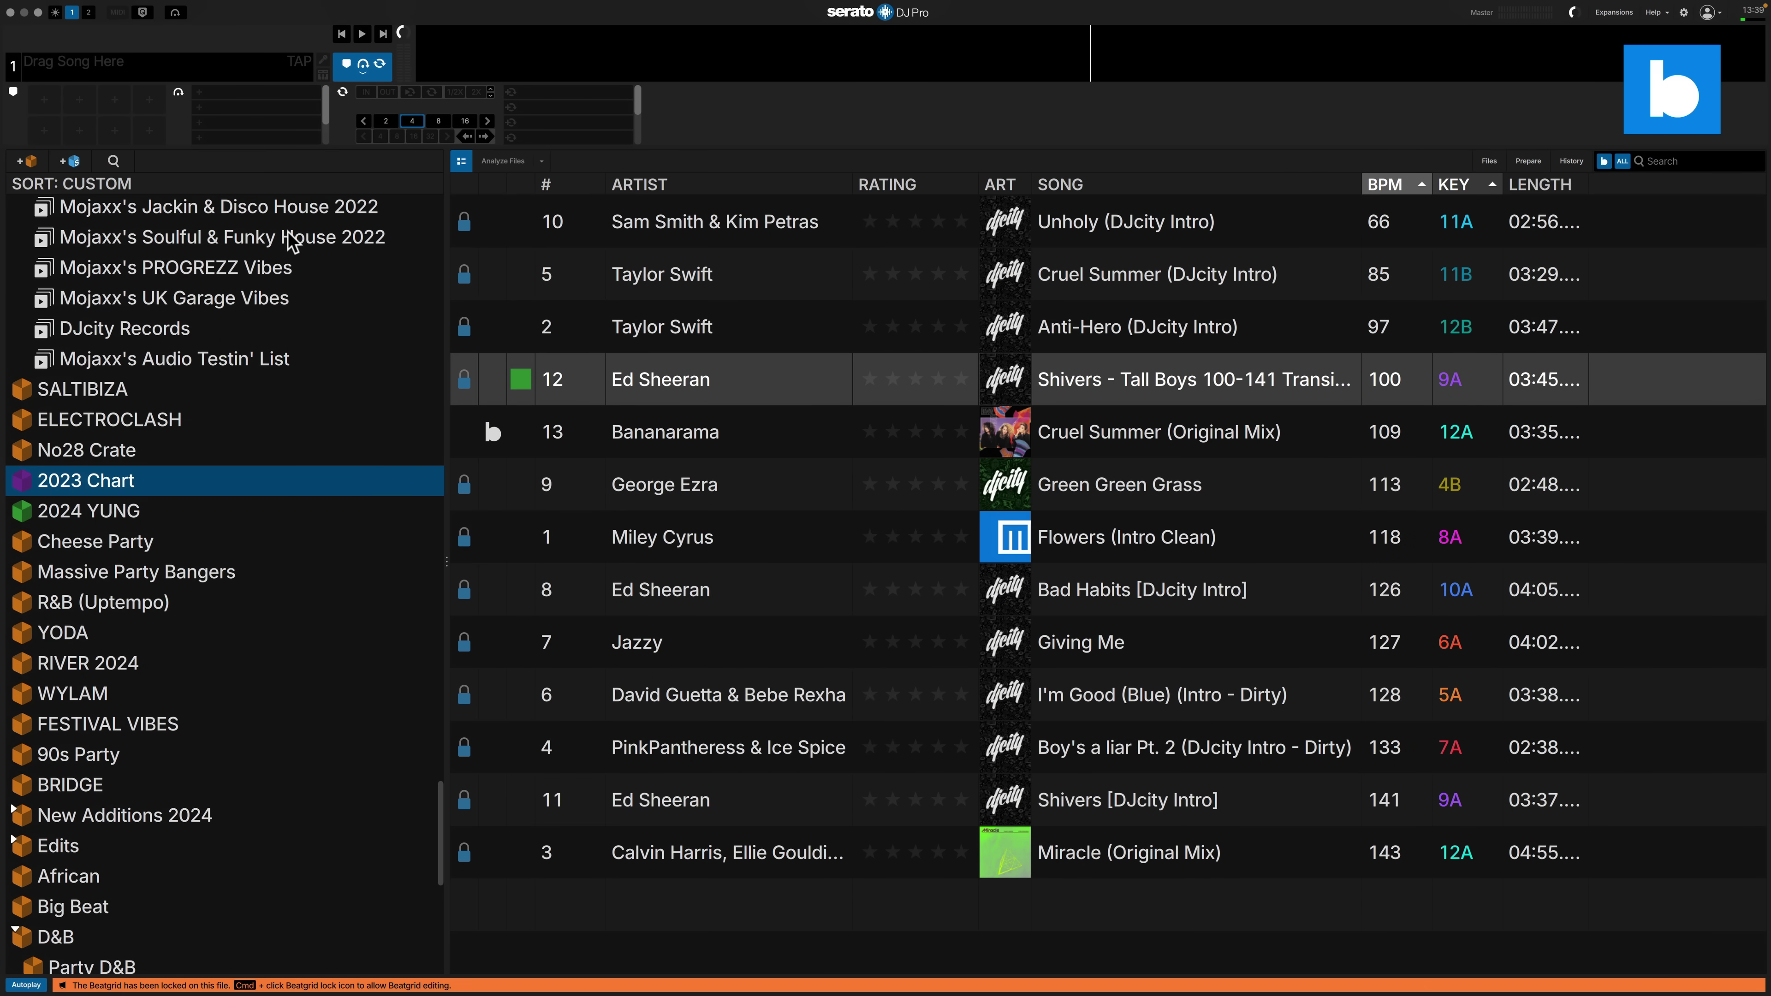
# Sort the crate list alphabetically, flipping to descending and back to ascending
pyautogui.scroll(-5, 241, 562)
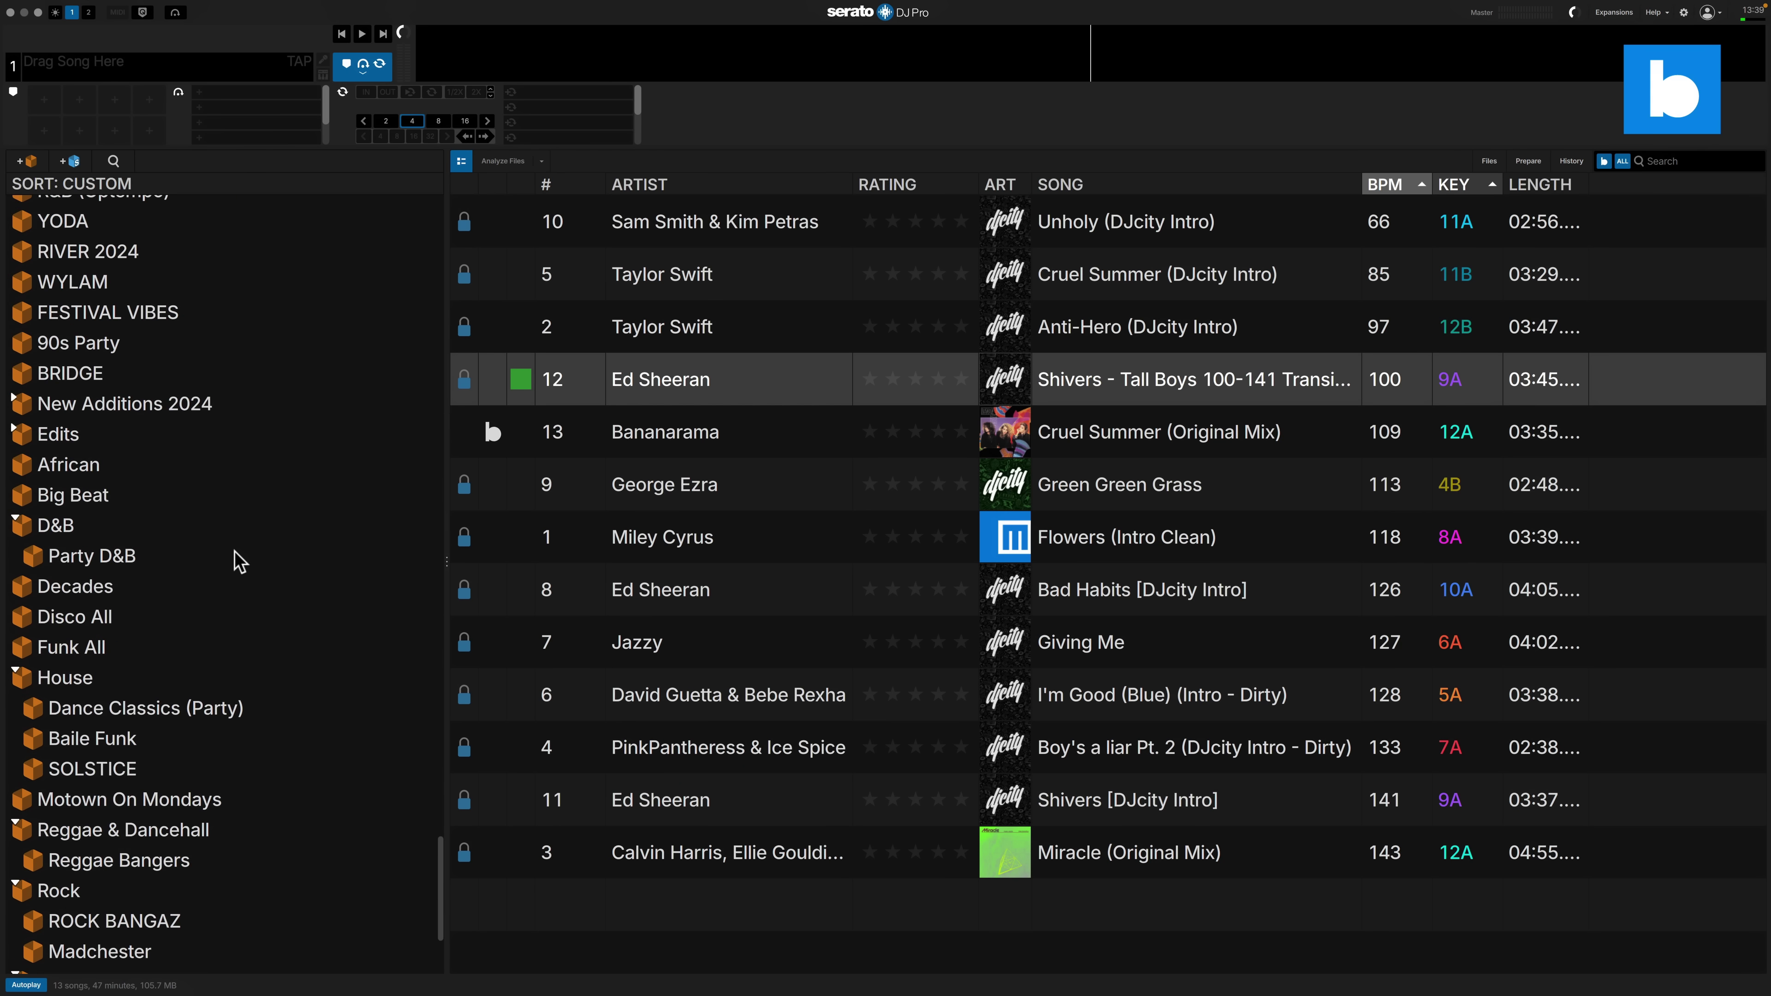
pyautogui.scroll(15, 210, 419)
pyautogui.scroll(-10, 206, 414)
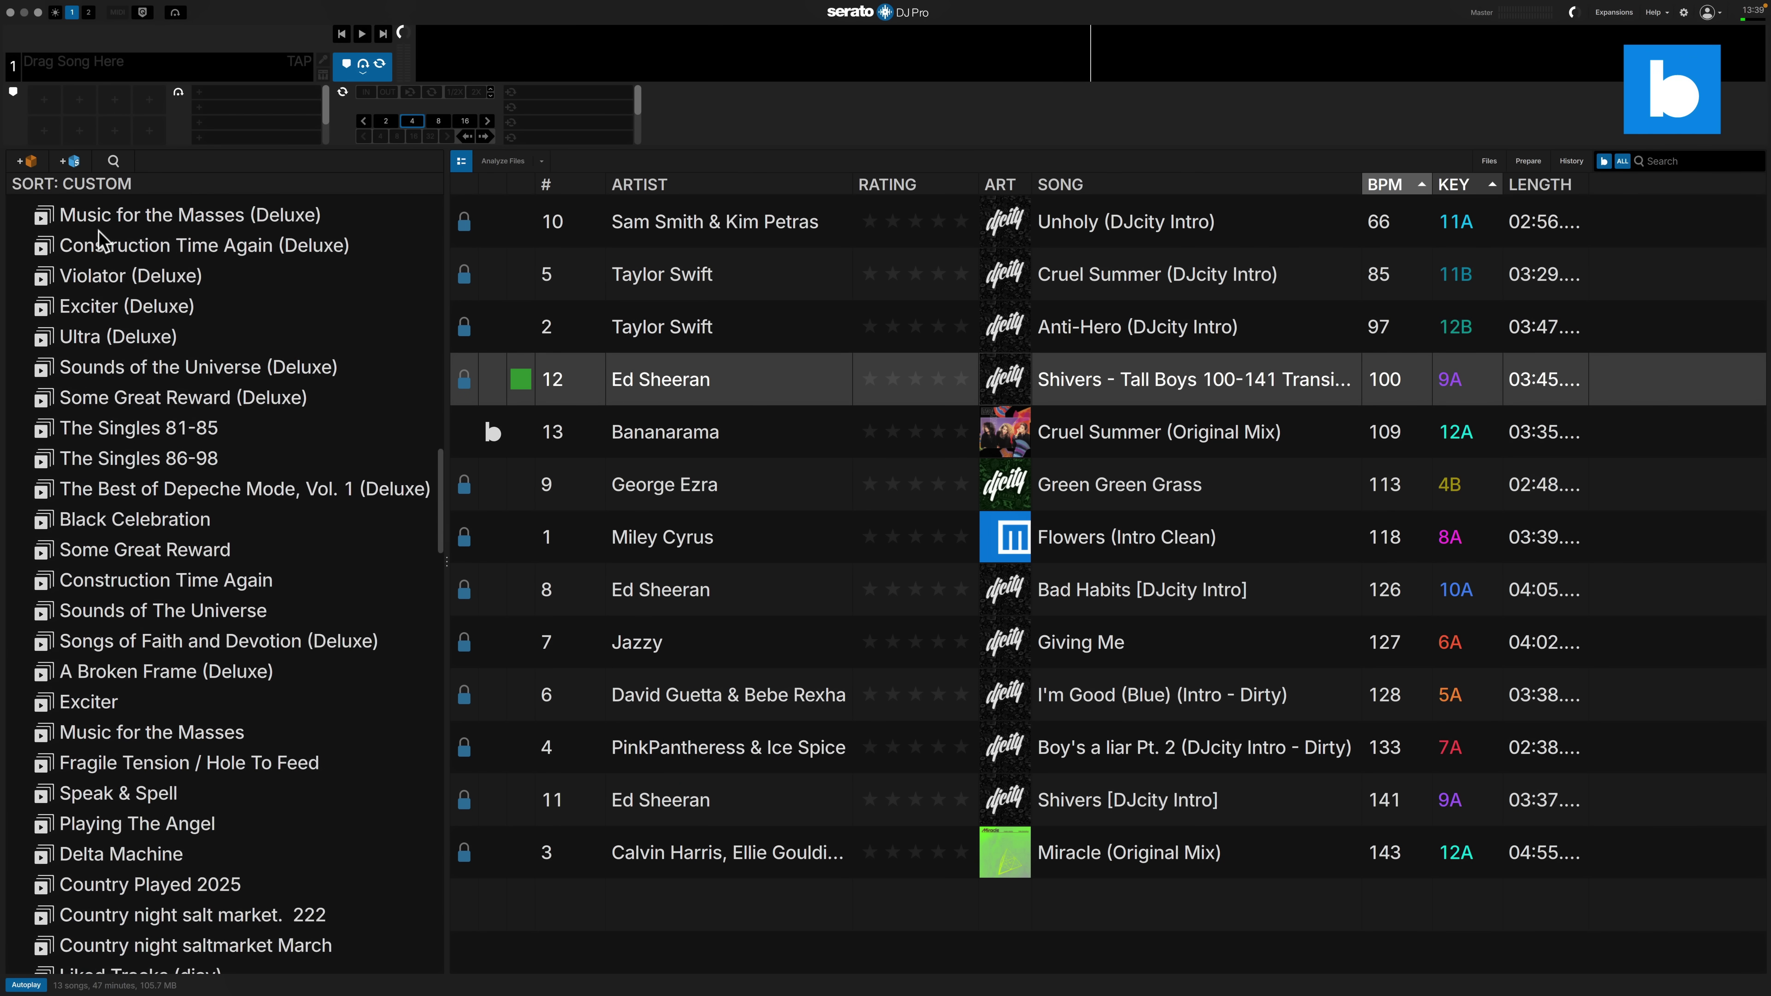
pyautogui.scroll(20, 112, 282)
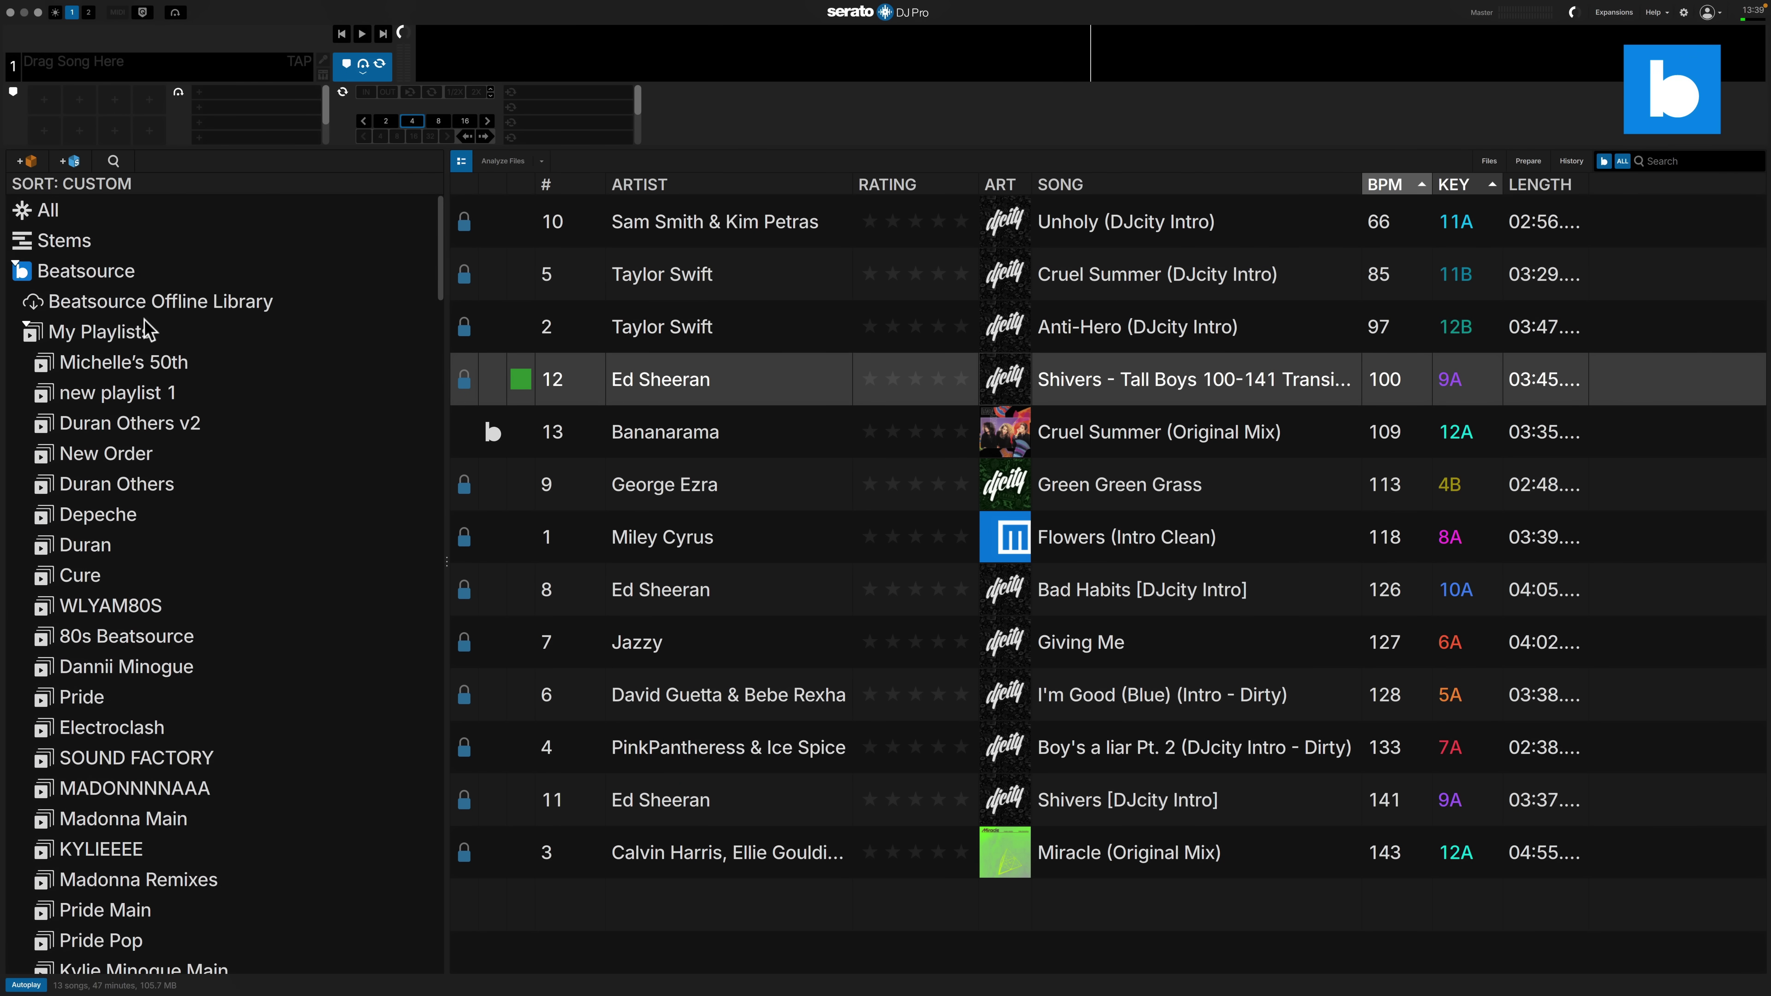
pyautogui.click(25, 271)
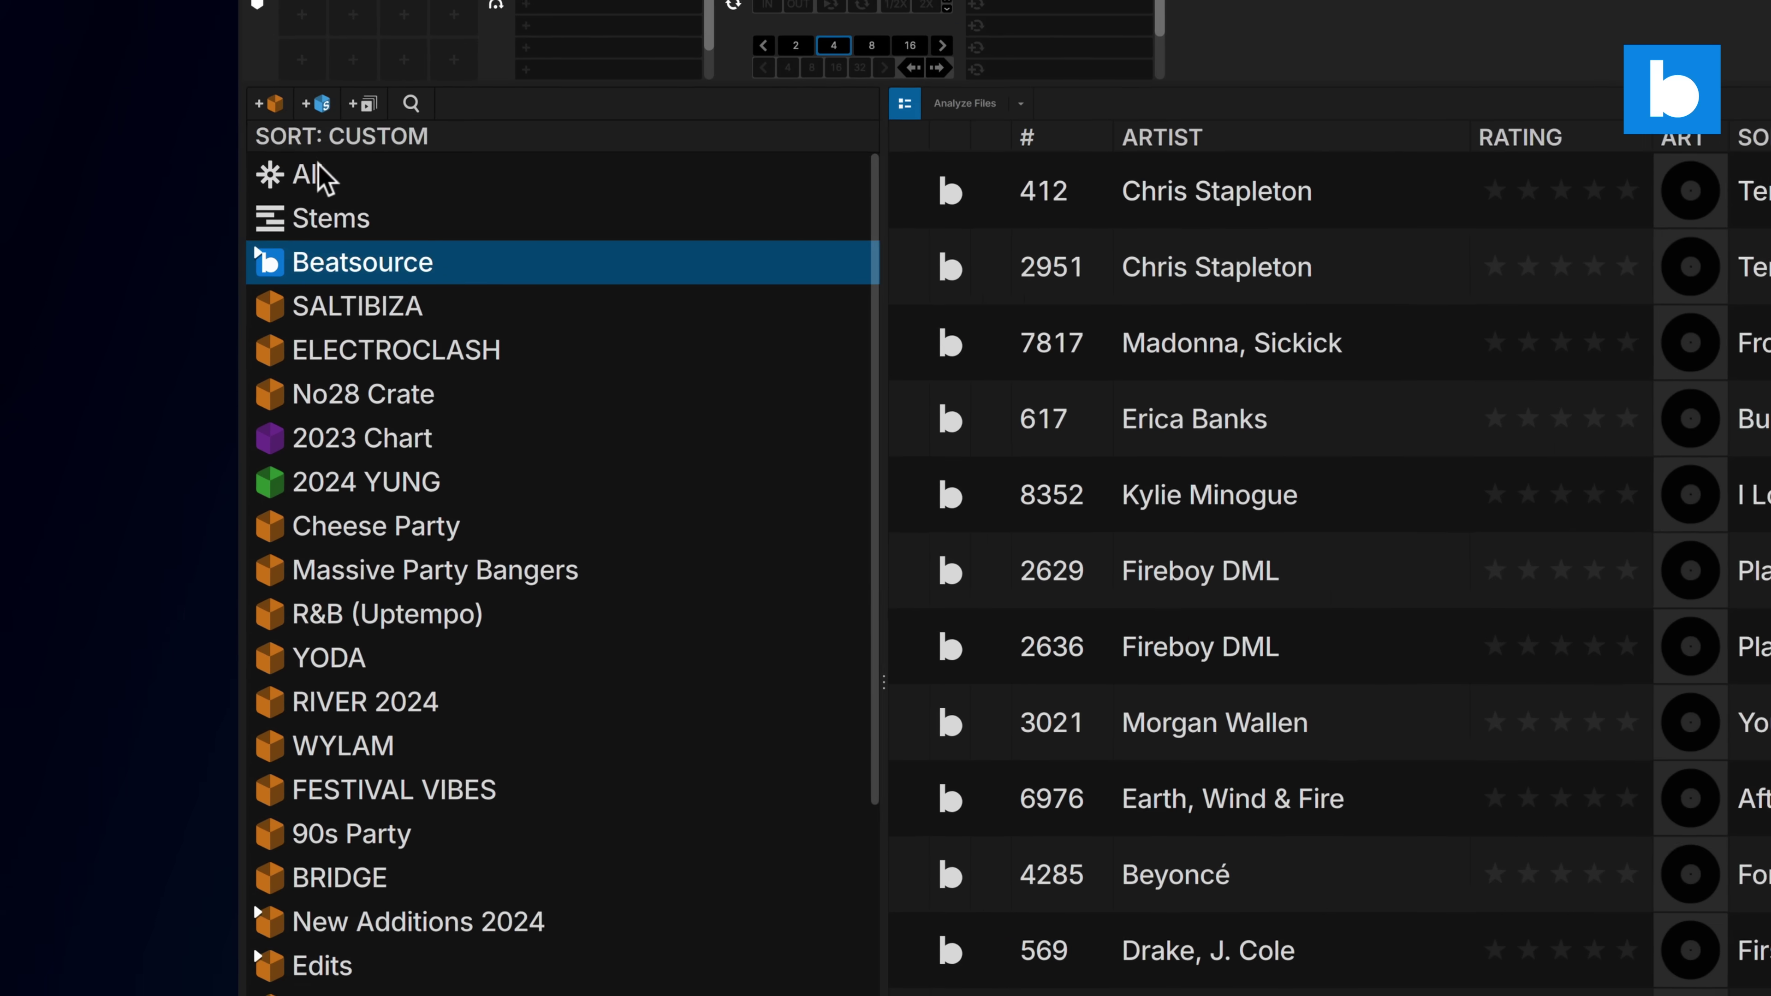
pyautogui.click(87, 184)
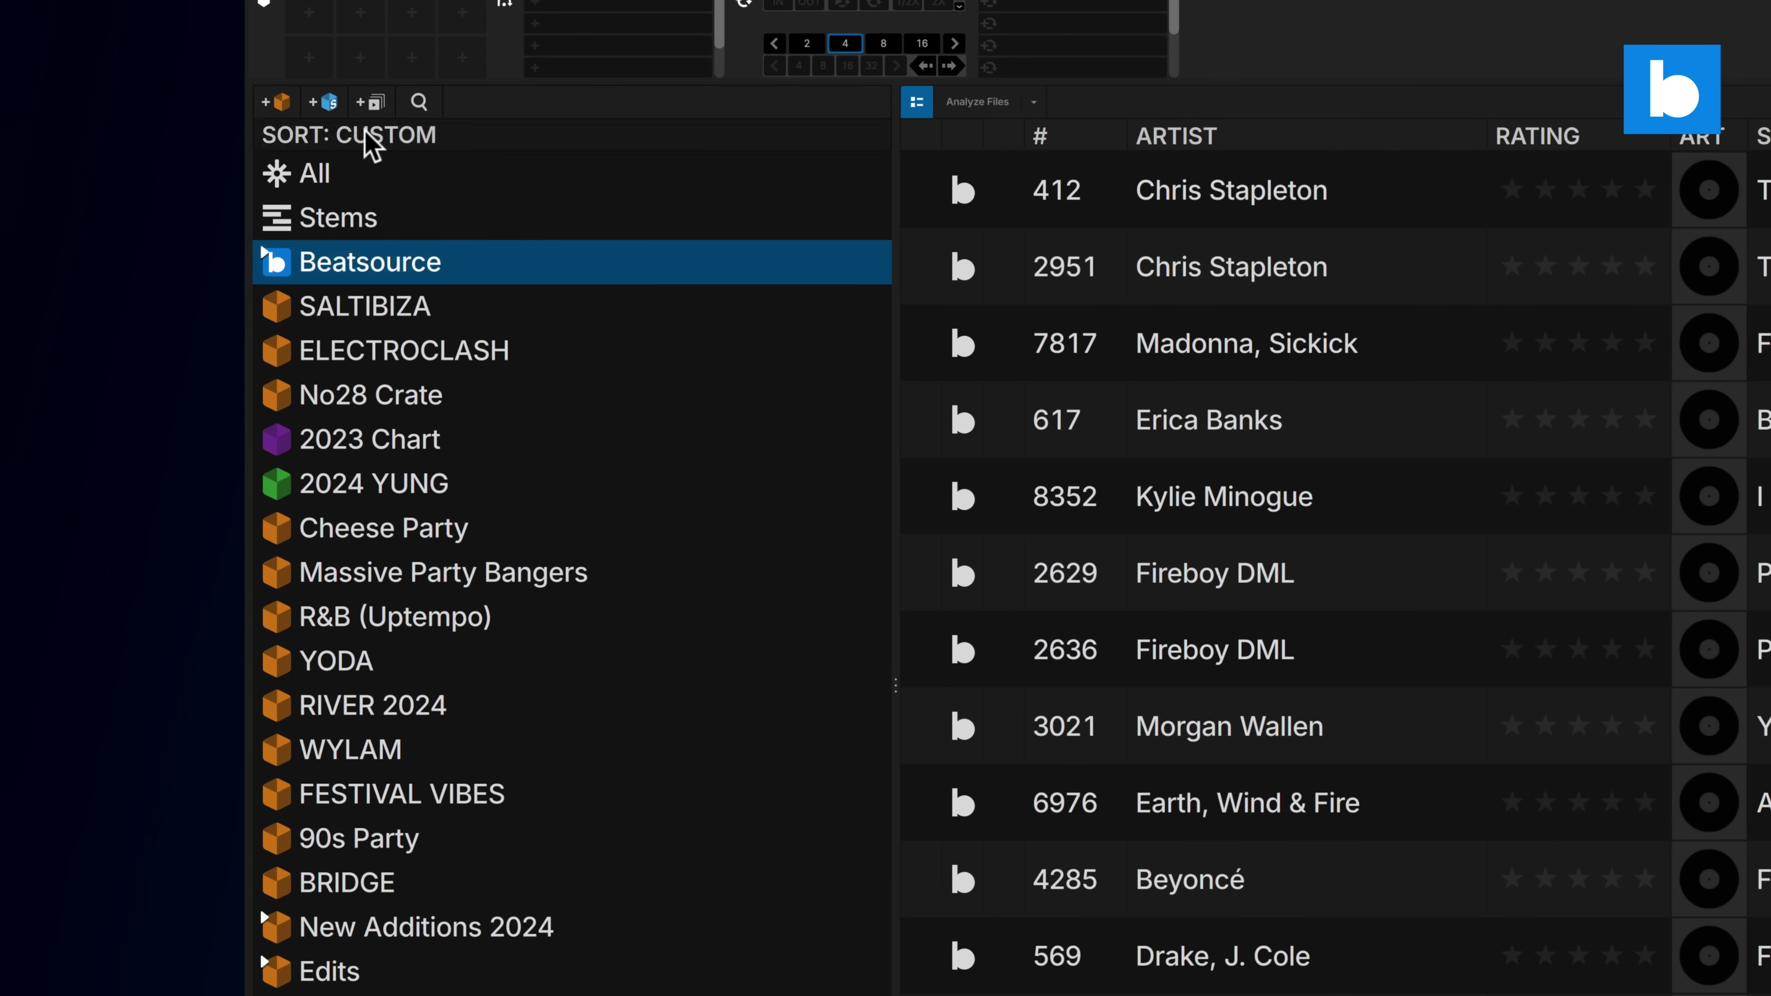
pyautogui.click(101, 210)
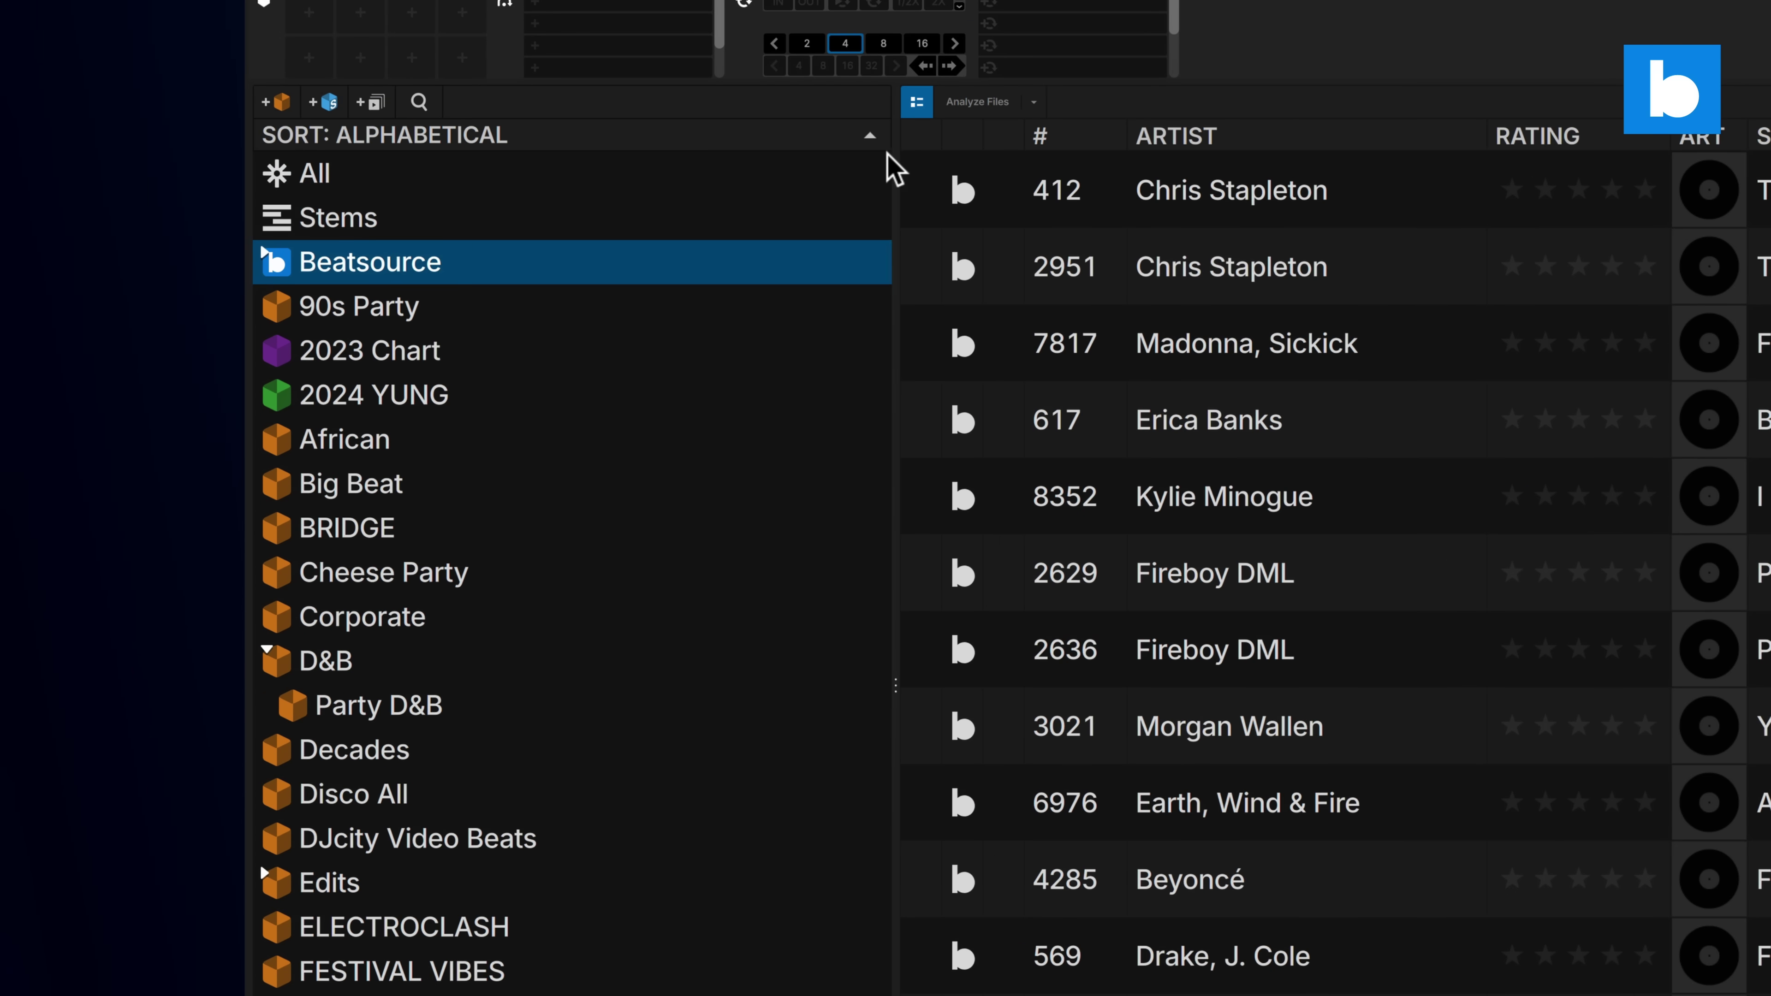
pyautogui.click(869, 139)
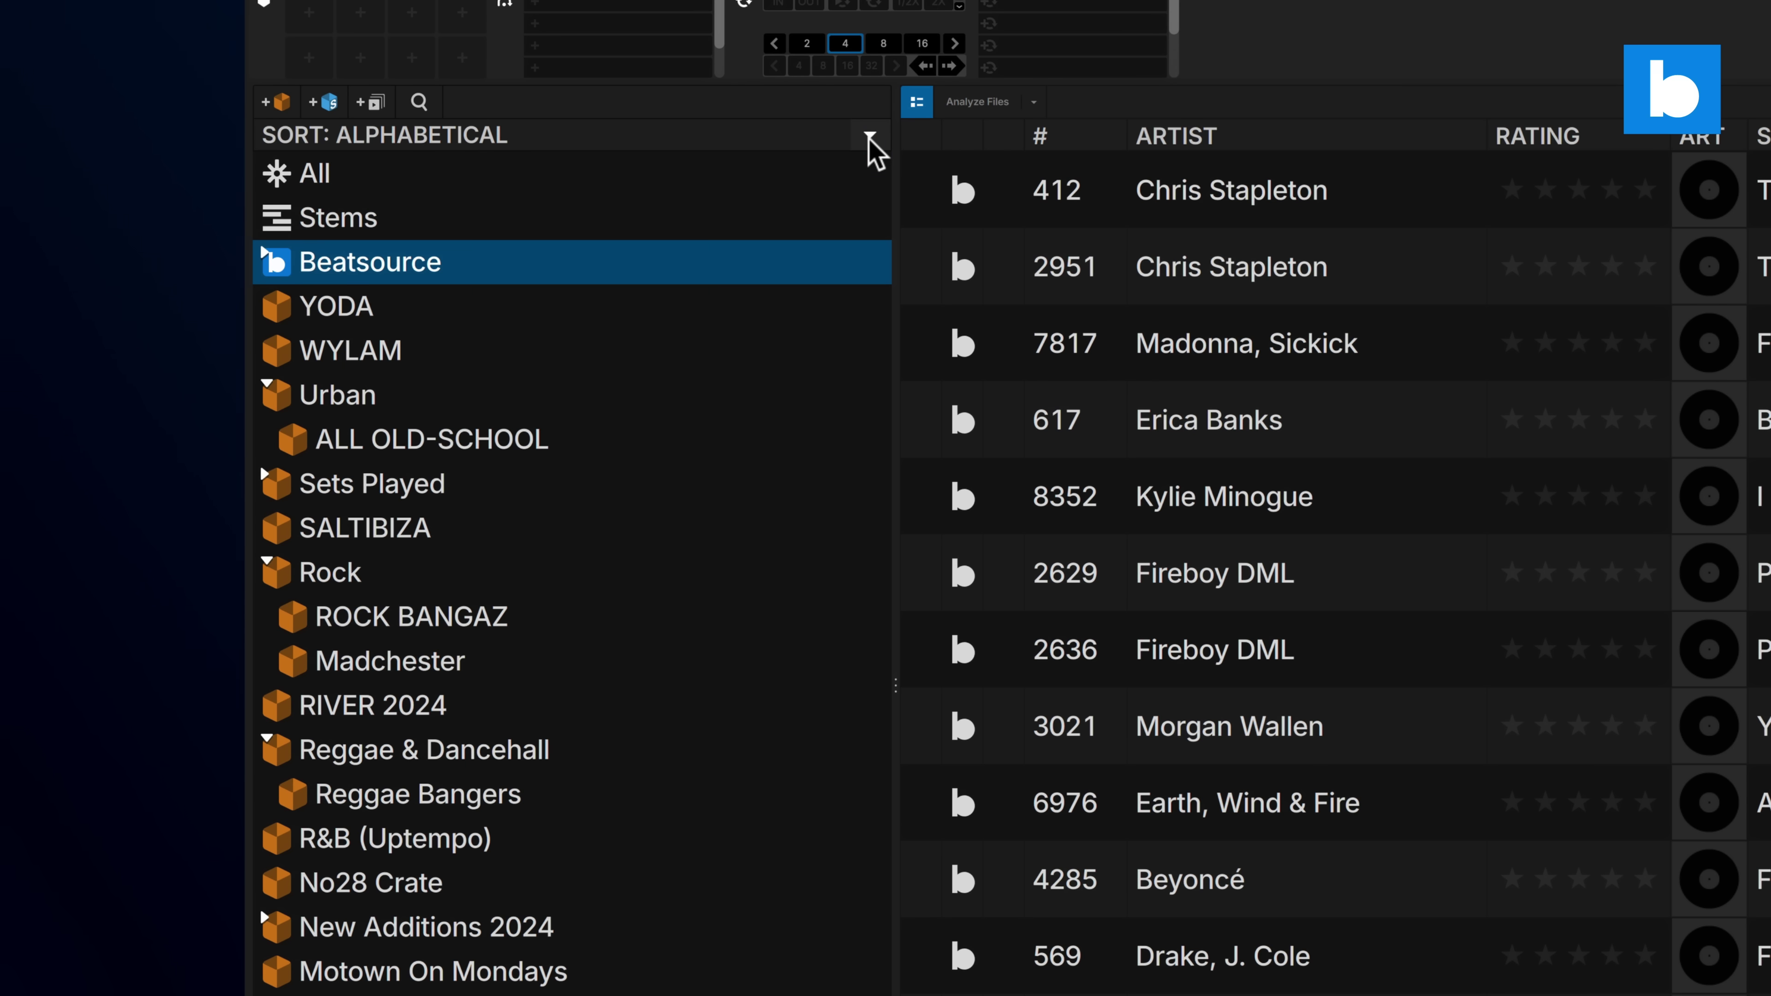
pyautogui.click(870, 139)
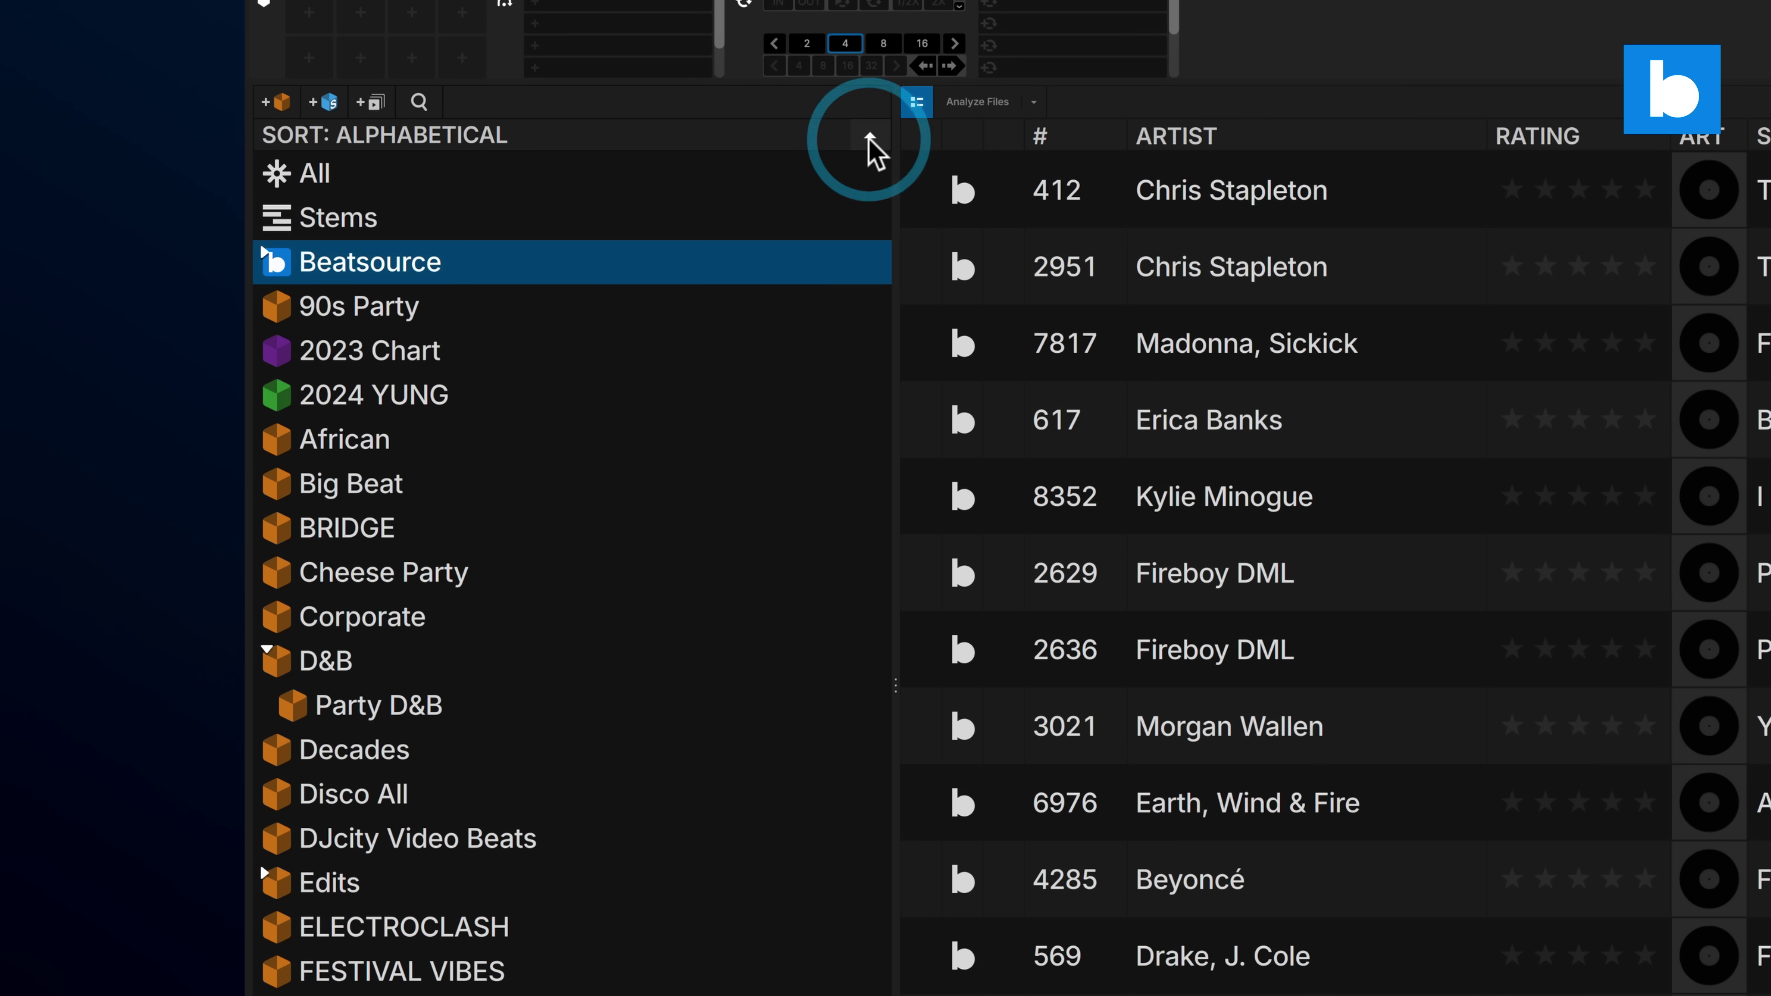
# Switch the crate sort to Date Created, then to Custom order
pyautogui.click(373, 130)
pyautogui.click(413, 202)
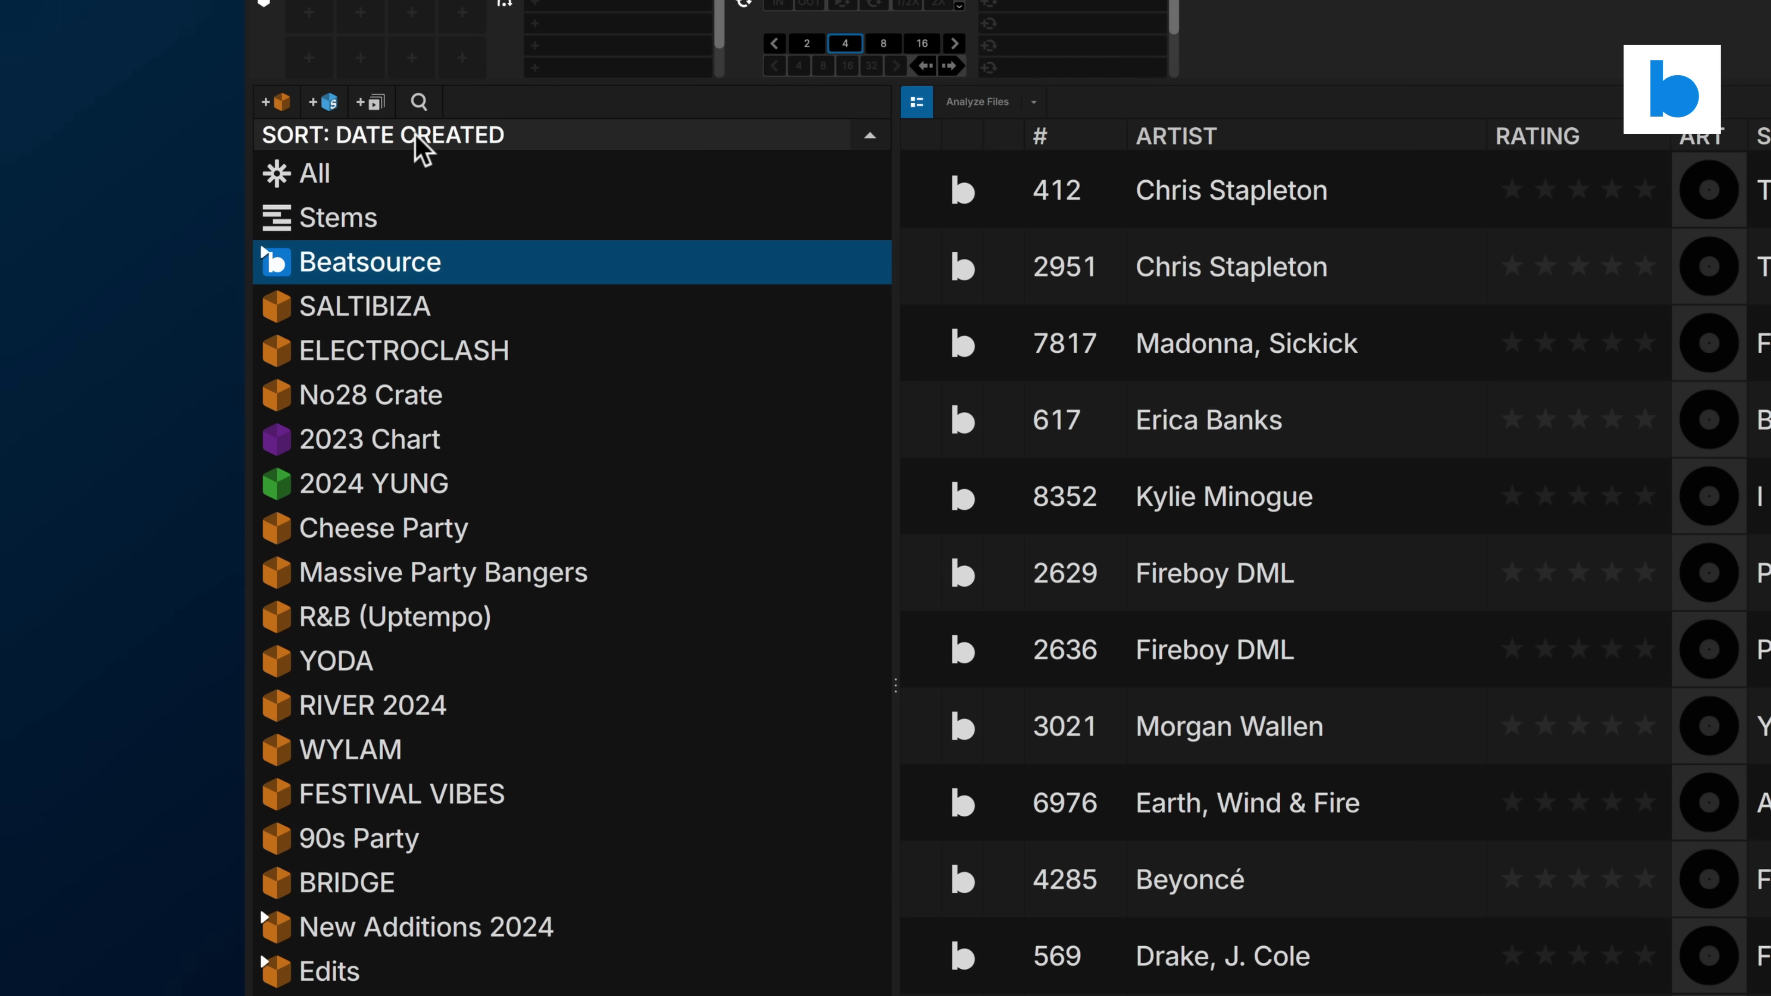
pyautogui.click(415, 136)
pyautogui.click(431, 151)
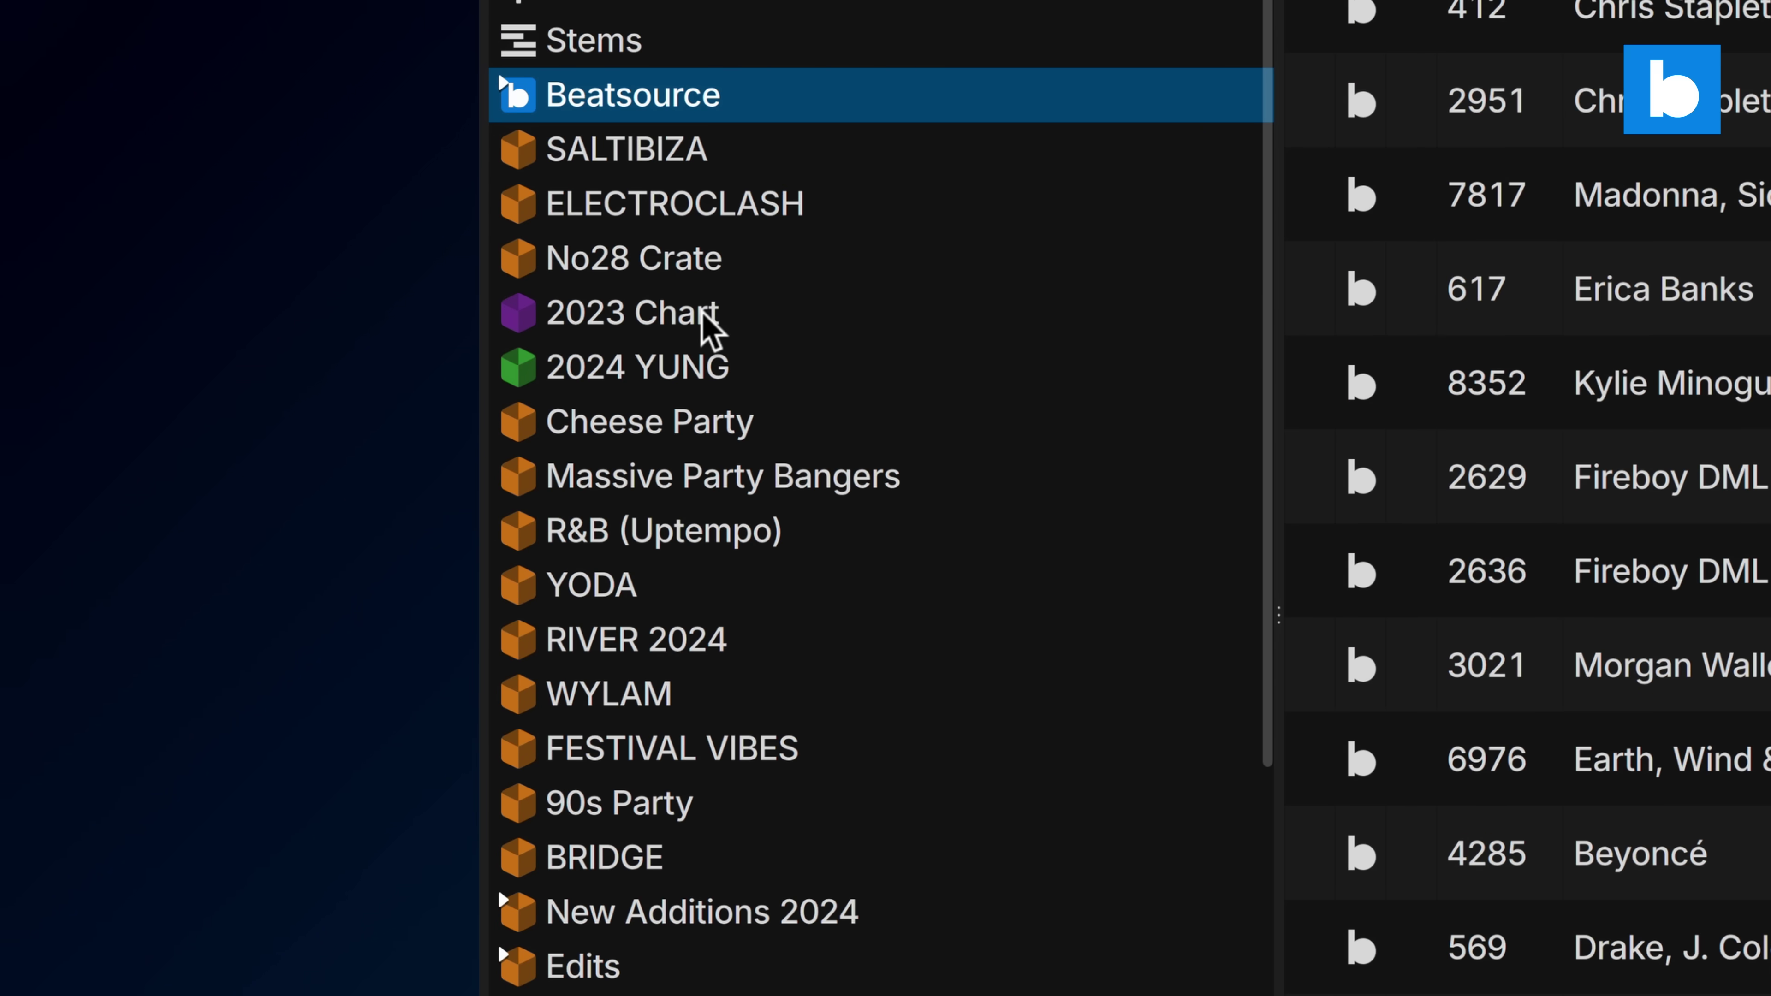
# Set the 2023 Chart crate colour to red
pyautogui.click(669, 317)
pyautogui.rightClick(671, 334)
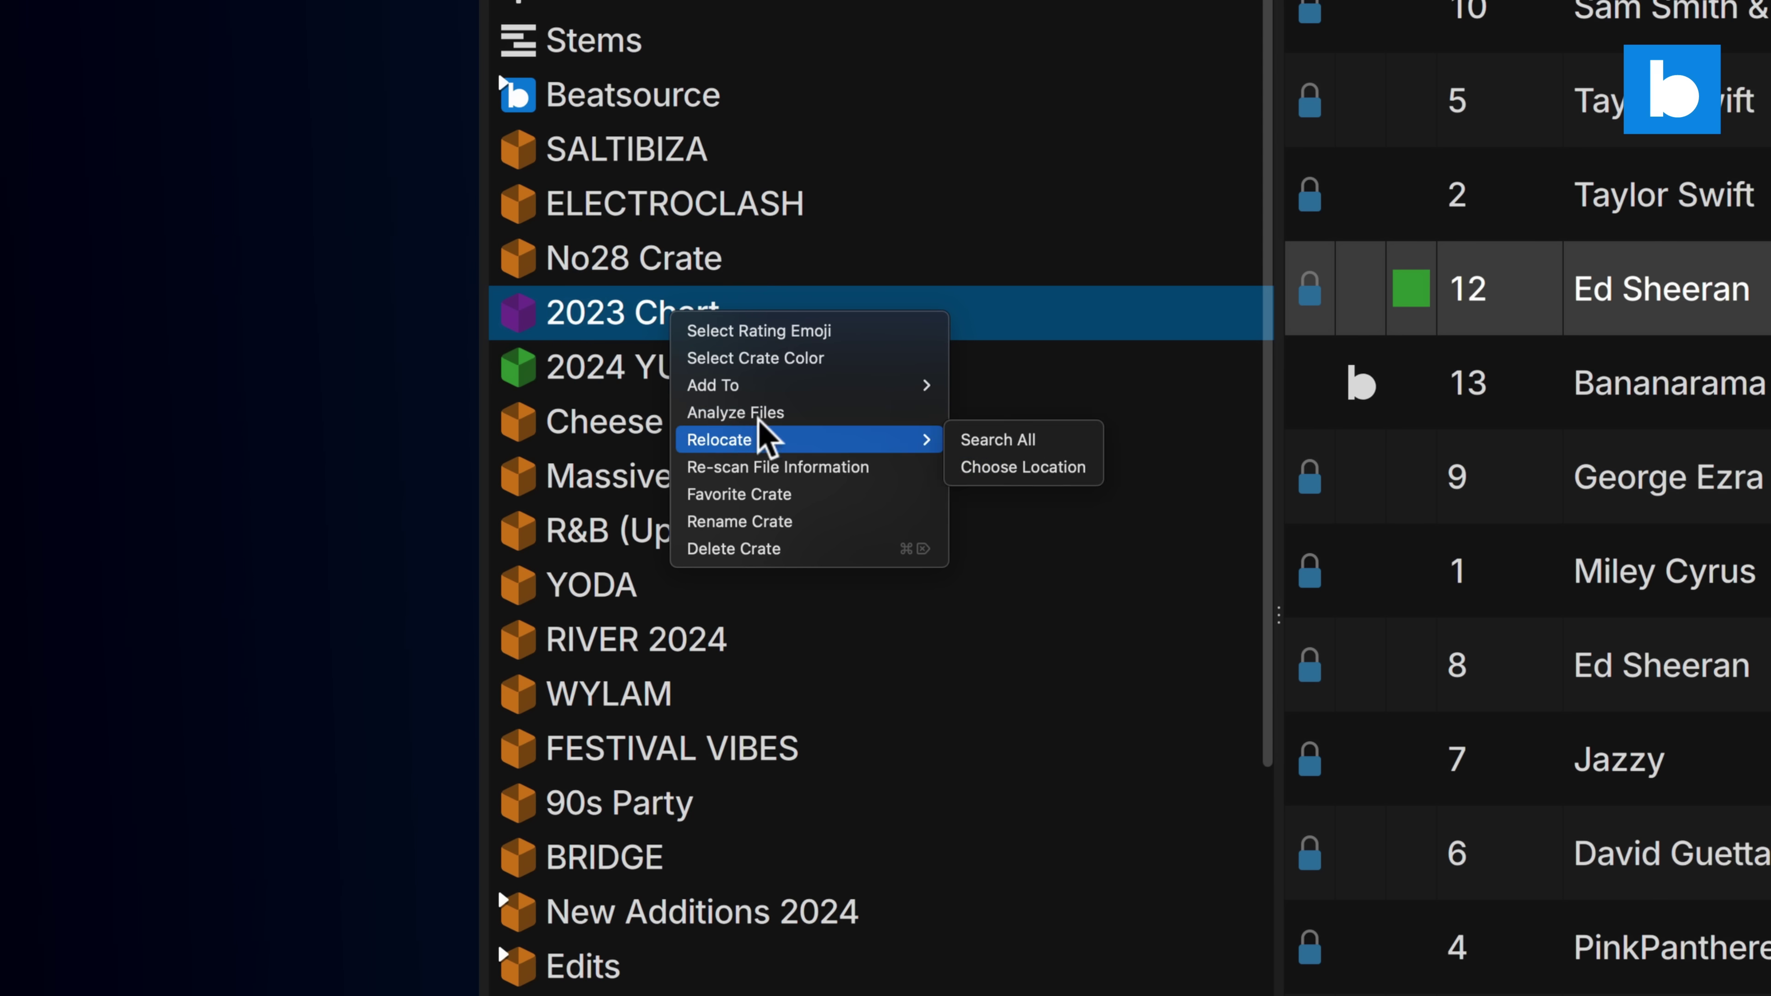
pyautogui.click(775, 358)
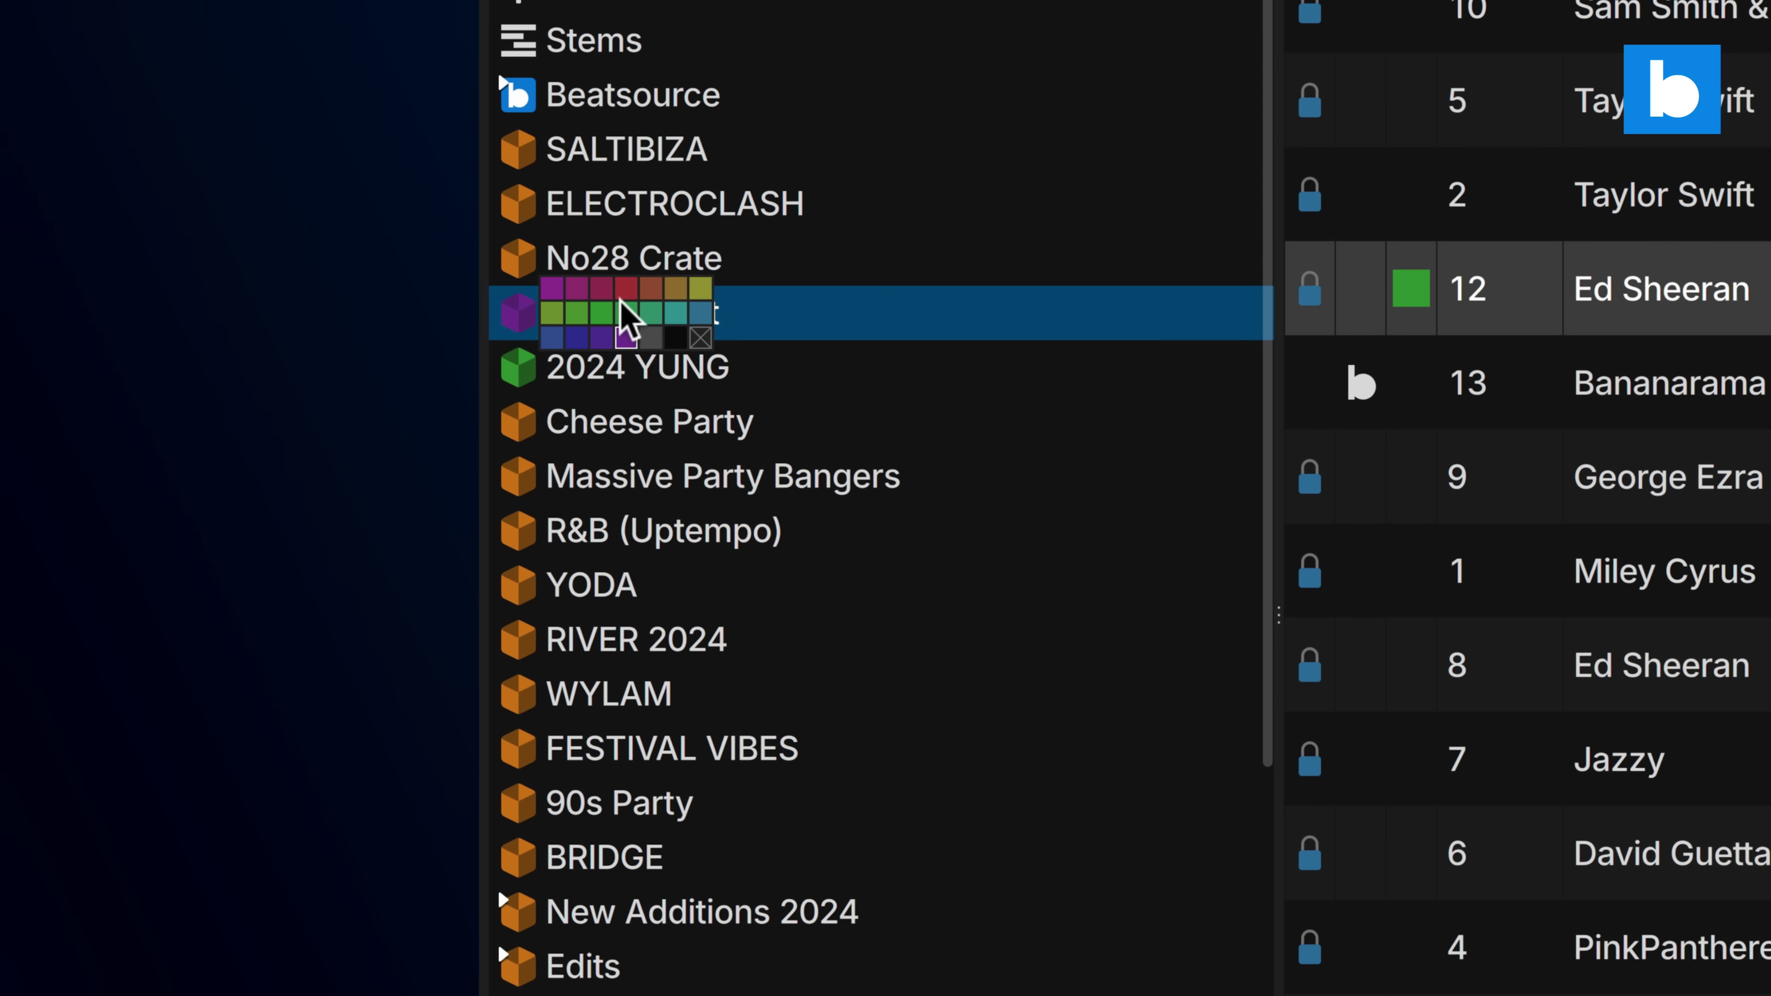
pyautogui.click(627, 288)
pyautogui.click(806, 460)
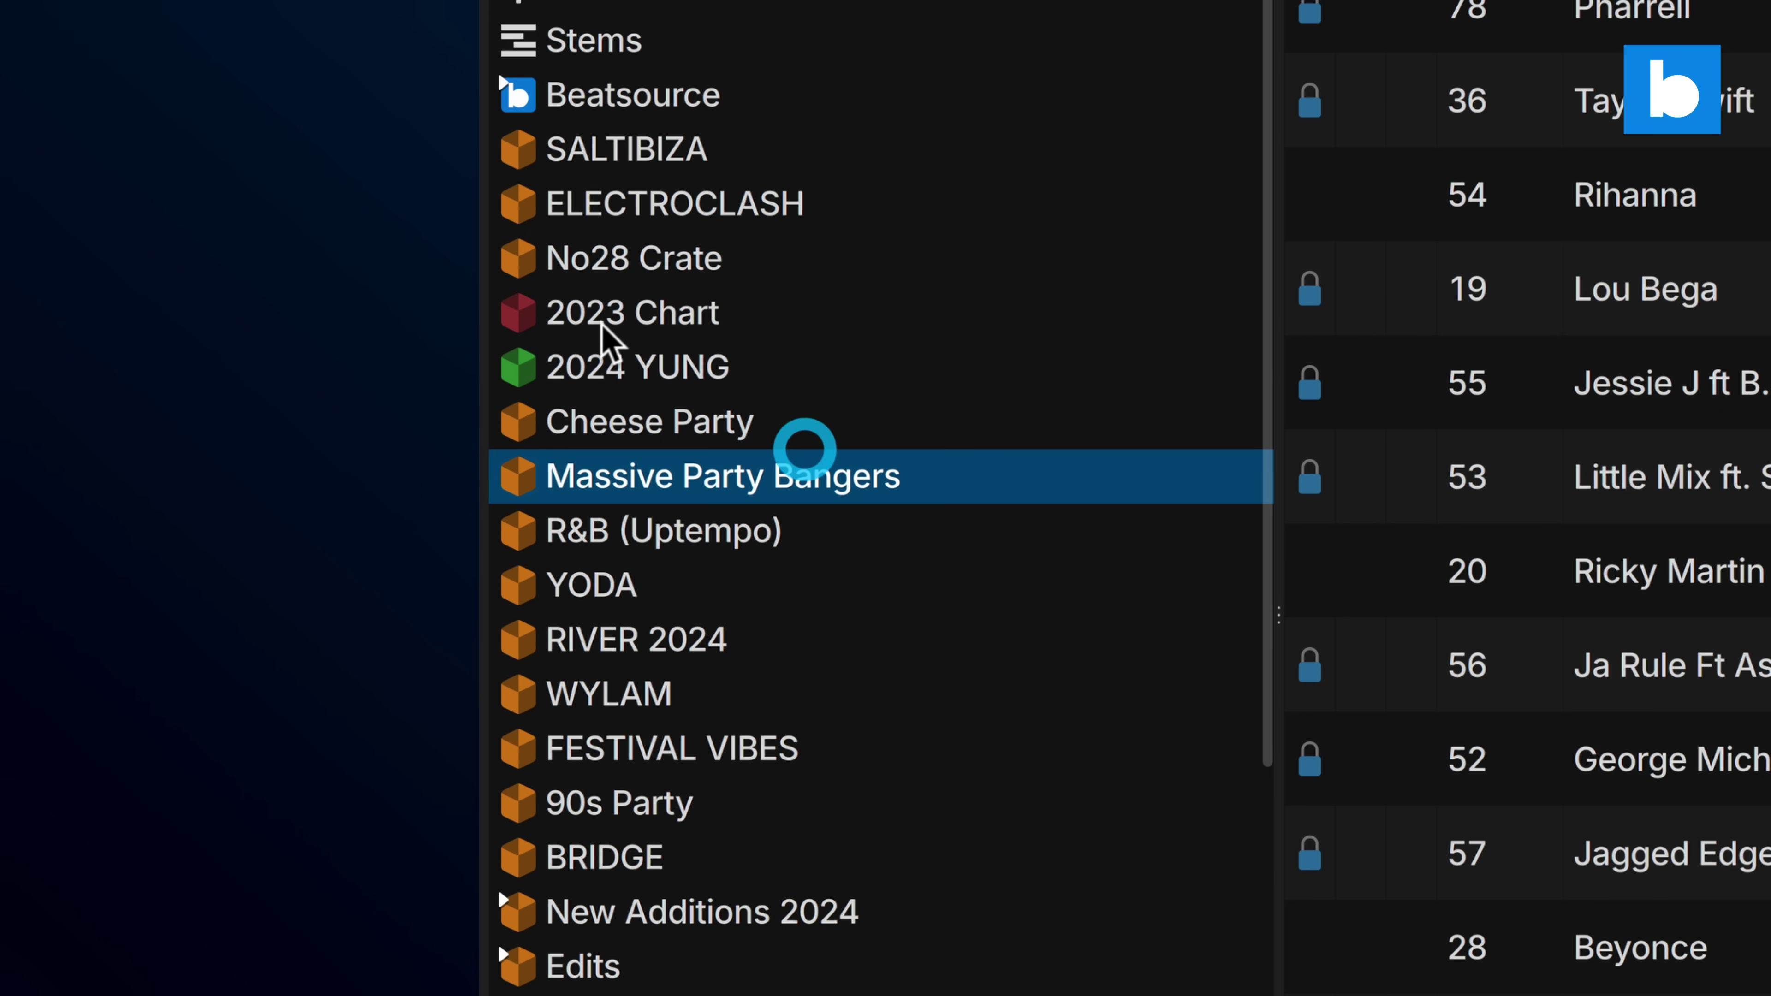
pyautogui.click(618, 363)
pyautogui.click(705, 321)
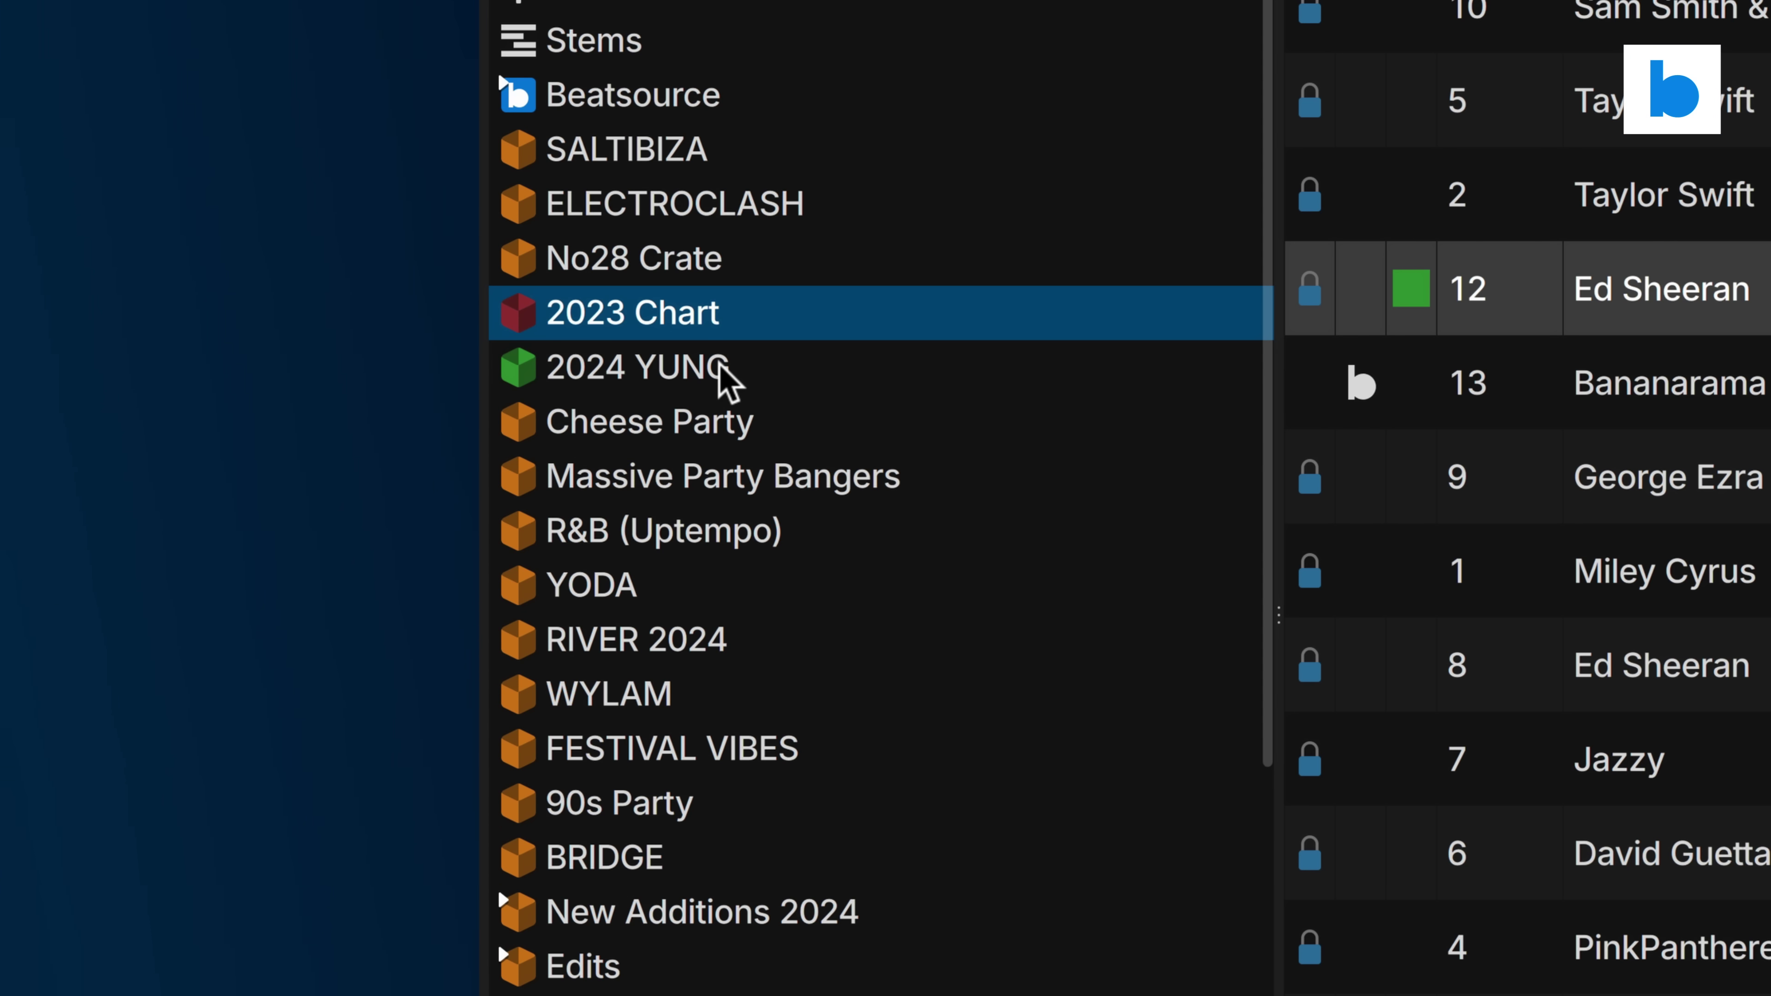
# Set the 2024 YUNG crate colour to dark blue and return to 2023 Chart
pyautogui.rightClick(725, 380)
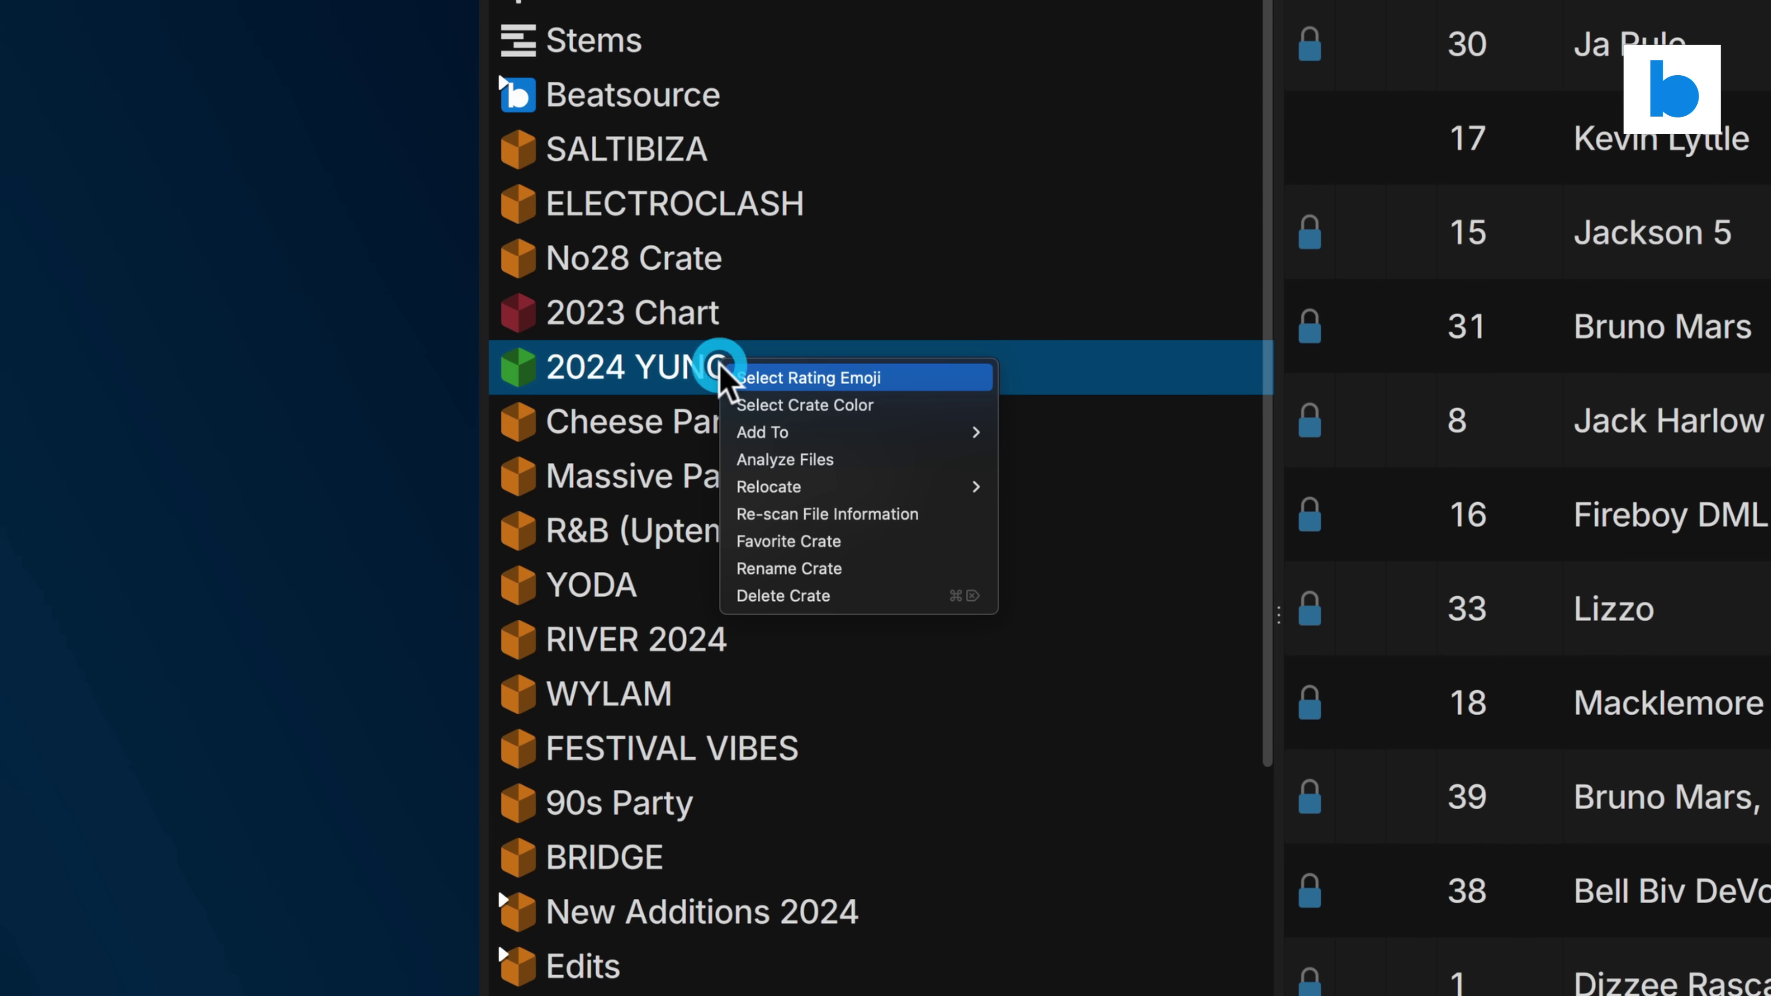
pyautogui.click(802, 402)
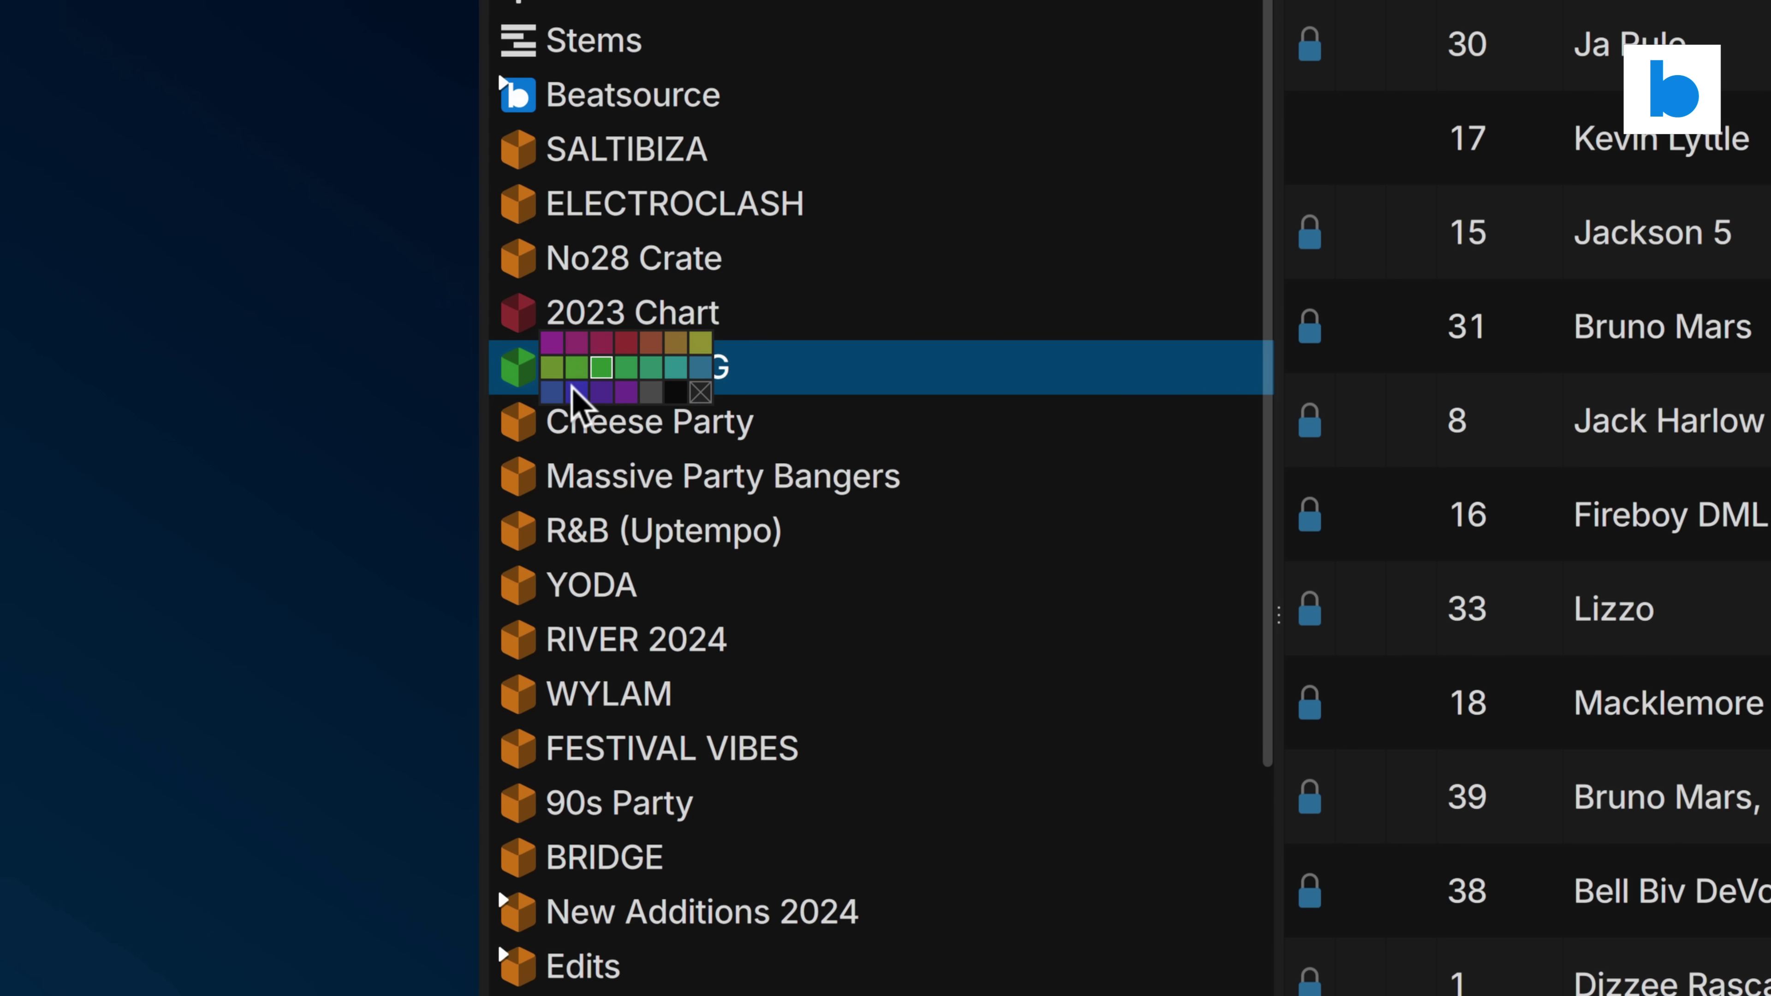
pyautogui.click(573, 389)
pyautogui.click(778, 300)
pyautogui.click(762, 372)
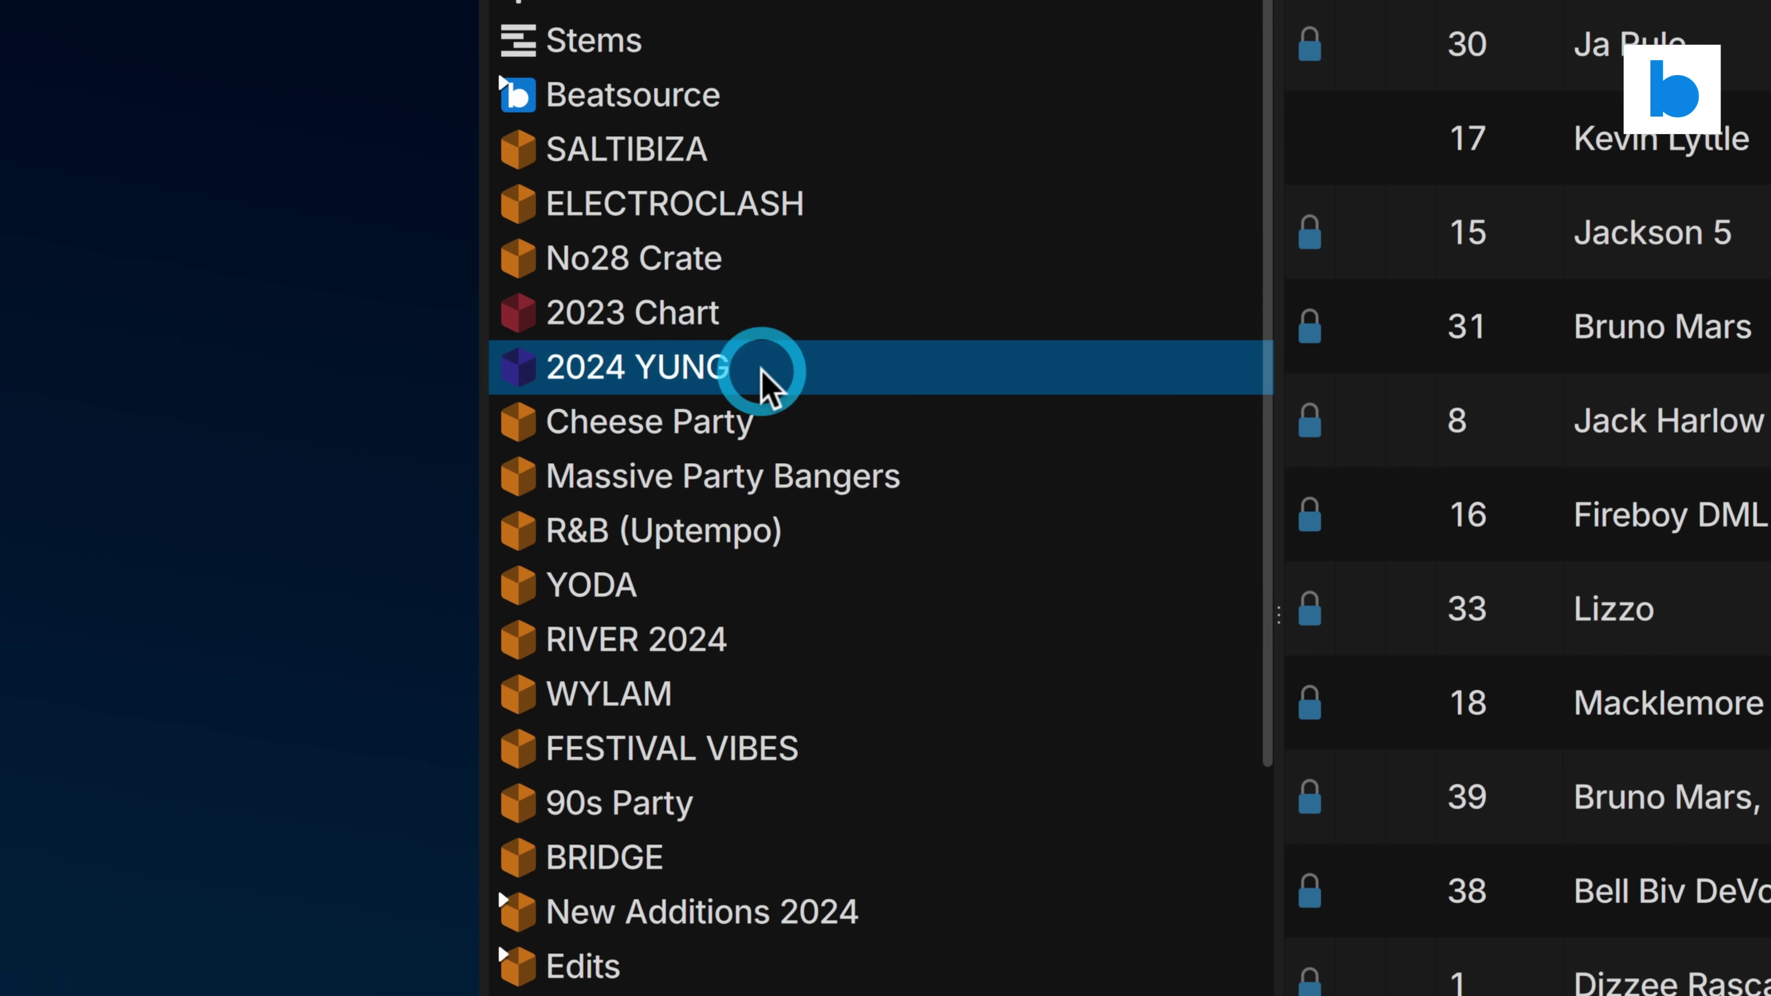
pyautogui.click(761, 335)
pyautogui.click(760, 335)
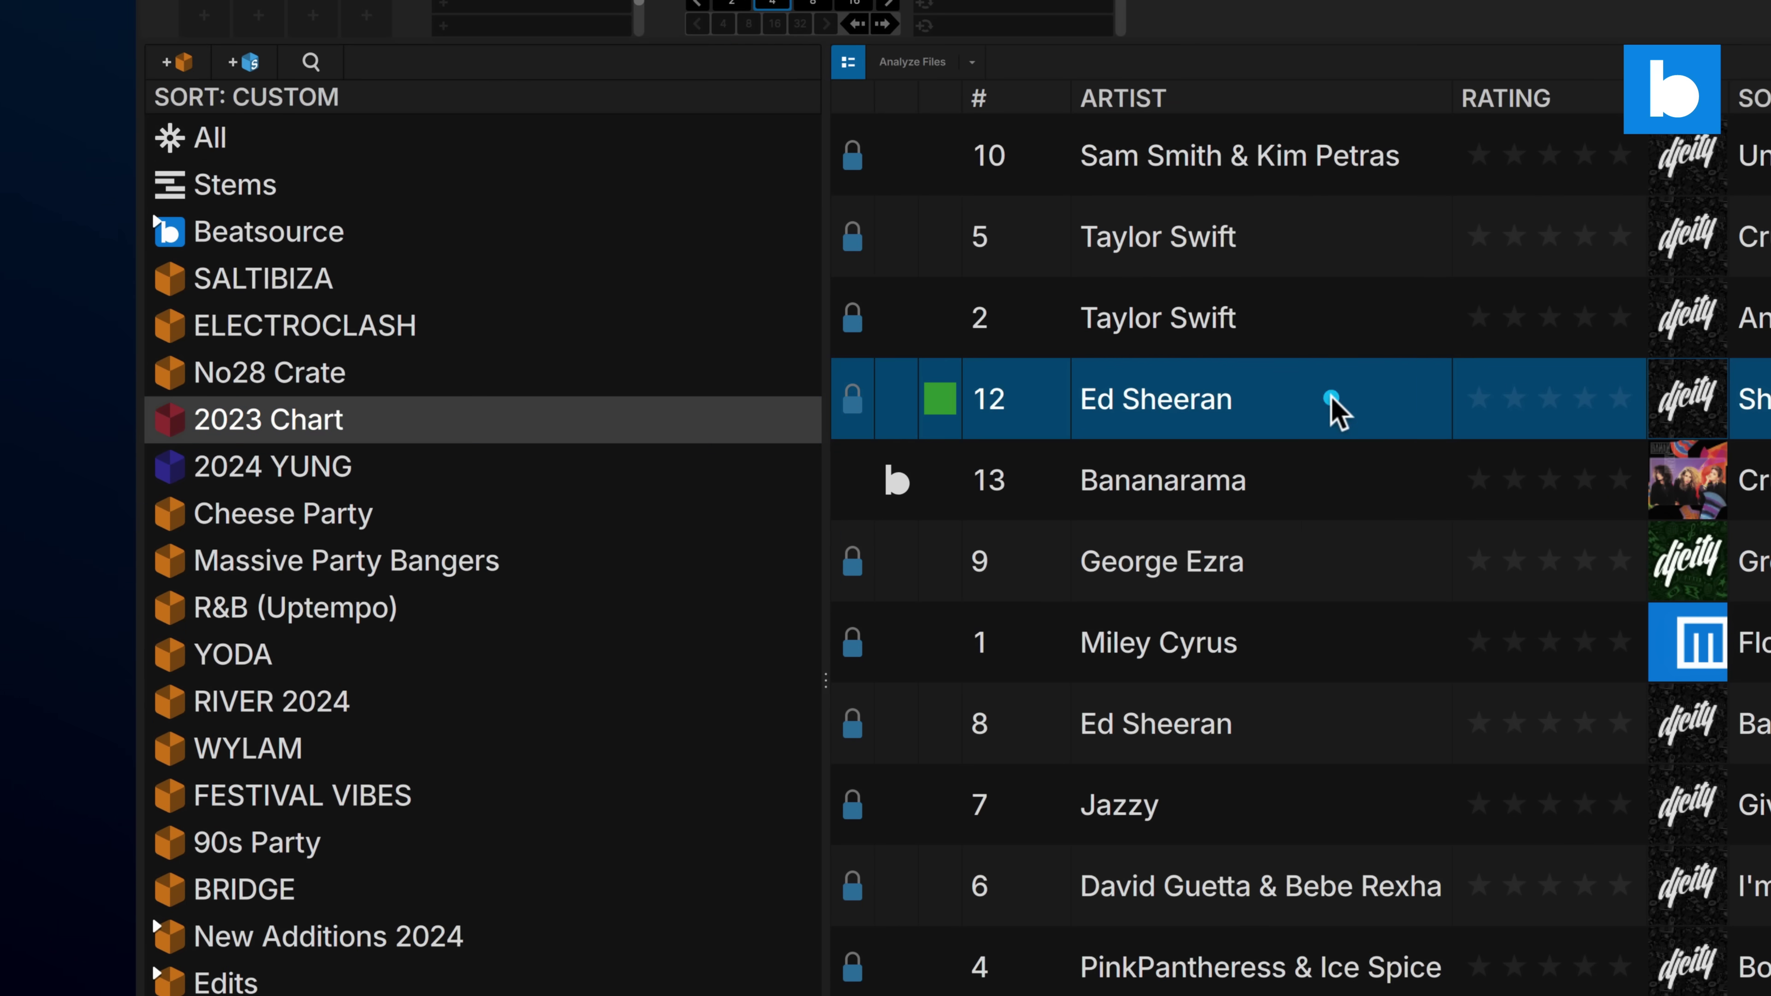
pyautogui.rightClick(1332, 399)
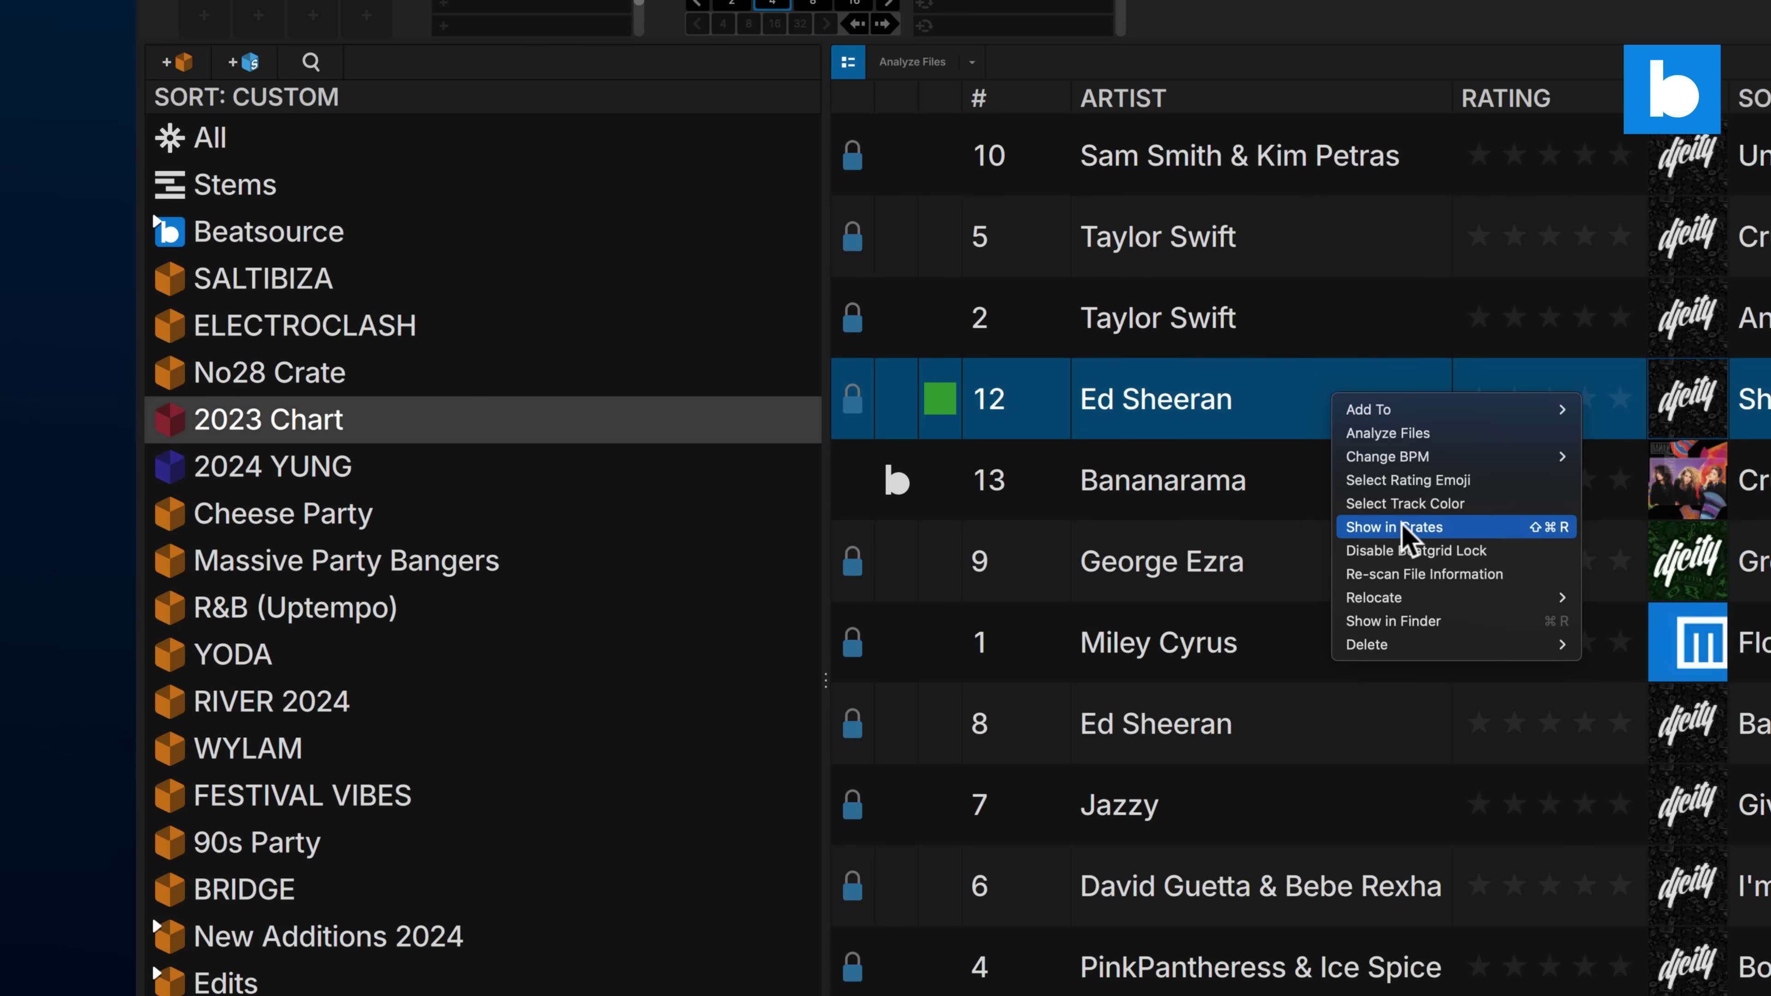
pyautogui.click(1404, 528)
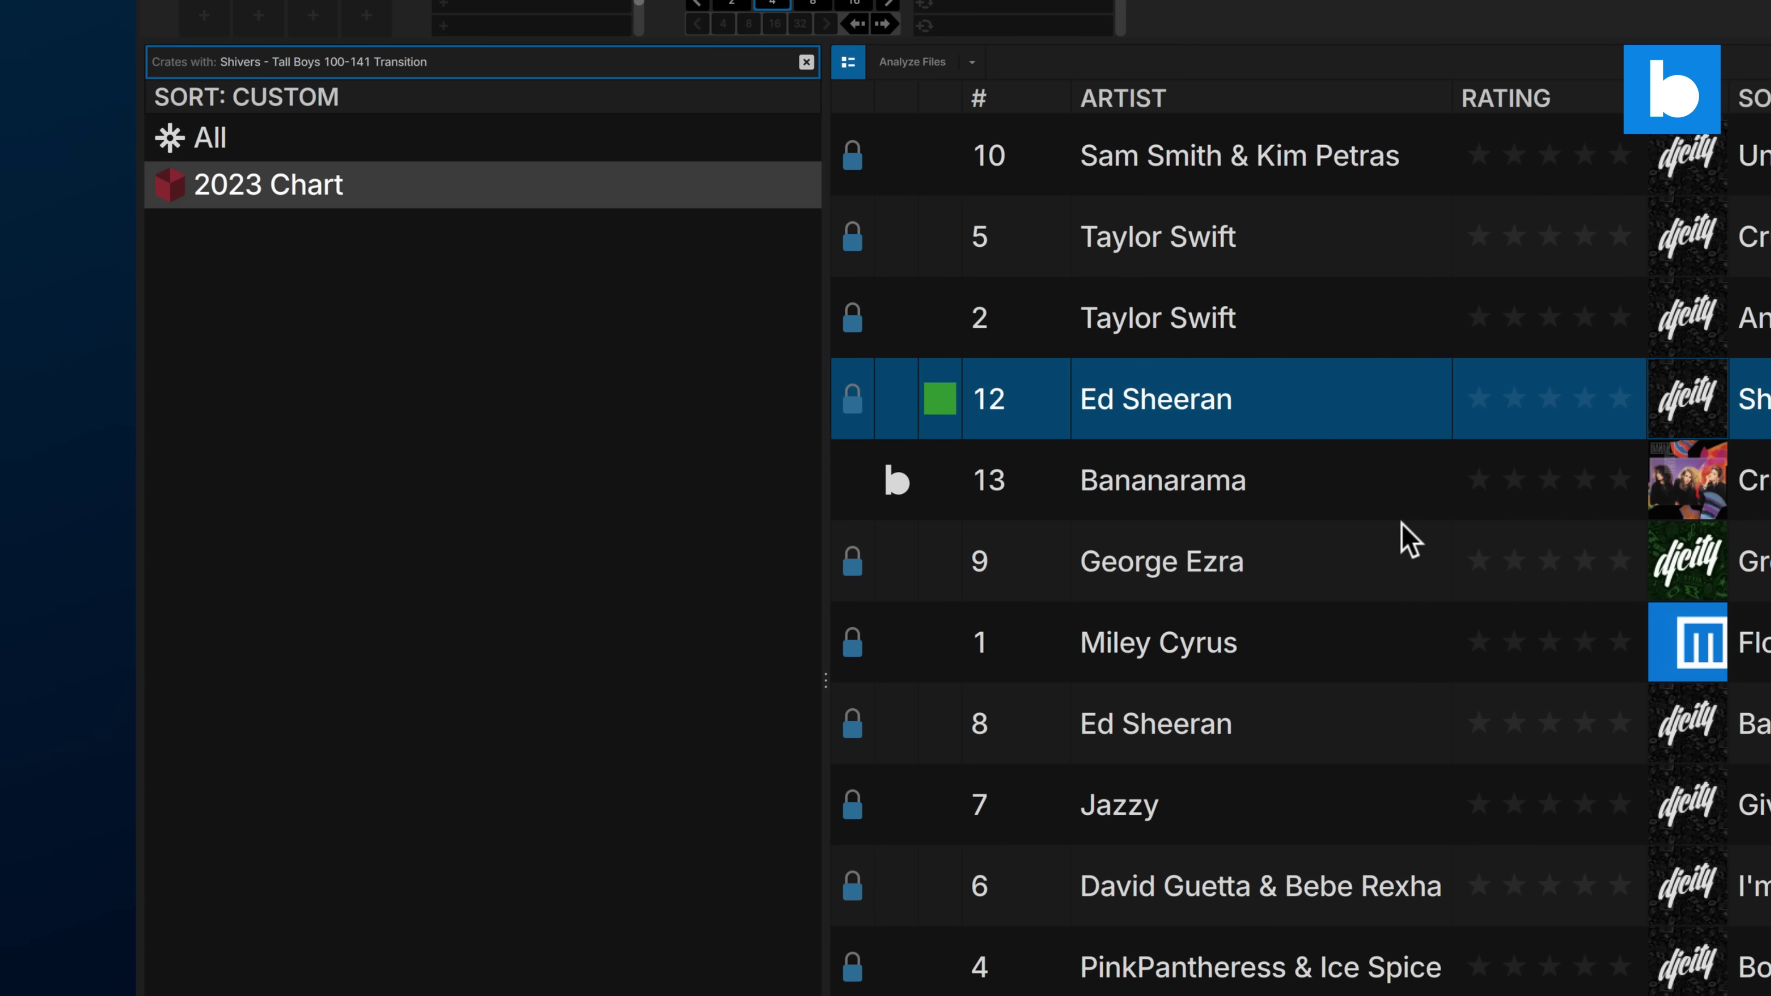
pyautogui.click(807, 62)
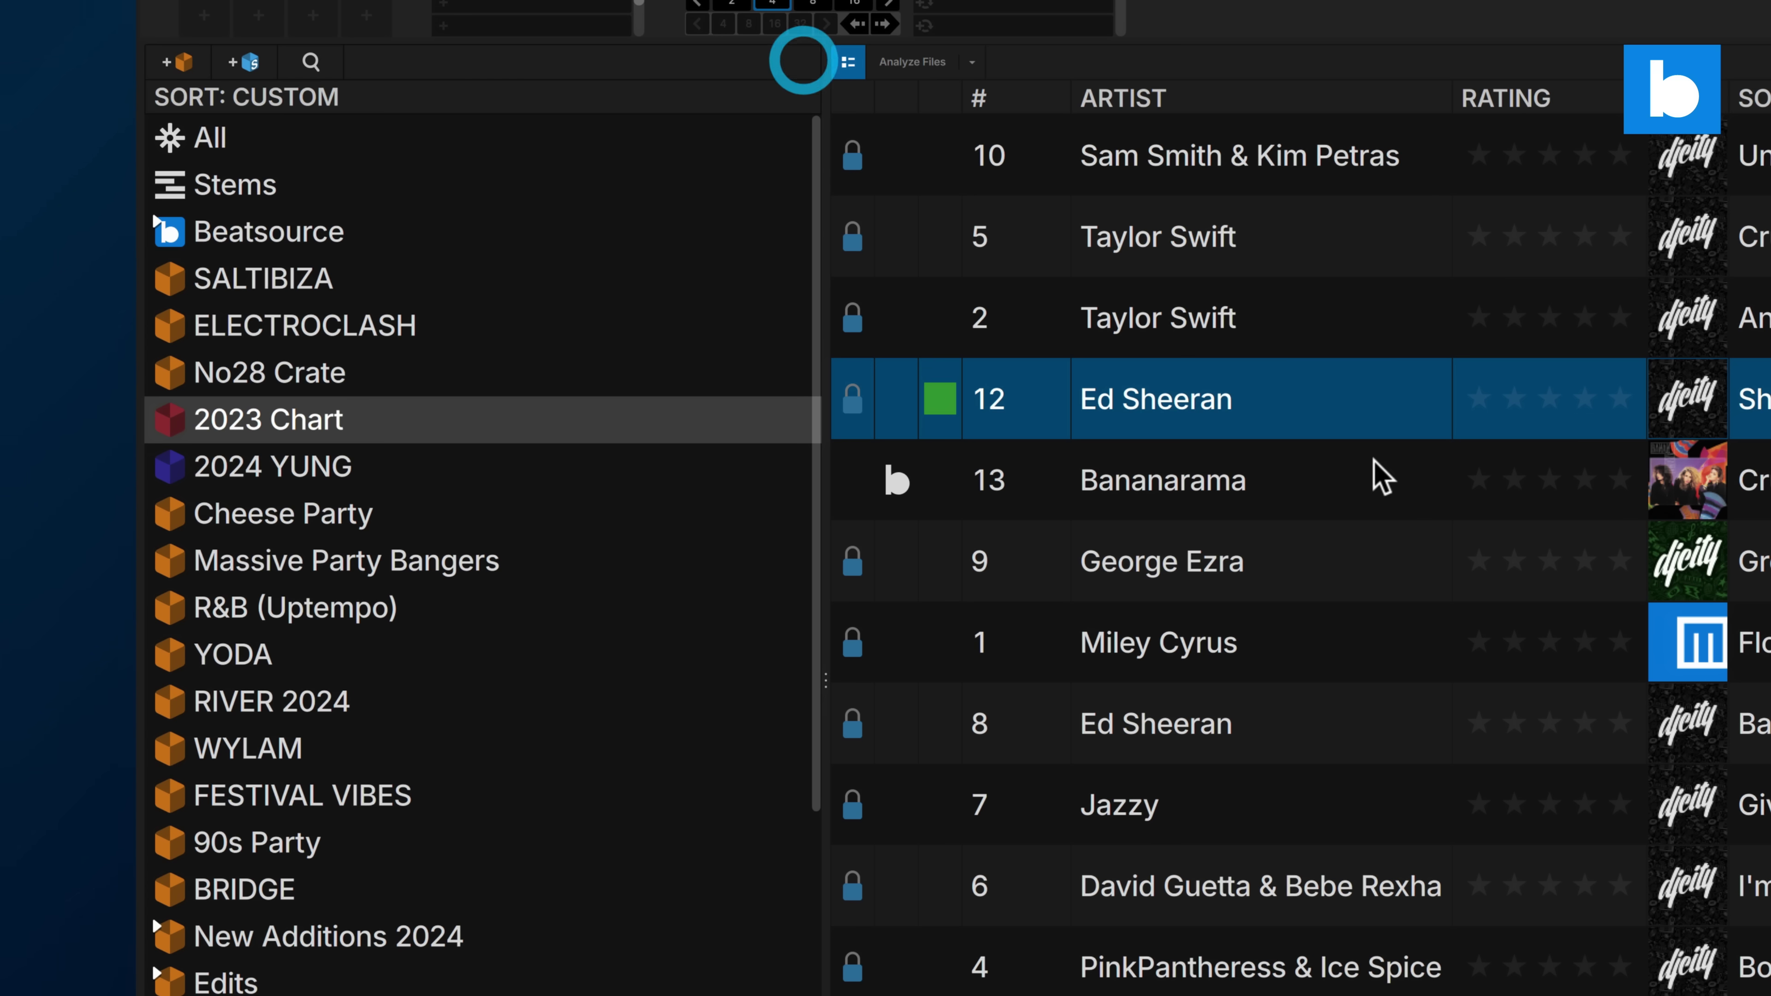
pyautogui.click(1442, 343)
pyautogui.rightClick(1441, 339)
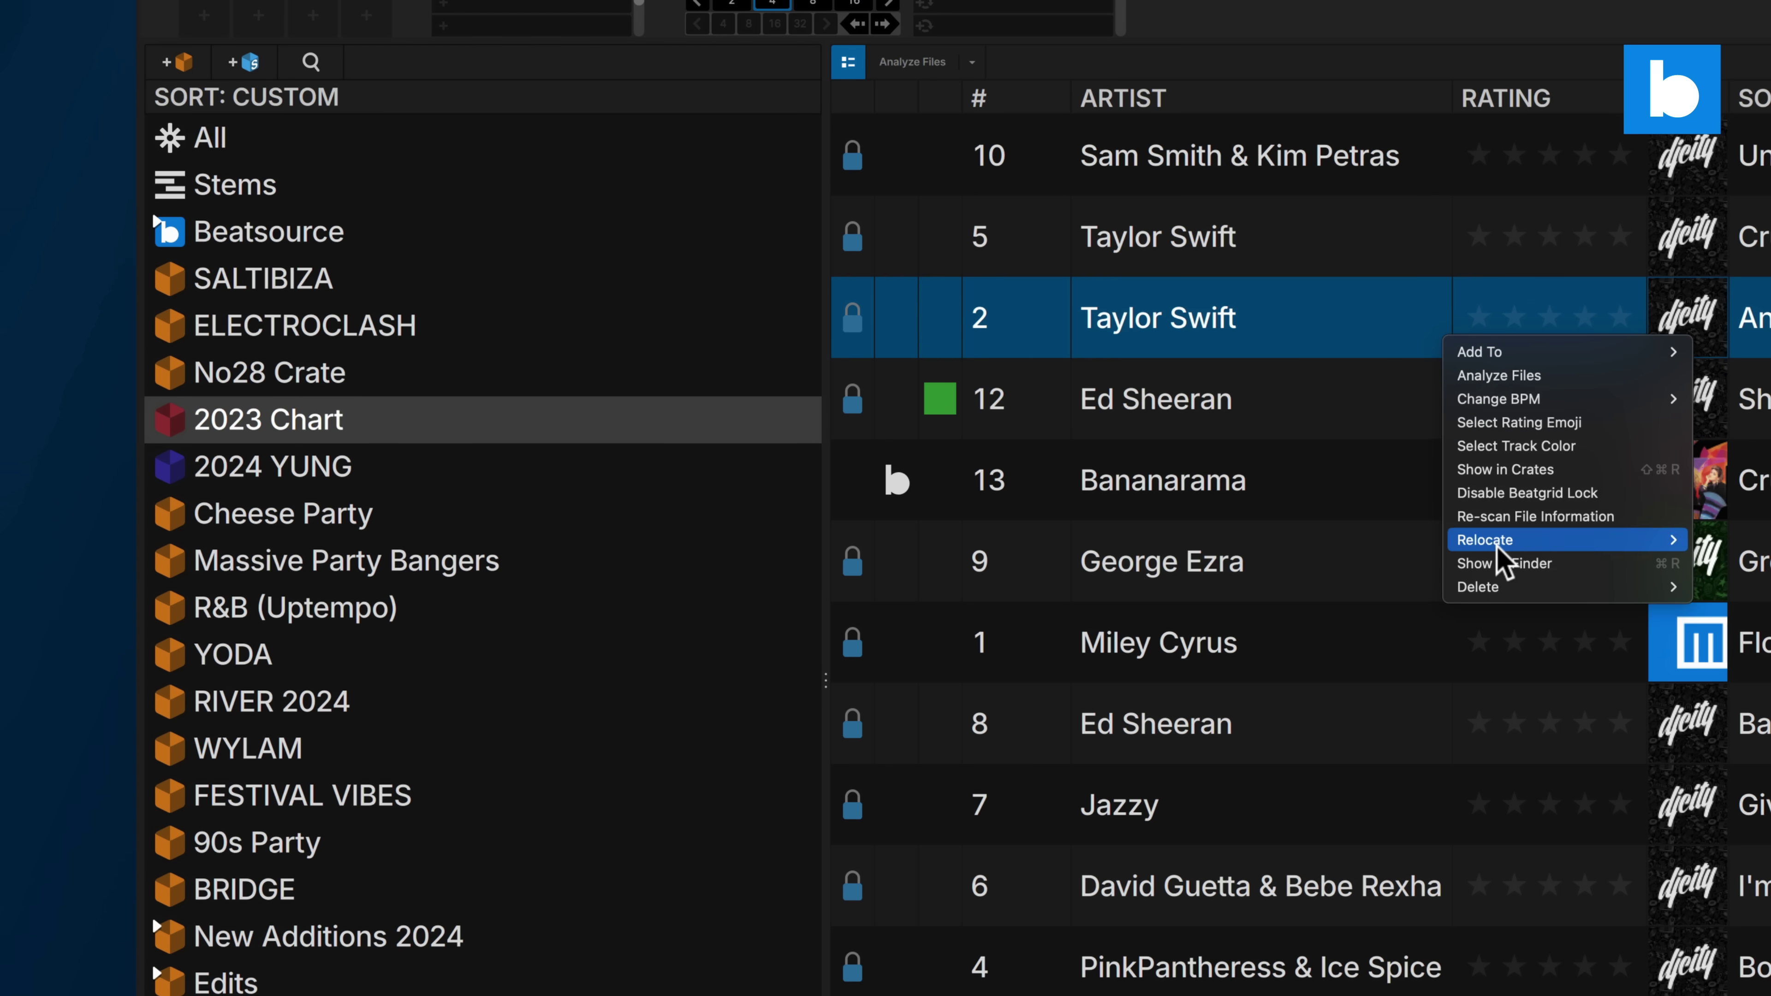
pyautogui.click(1499, 472)
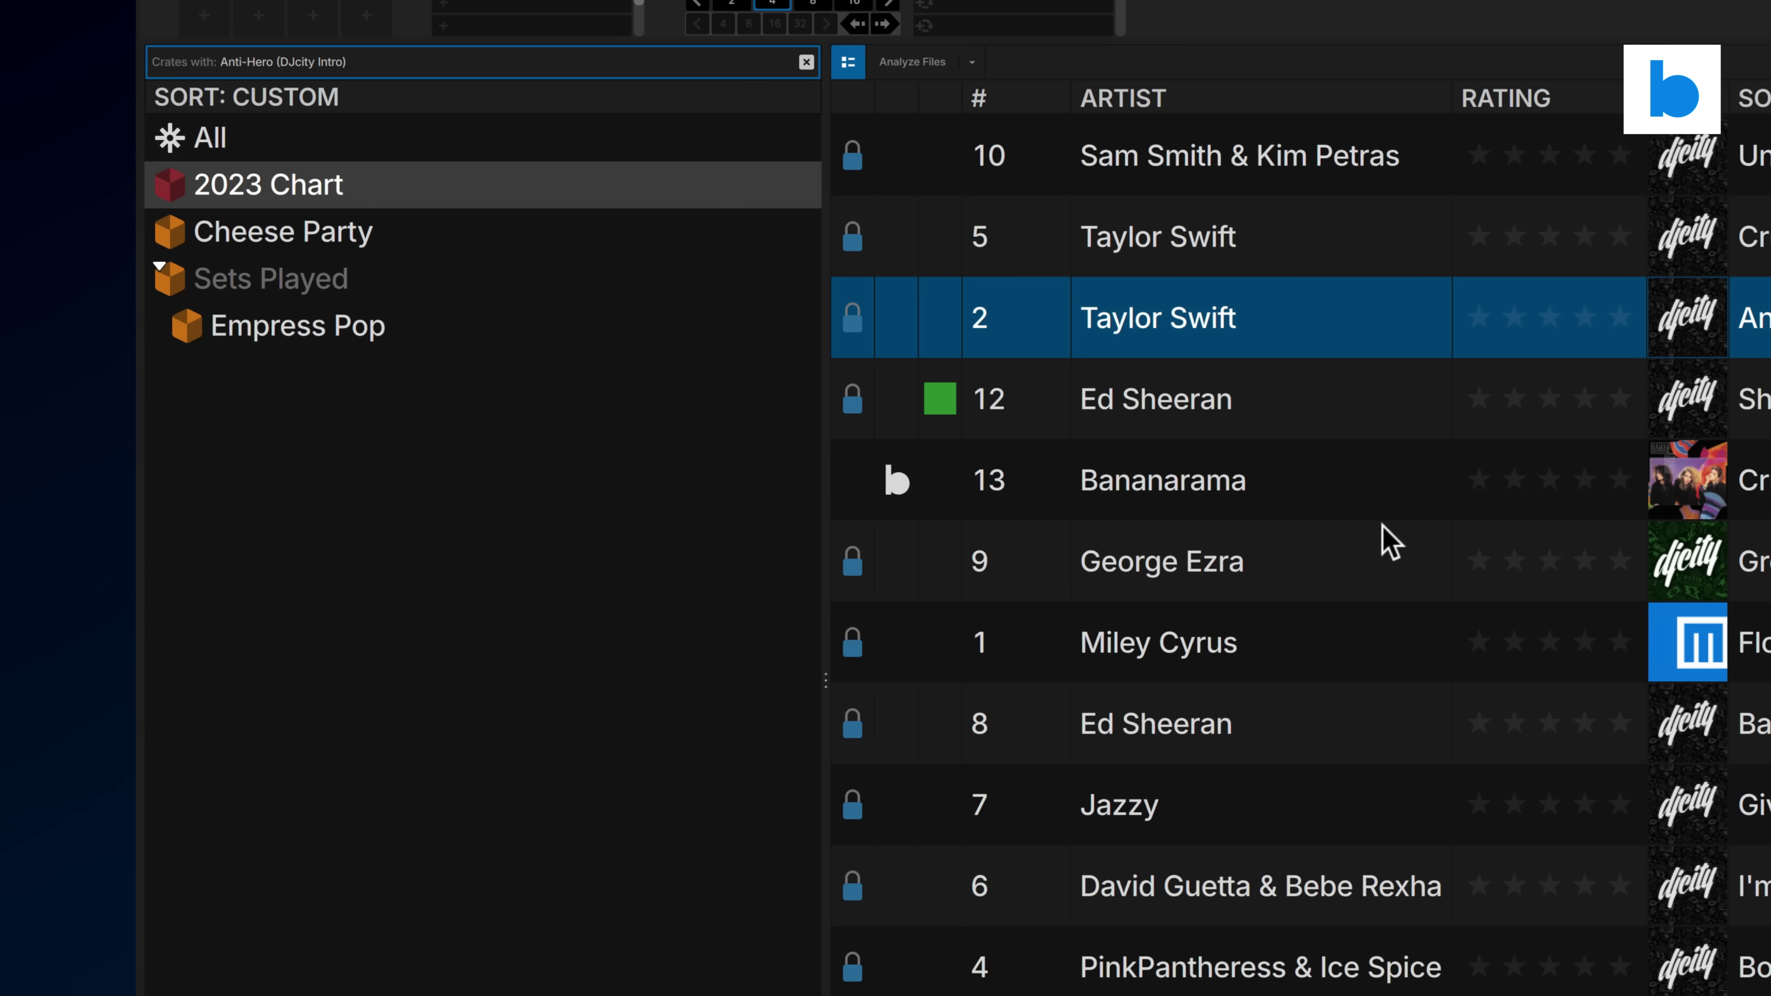
pyautogui.click(807, 62)
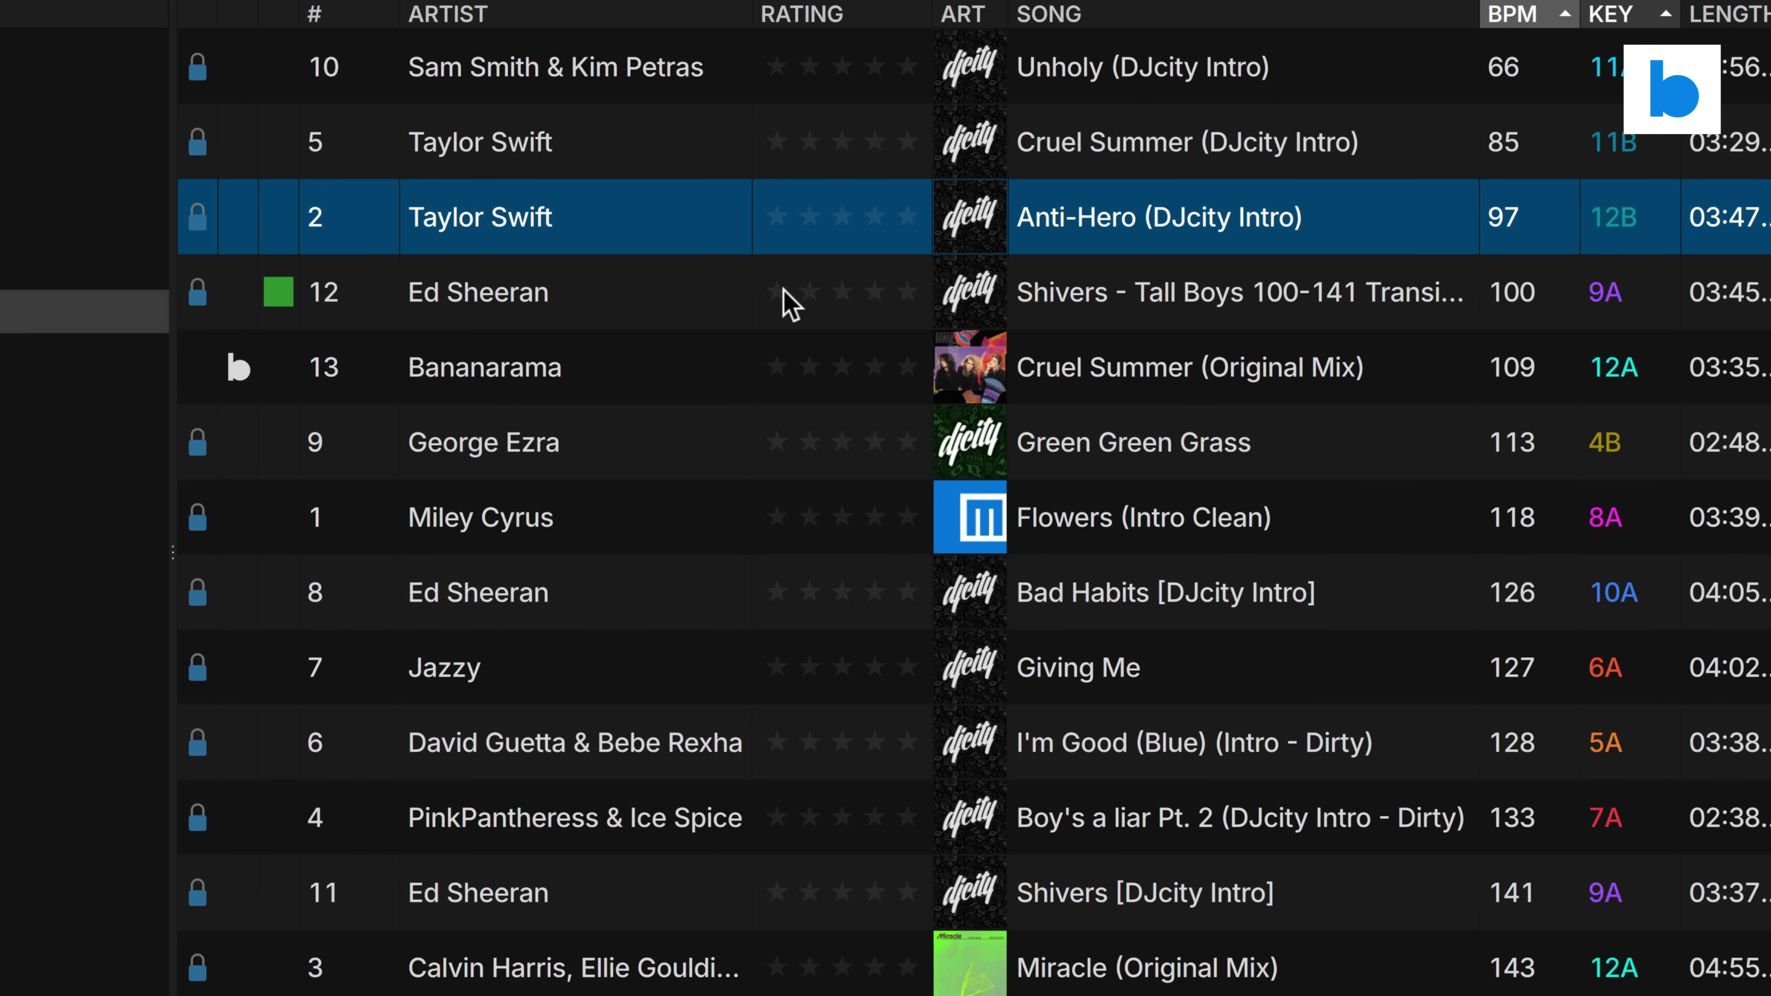
# Give Shivers (Tall Boys transition) five Rating stars and Cruel Summer four stars
pyautogui.moveTo(876, 386); pyautogui.dragTo(893, 386)
pyautogui.moveTo(806, 300); pyautogui.dragTo(873, 293)
pyautogui.click(907, 292)
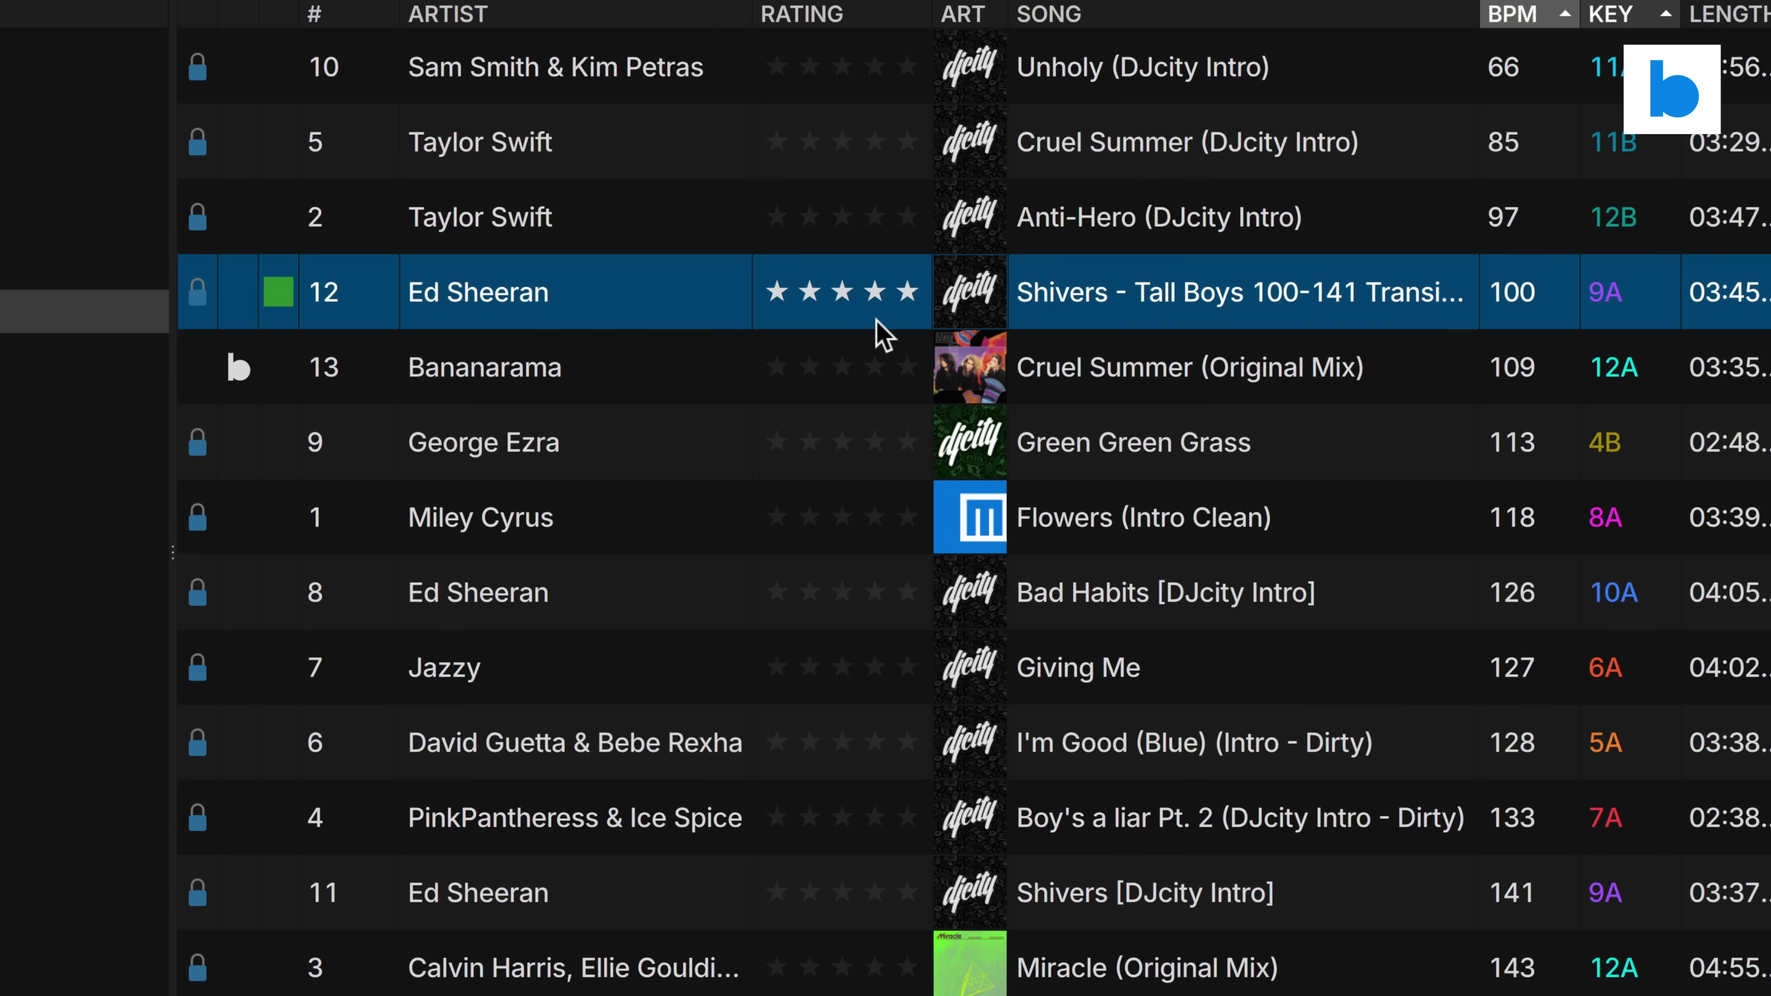
pyautogui.click(871, 365)
pyautogui.click(873, 366)
pyautogui.click(876, 439)
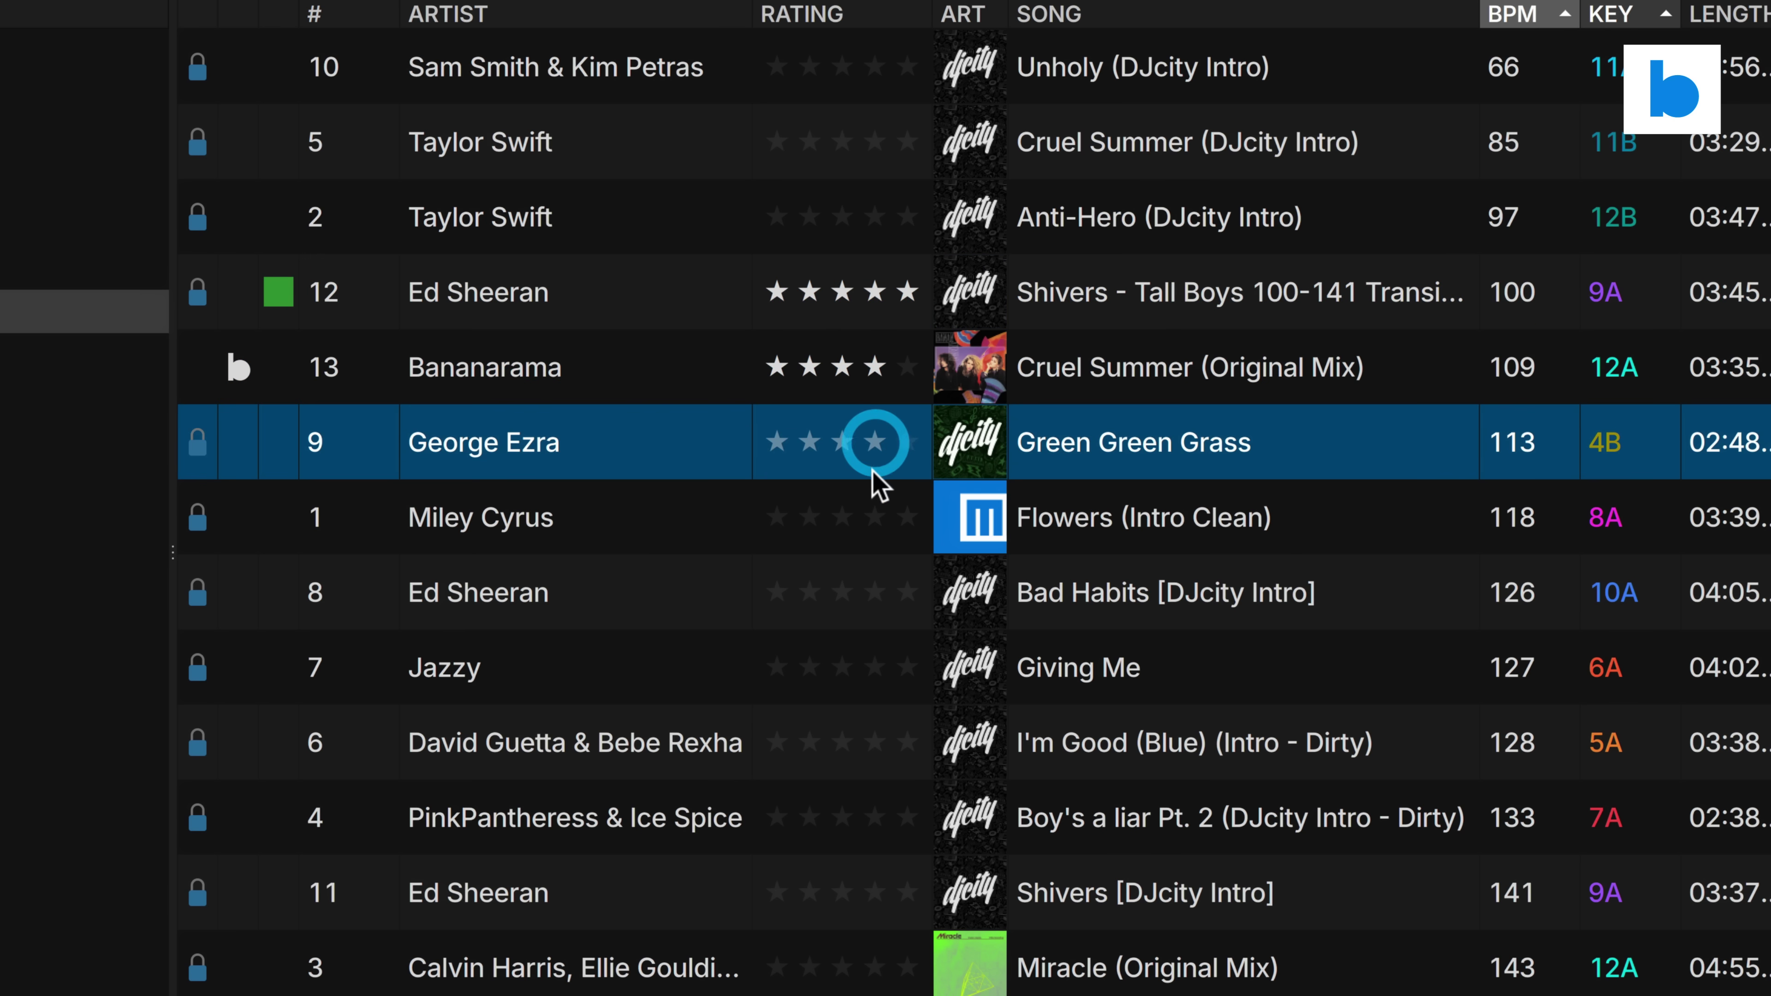
# Rate Green Green Grass four stars and Flowers five, then give Shivers waving-hand emojis
pyautogui.click(877, 440)
pyautogui.click(900, 515)
pyautogui.click(903, 516)
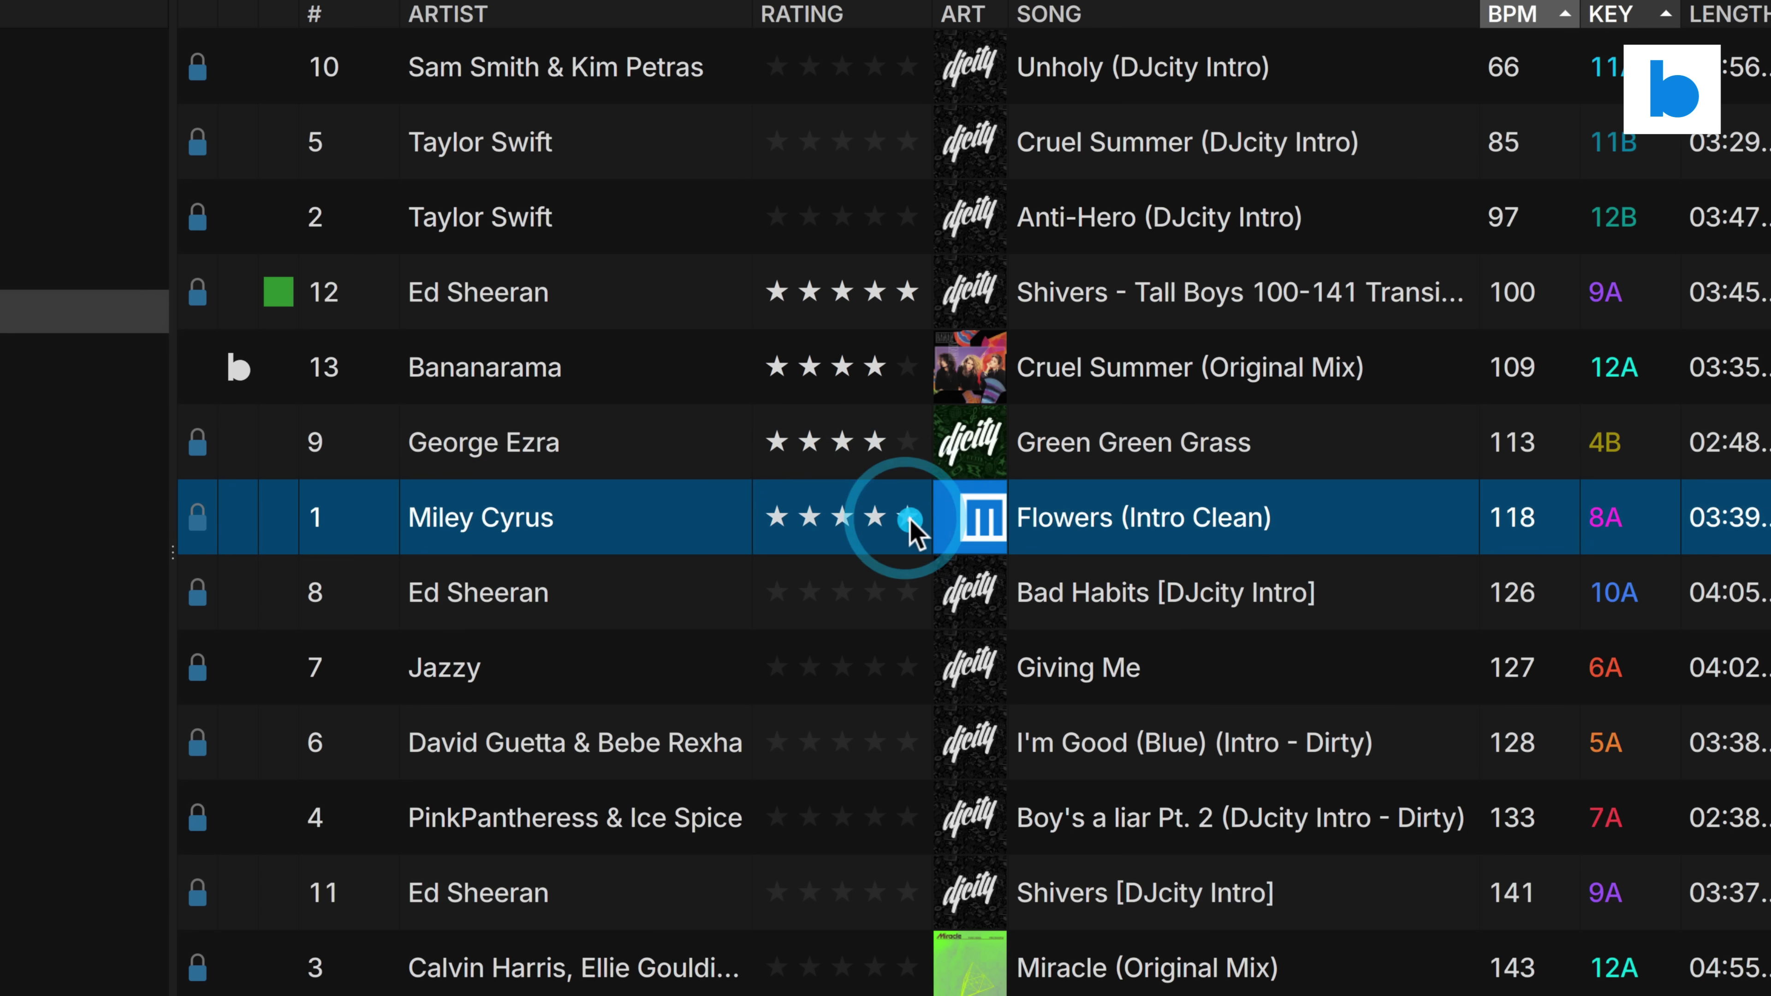
pyautogui.rightClick(839, 305)
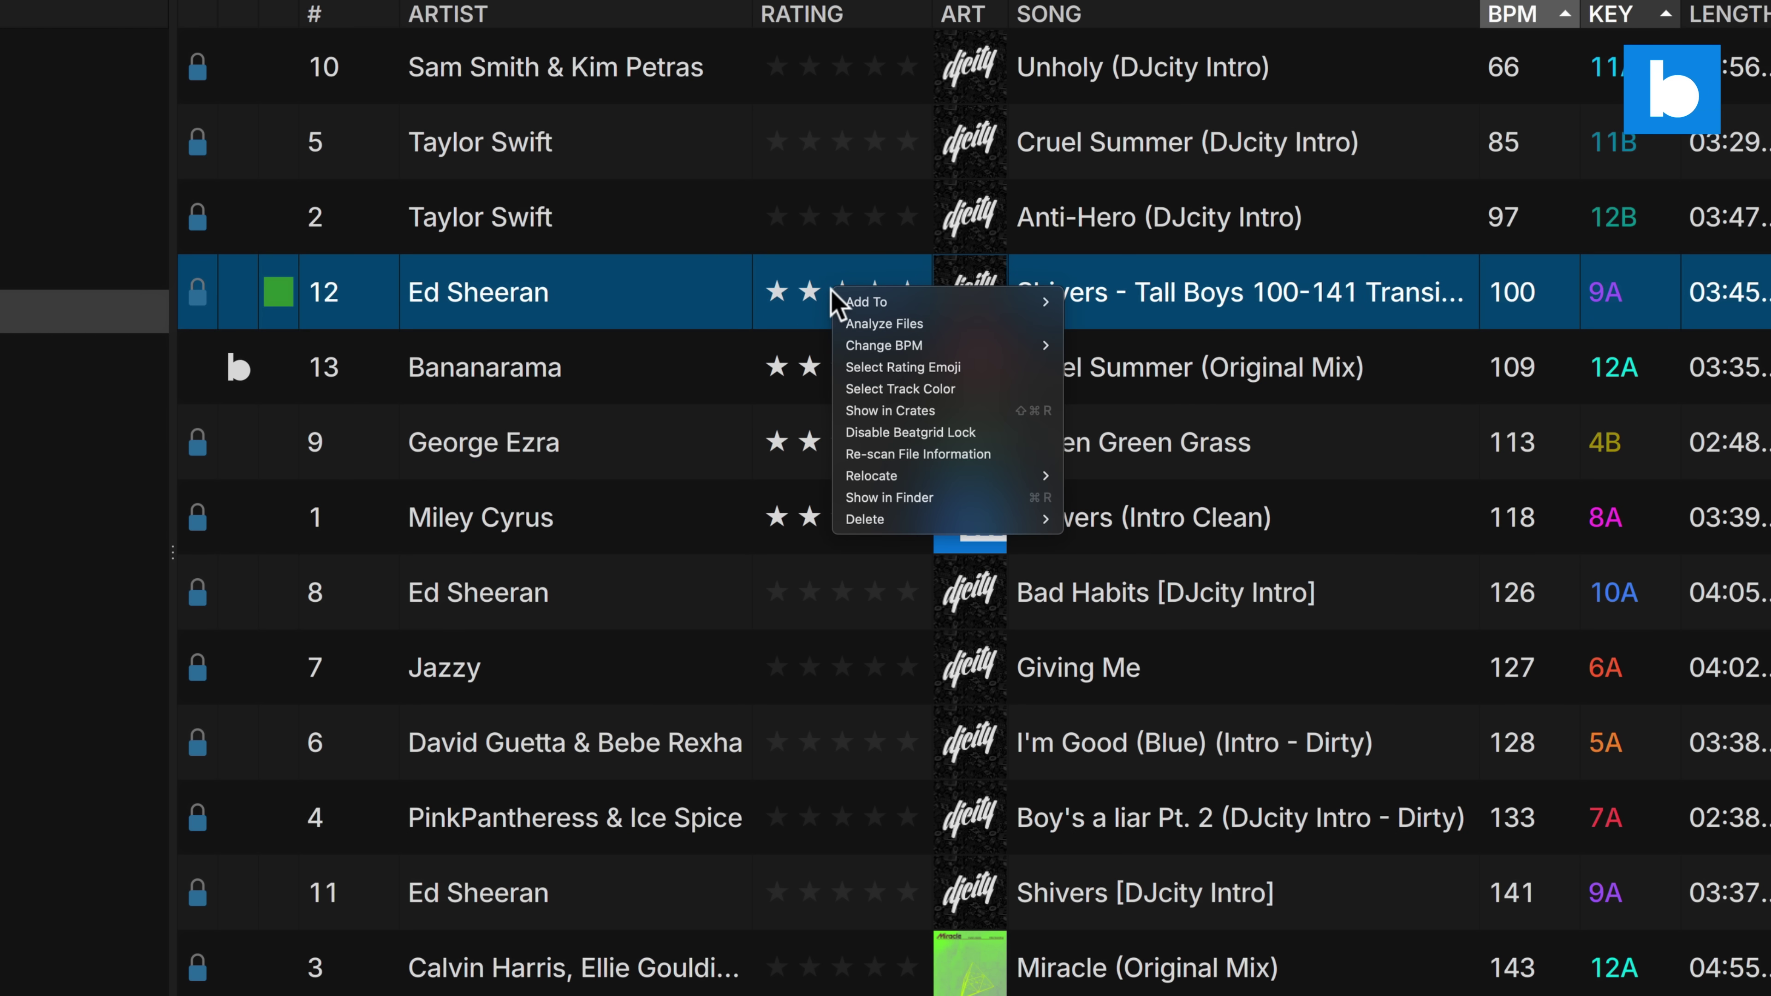
pyautogui.click(910, 365)
pyautogui.click(815, 421)
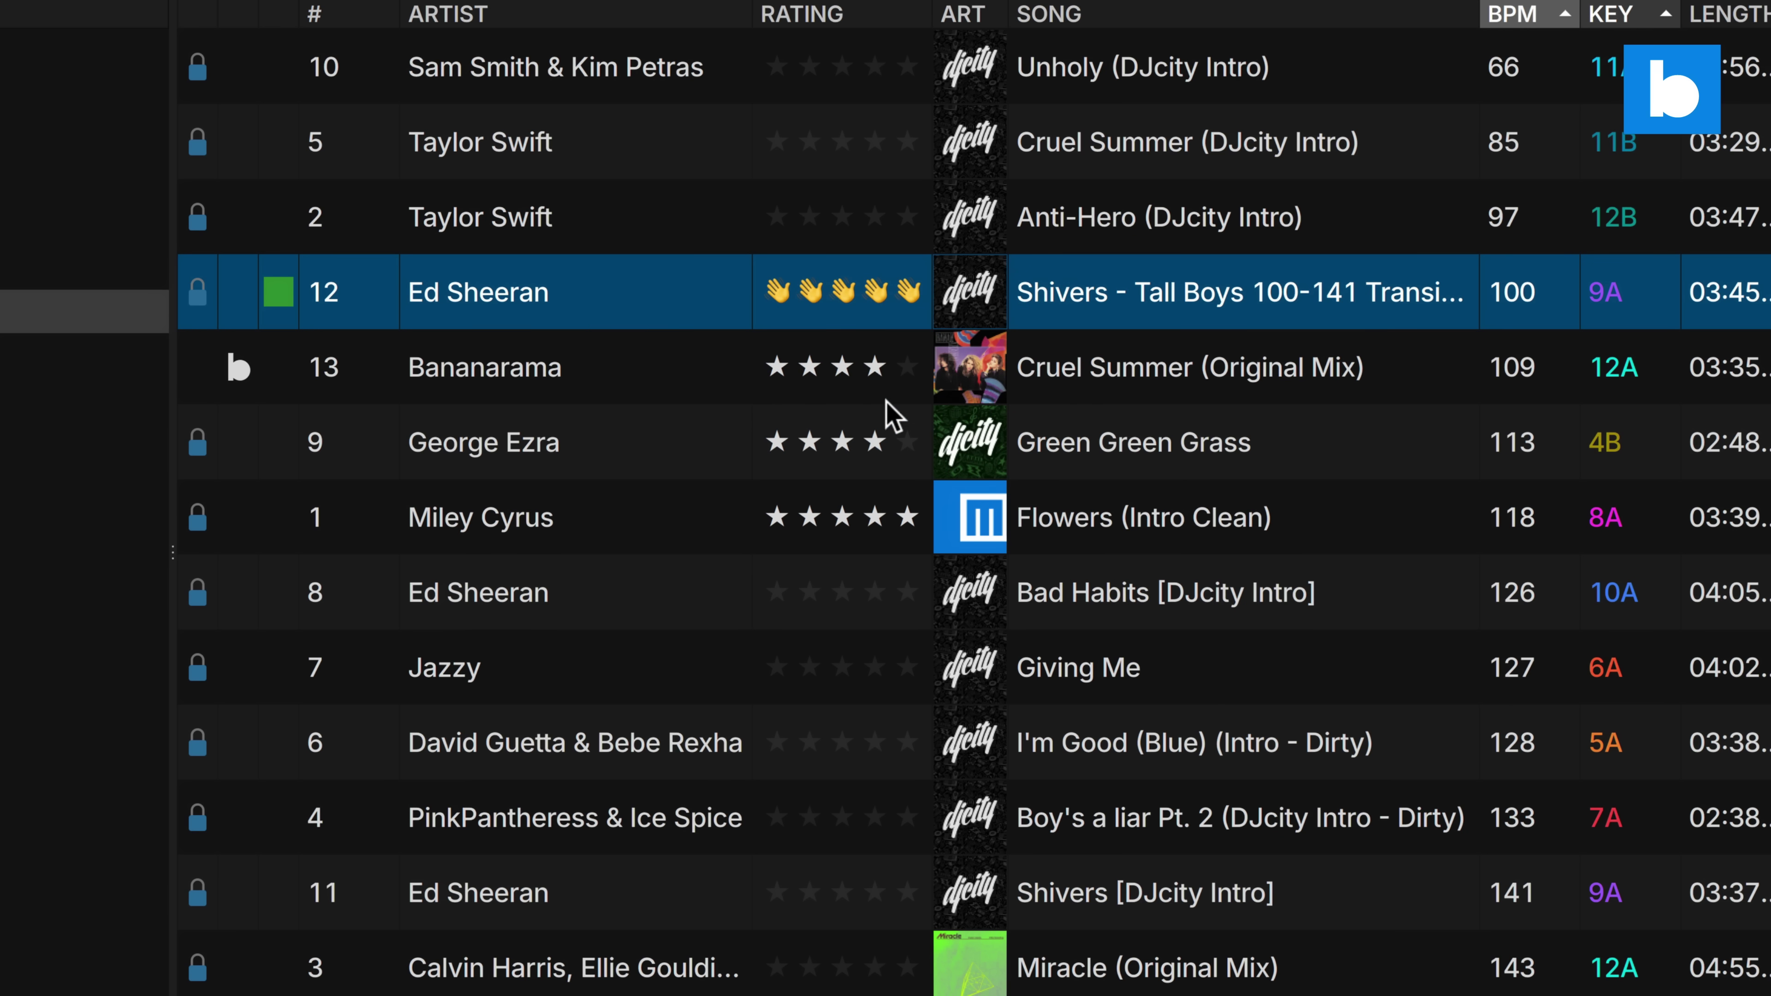
# Set pink-heart rating emoji on Green Green Grass and waving hands on Flowers
pyautogui.rightClick(858, 448)
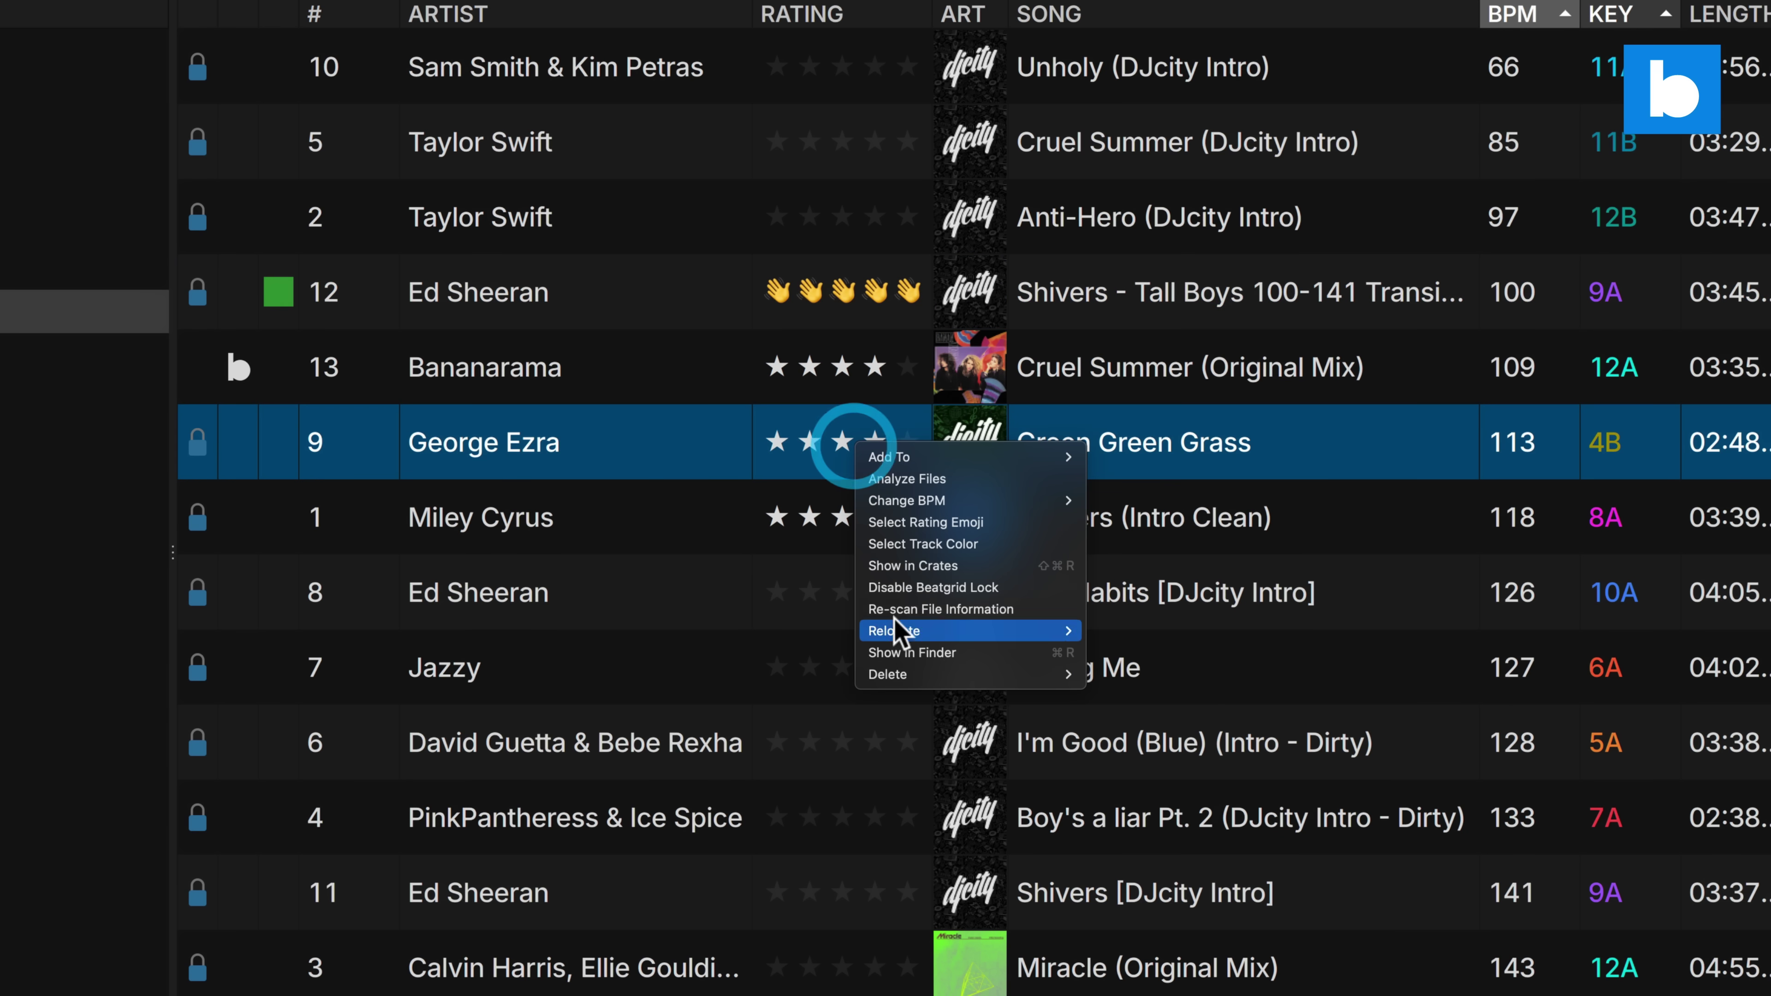
pyautogui.click(927, 523)
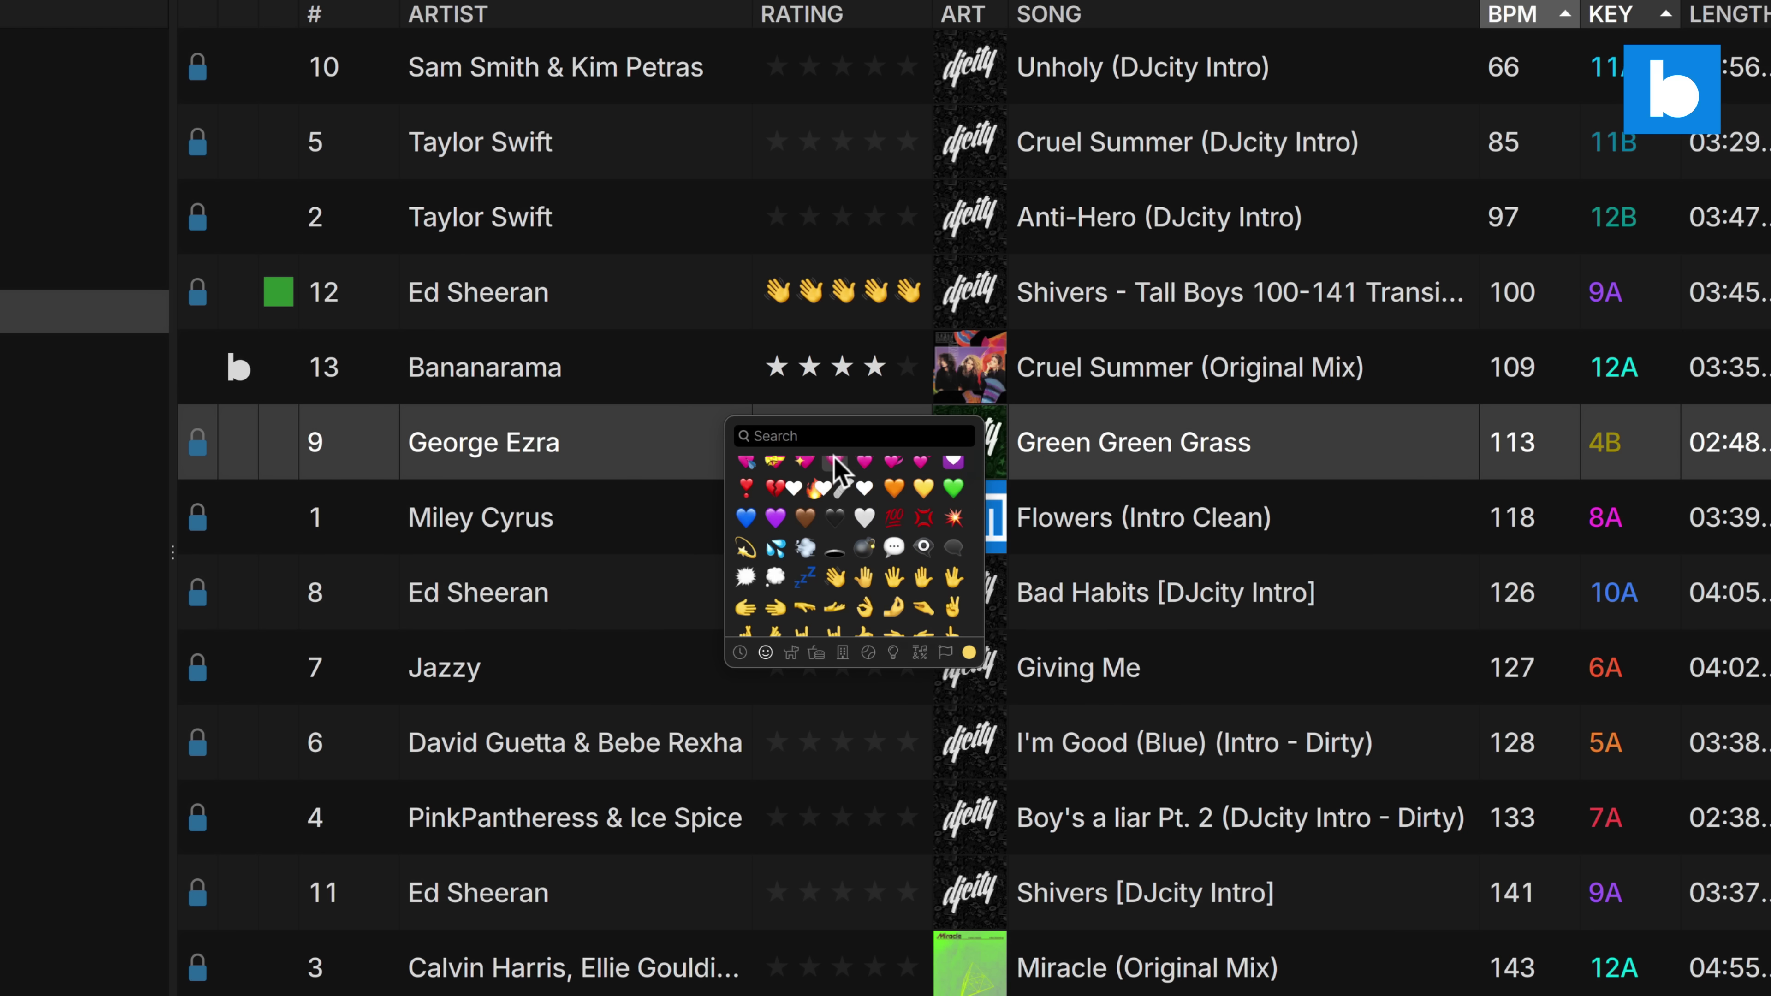
pyautogui.click(834, 461)
pyautogui.rightClick(850, 515)
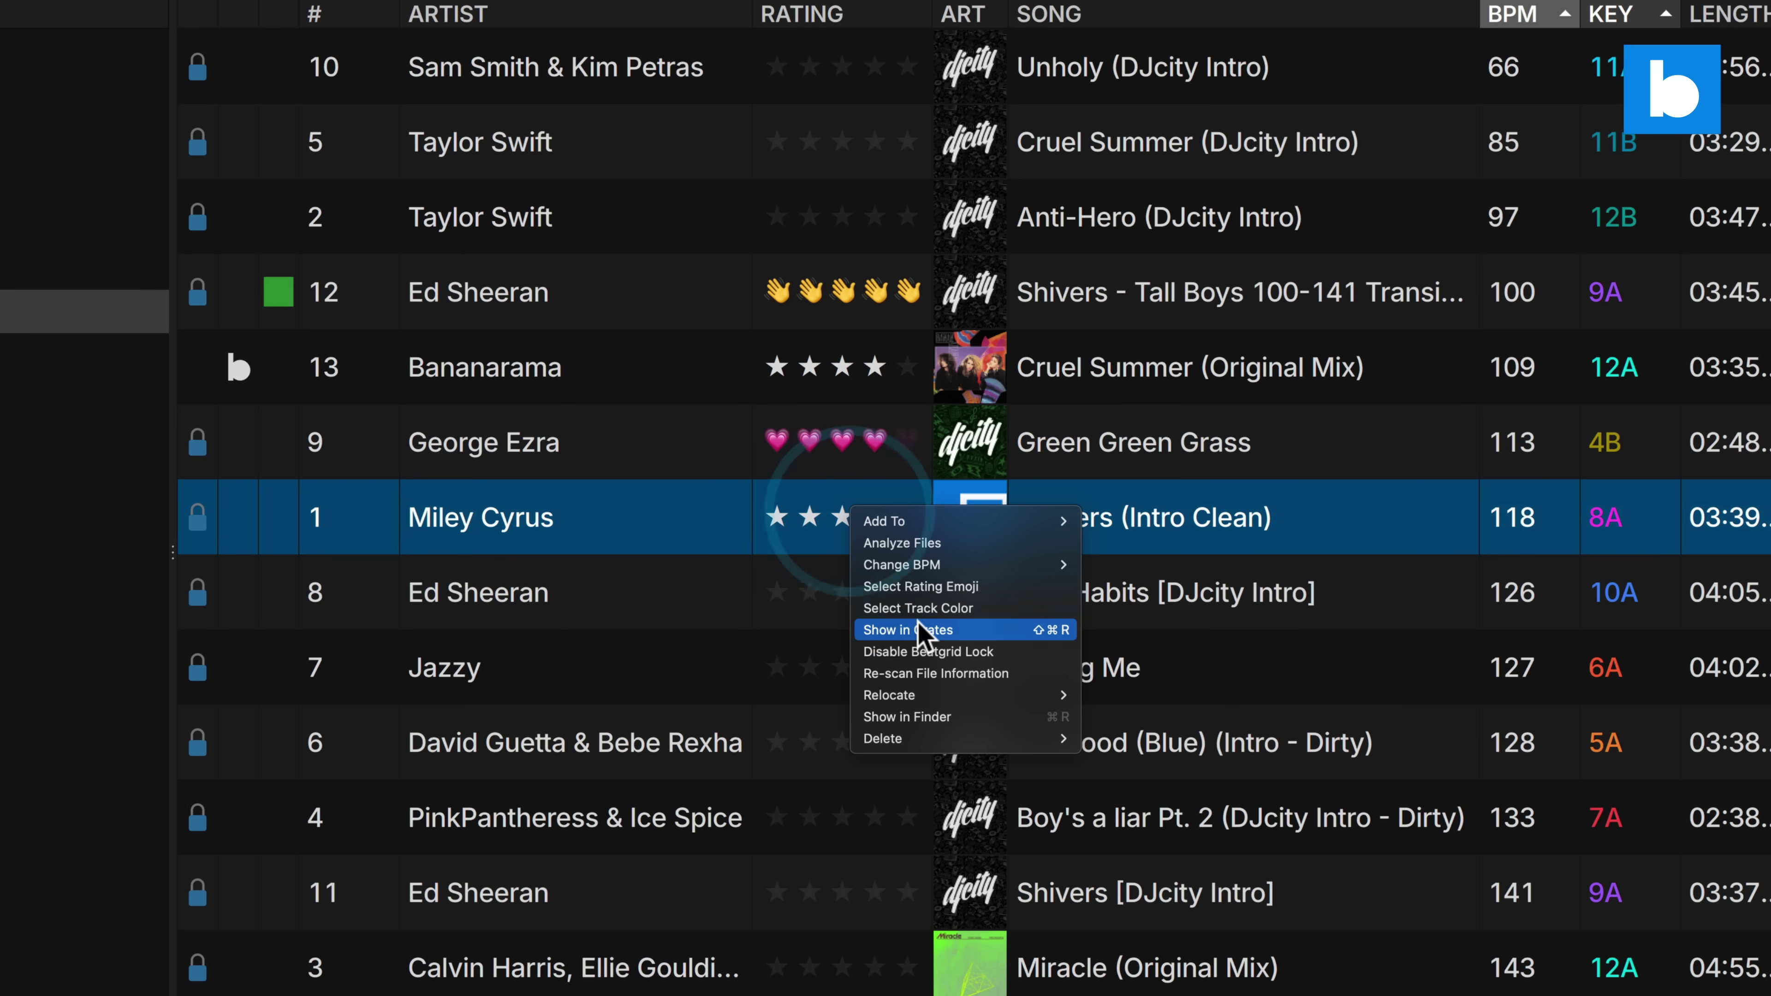
pyautogui.click(921, 588)
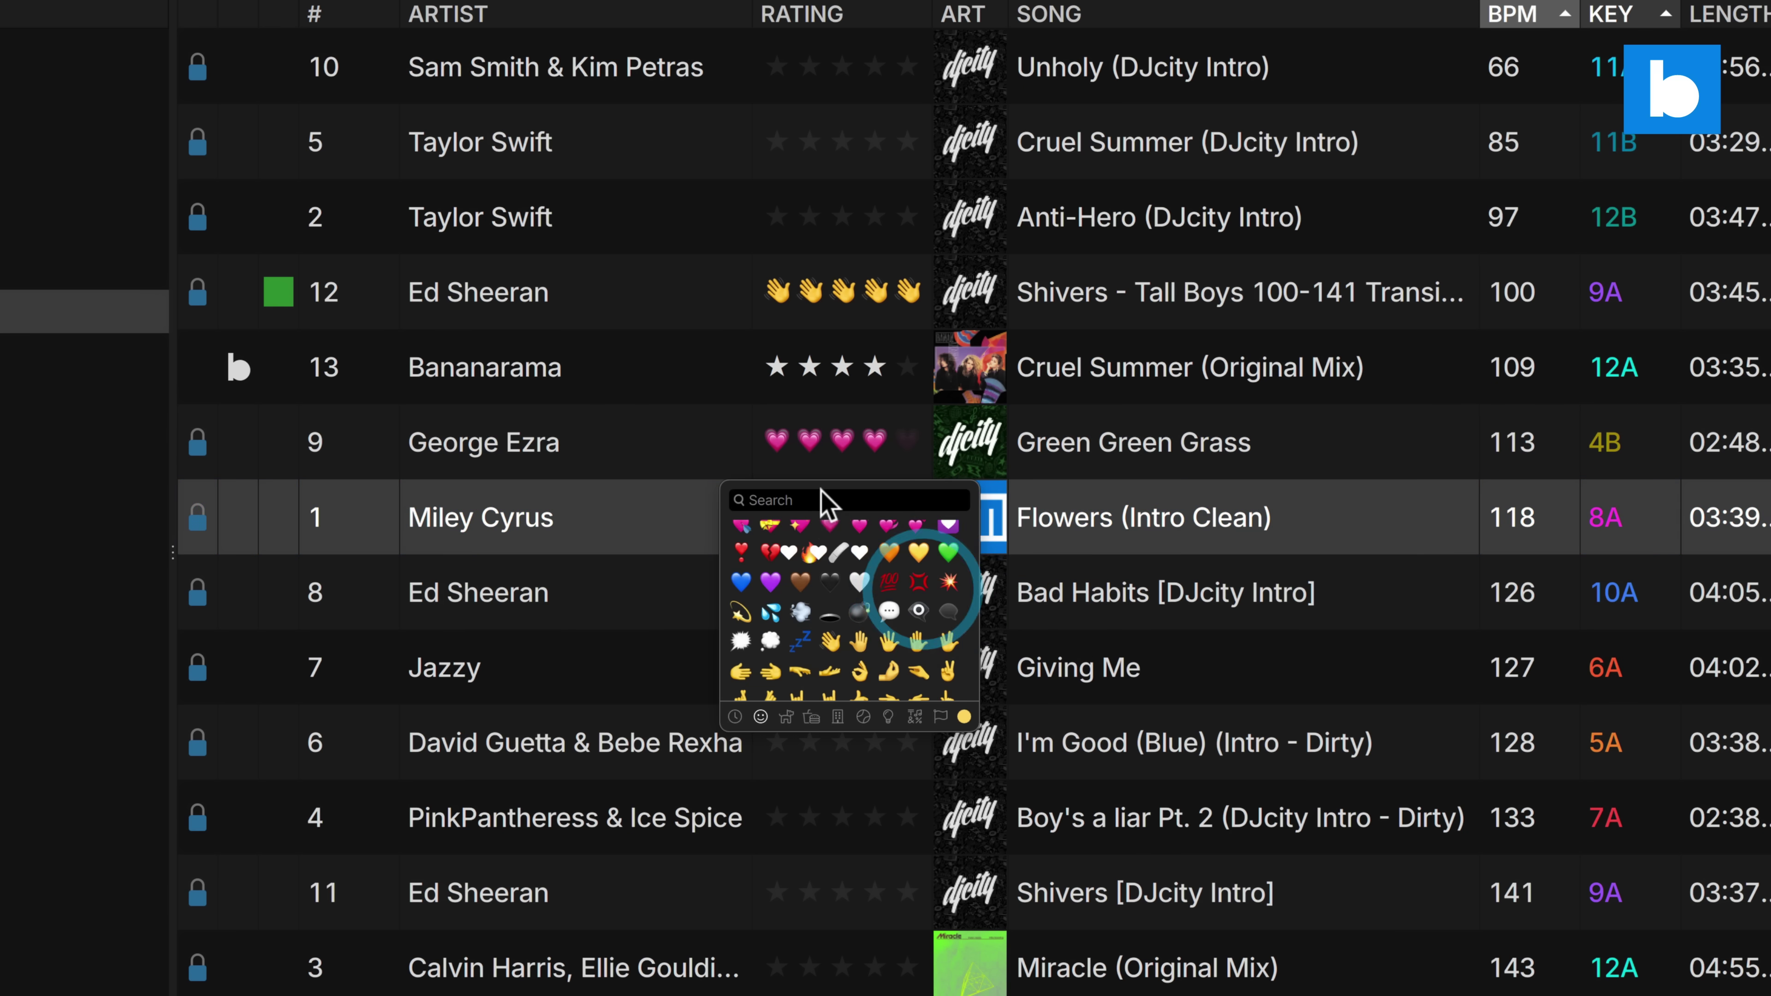
pyautogui.click(831, 638)
# Rate Anti-Hero five stars
pyautogui.click(647, 348)
pyautogui.click(833, 260)
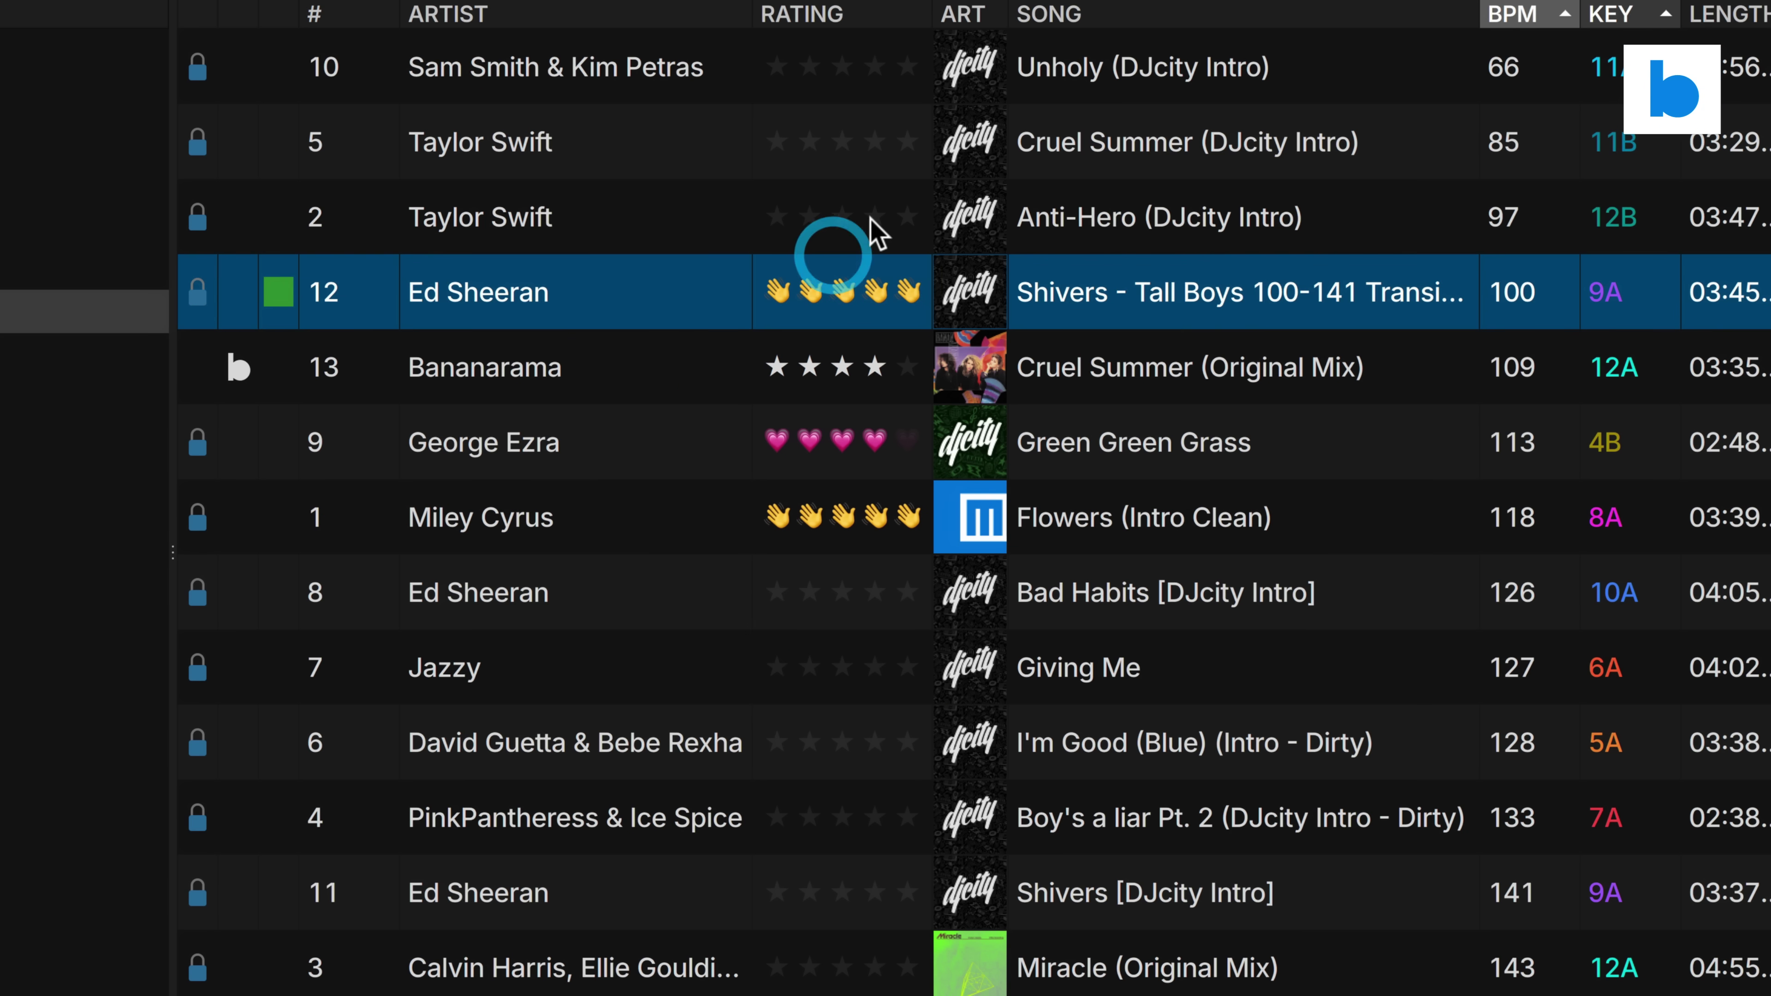
pyautogui.click(906, 220)
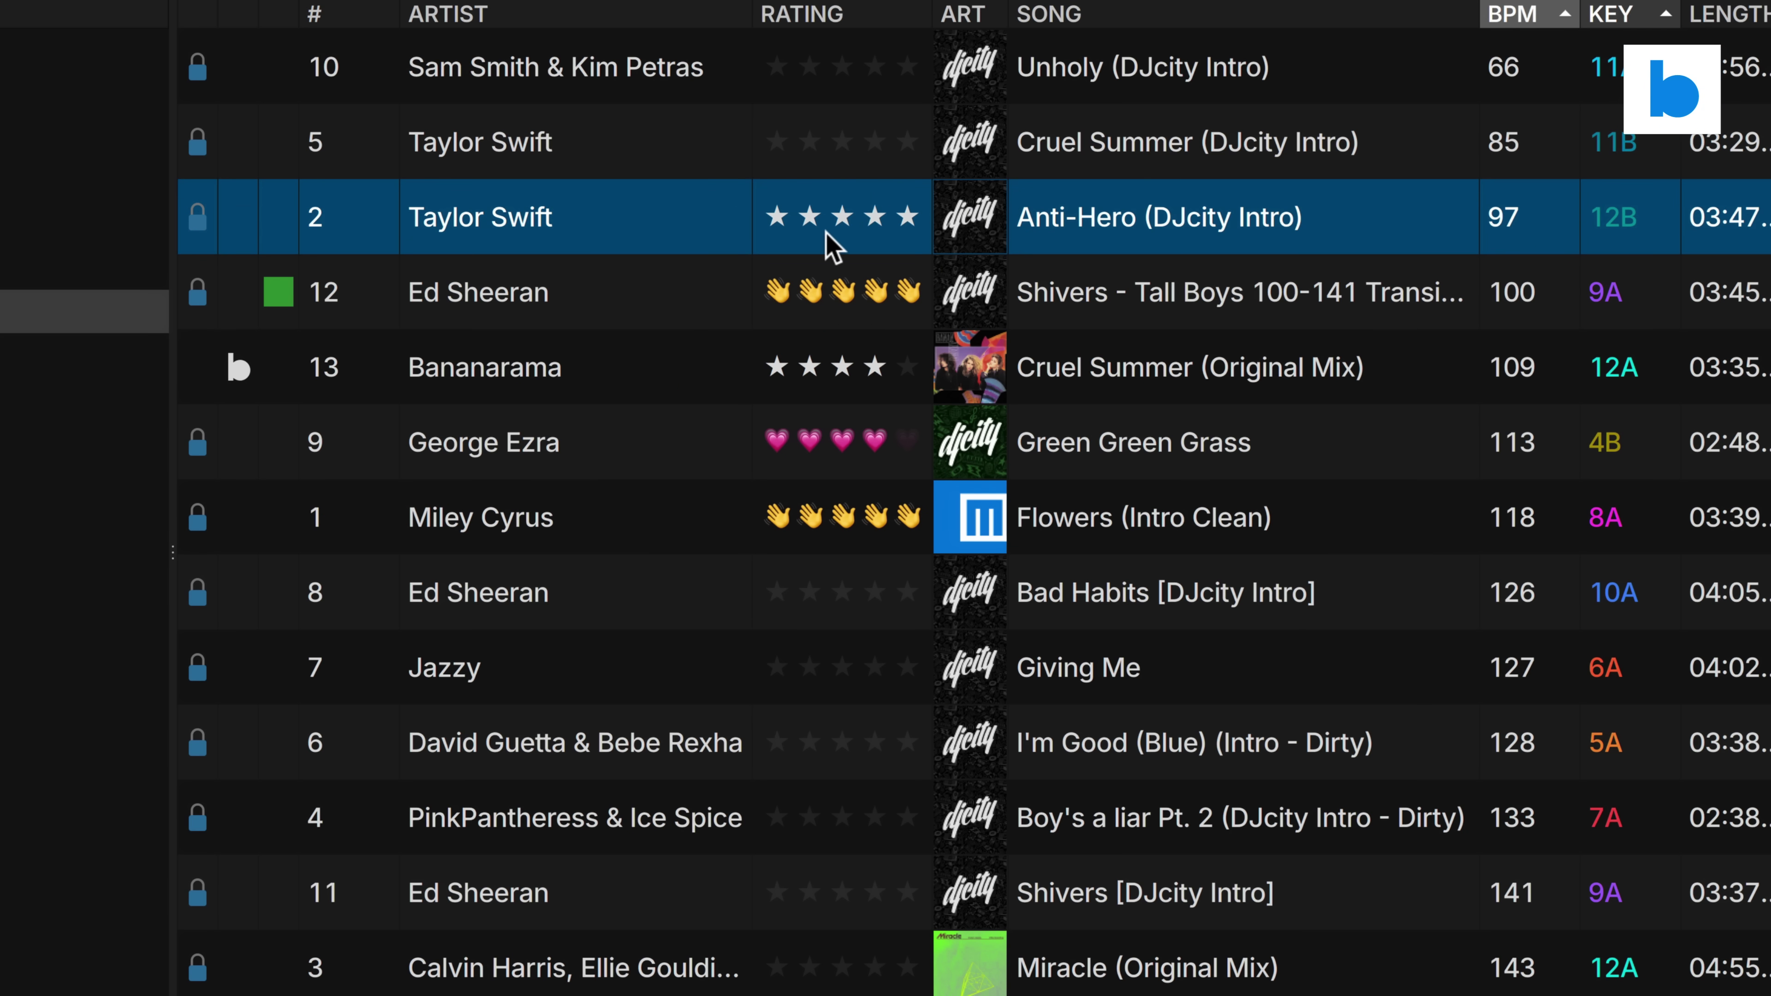
# Sort 2023 Chart by rating, then select Shivers [DJcity Intro], I'm Good (Blue) and Cruel Summer
pyautogui.click(837, 13)
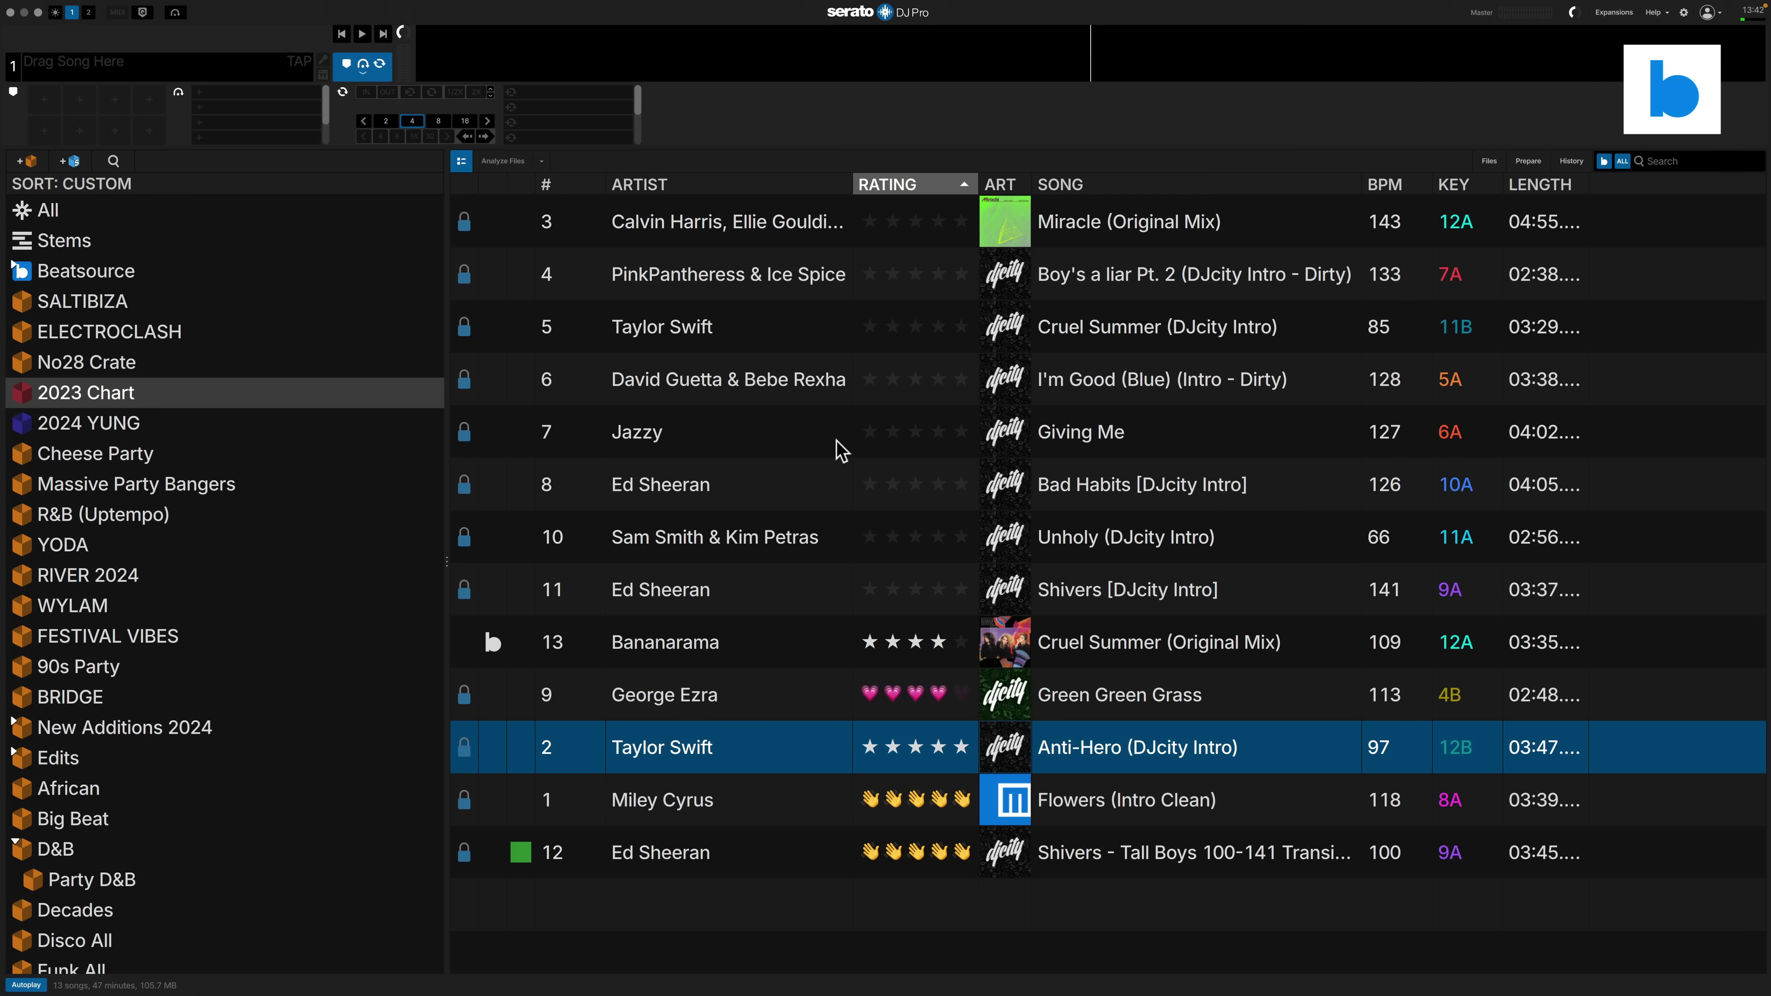
pyautogui.click(1091, 590)
pyautogui.click(1081, 392)
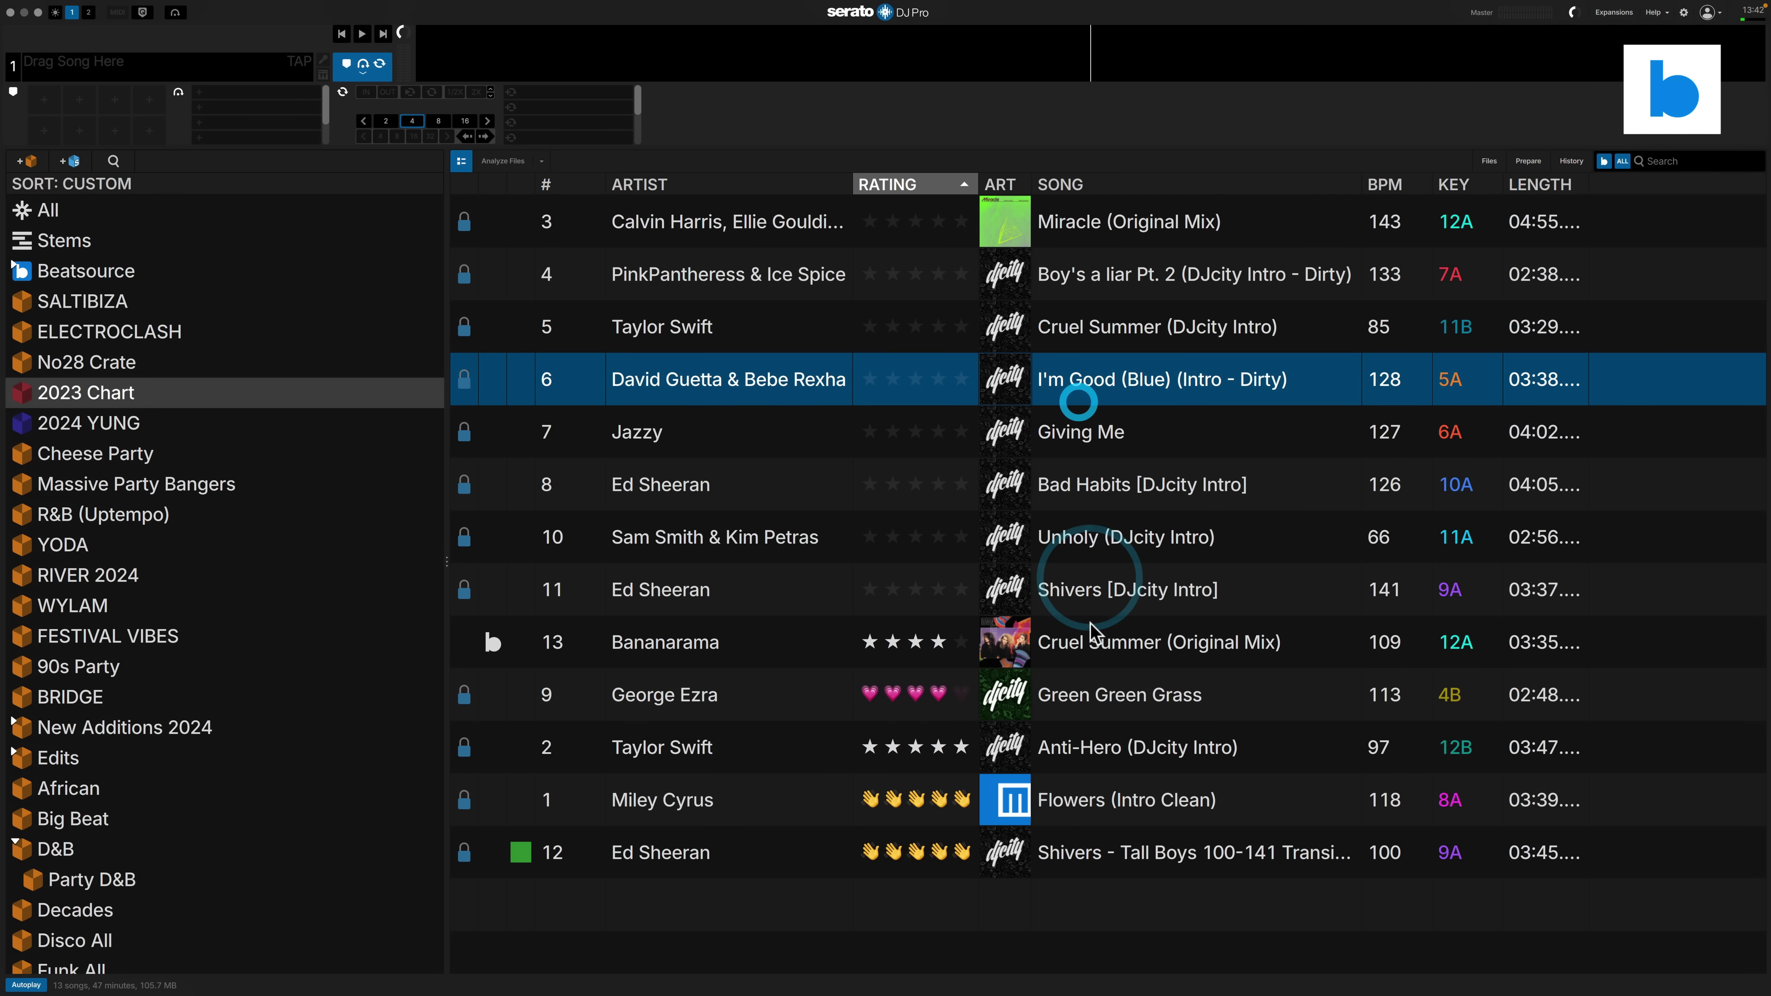
pyautogui.click(1110, 650)
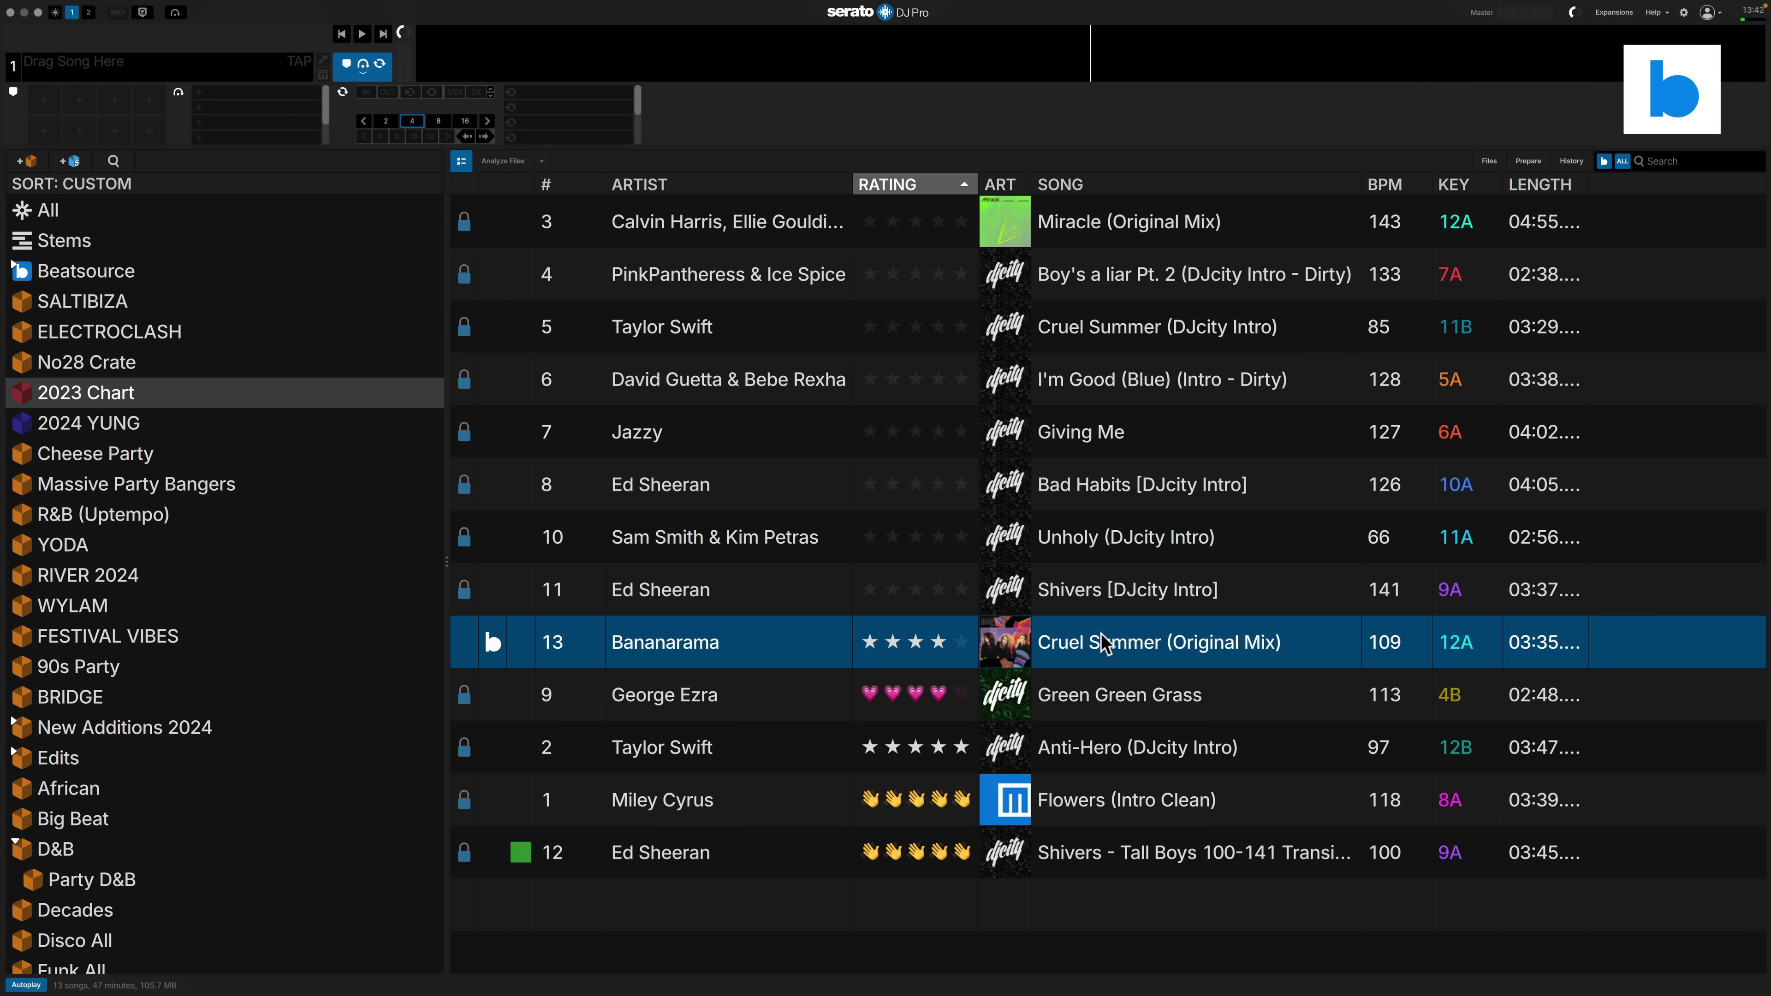
# Open Beatsource's WLYAM80S playlist and select Purple Rain
pyautogui.click(25, 276)
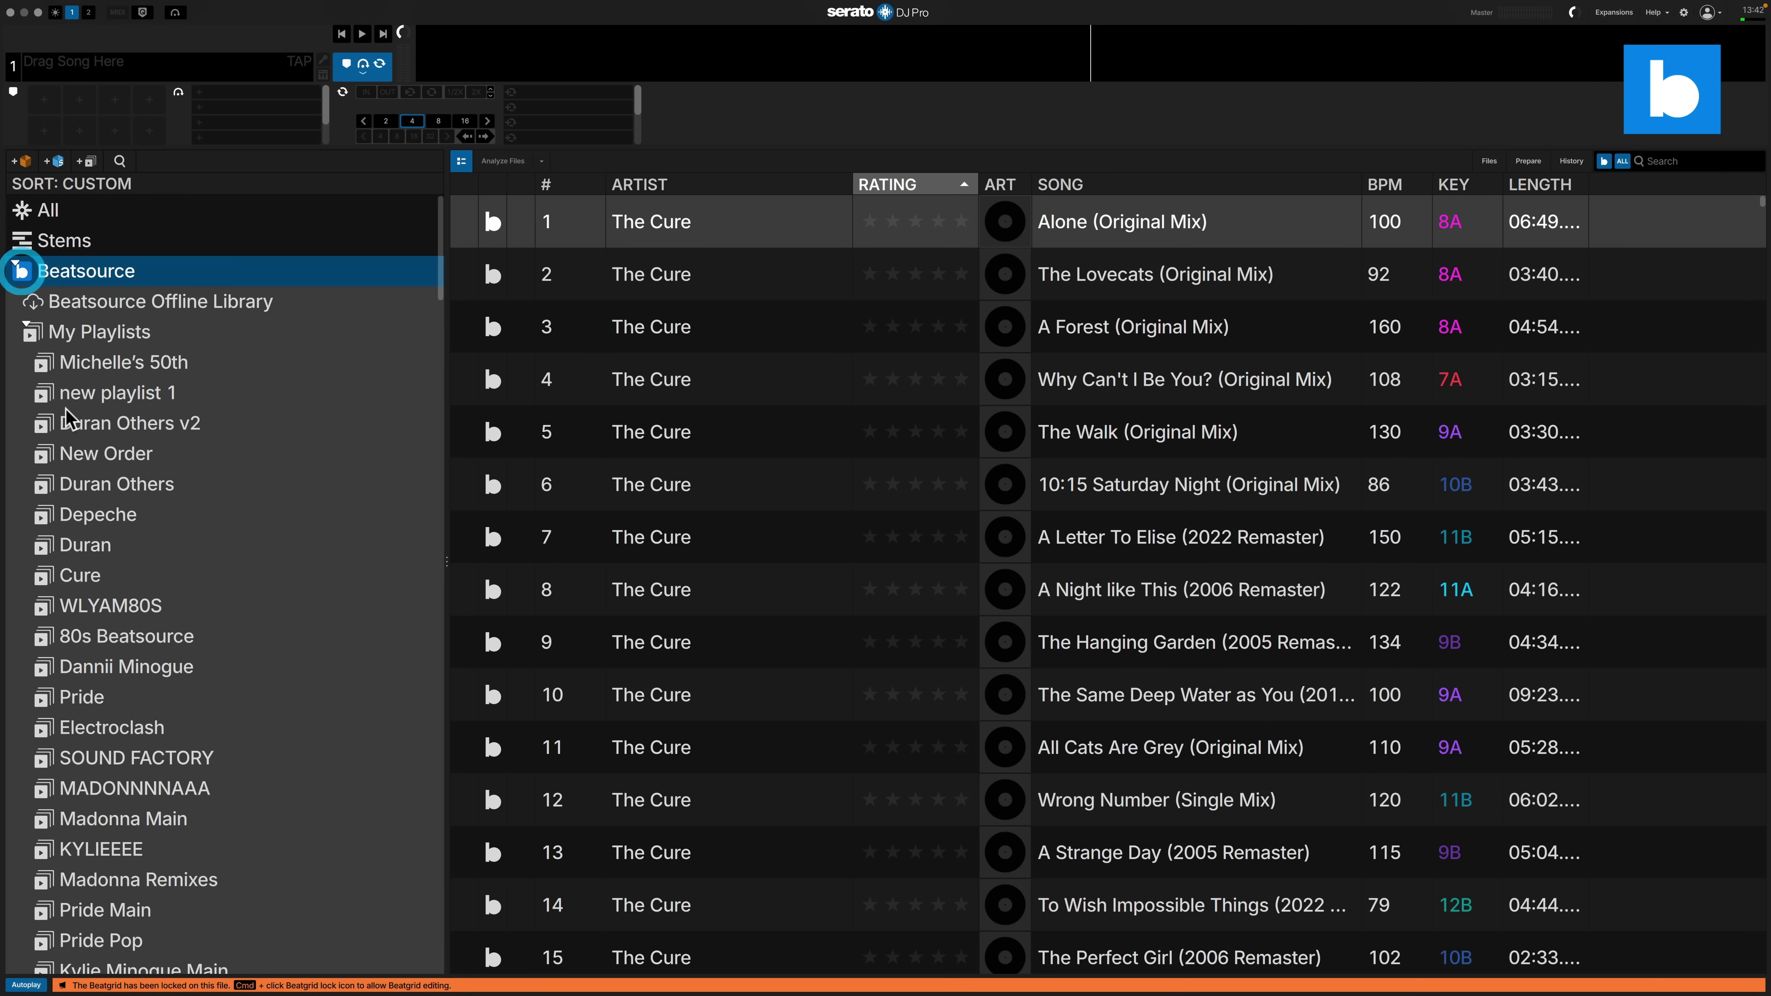
pyautogui.click(146, 460)
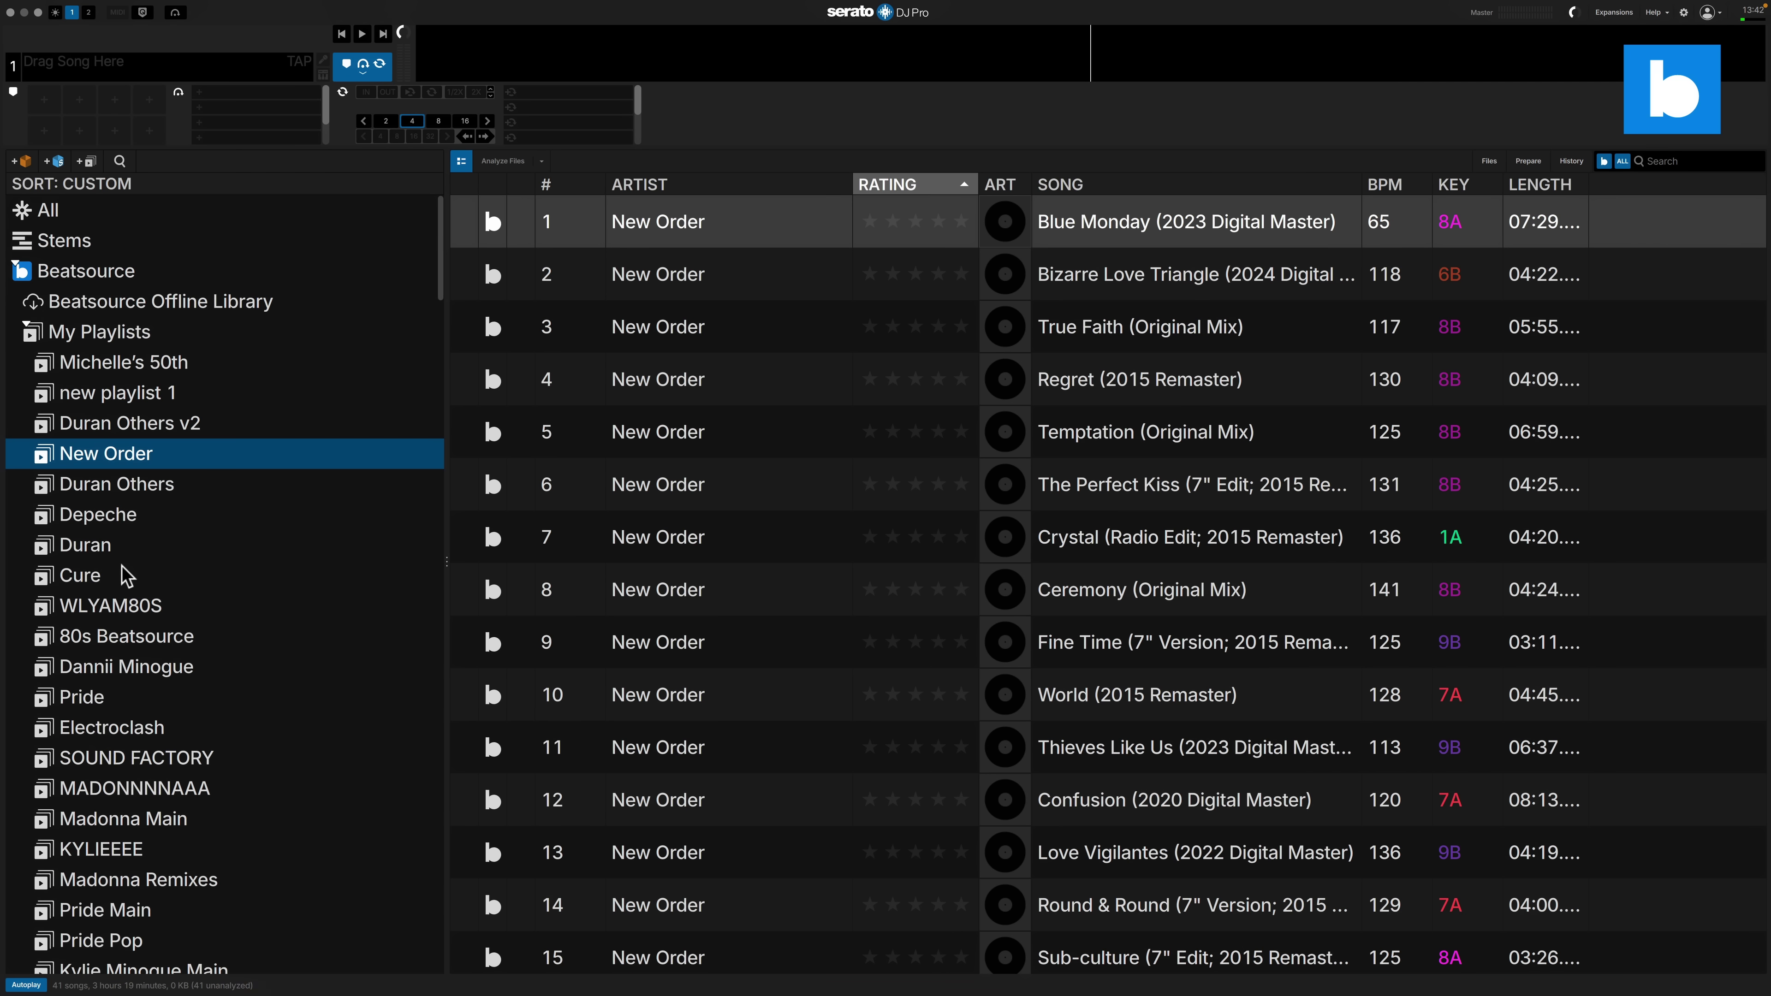
pyautogui.click(152, 600)
pyautogui.click(735, 385)
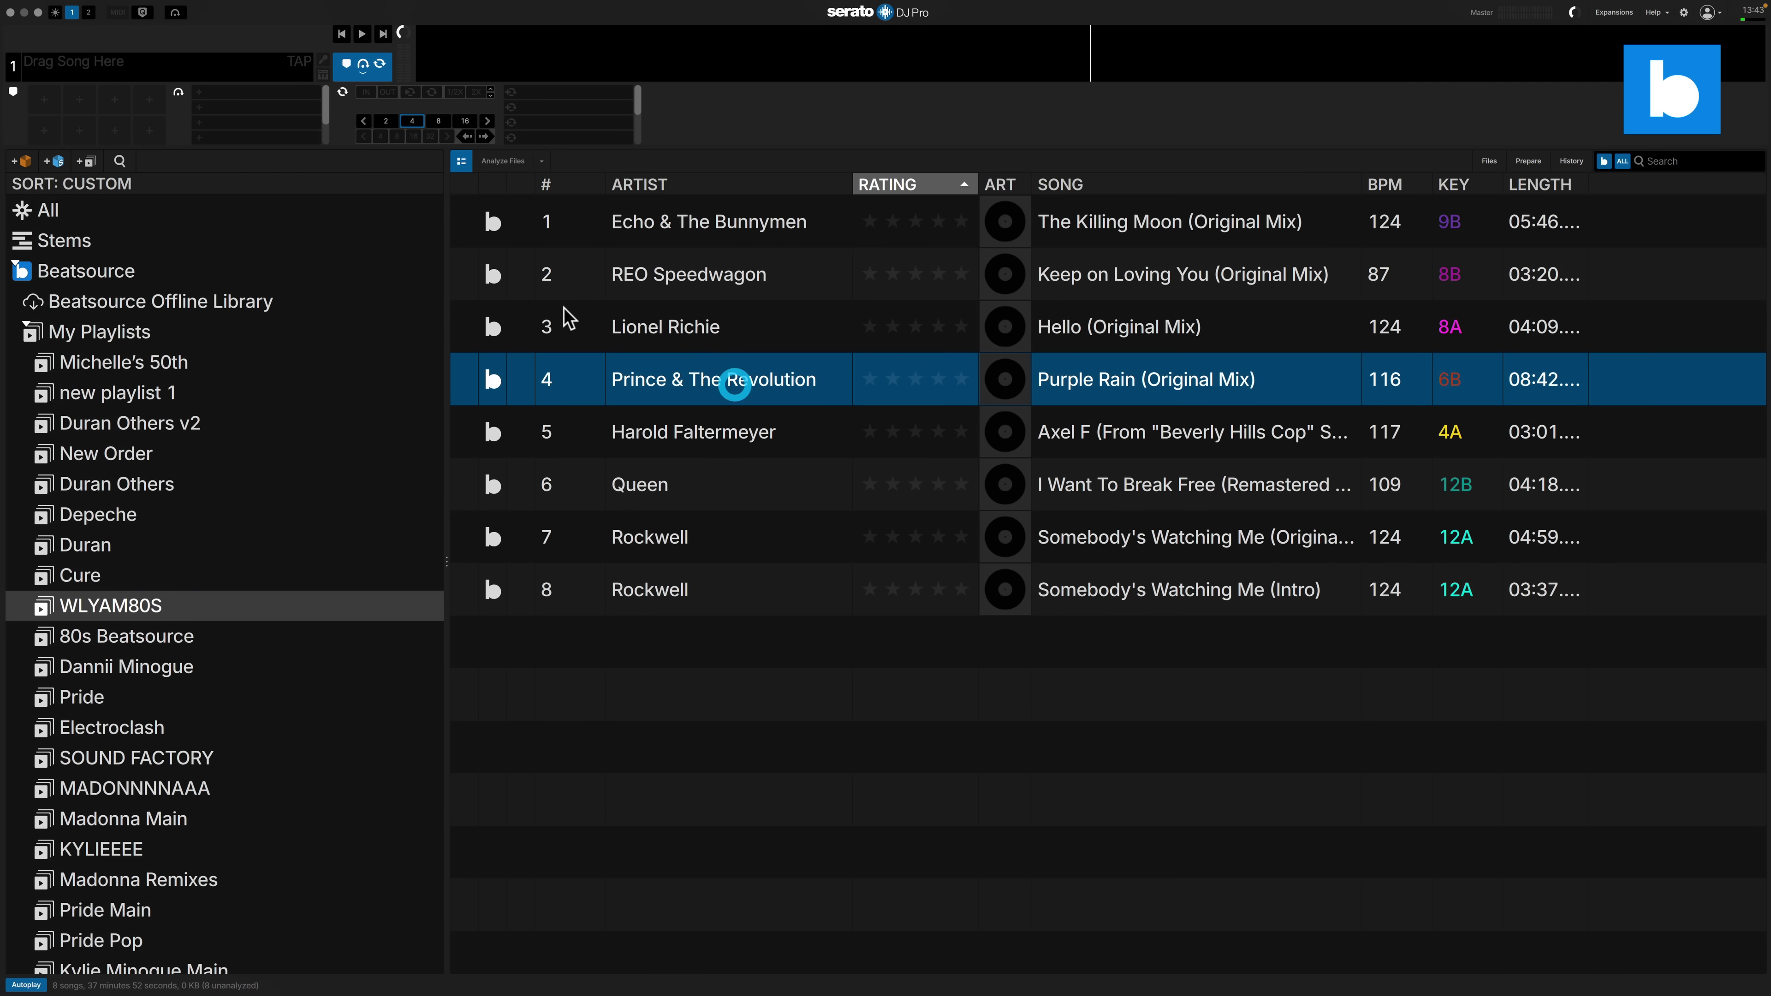
pyautogui.scroll(-20, 265, 348)
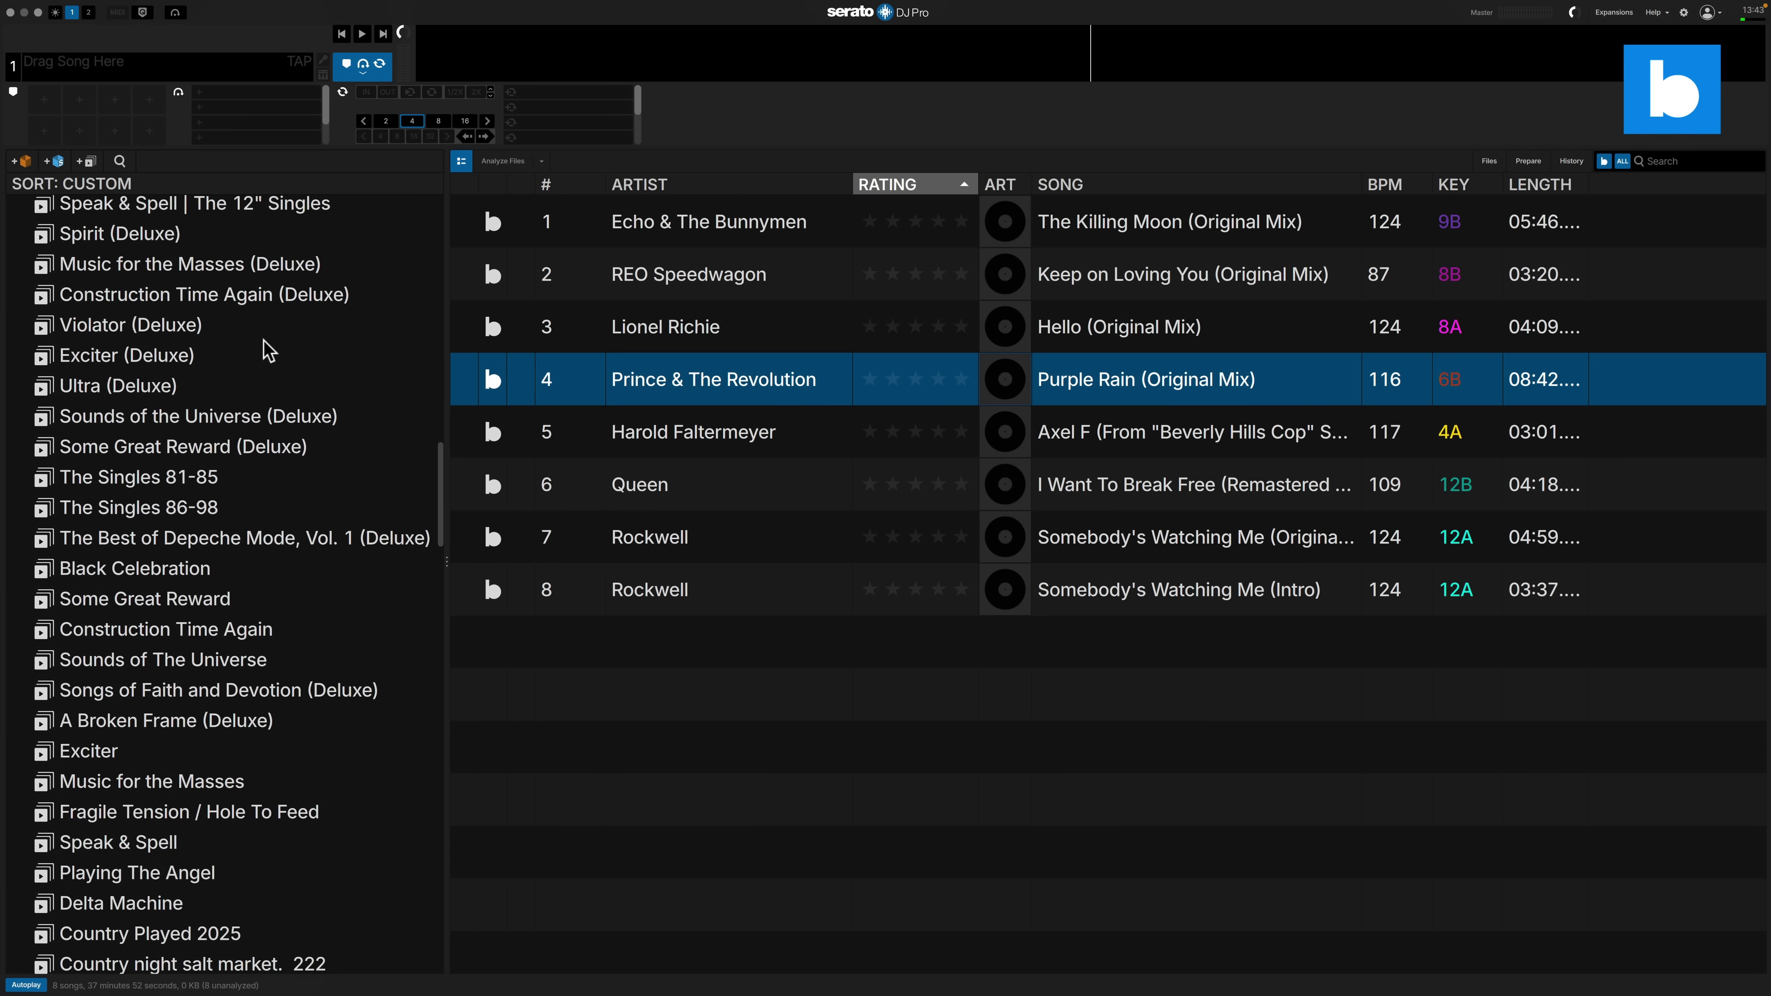
pyautogui.scroll(-20, 269, 350)
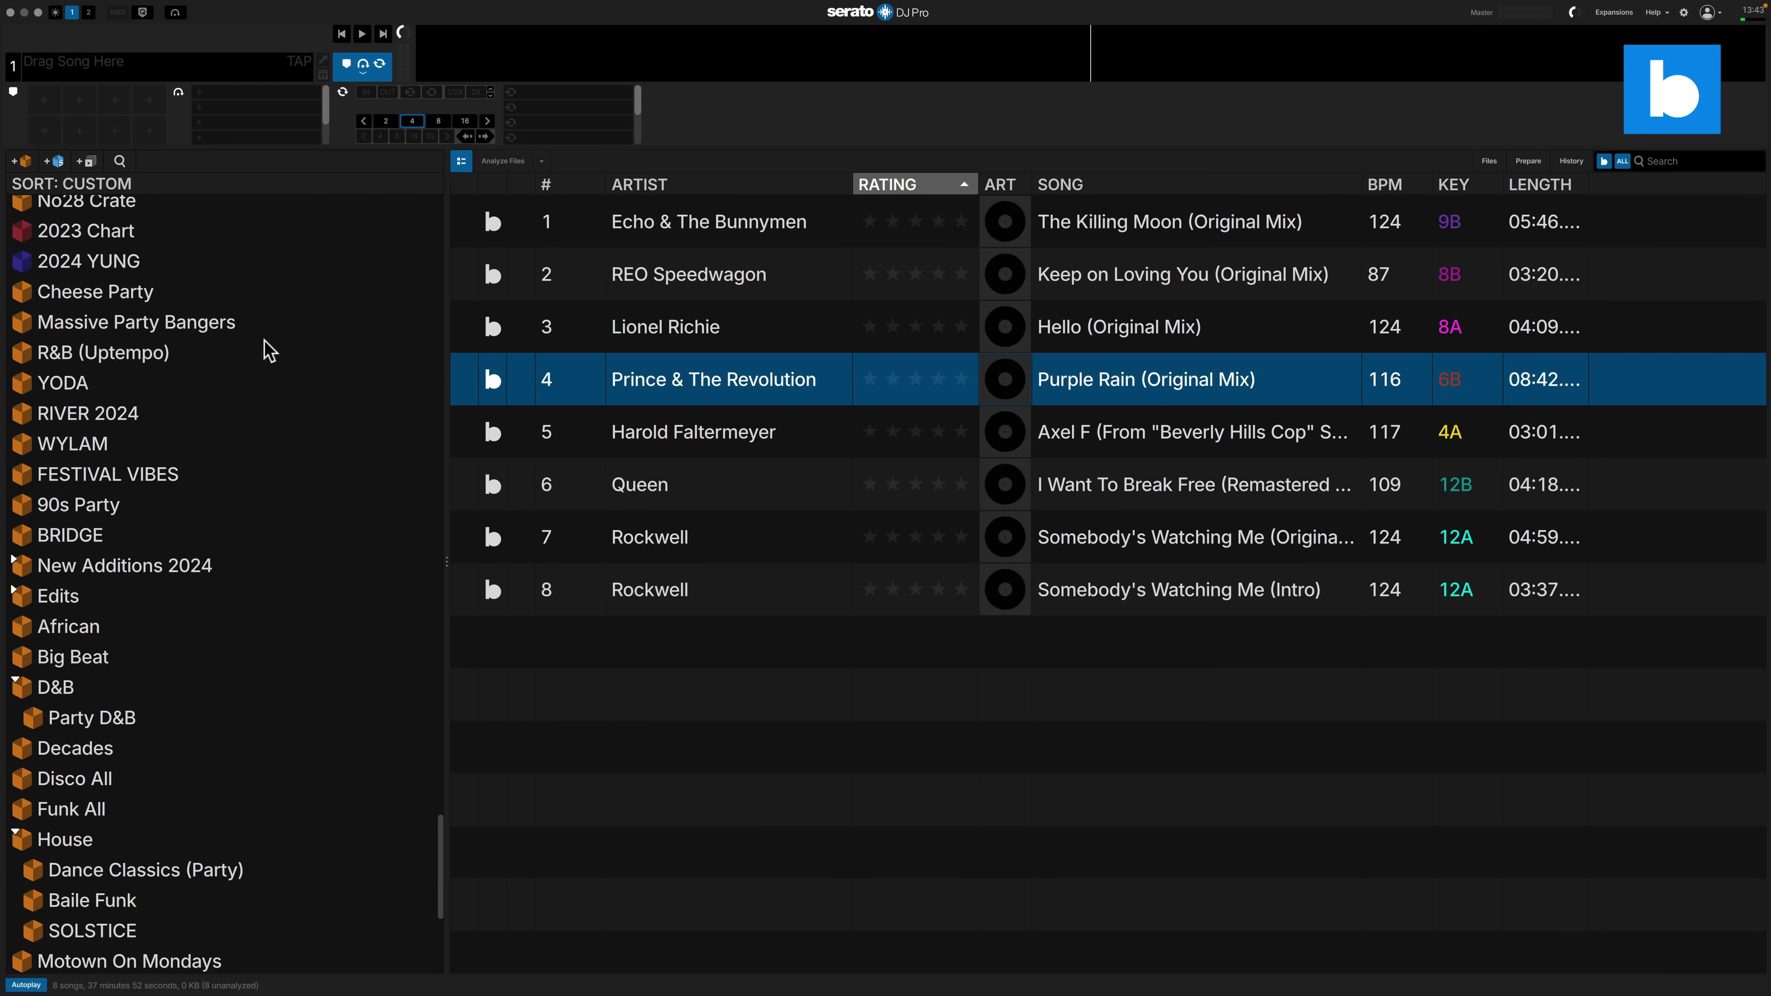
pyautogui.scroll(10, 269, 350)
# Drag Purple Rain onto the 2023 Chart crate in the sidebar
pyautogui.rightClick(732, 392)
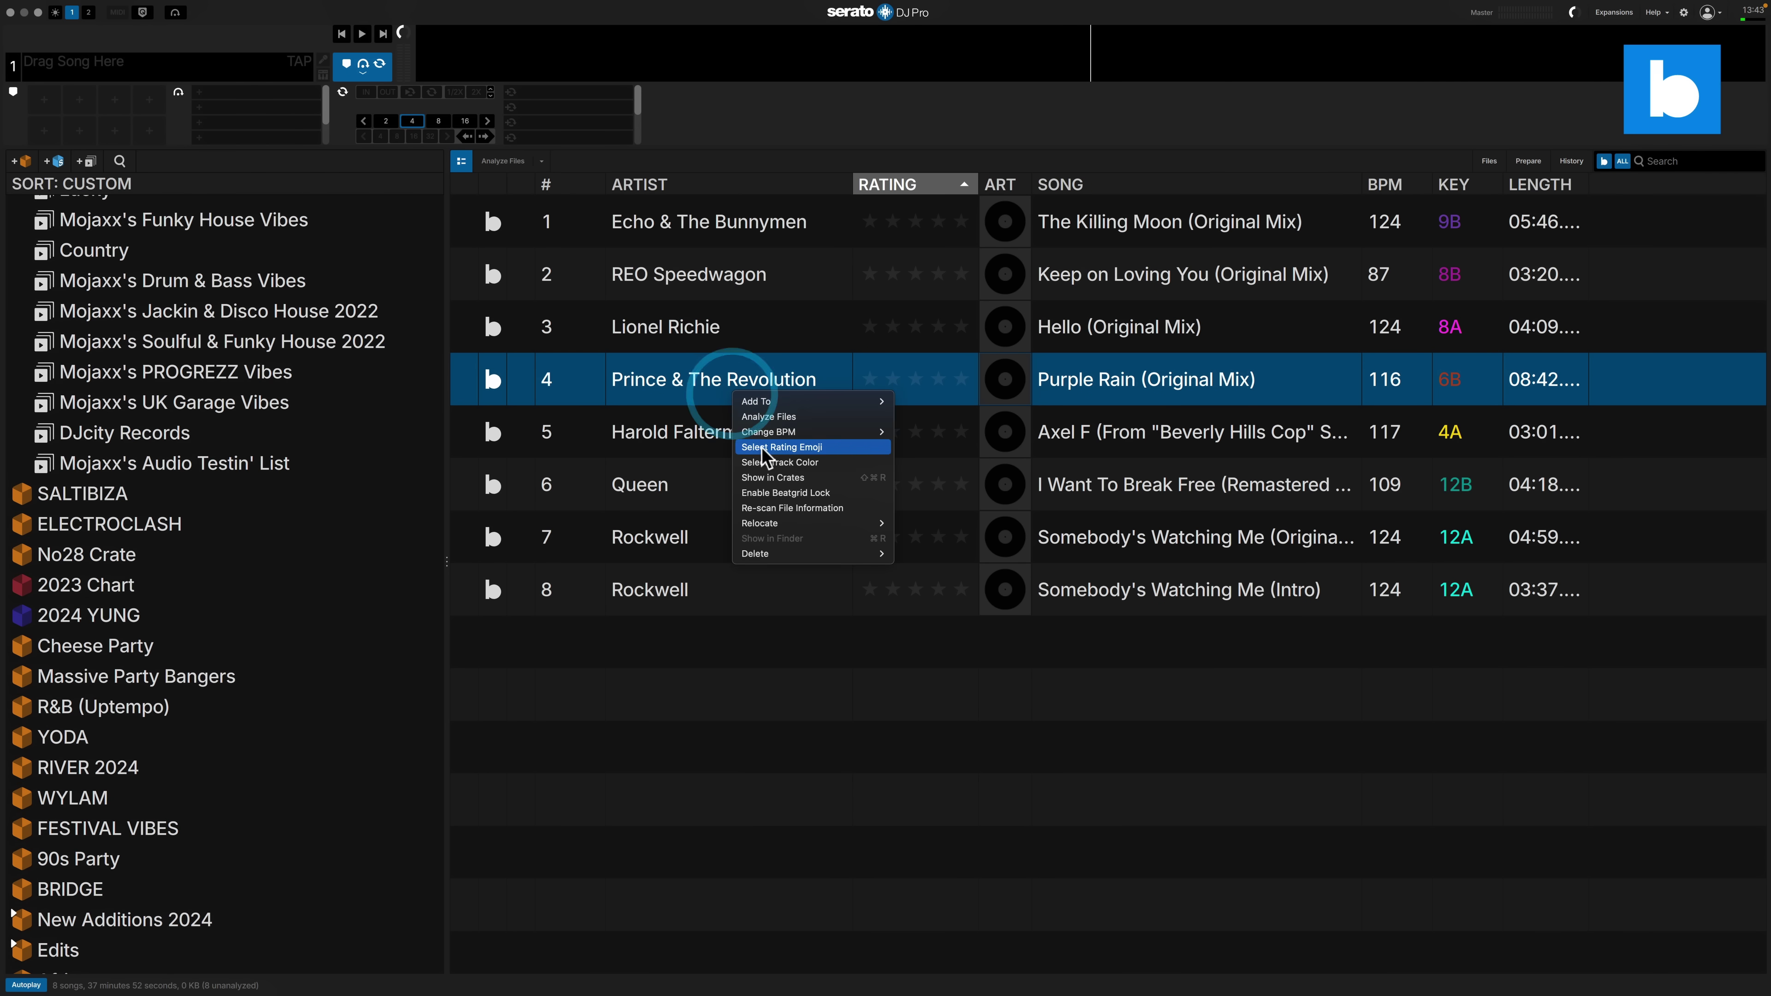
pyautogui.moveTo(809, 435)
pyautogui.click(719, 313)
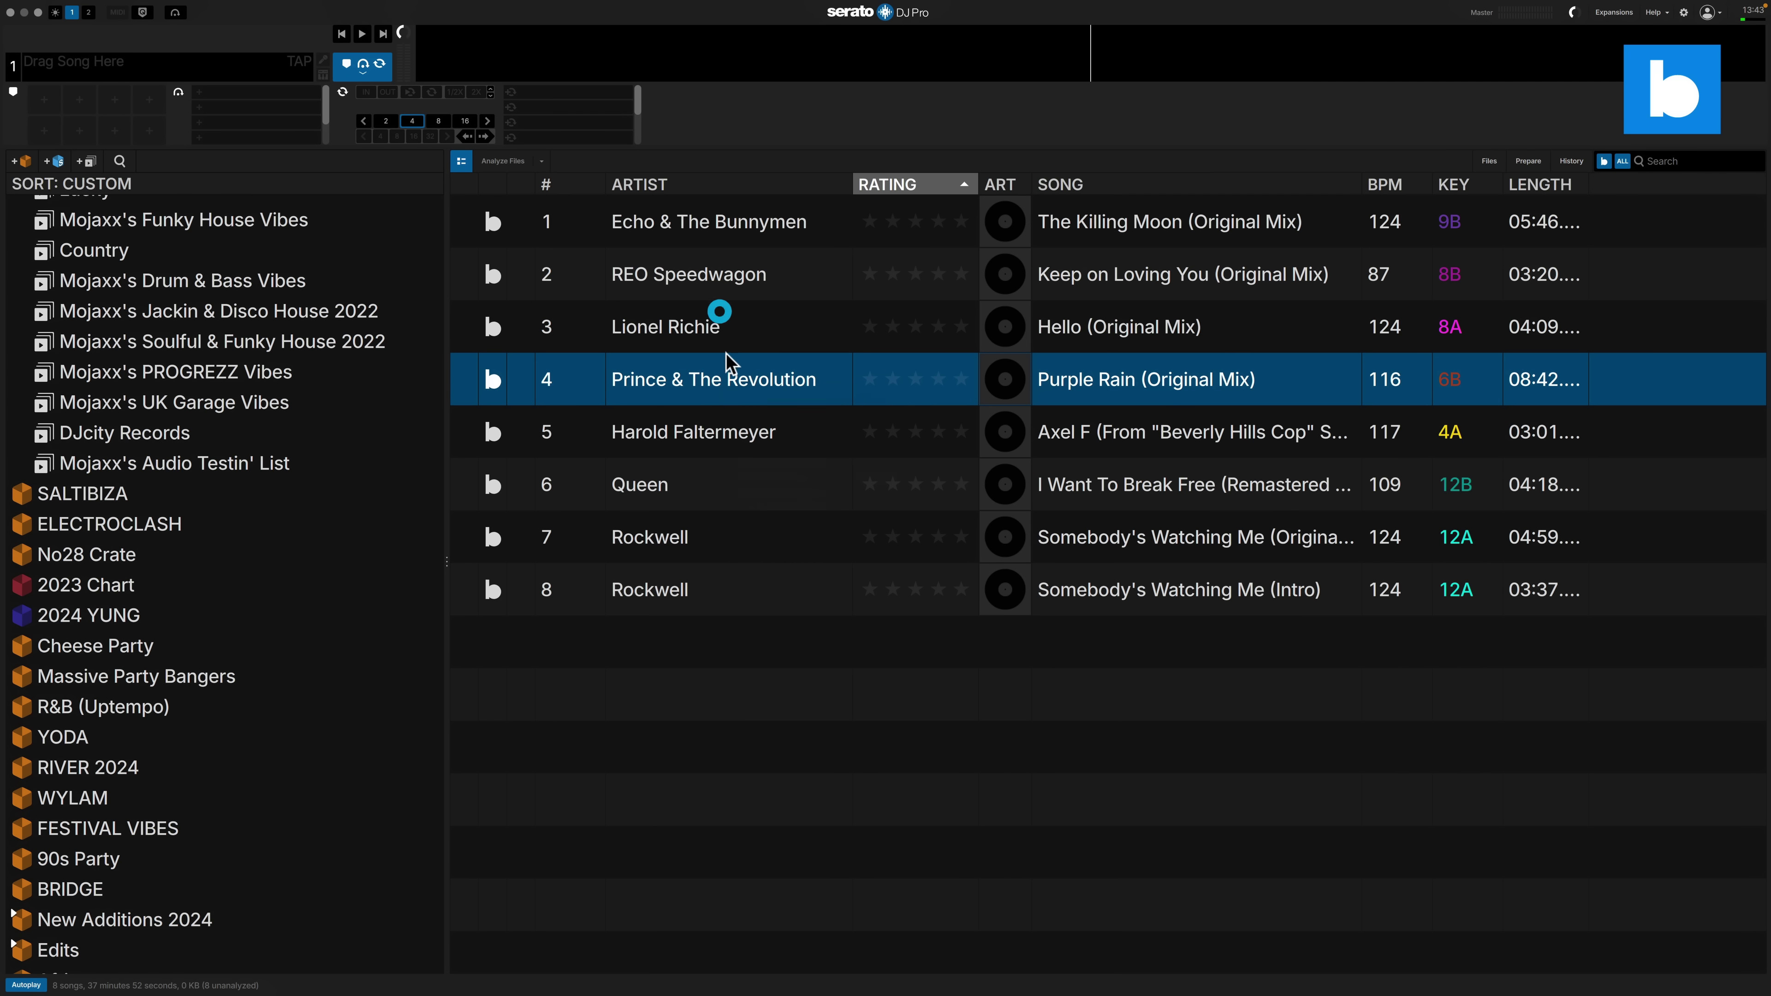
pyautogui.rightClick(744, 378)
pyautogui.moveTo(745, 382)
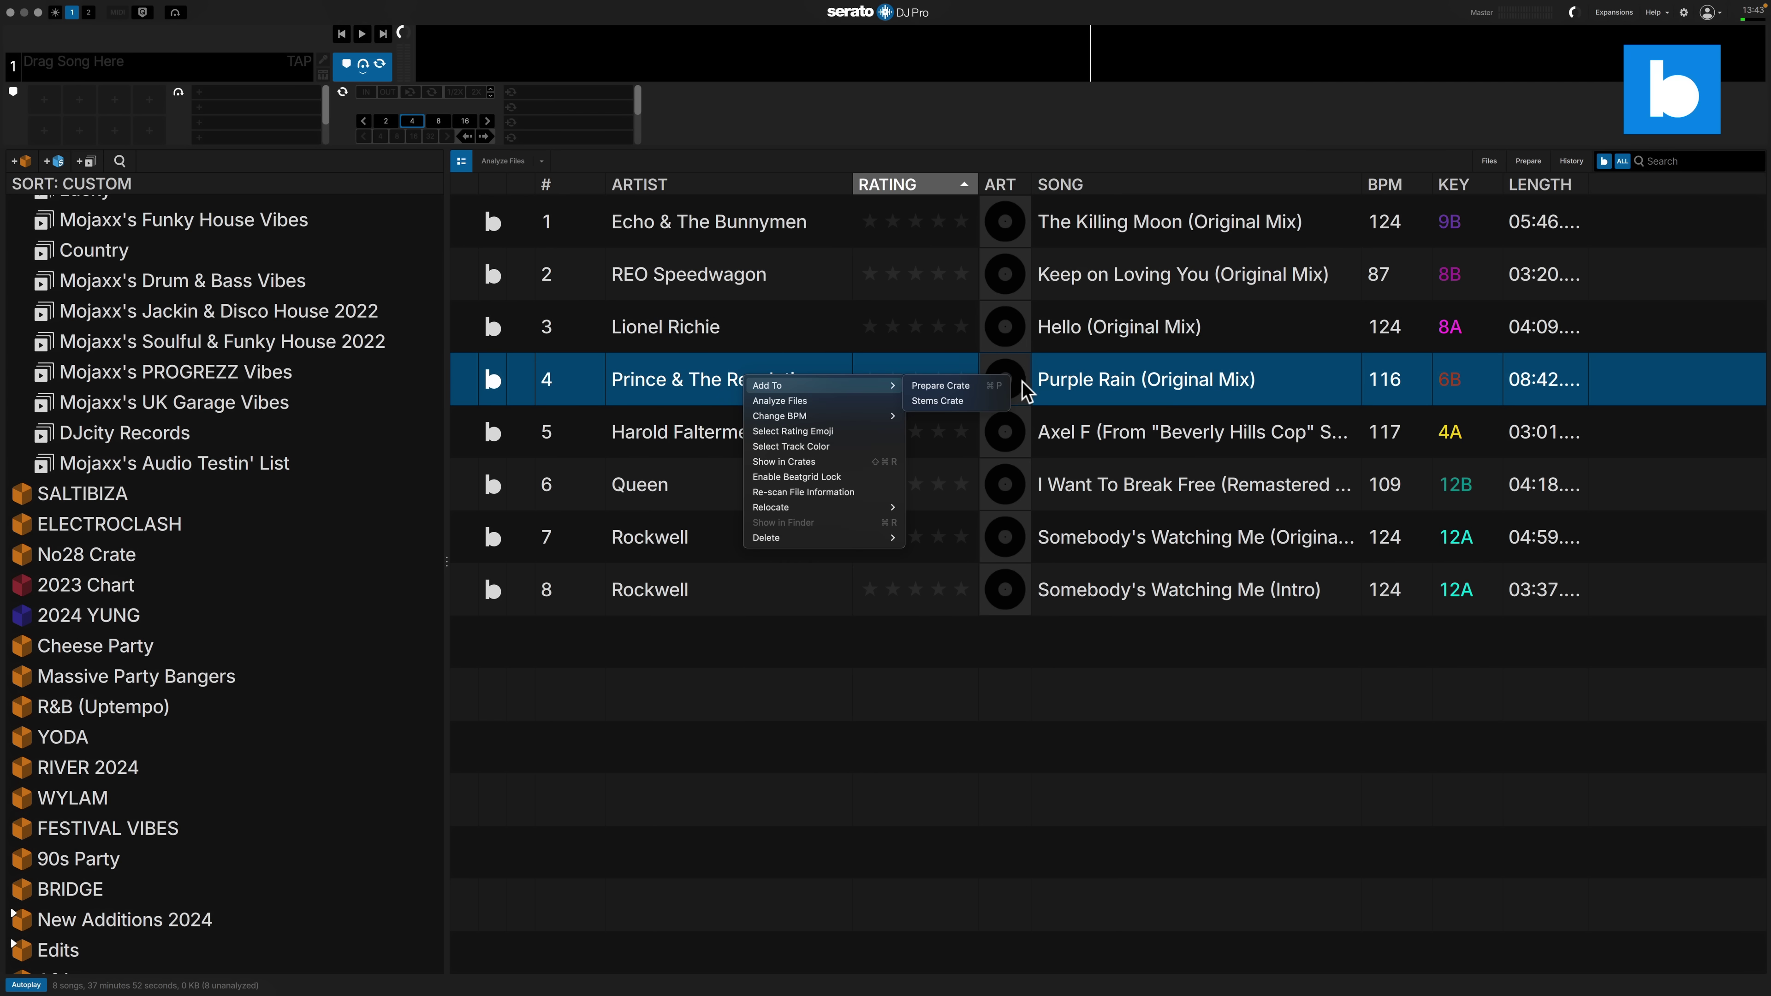
pyautogui.click(732, 301)
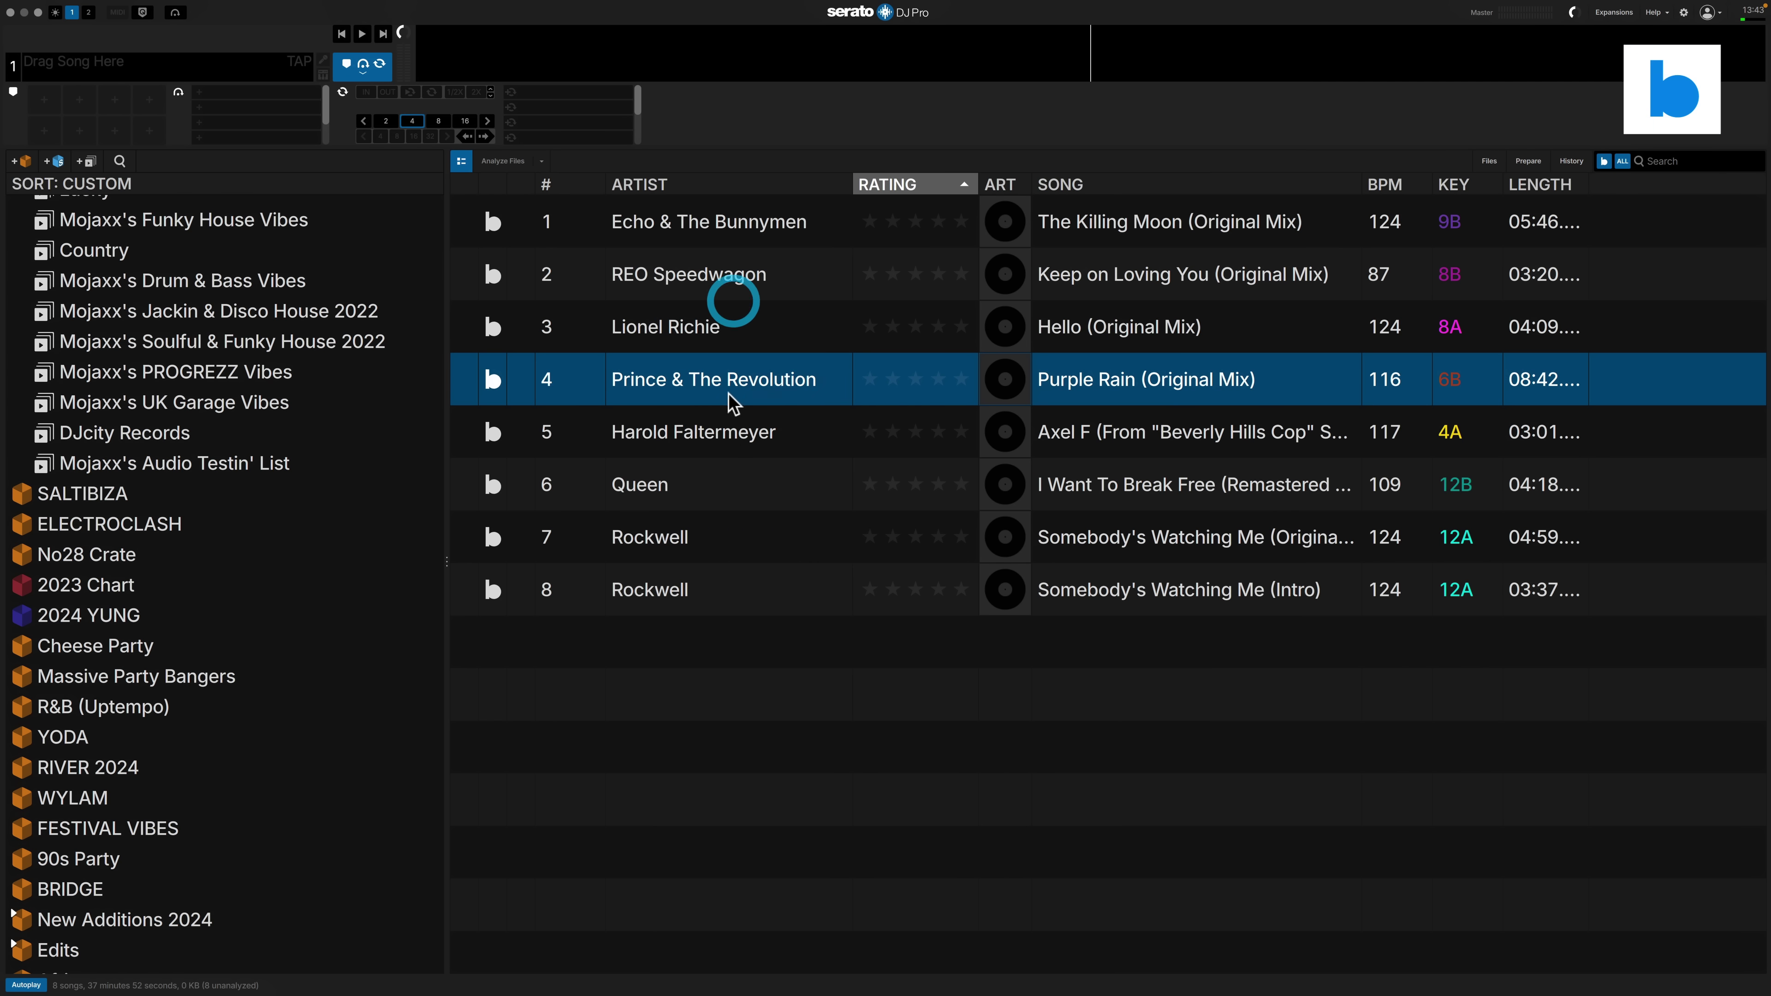
pyautogui.moveTo(779, 380); pyautogui.dragTo(164, 592)
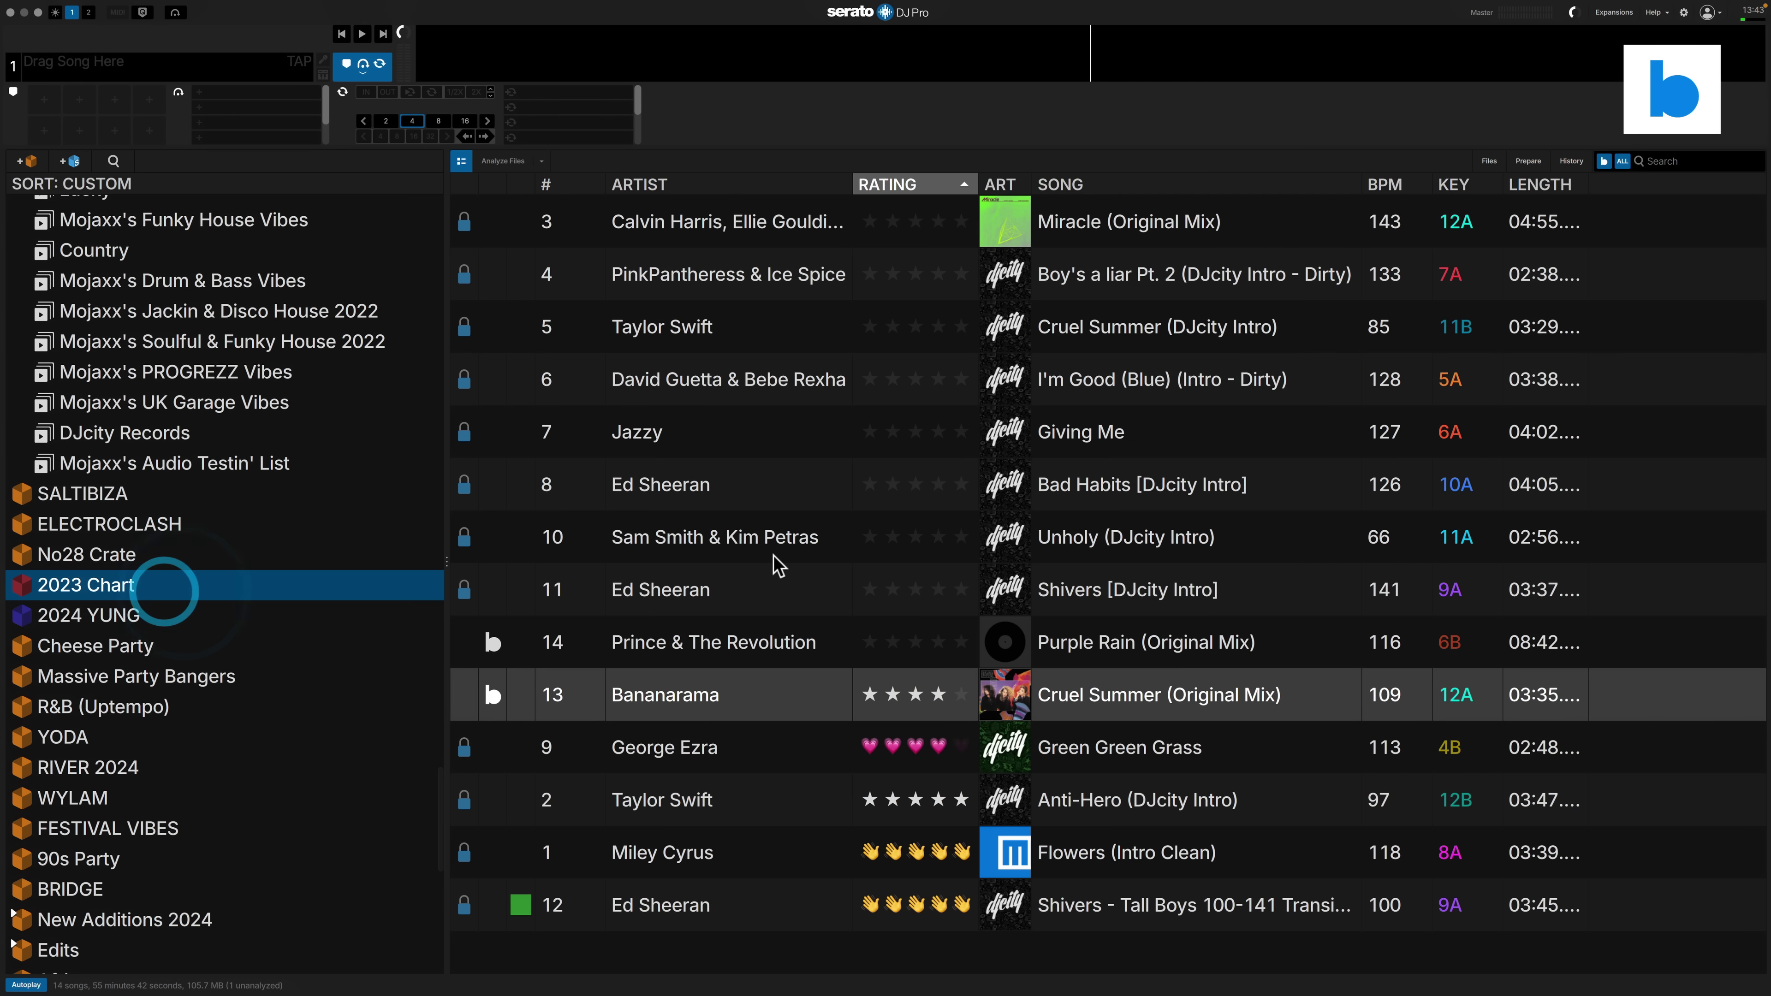
# Sort 2023 Chart ascending by BPM, then select Purple Rain and Ed Sheeran's track 12
pyautogui.click(1386, 185)
pyautogui.click(771, 517)
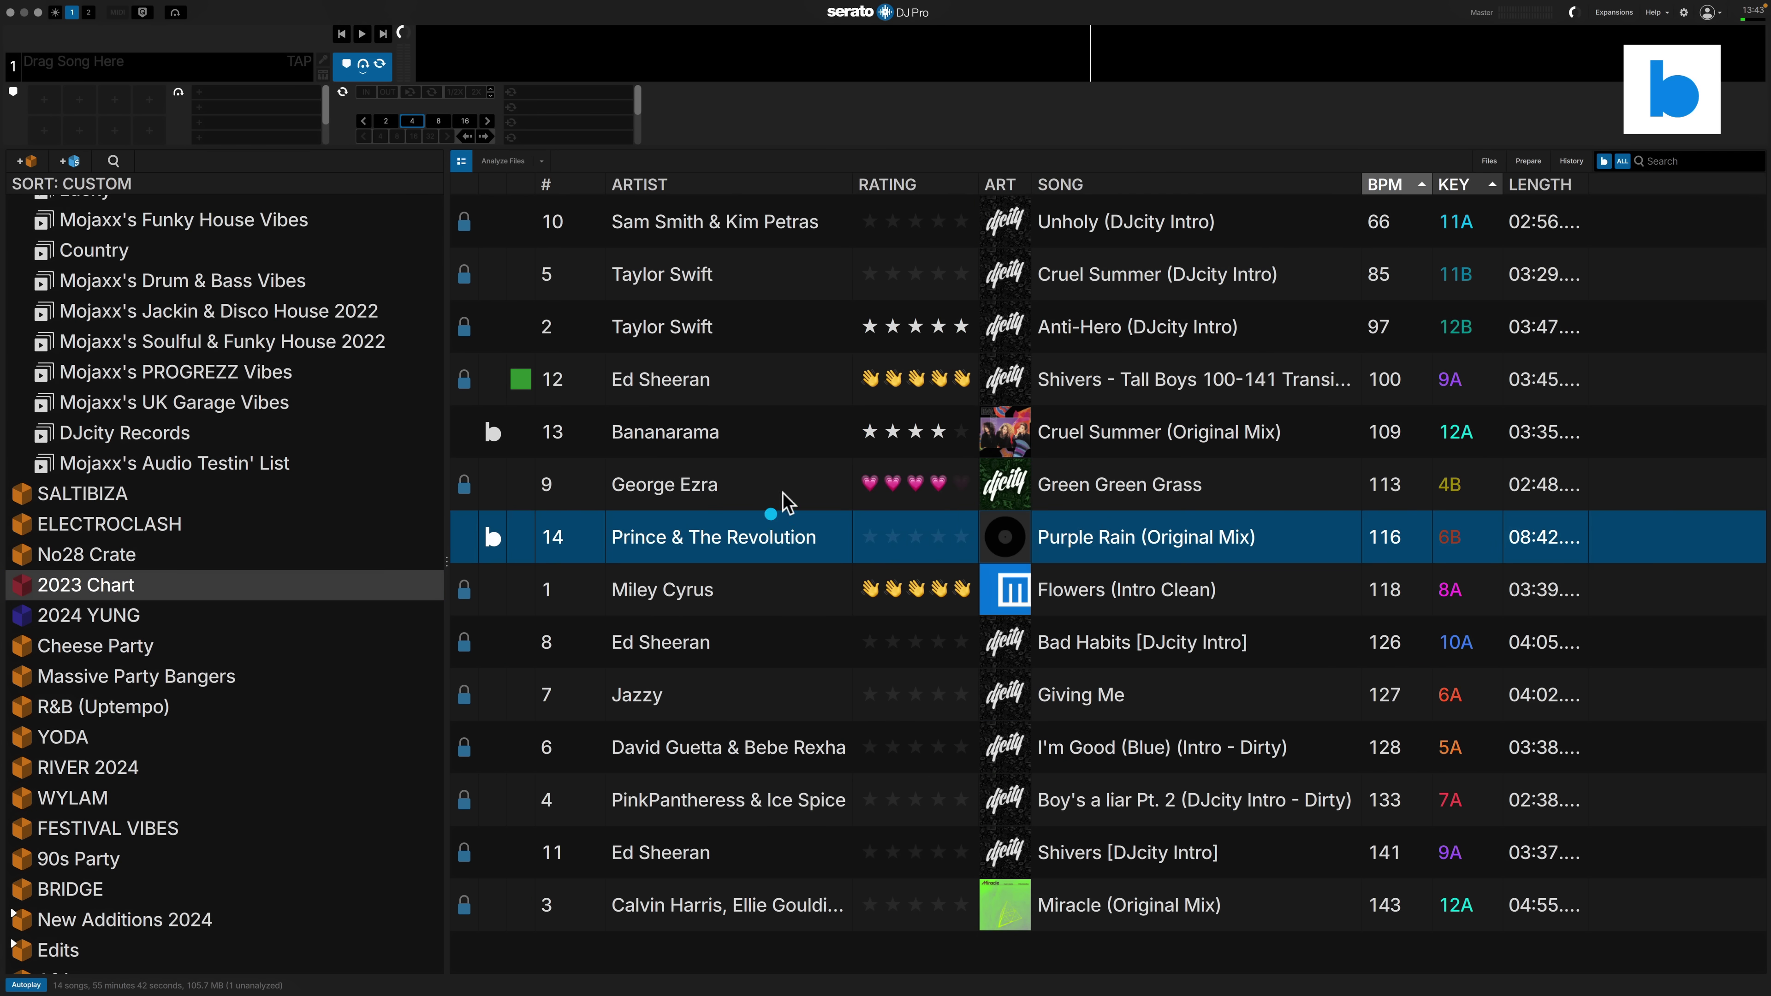
pyautogui.click(781, 403)
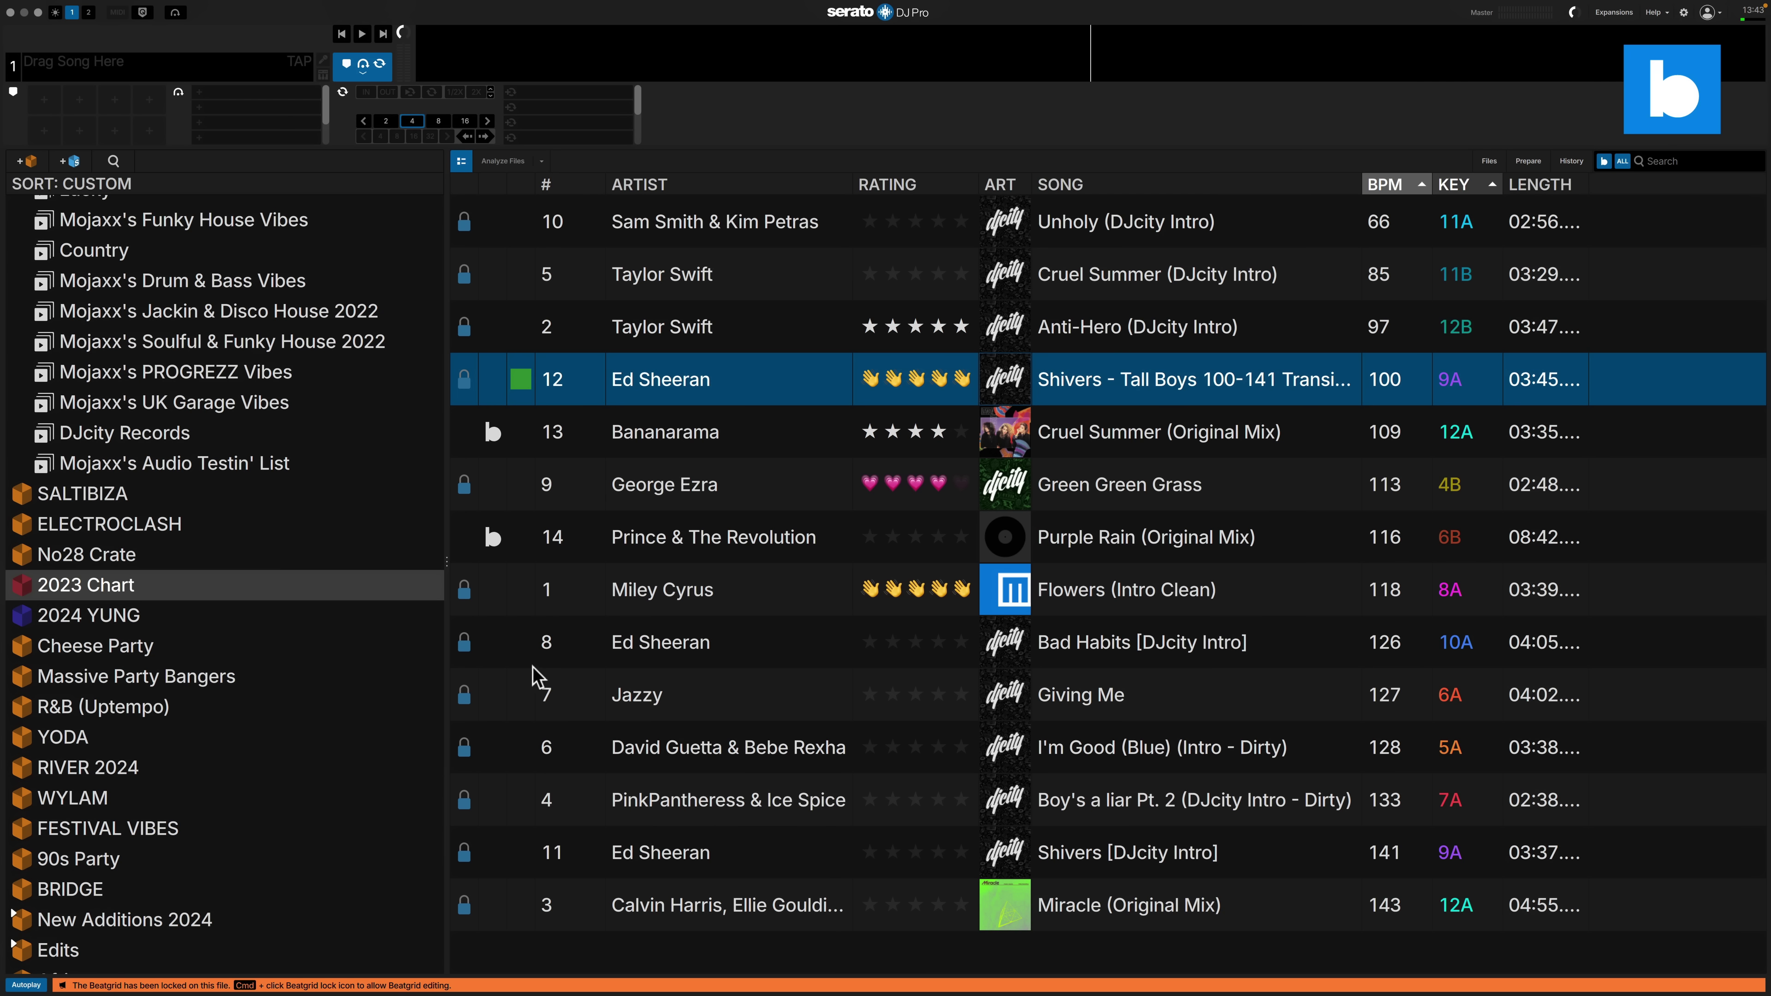
pyautogui.click(655, 443)
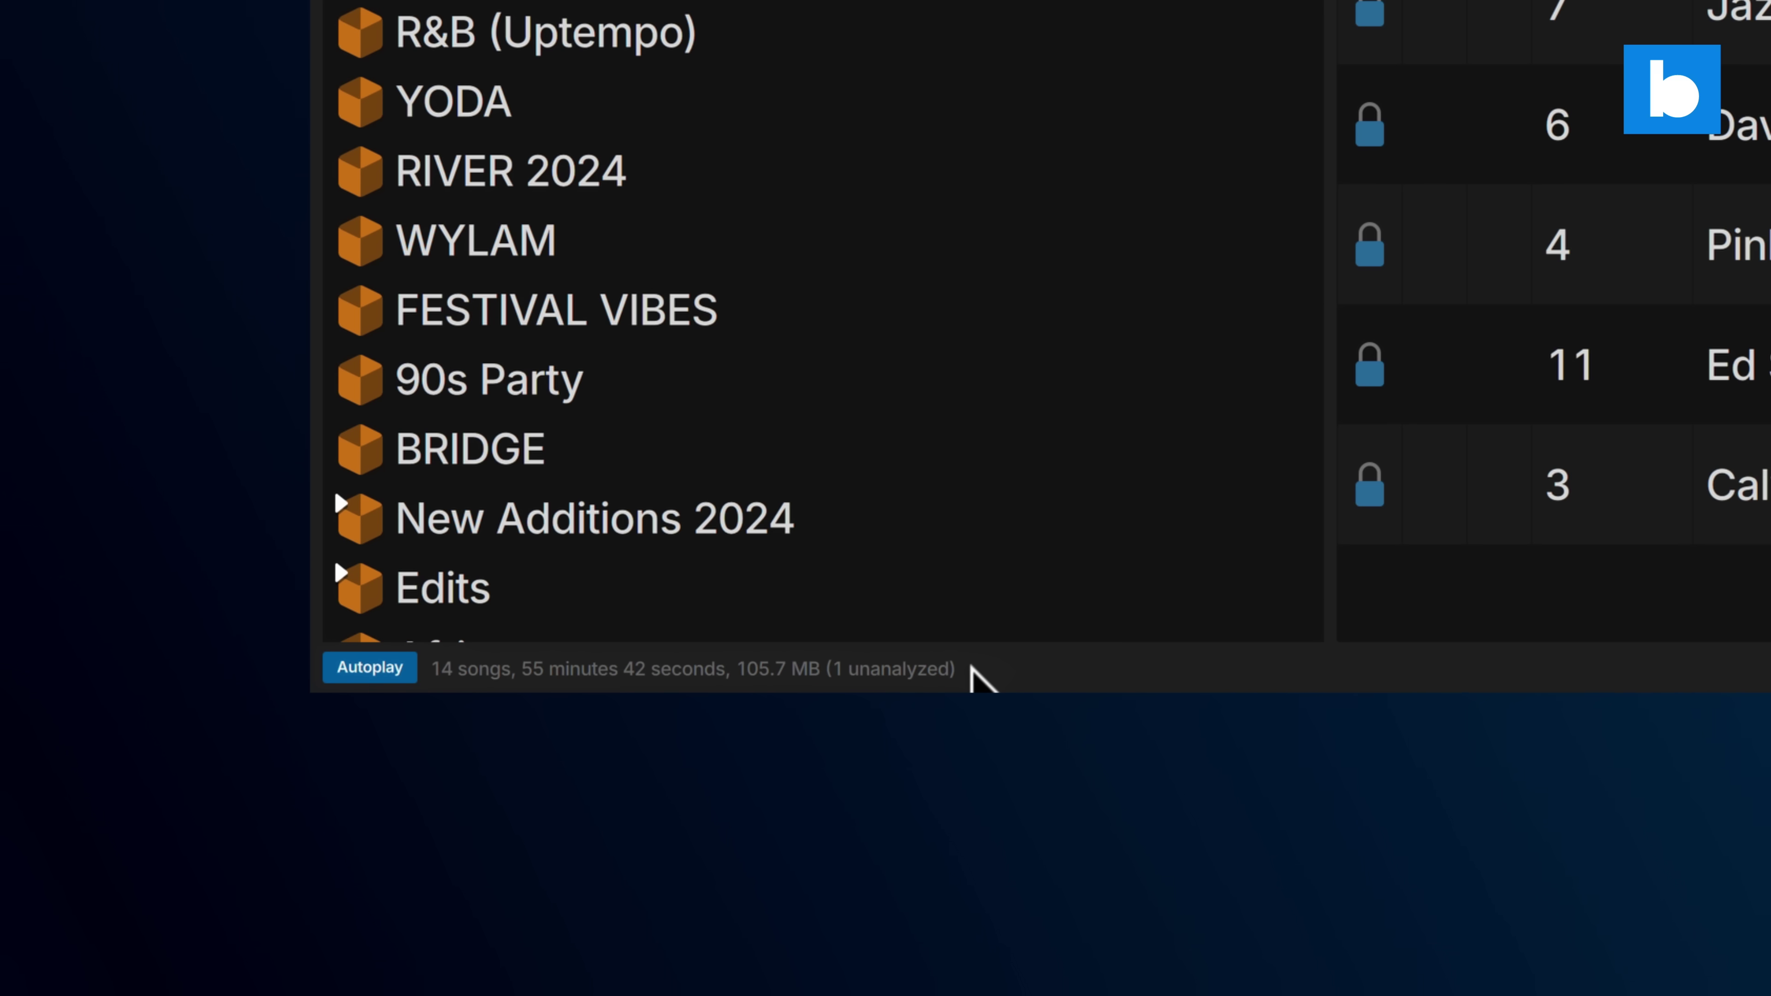
pyautogui.click(1369, 125)
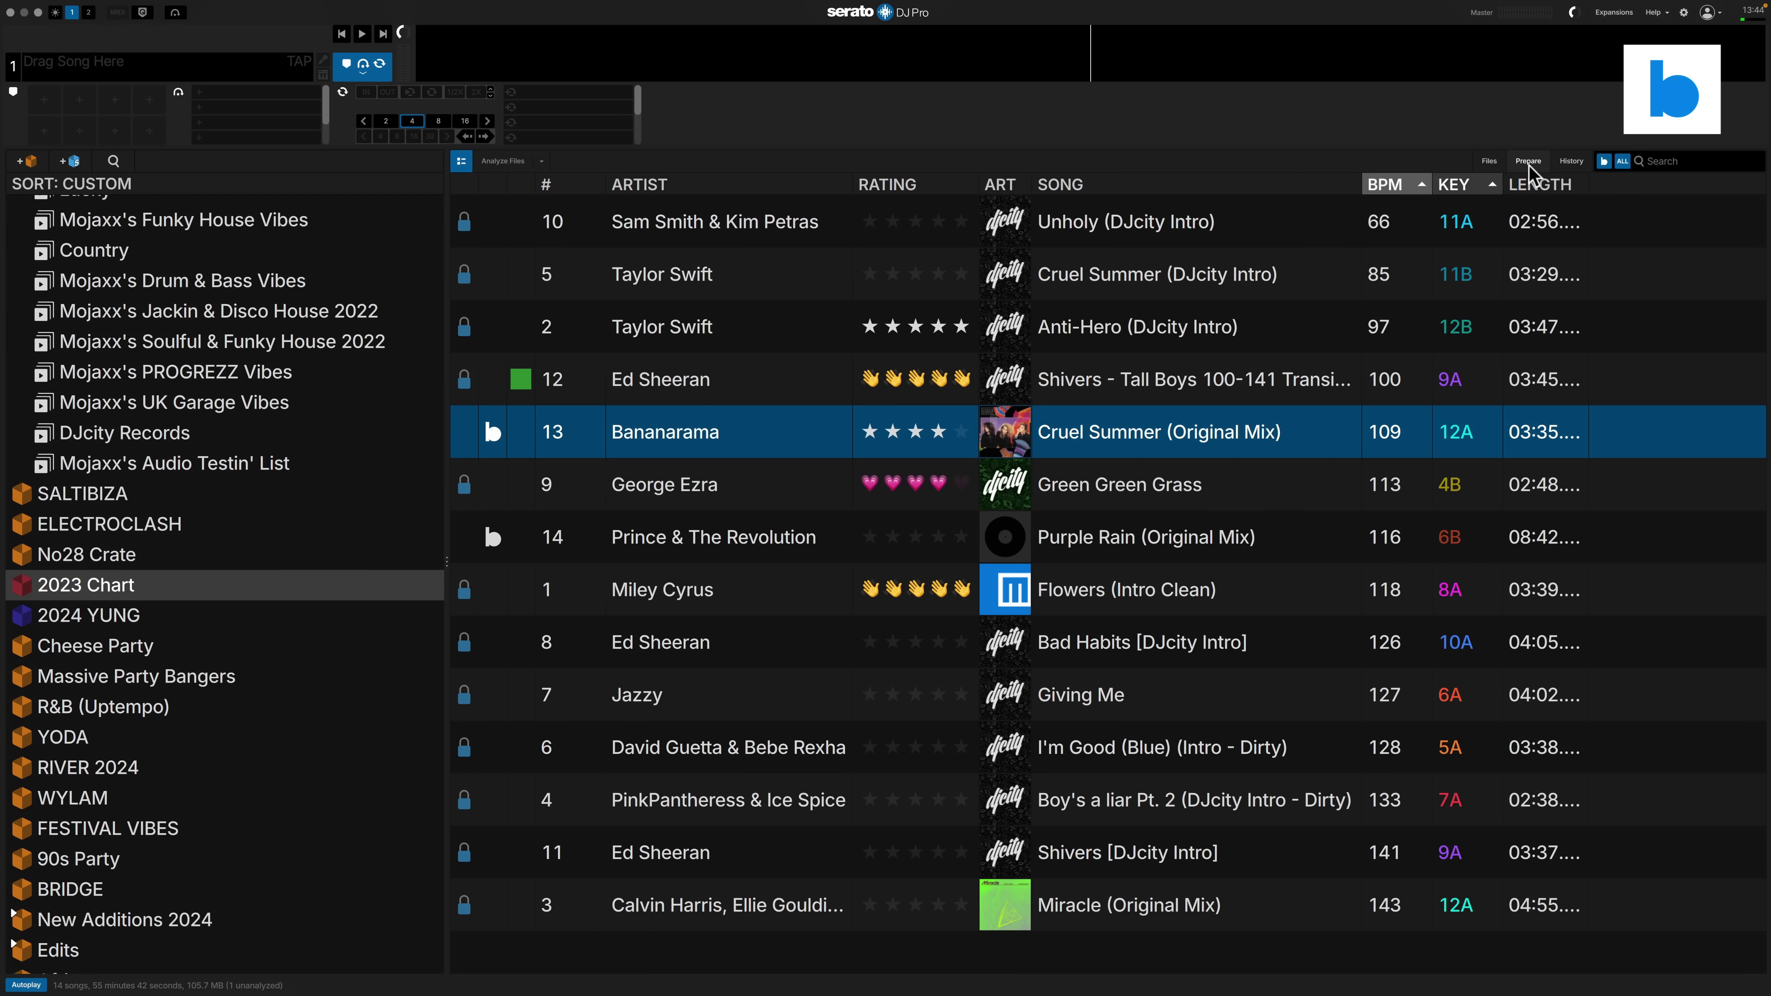
# Check the beatgrid lock, then open the Prepare list beside the library
pyautogui.click(464, 222)
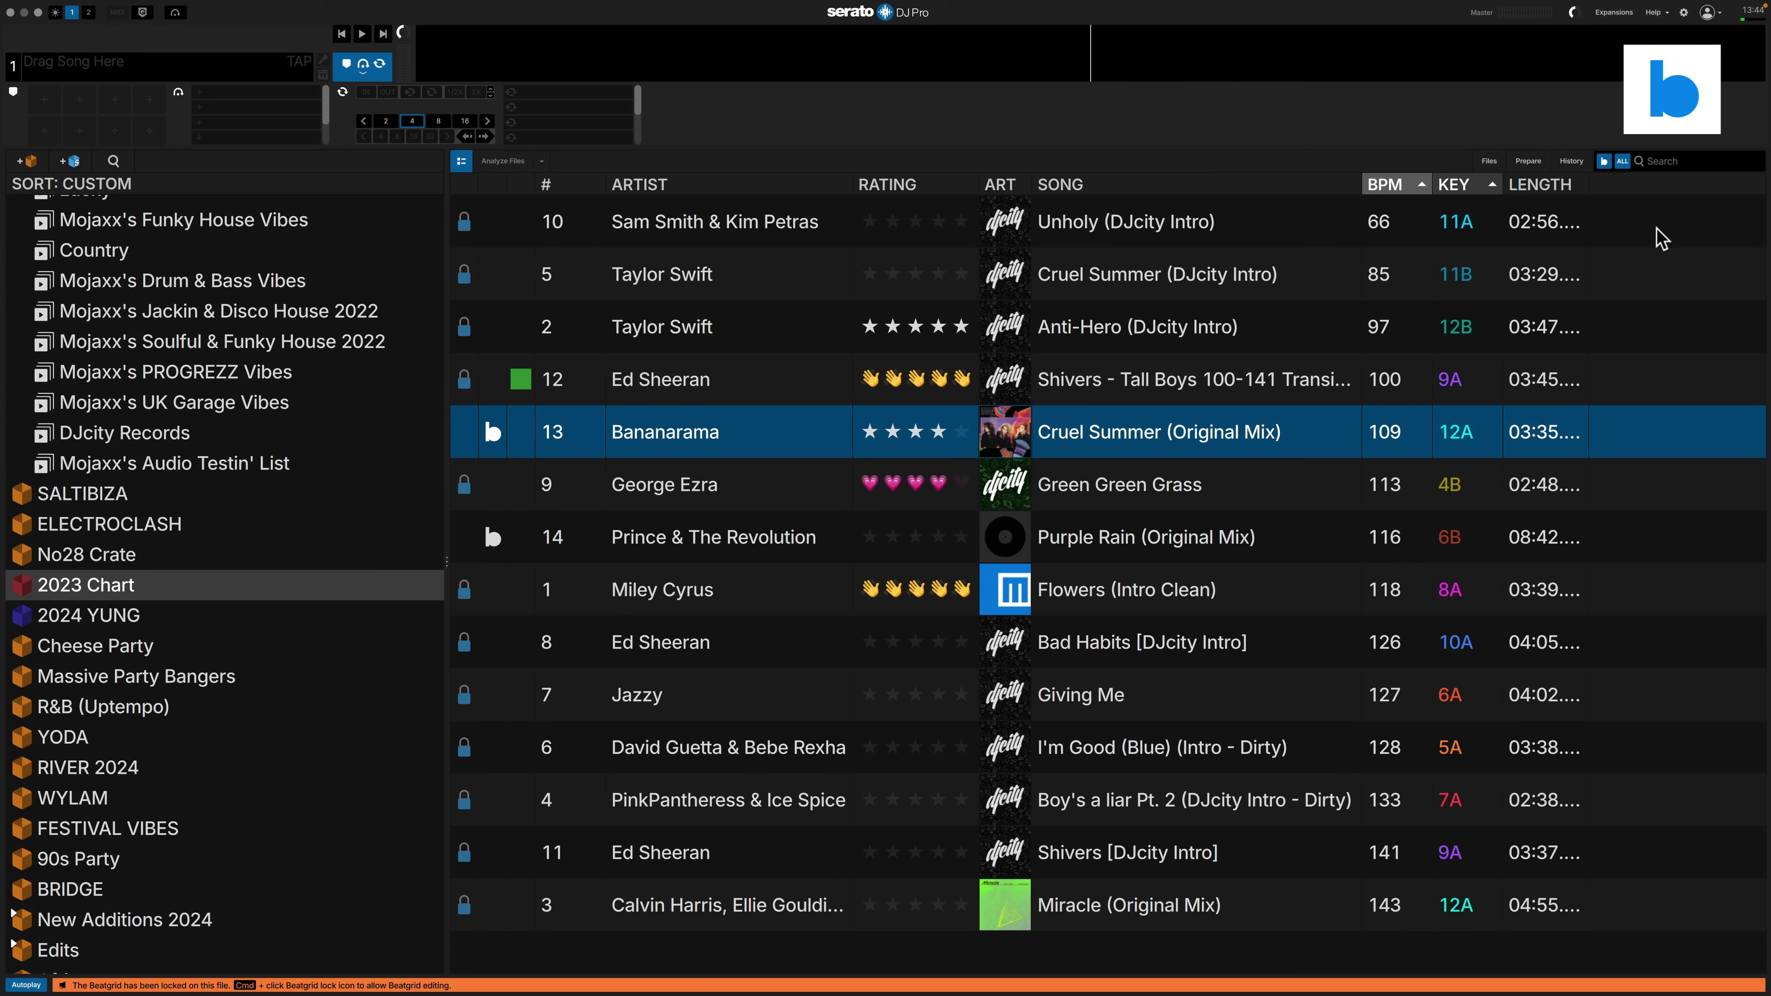
pyautogui.moveTo(1701, 276); pyautogui.dragTo(1529, 258)
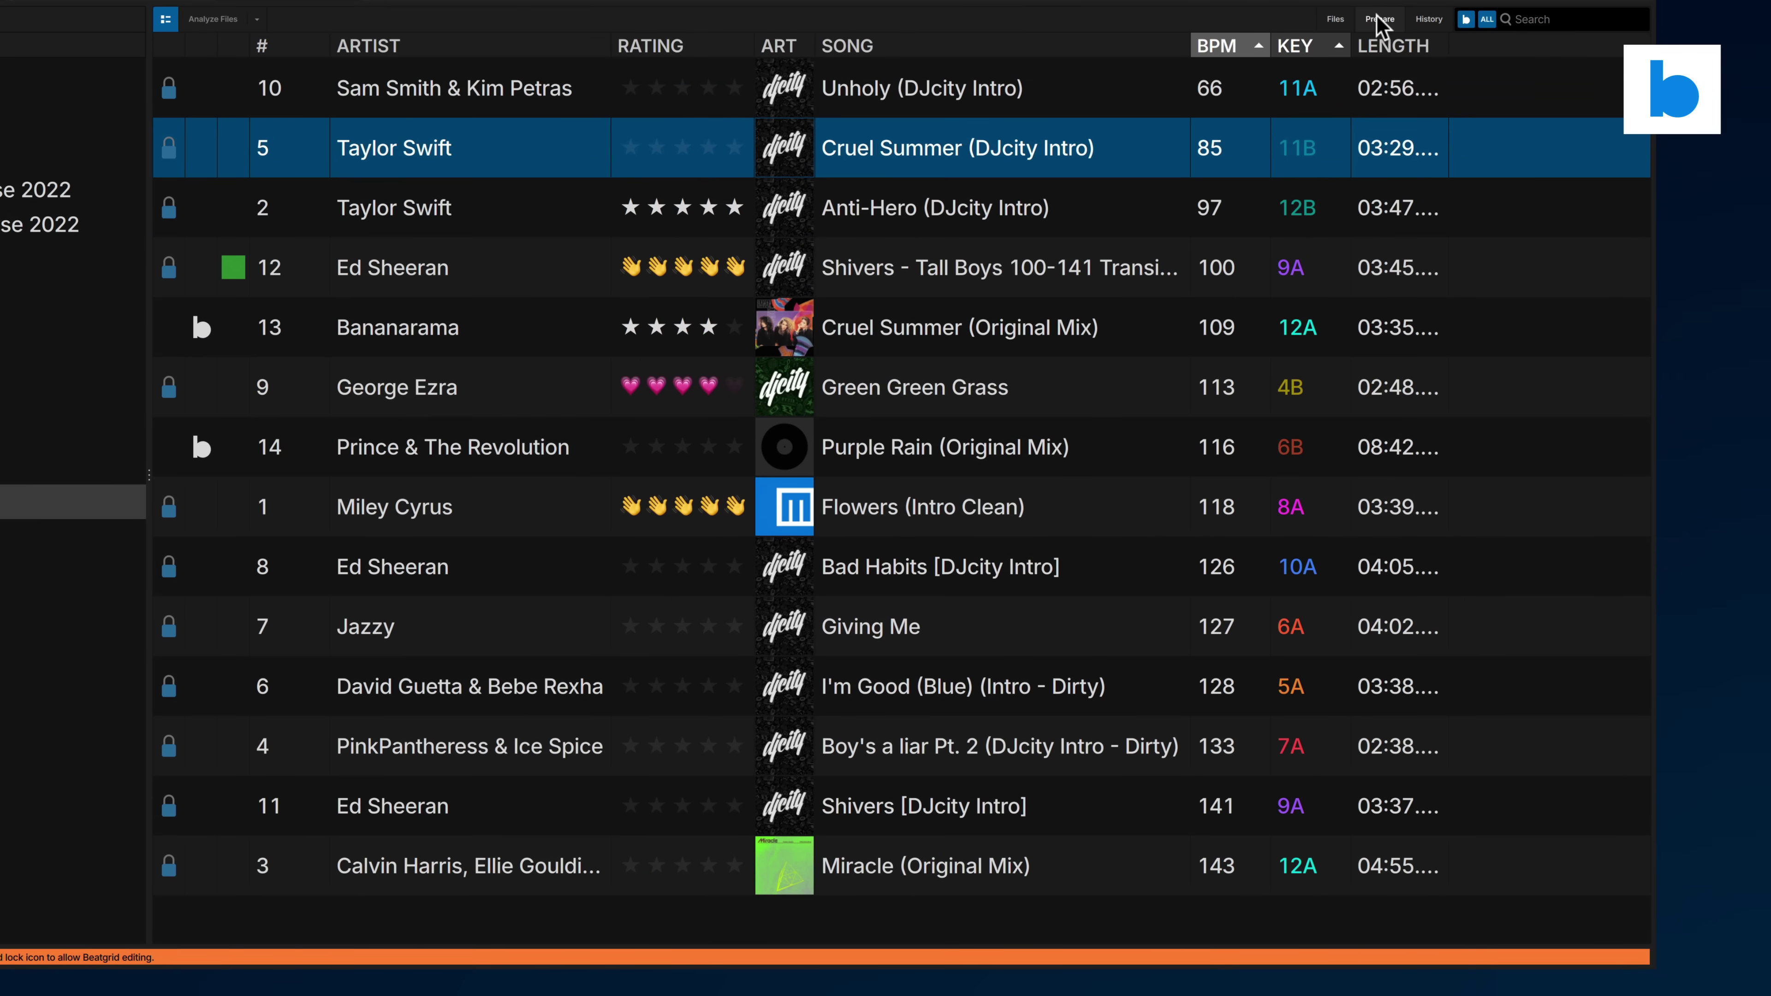
pyautogui.click(1507, 141)
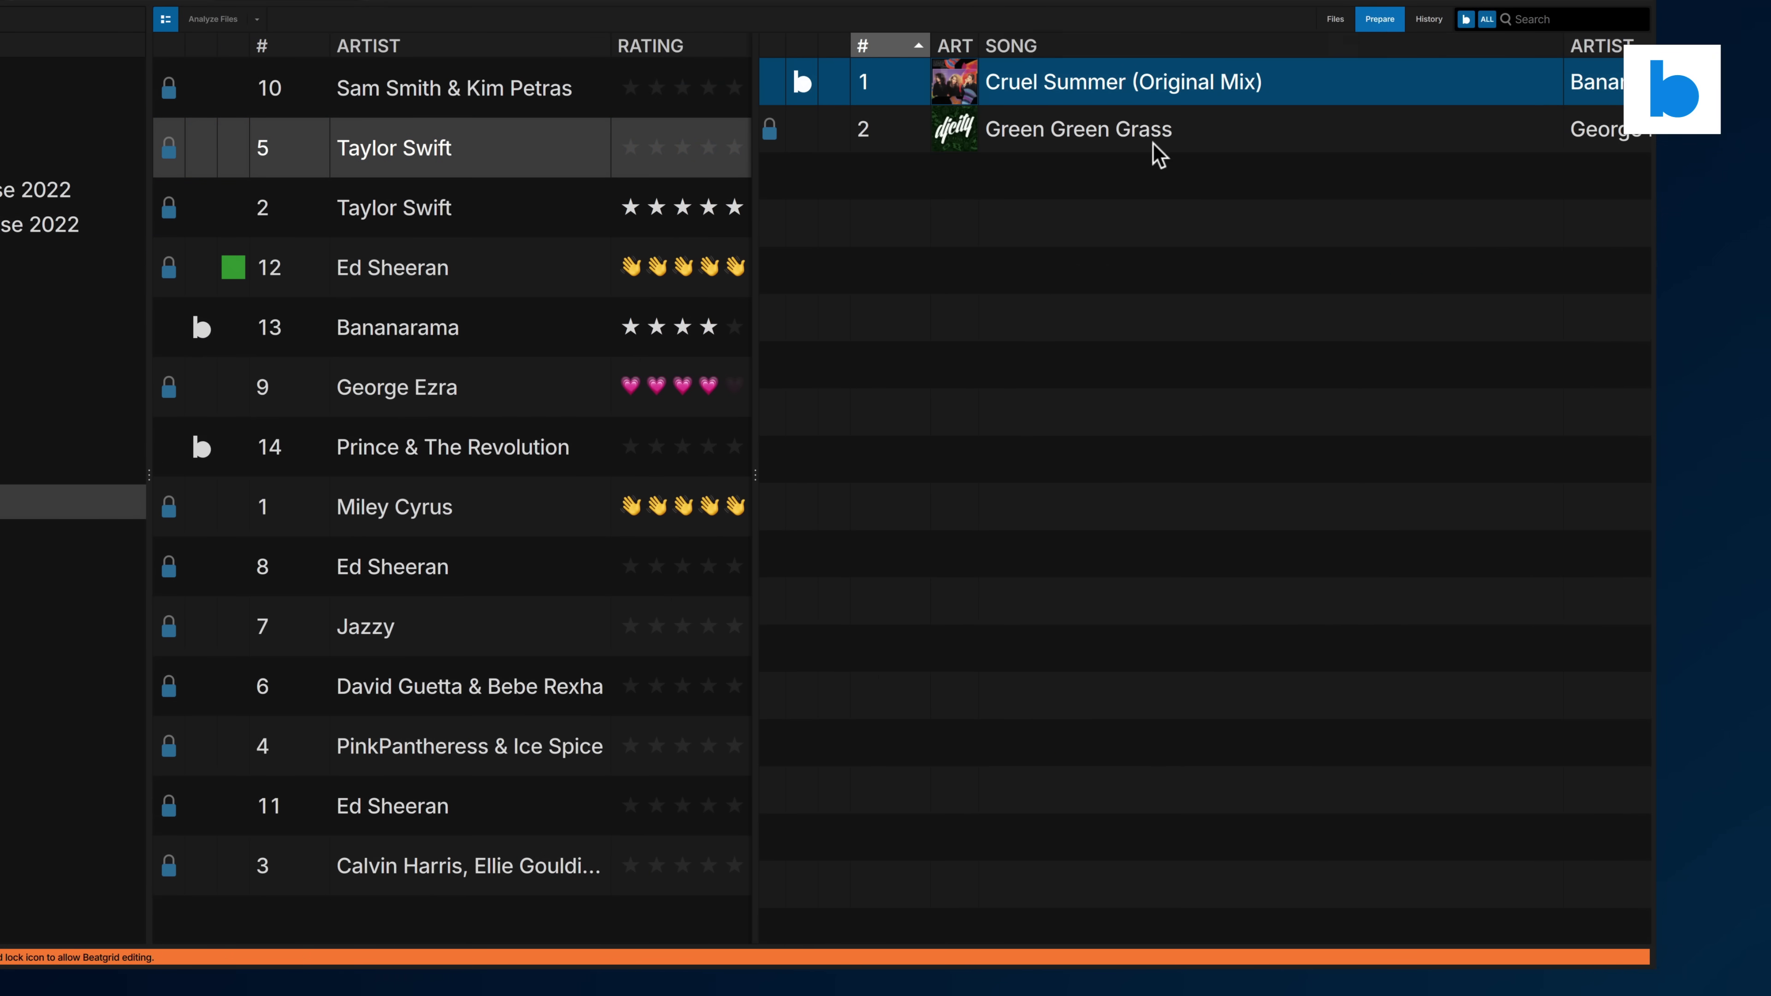
# Drag the pane dividers so both the library and Prepare lists show the ART column
pyautogui.moveTo(754, 474); pyautogui.dragTo(884, 477)
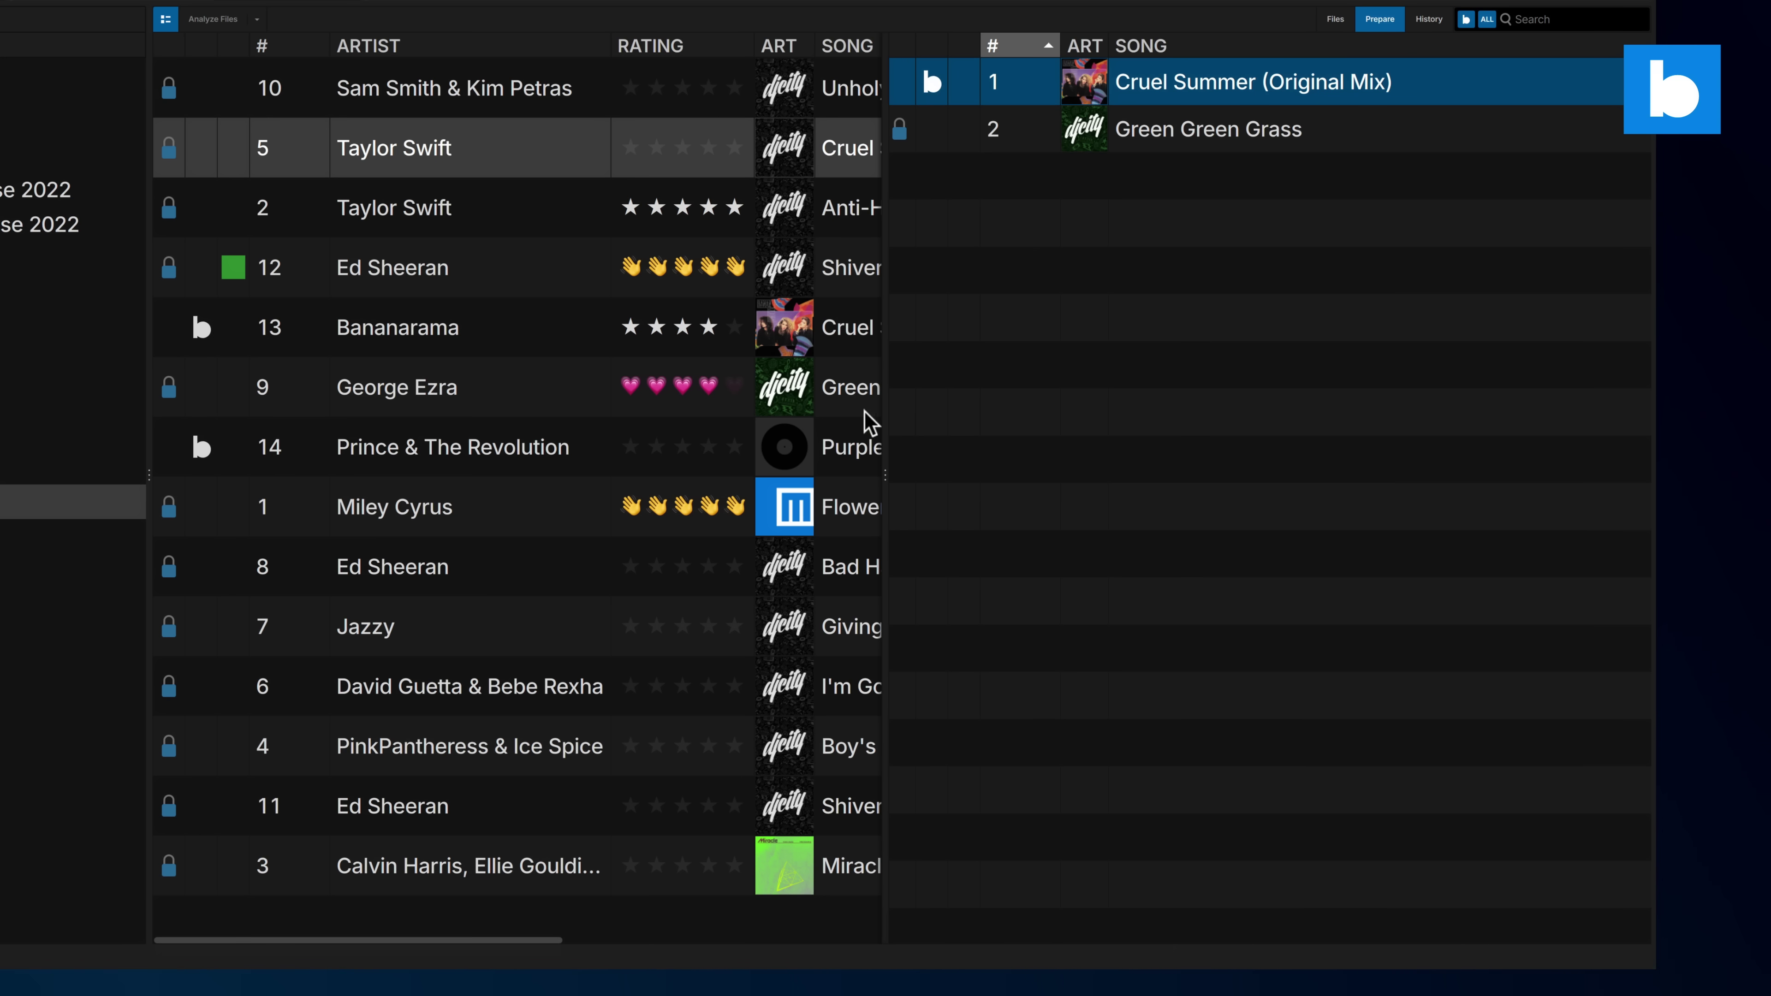
pyautogui.moveTo(889, 488); pyautogui.dragTo(1047, 363)
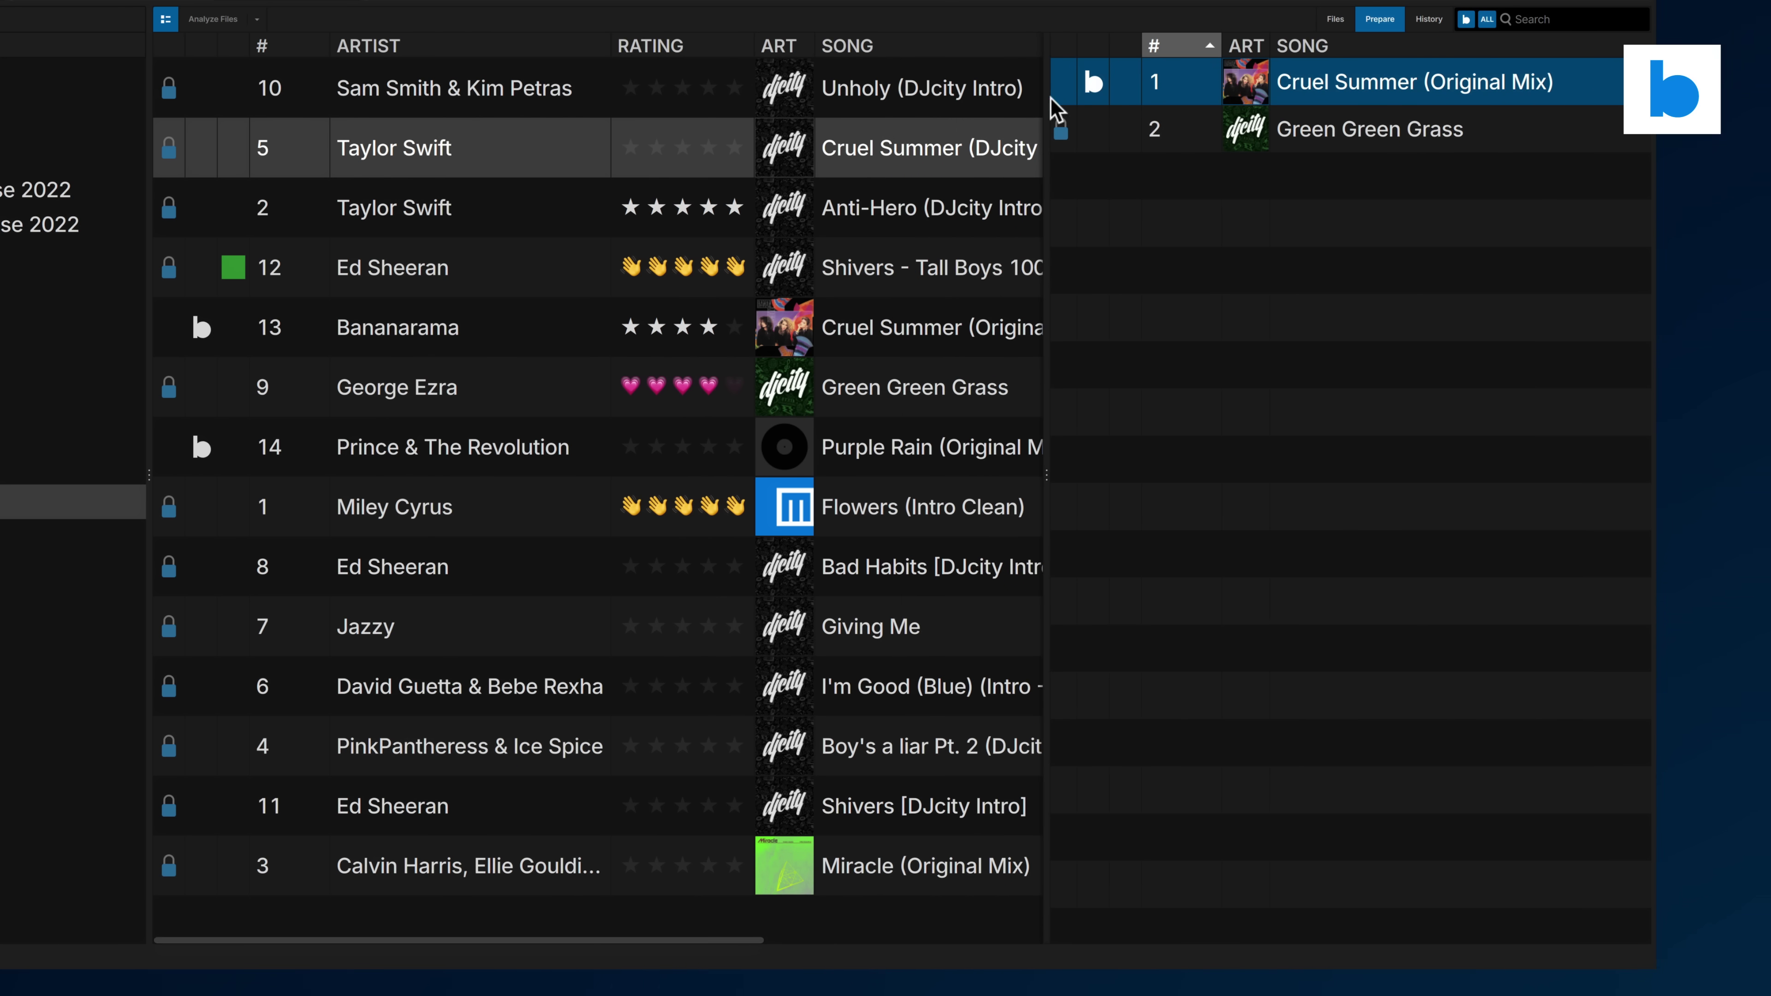
pyautogui.click(518, 204)
pyautogui.click(530, 133)
pyautogui.click(554, 273)
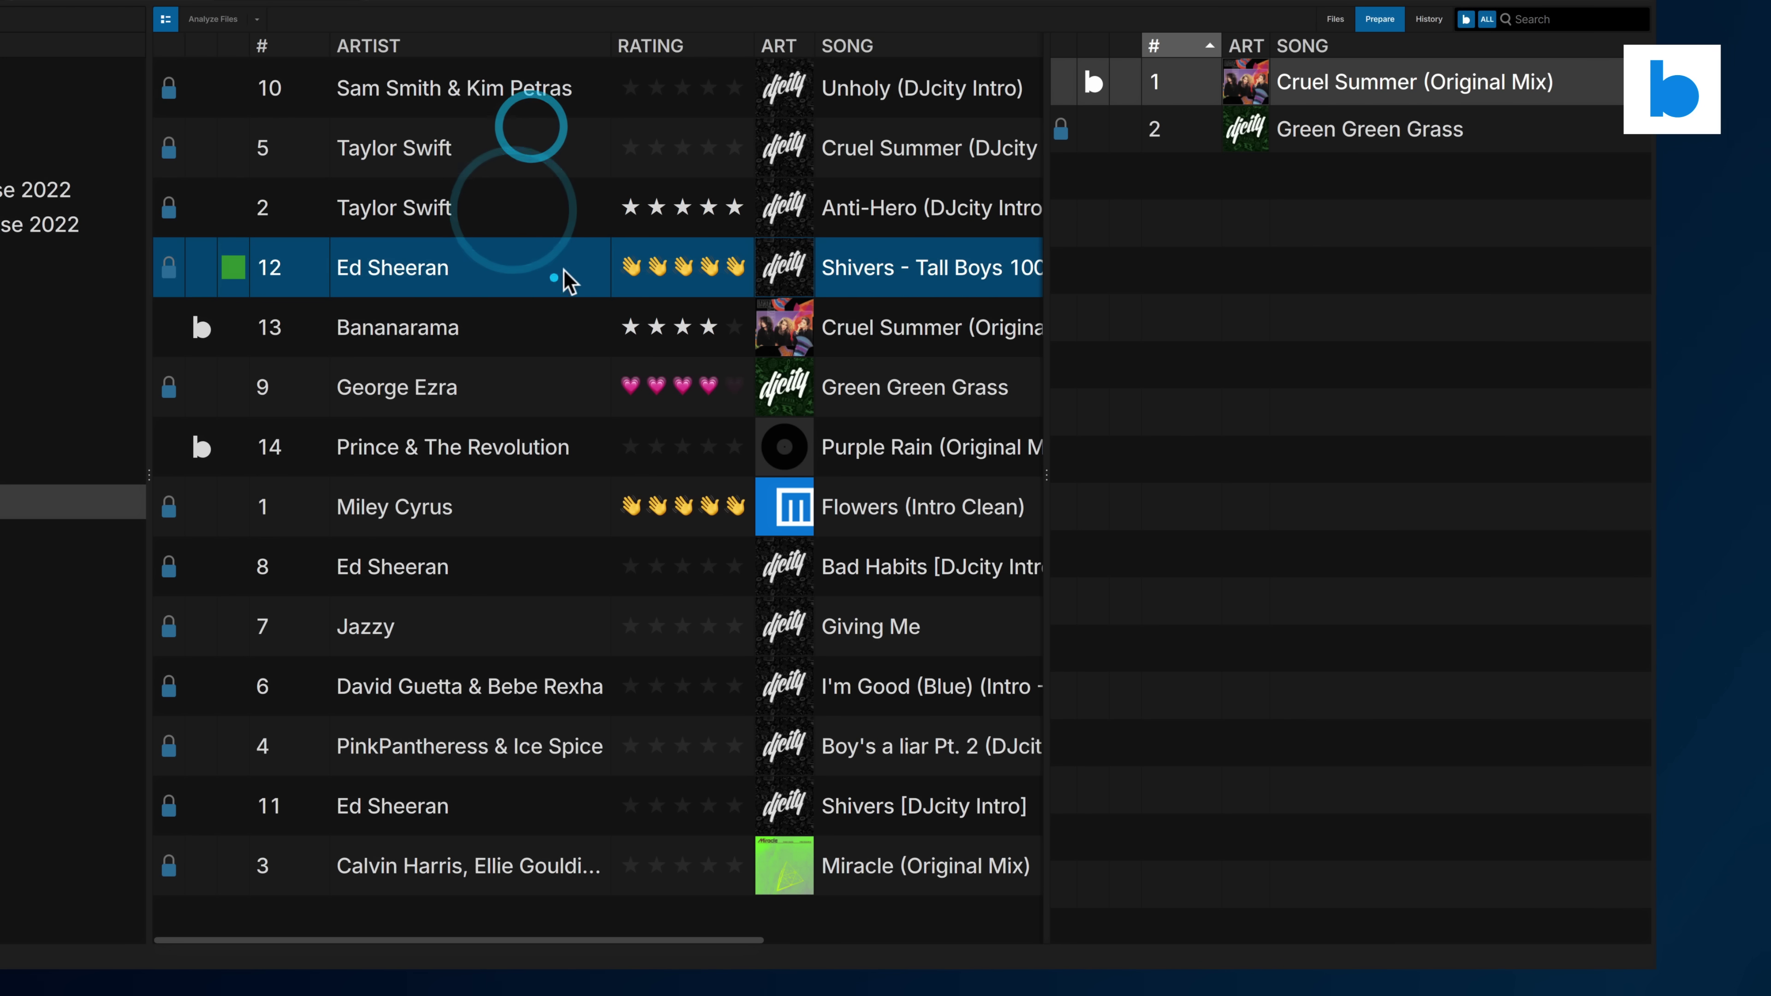
pyautogui.moveTo(1044, 269); pyautogui.dragTo(877, 239)
# Review Cruel Summer and Green Green Grass in the Prepare list
pyautogui.click(1235, 98)
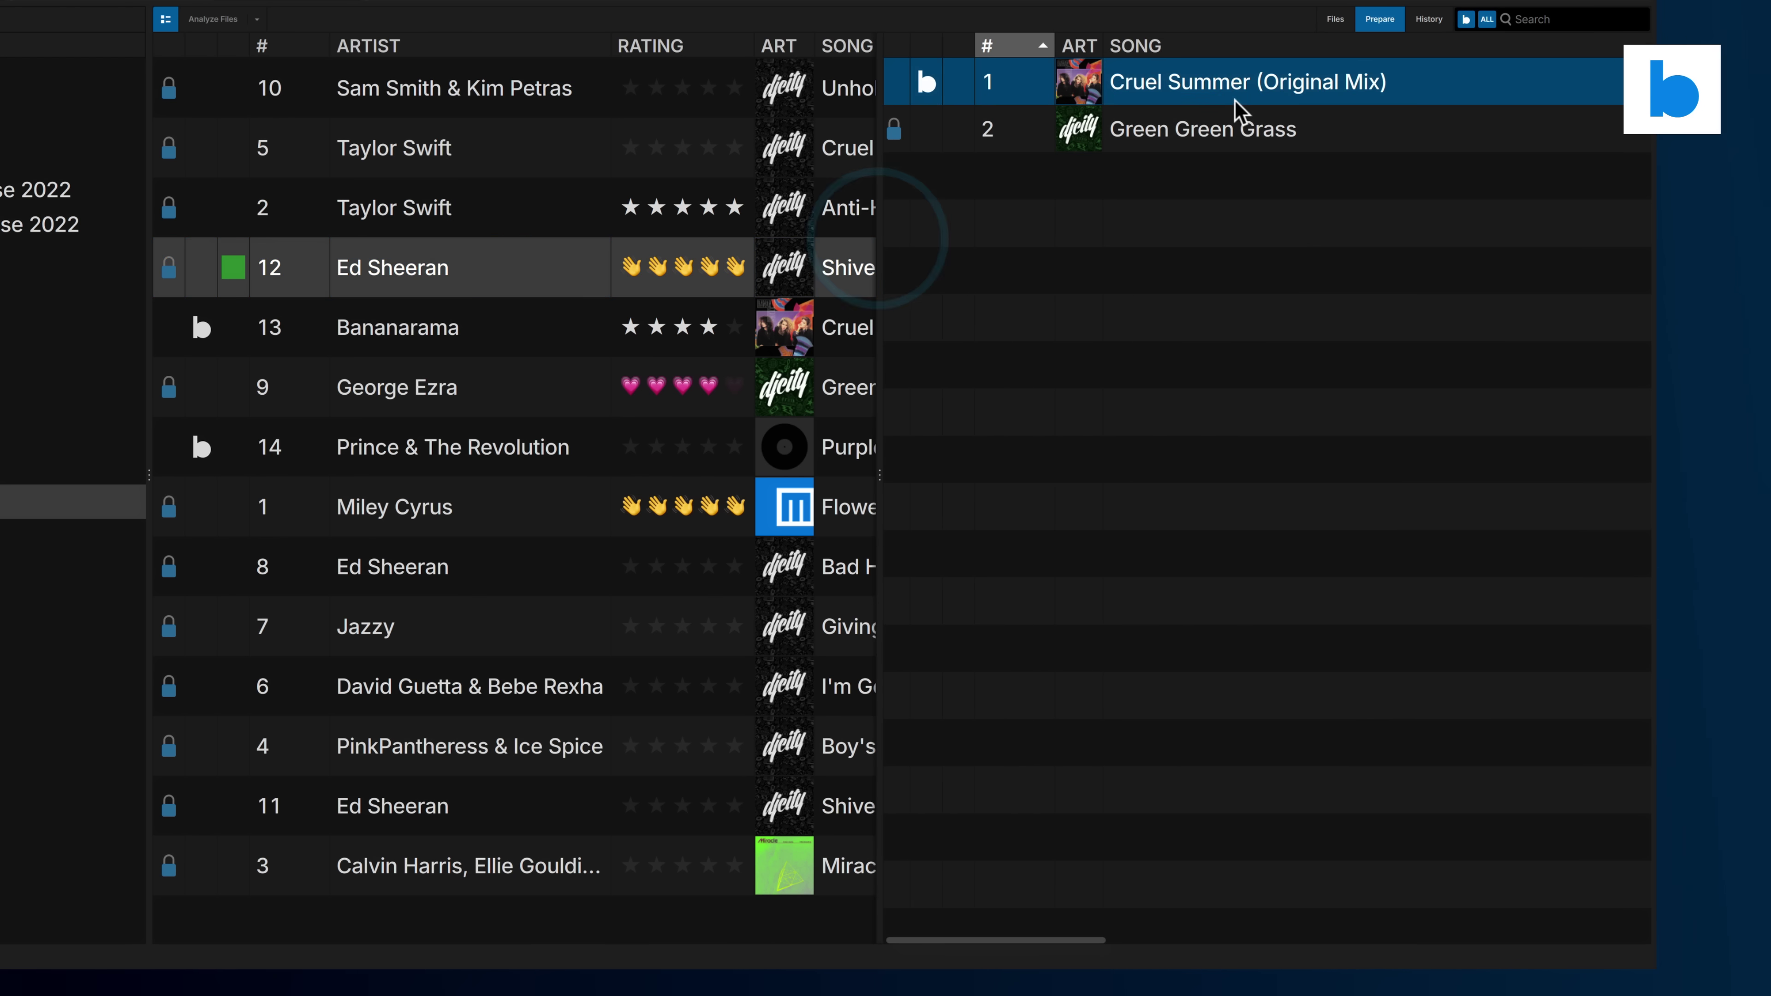
pyautogui.click(1227, 127)
pyautogui.click(1233, 84)
pyautogui.click(1236, 131)
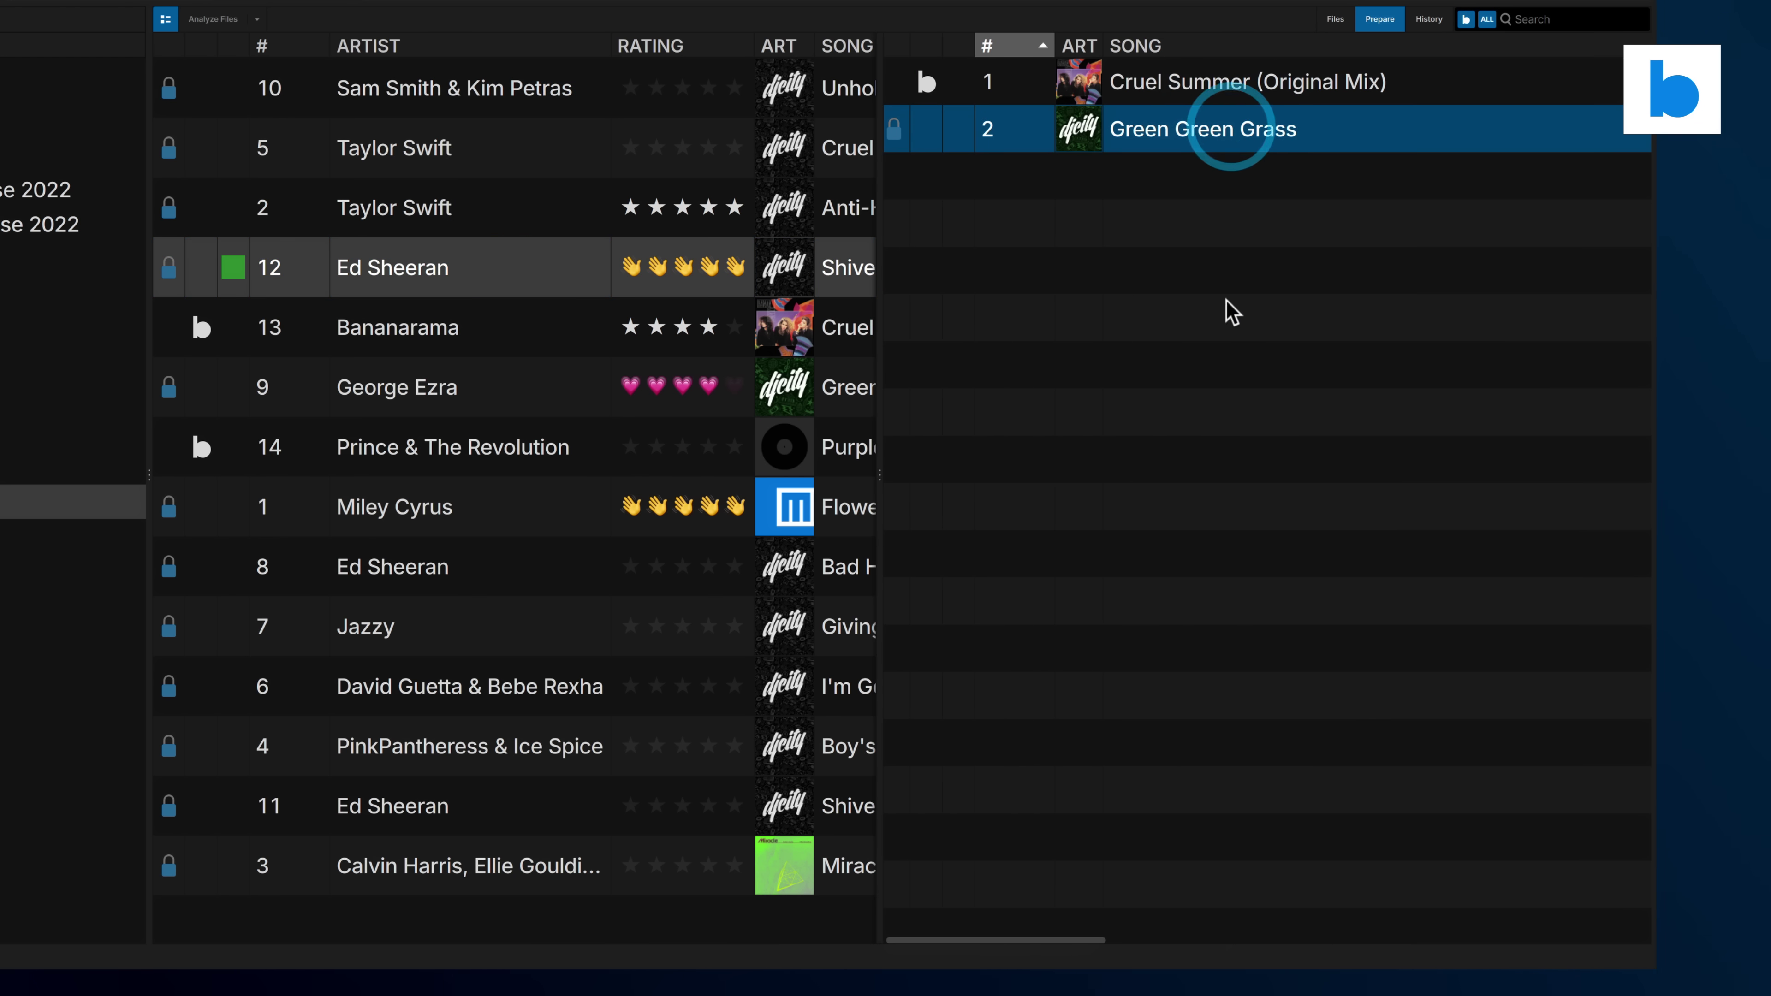
pyautogui.click(1199, 231)
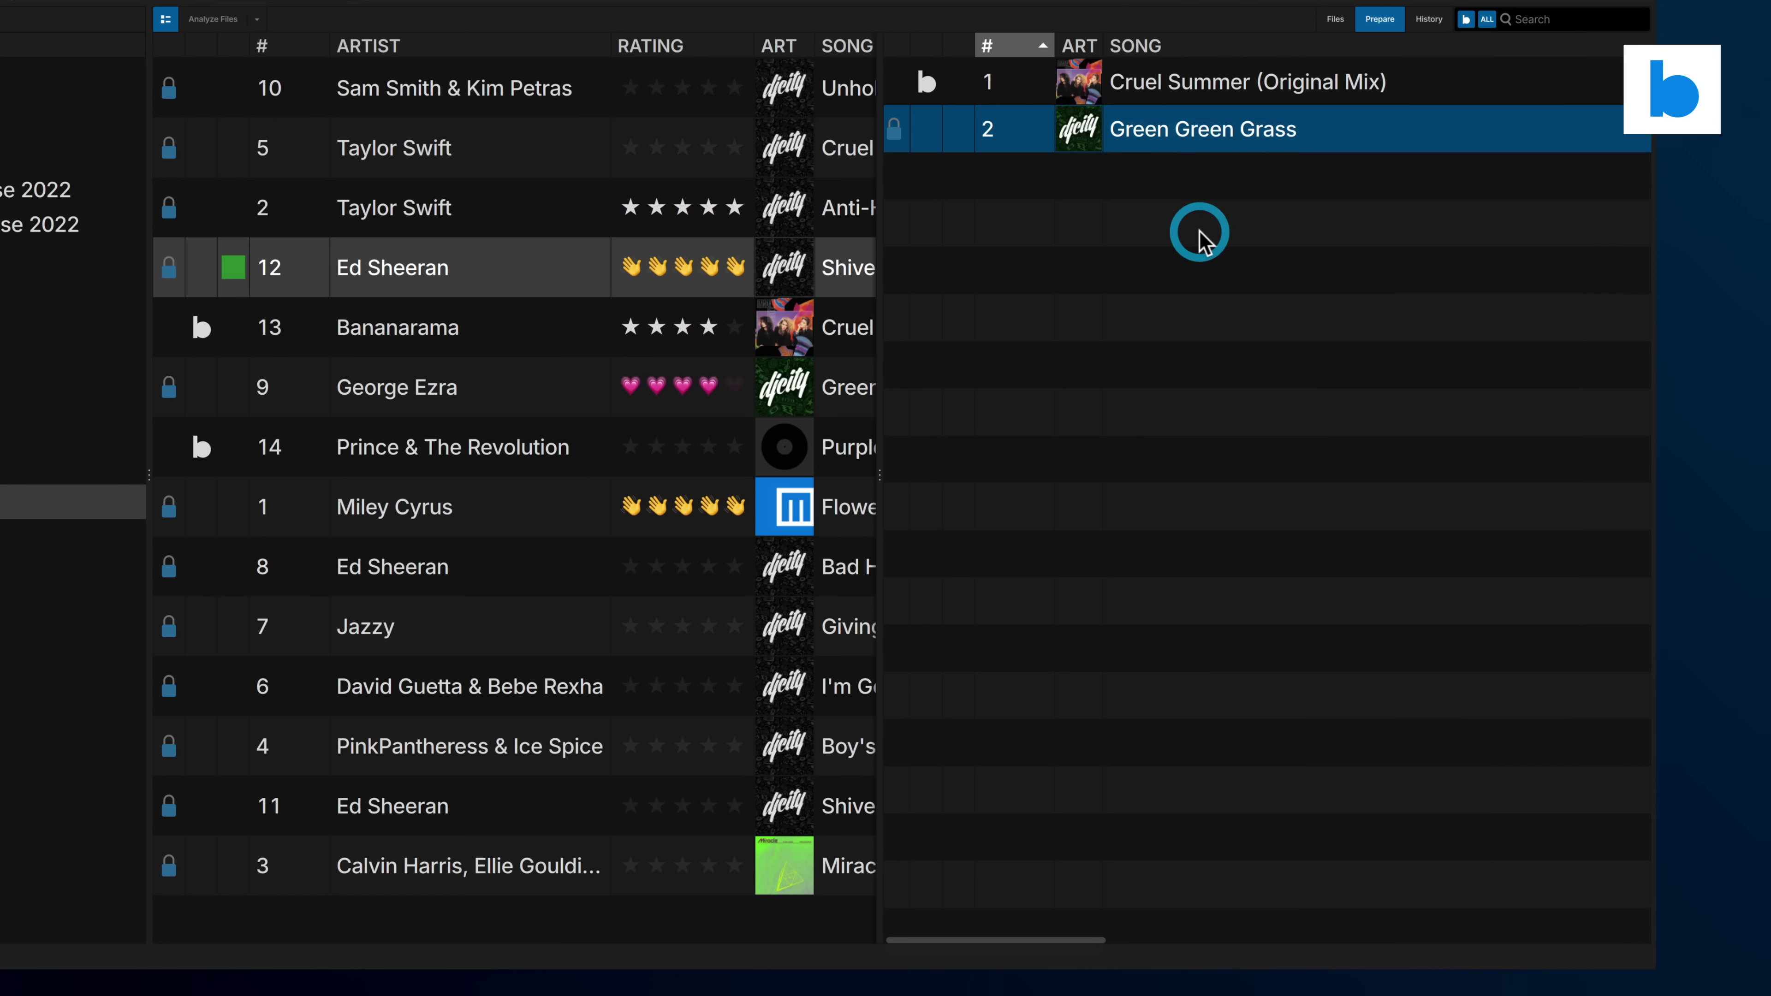
pyautogui.click(1200, 87)
pyautogui.click(1199, 127)
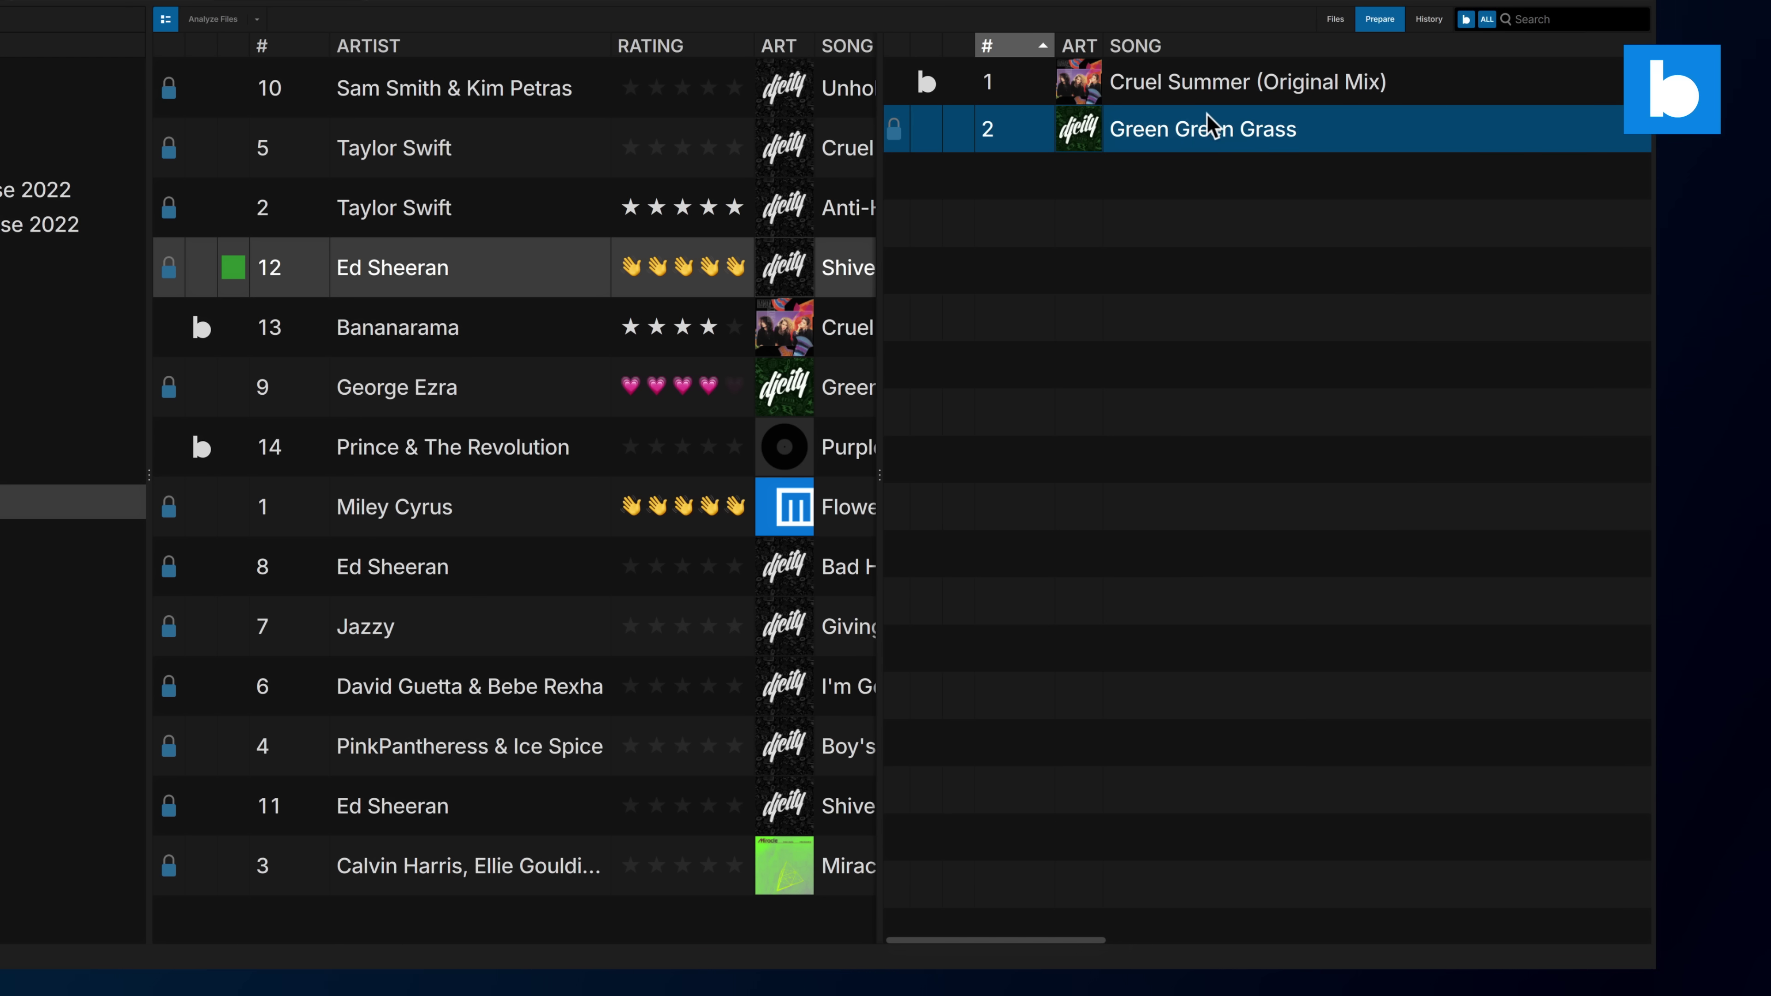
pyautogui.click(1218, 88)
pyautogui.click(1201, 122)
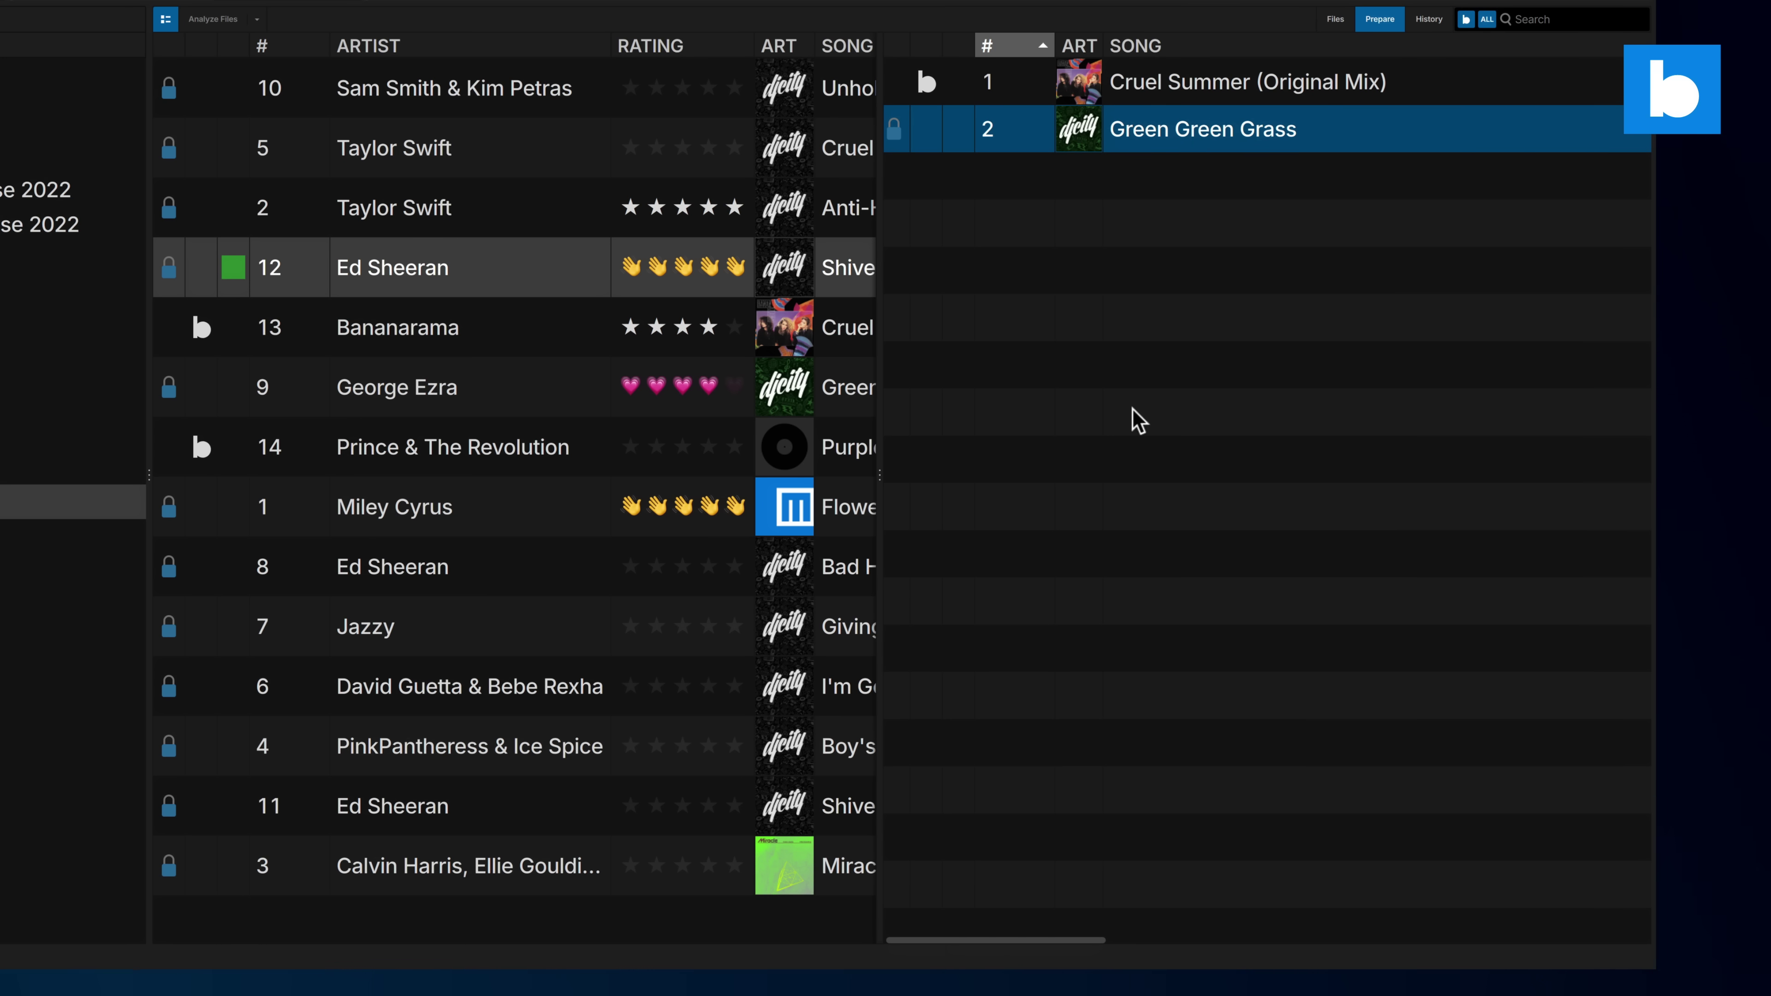
pyautogui.click(1430, 19)
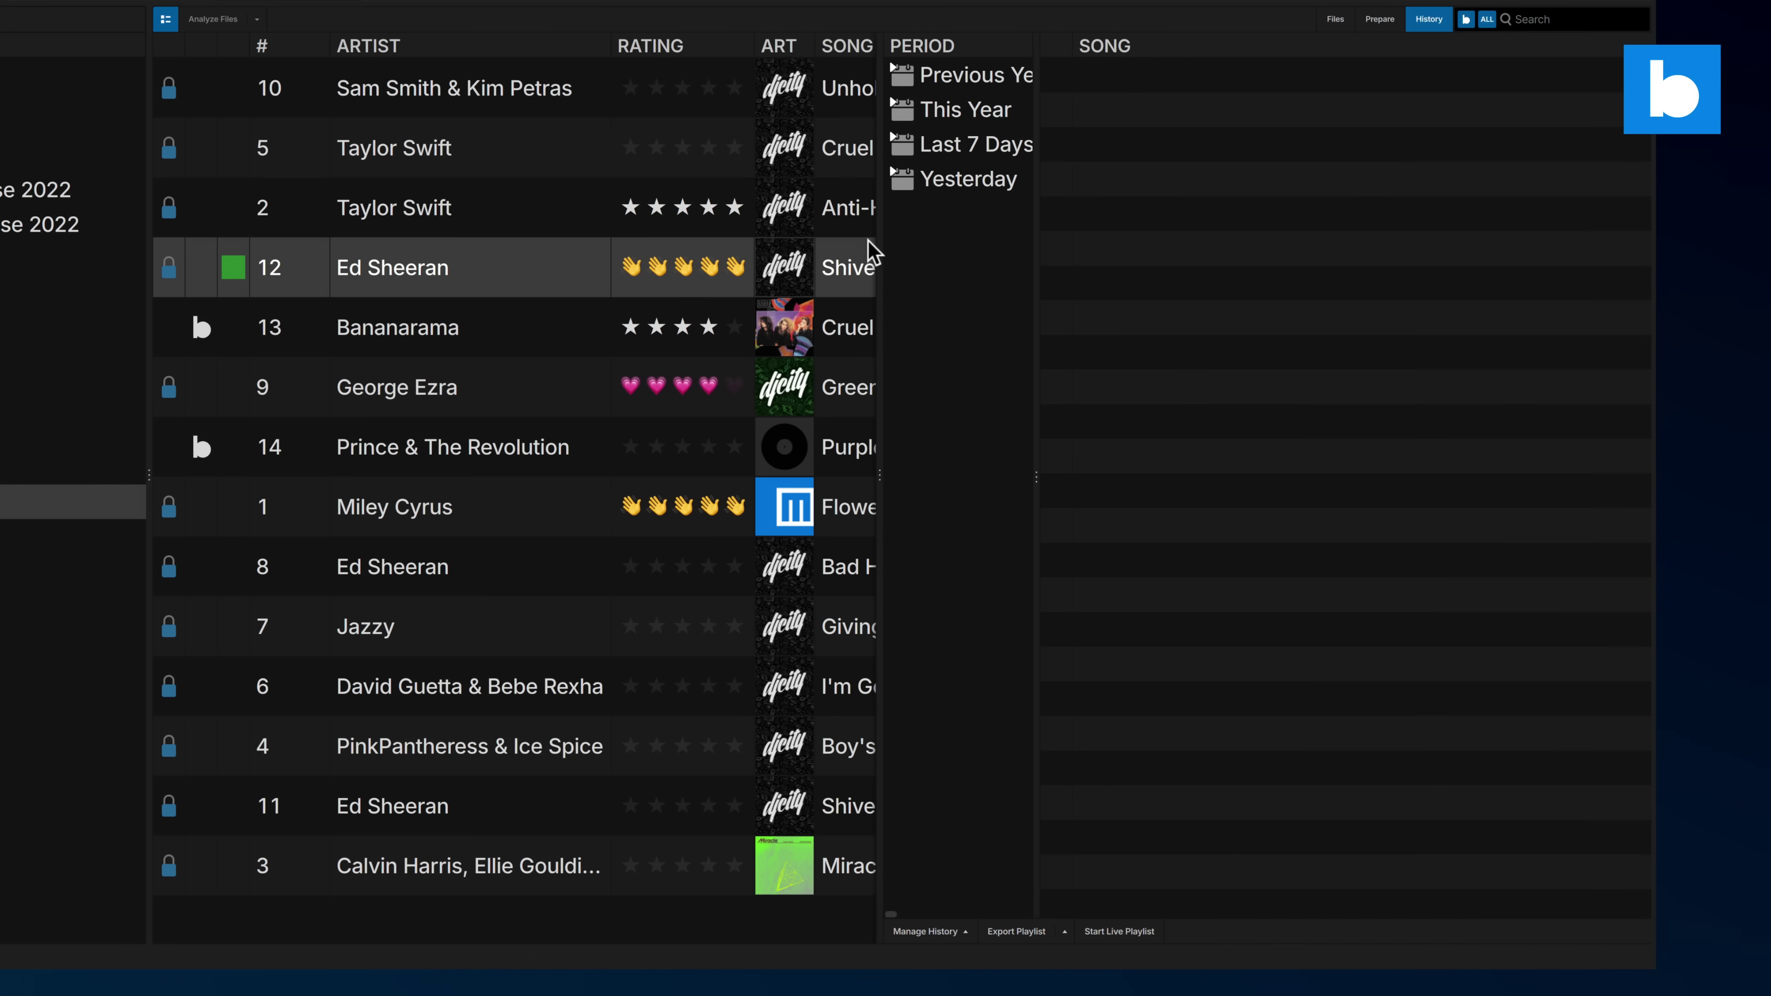
pyautogui.click(1335, 19)
pyautogui.click(1431, 21)
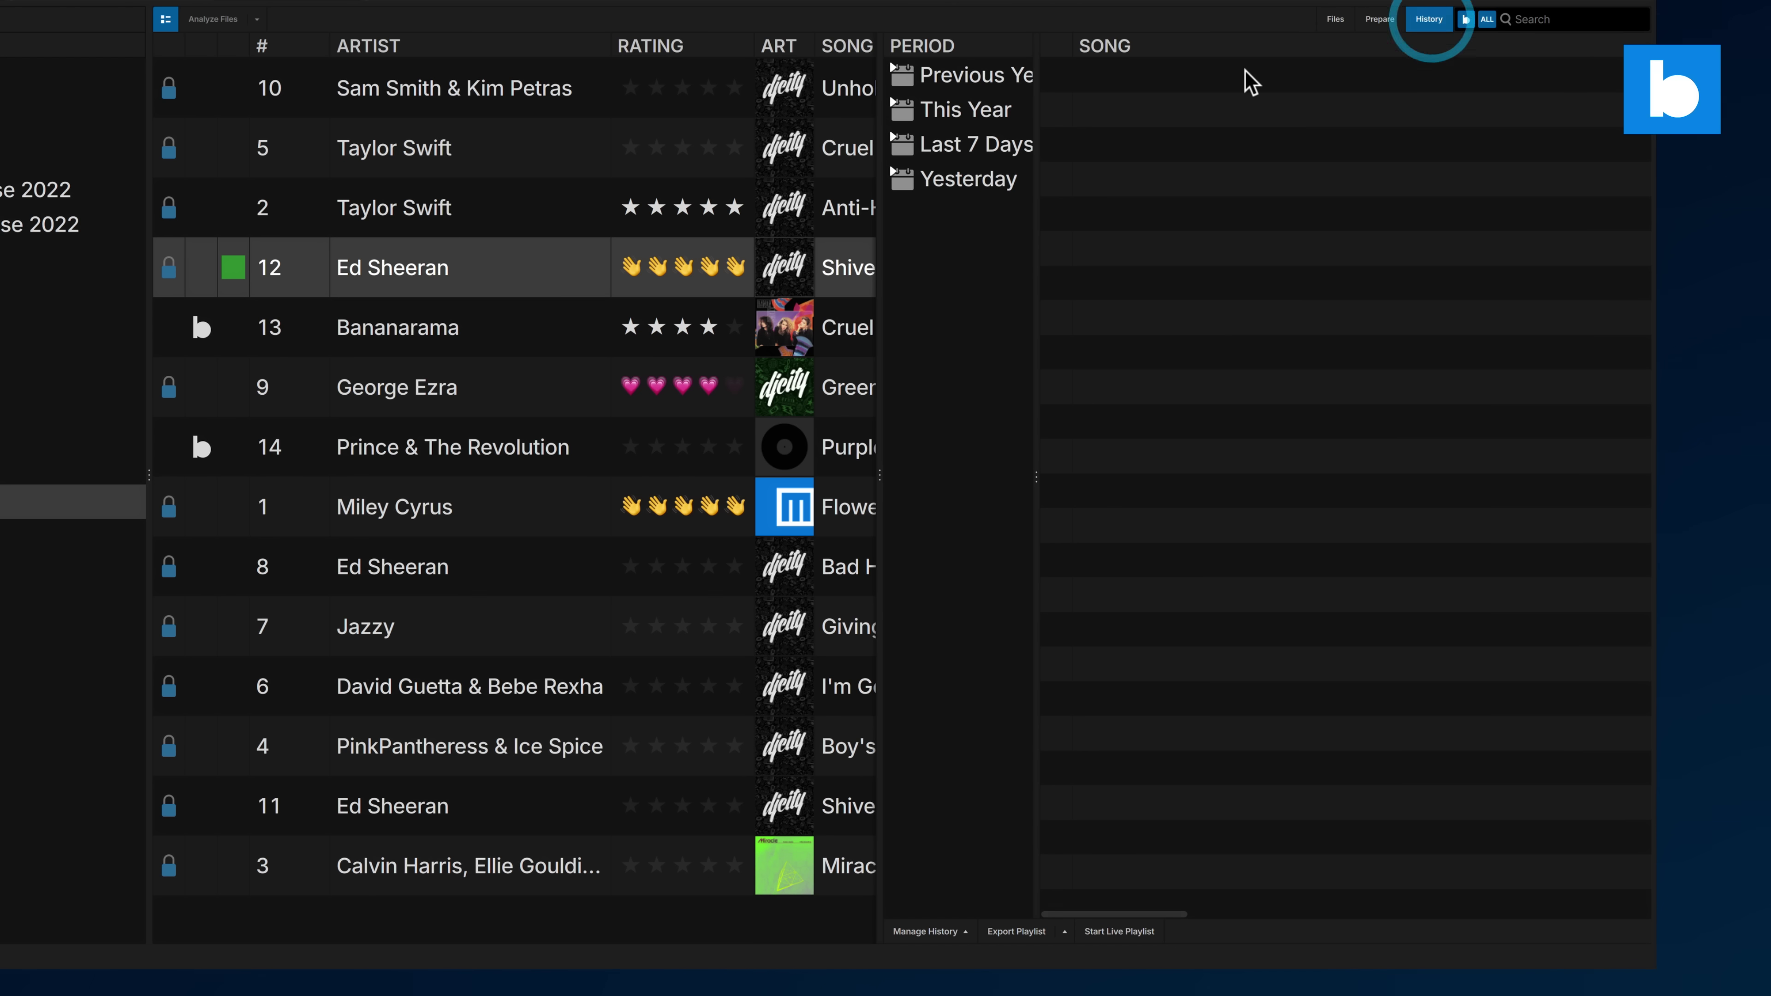
pyautogui.click(1374, 24)
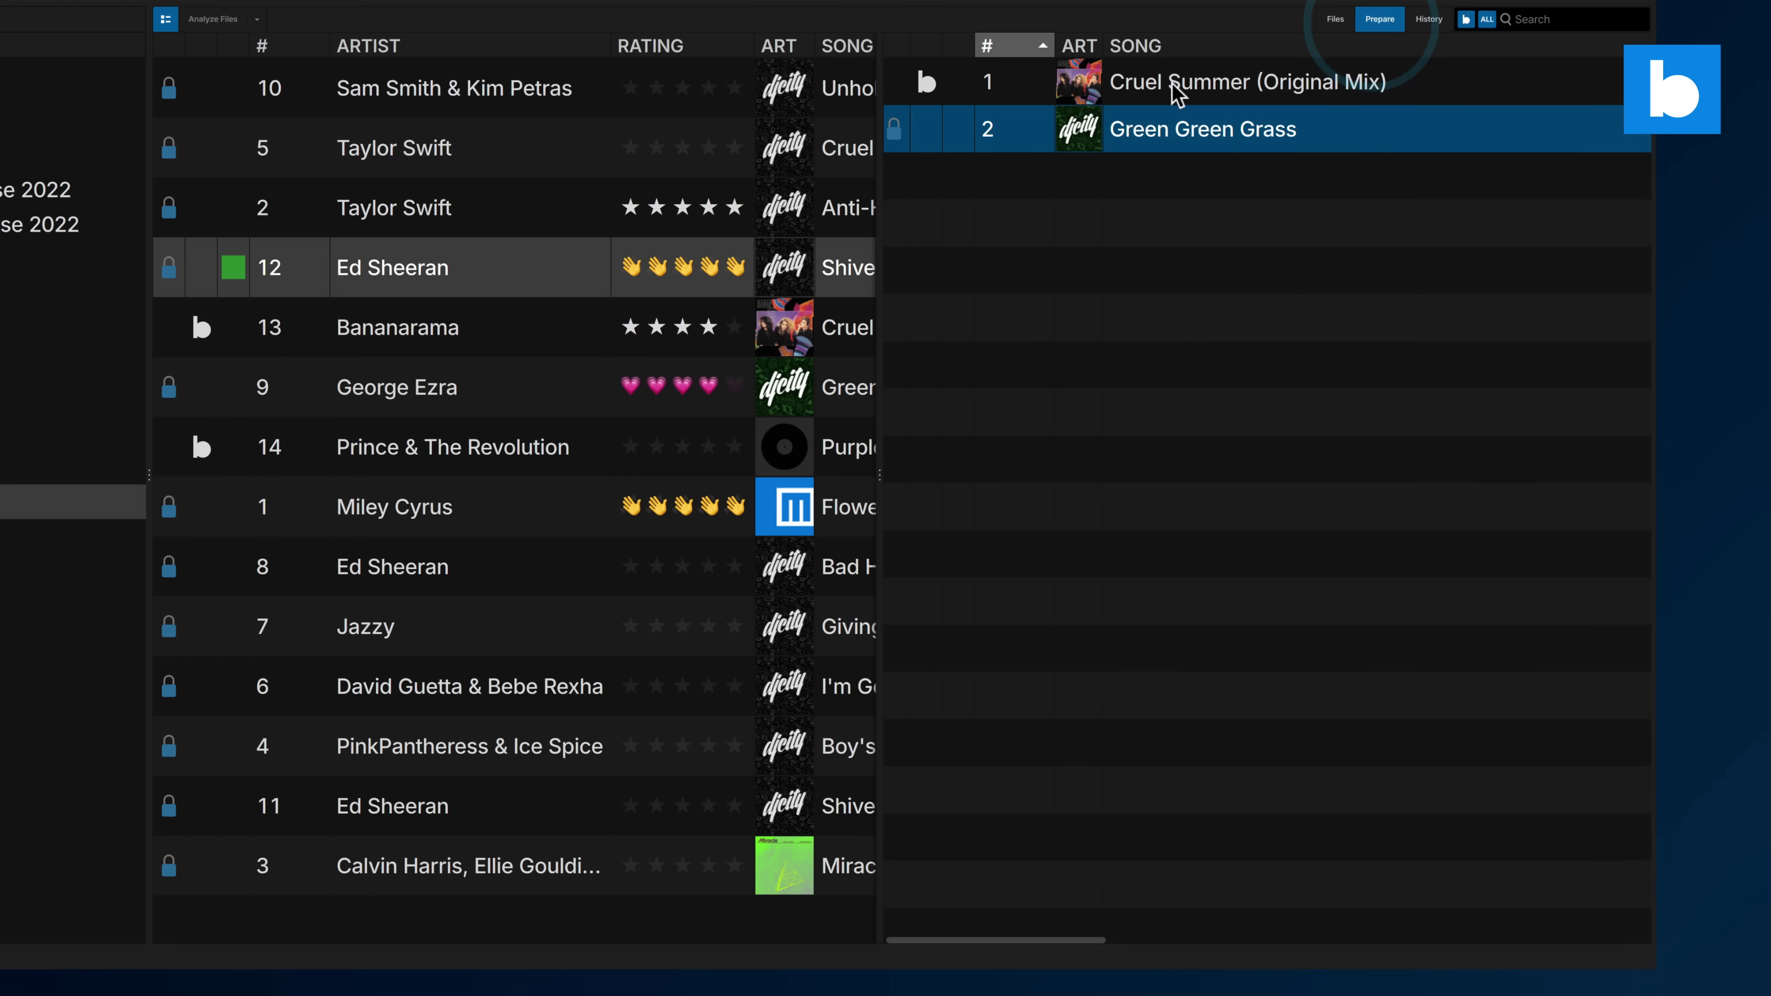
pyautogui.click(1231, 123)
pyautogui.click(1257, 94)
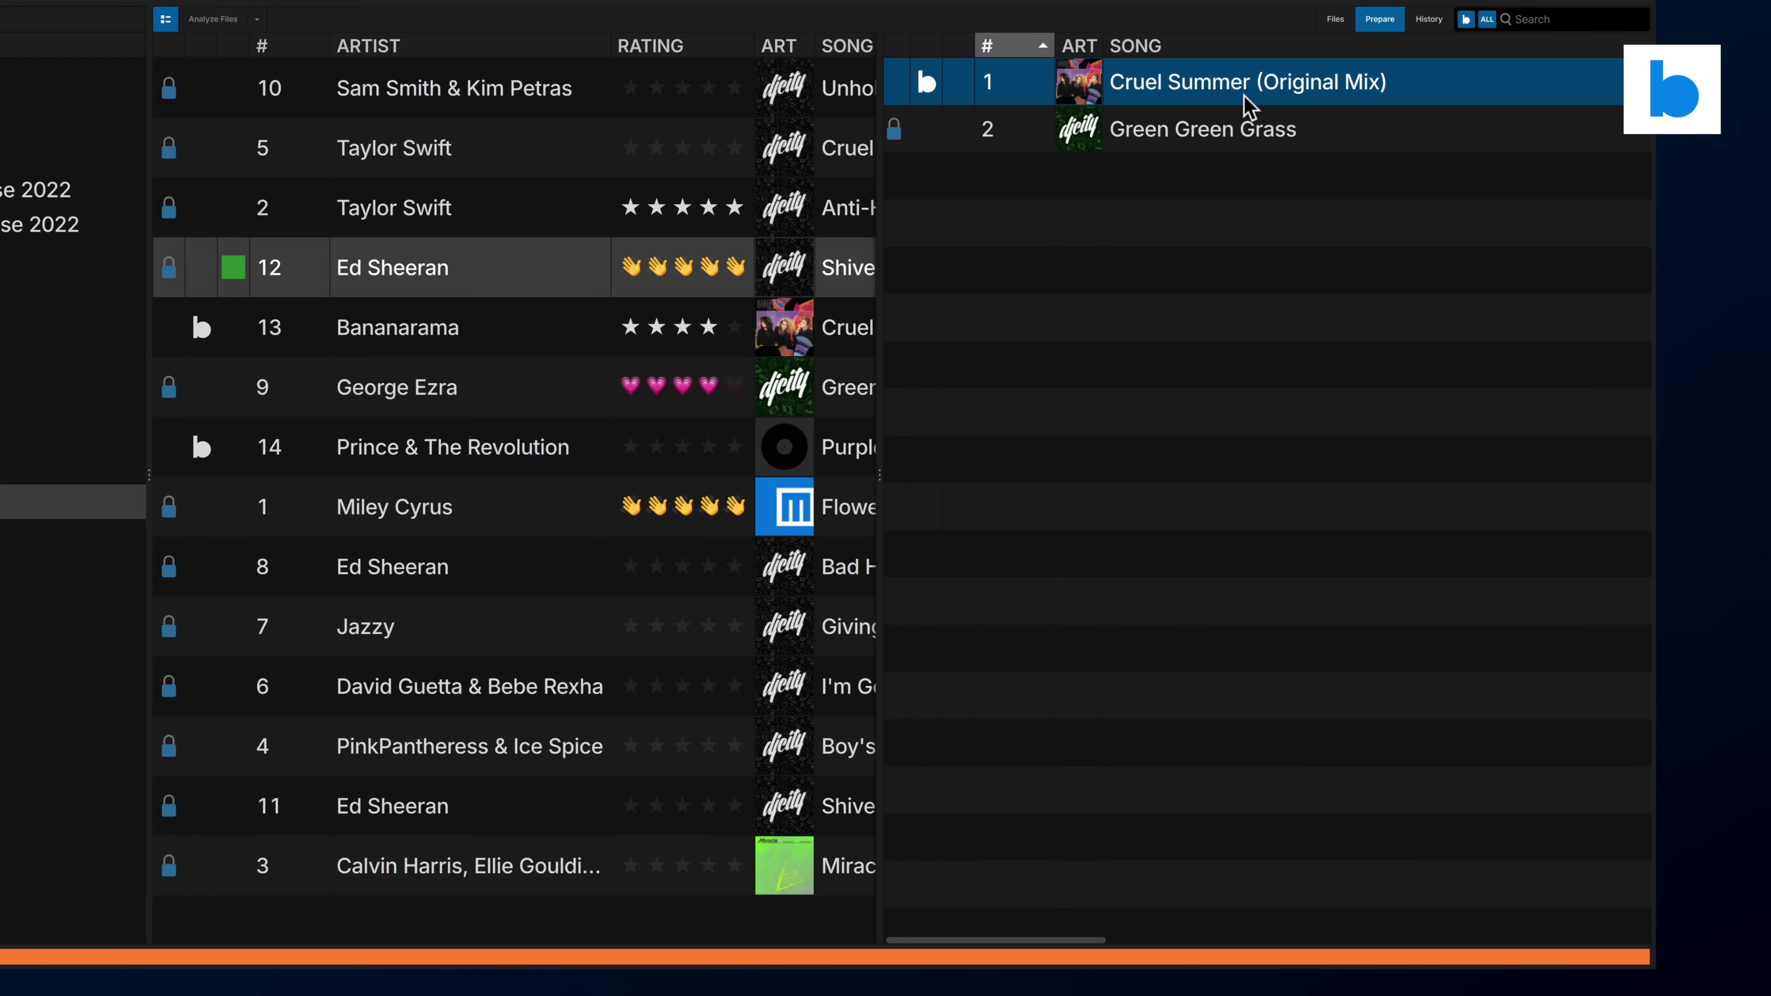
pyautogui.click(528, 246)
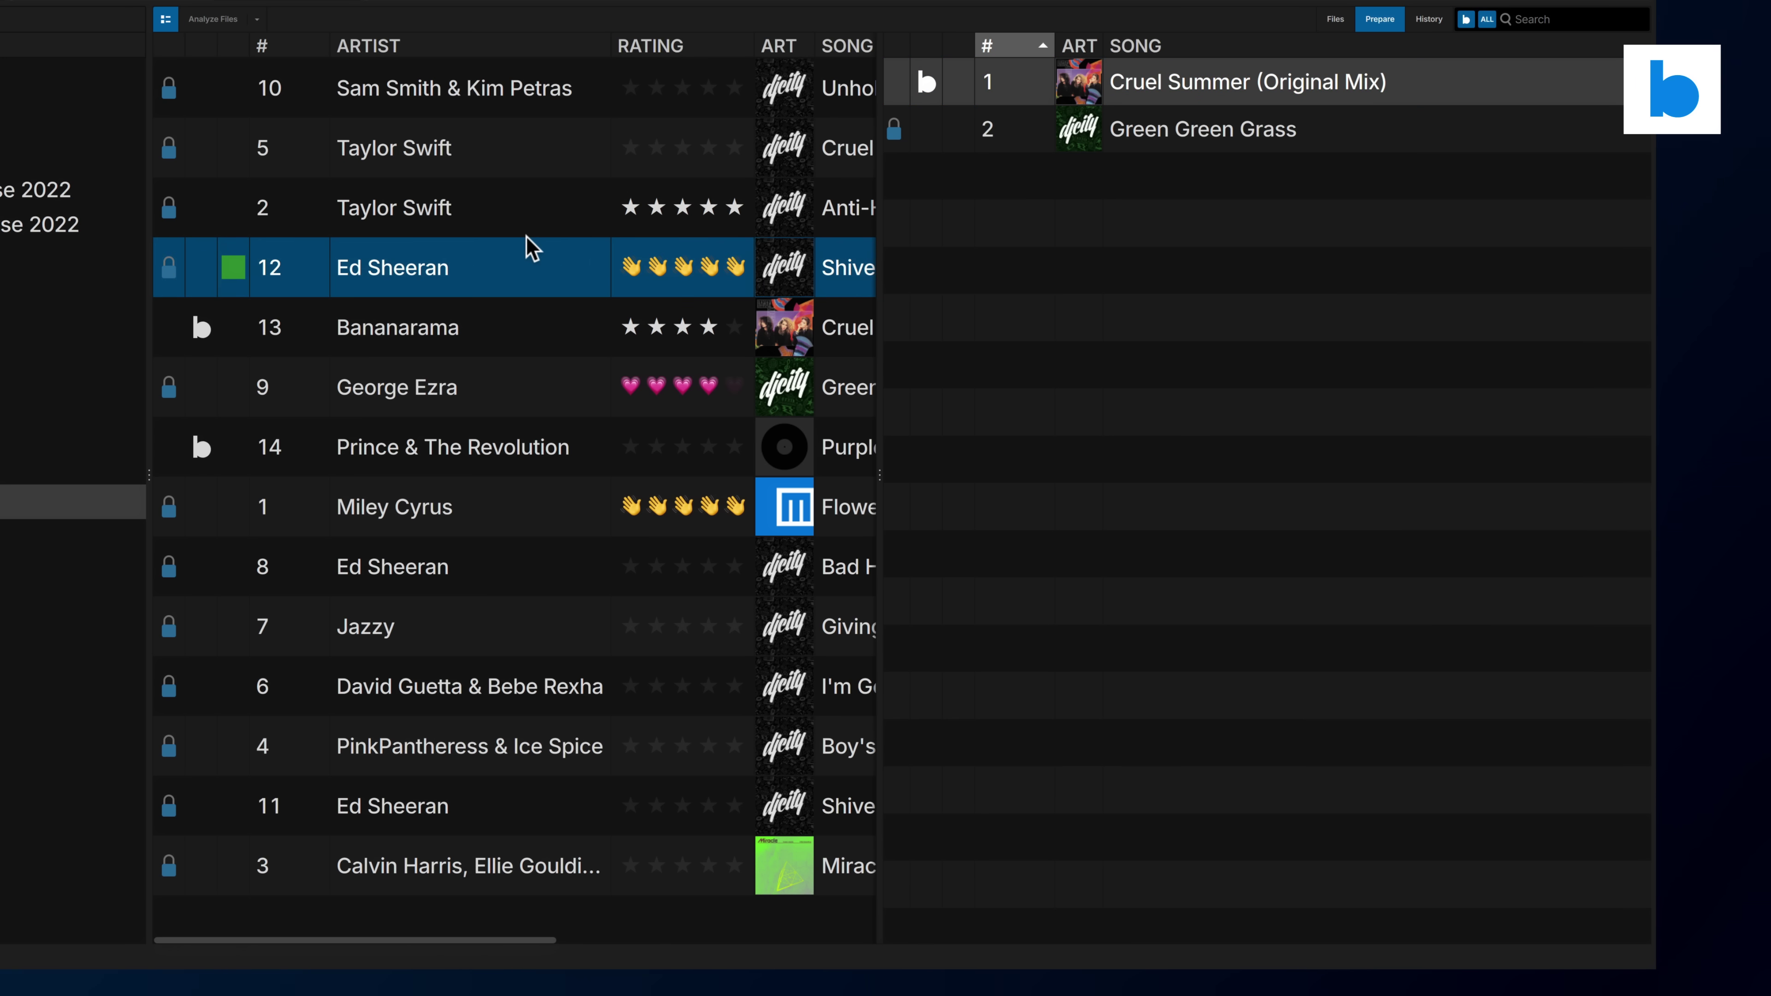
pyautogui.click(490, 201)
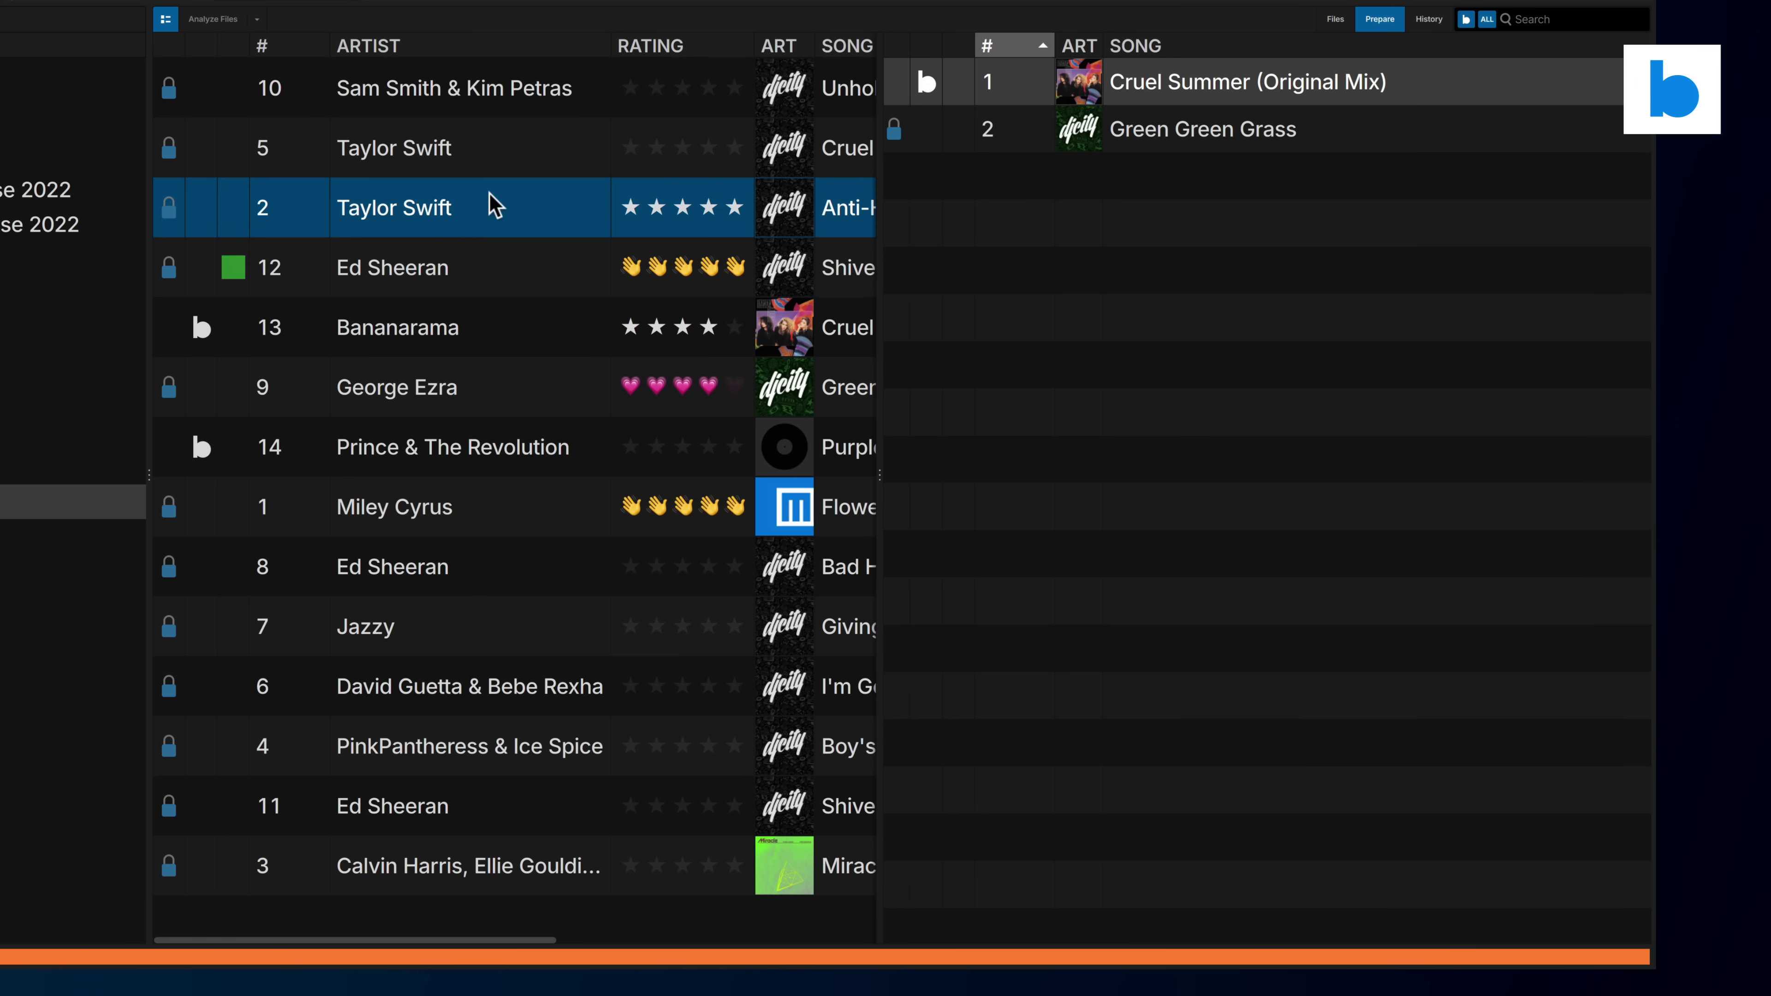
pyautogui.click(1159, 128)
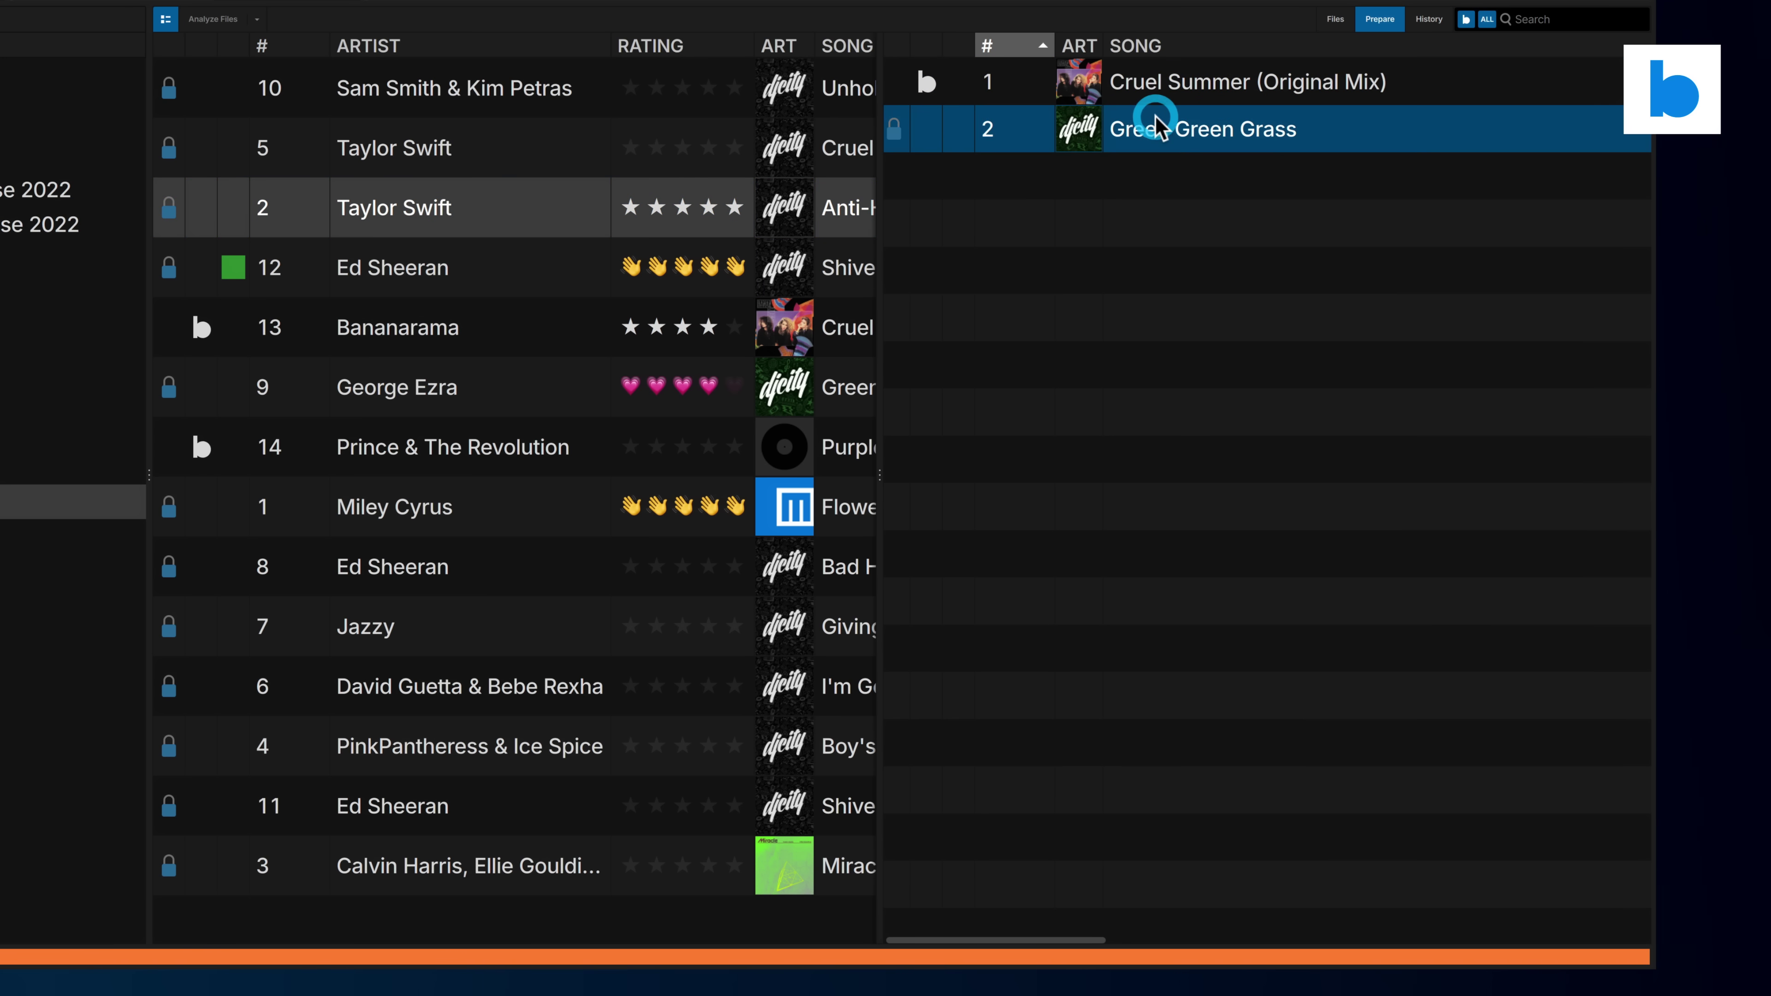
pyautogui.click(1166, 90)
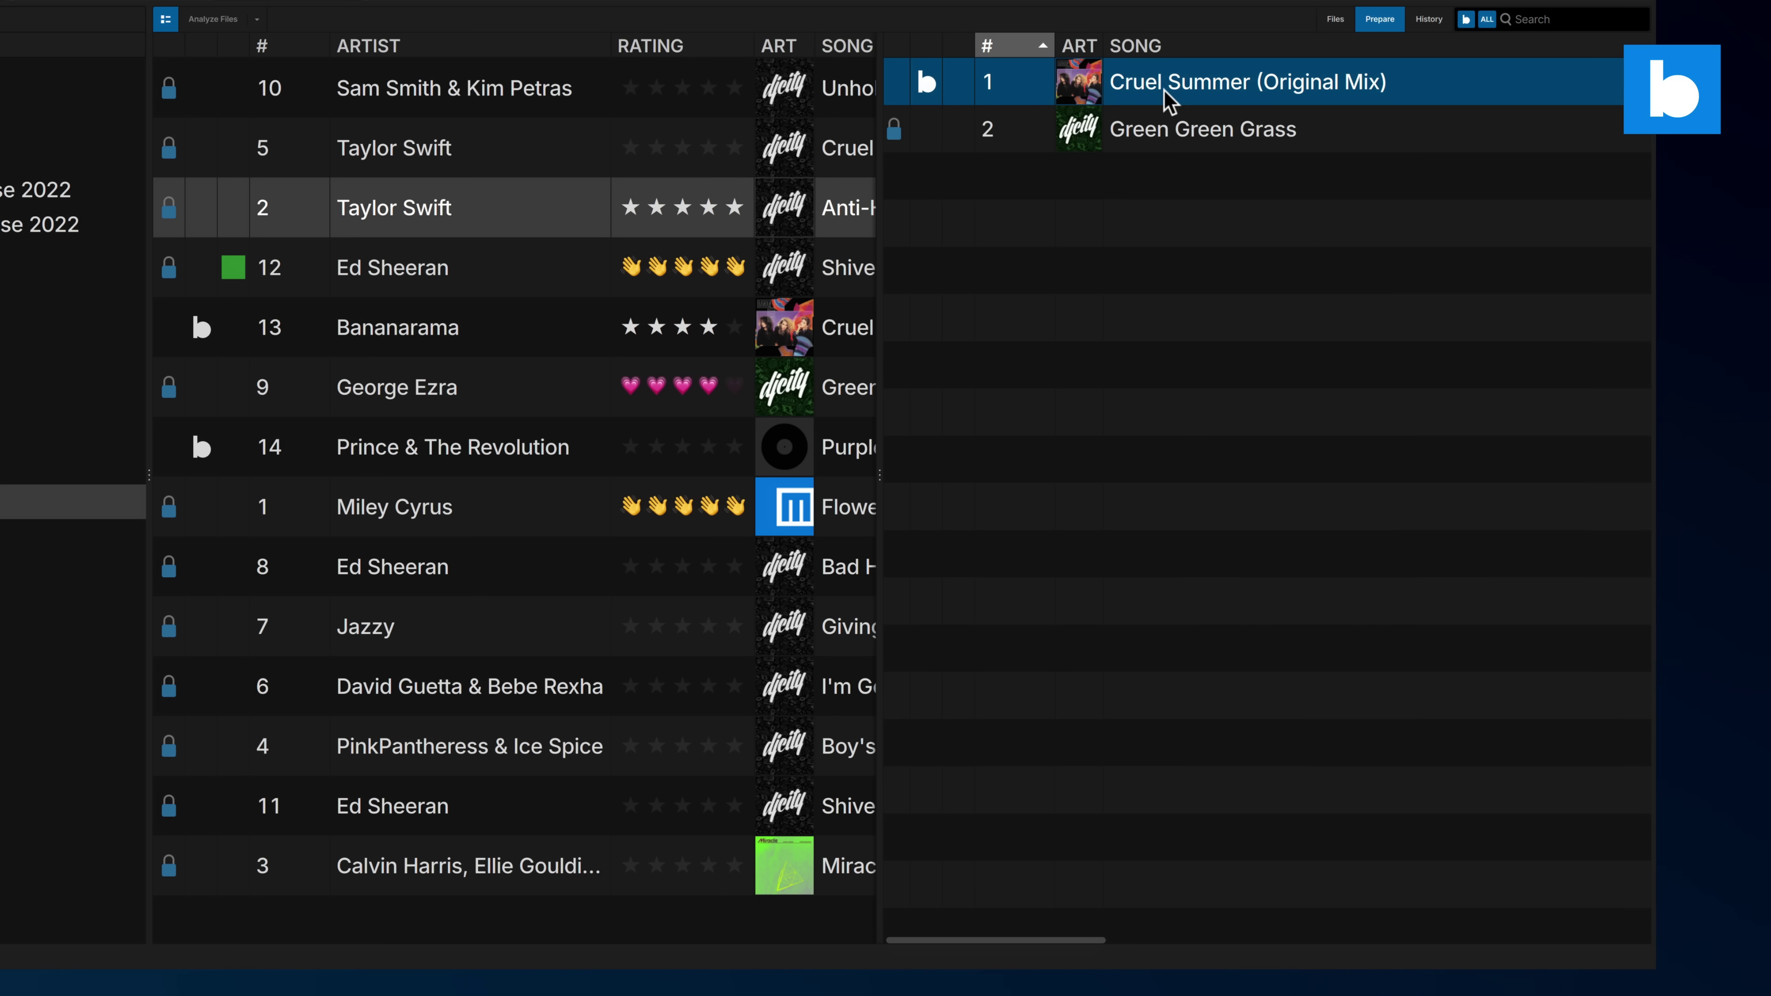
# Close the Prepare panel and open Select Track Color for Anti-Hero (DJcity Intro)
pyautogui.click(1387, 22)
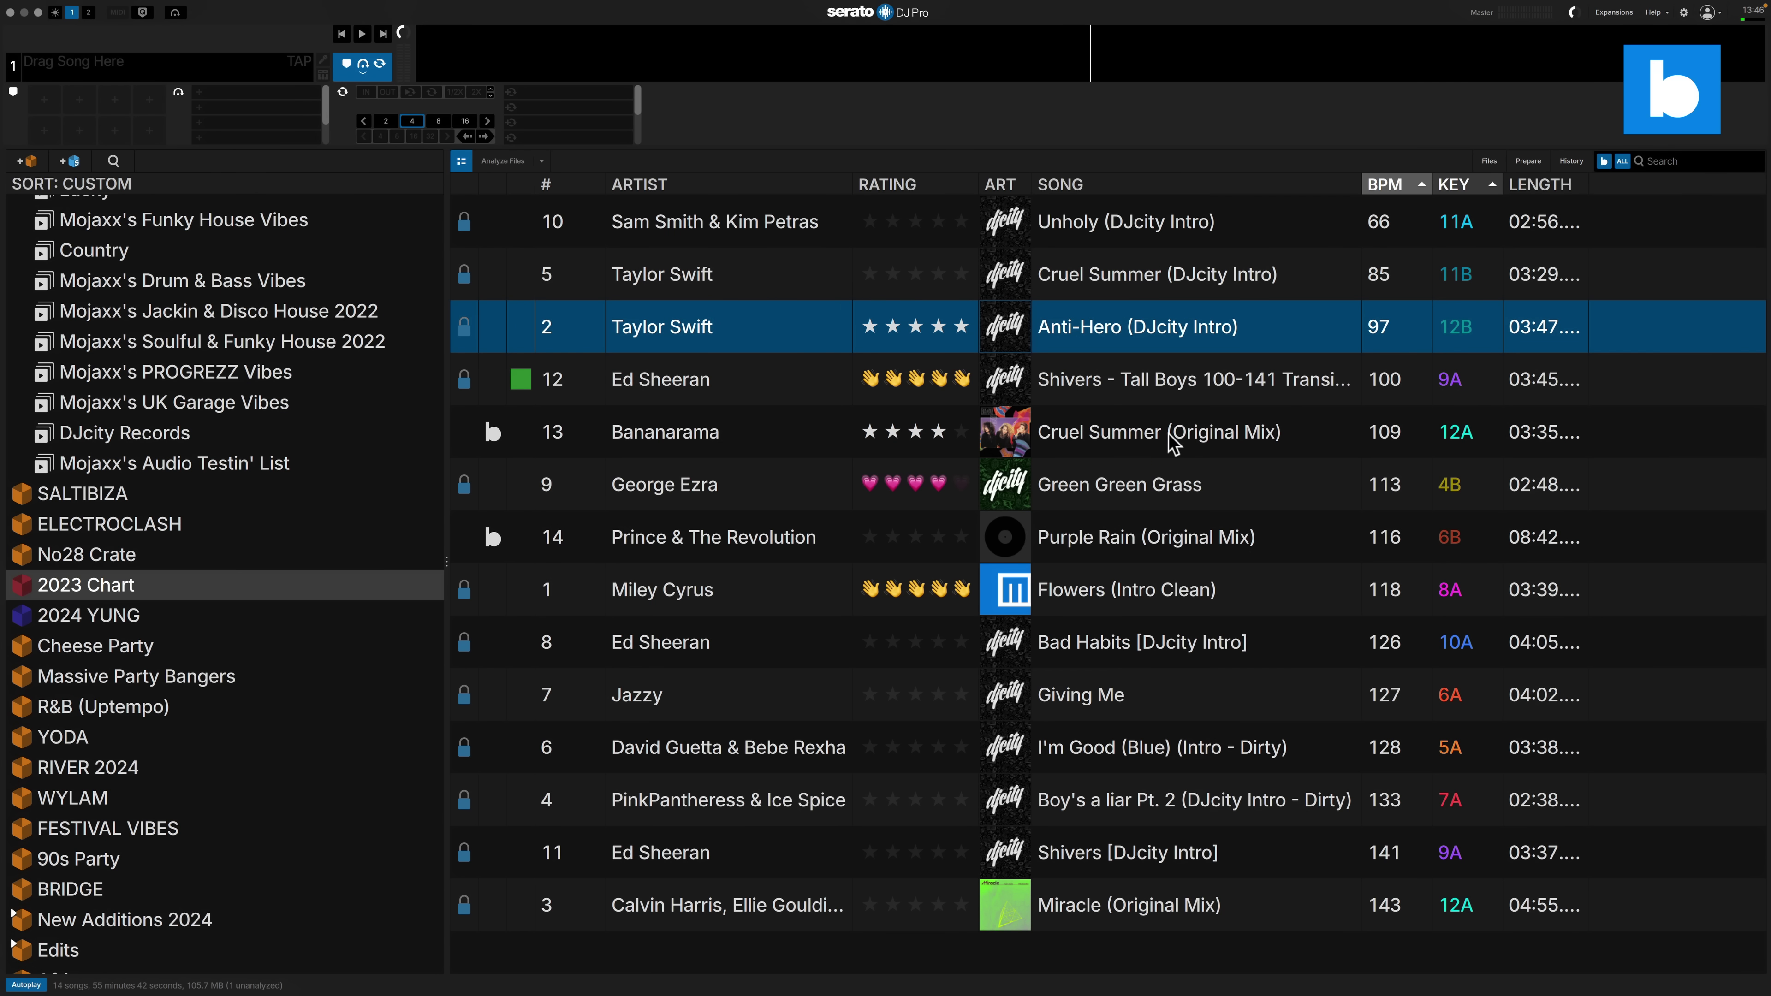
pyautogui.rightClick(1105, 319)
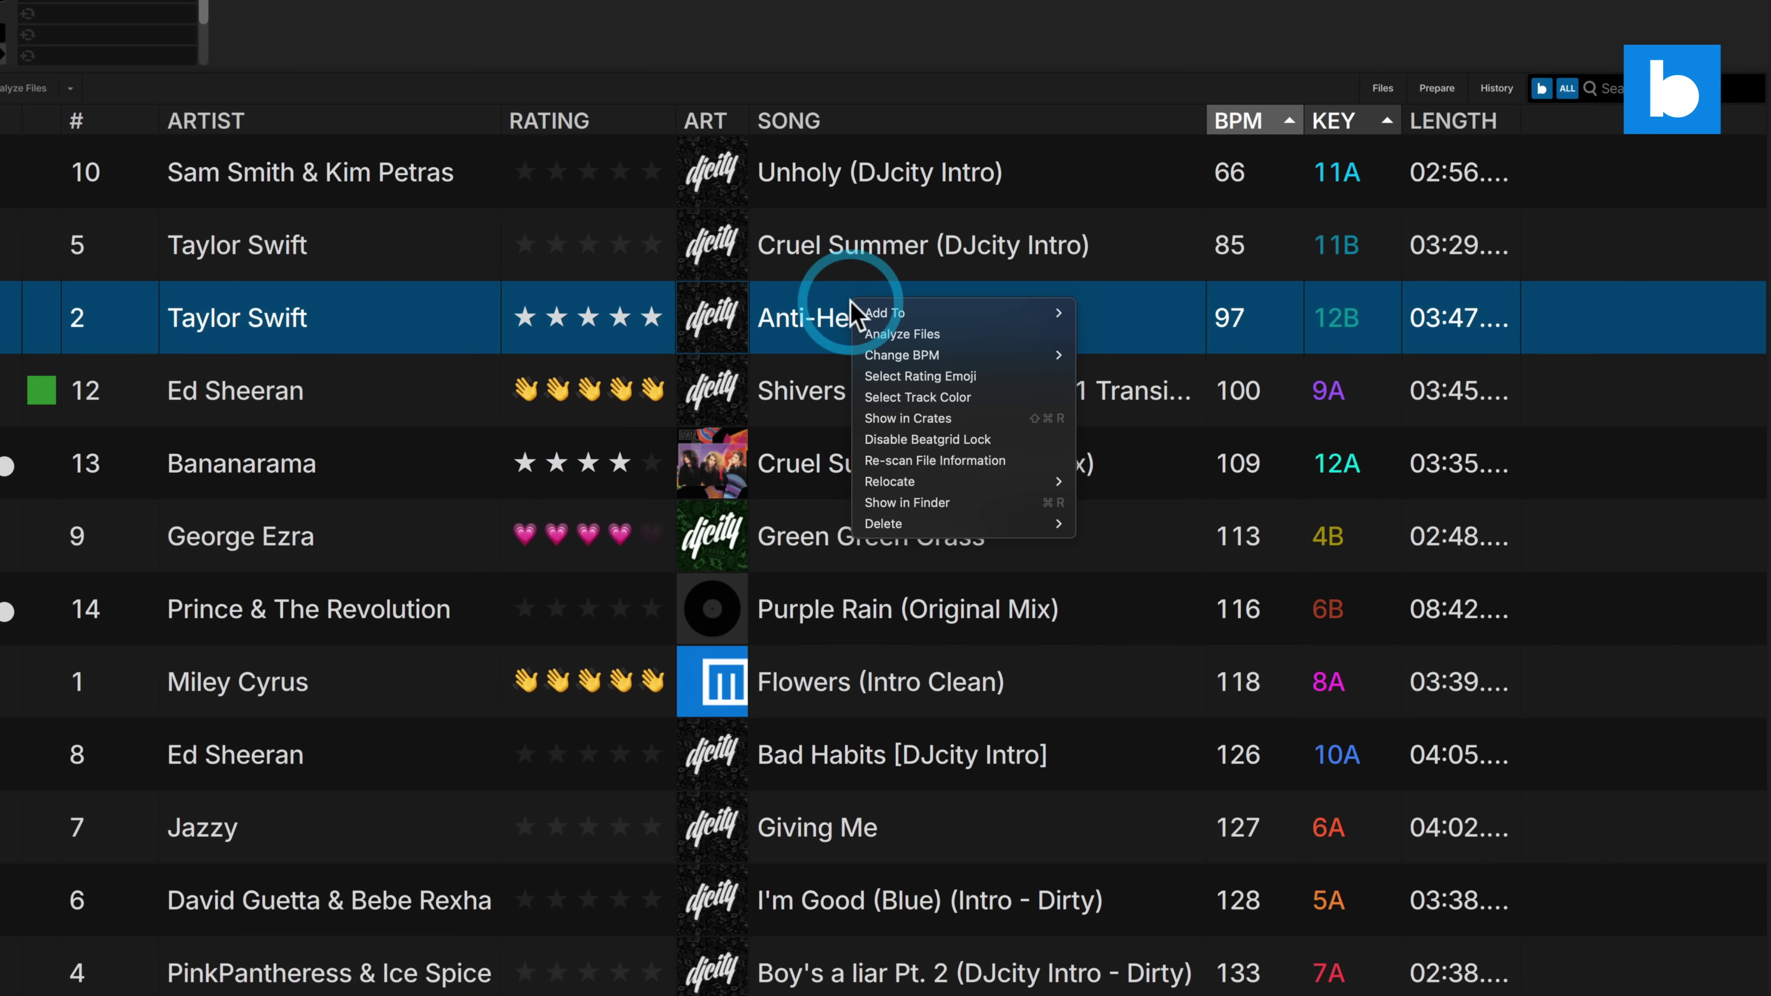
pyautogui.moveTo(868, 311)
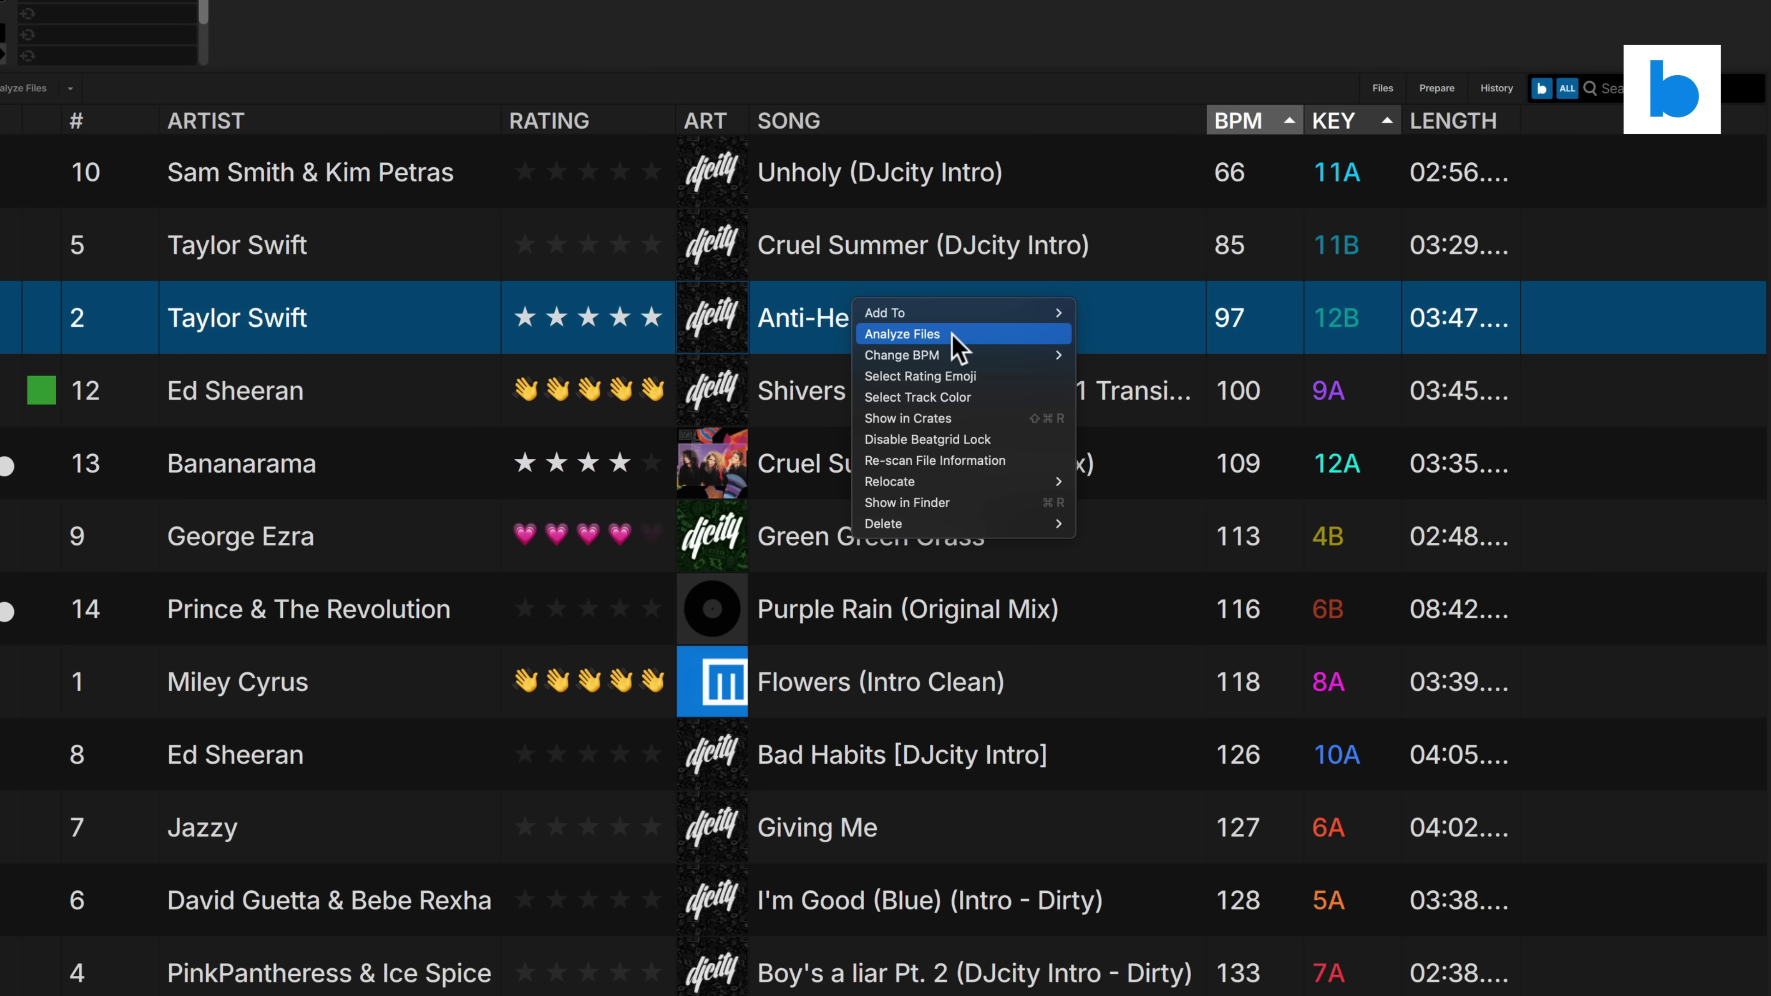
pyautogui.moveTo(951, 352)
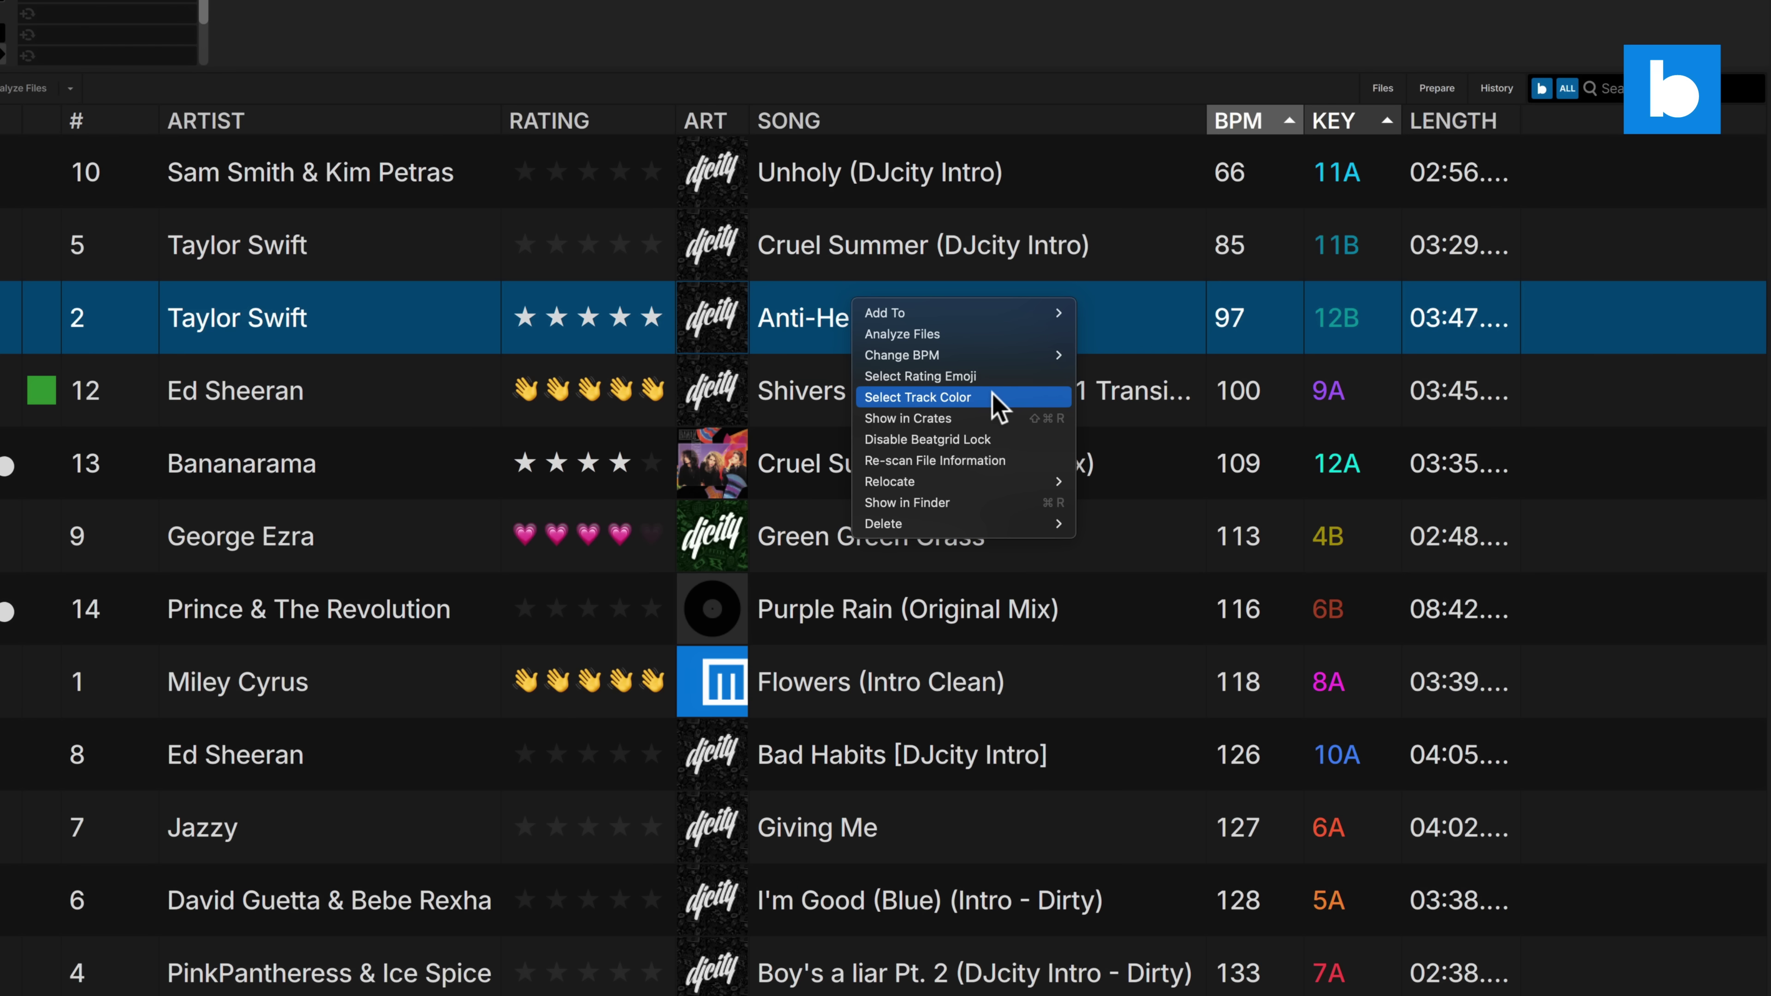
# Tag Anti-Hero (DJcity Intro) green, then change its track colour to blue
pyautogui.click(994, 395)
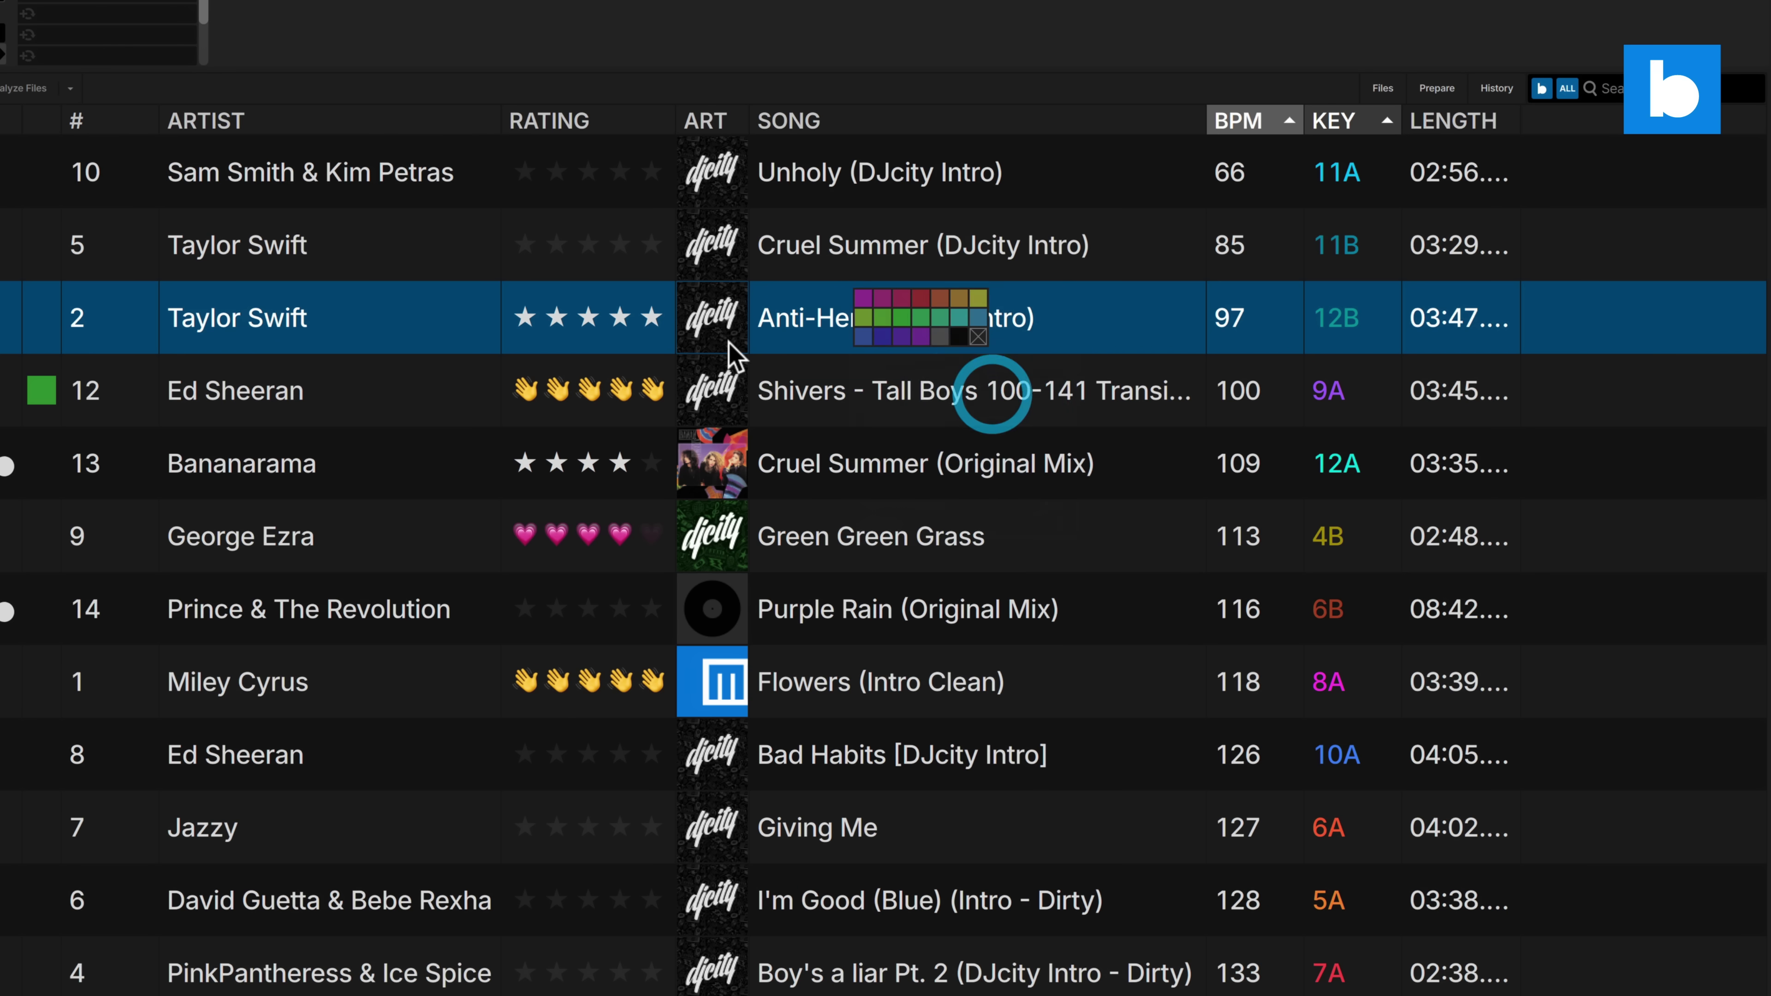
pyautogui.click(888, 321)
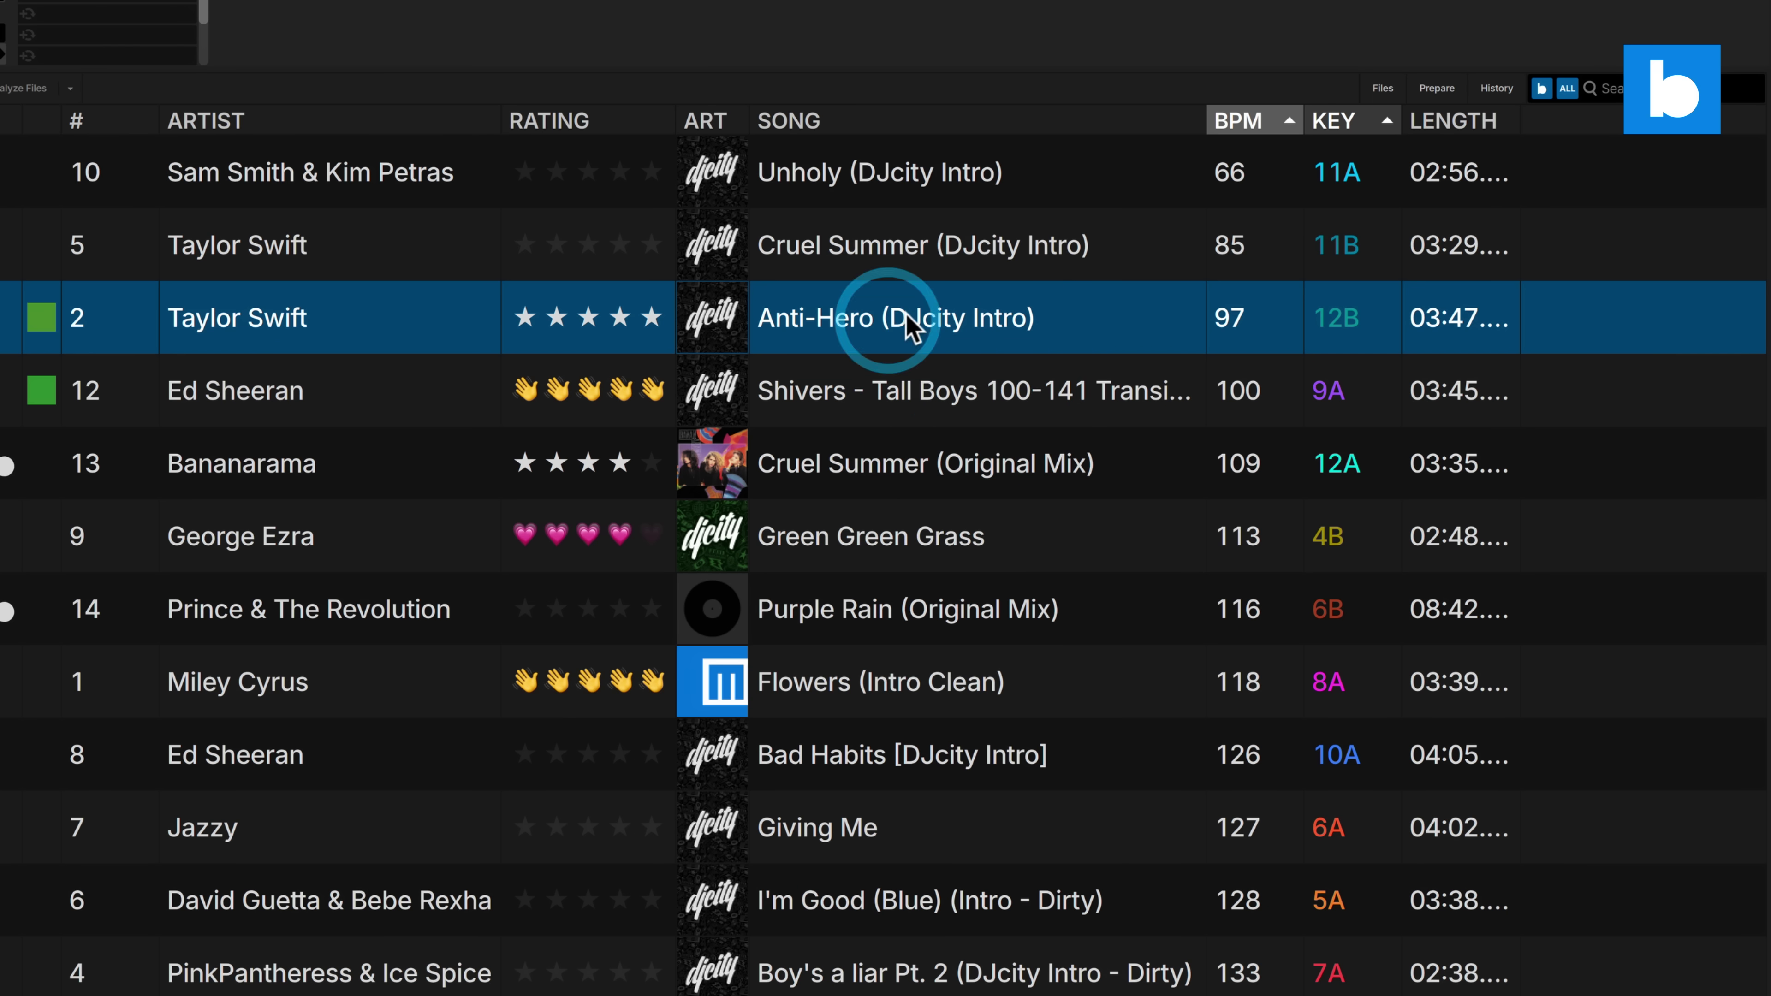
pyautogui.rightClick(1052, 307)
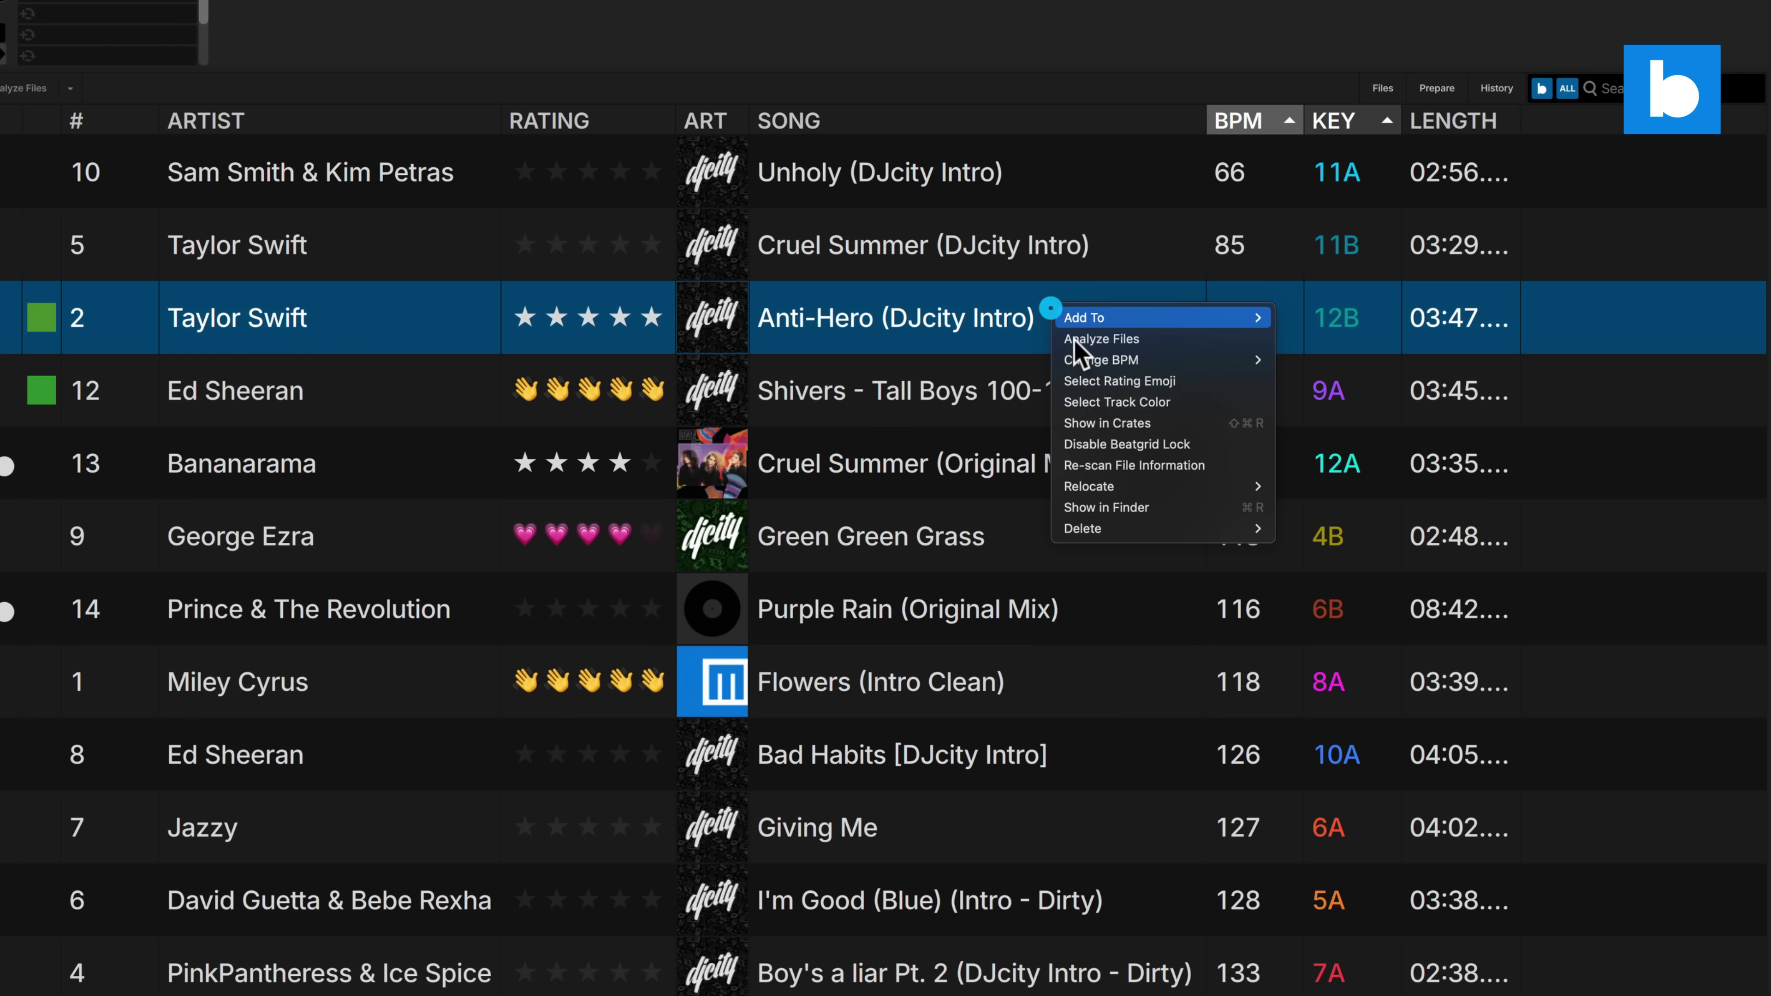
pyautogui.click(1108, 401)
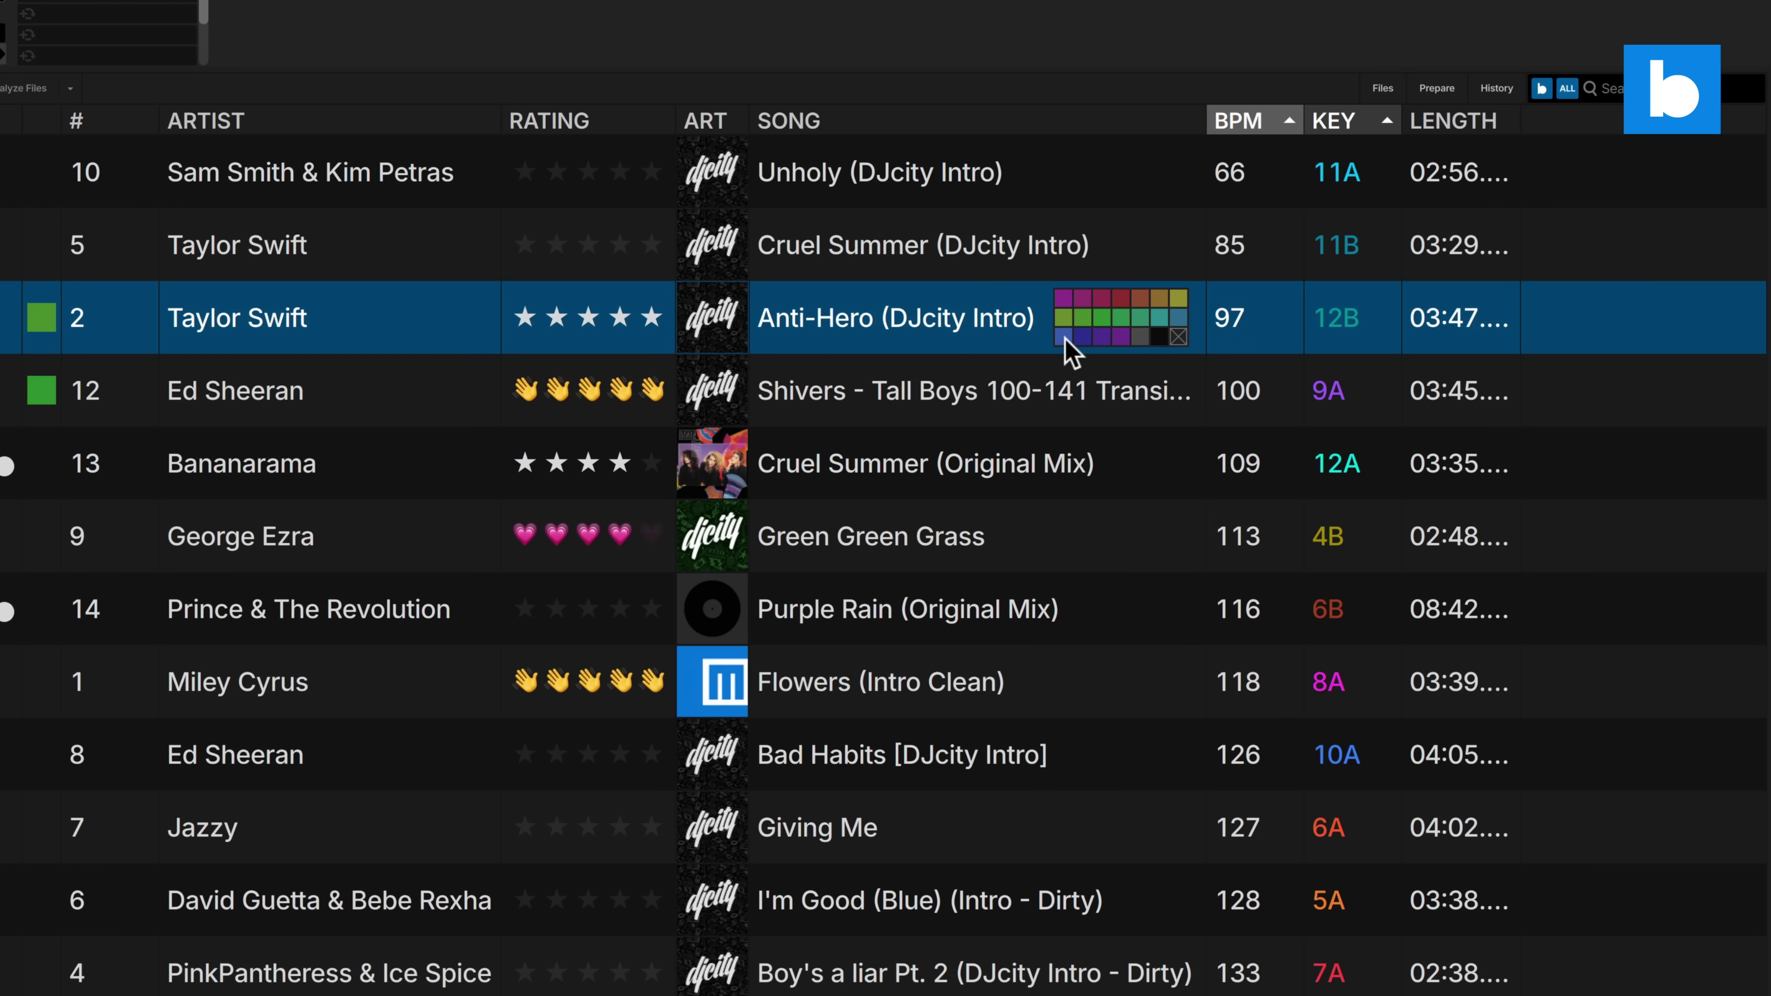
pyautogui.click(1064, 337)
# Reselect Anti-Hero and change its track colour to purple
pyautogui.click(792, 396)
pyautogui.click(1056, 322)
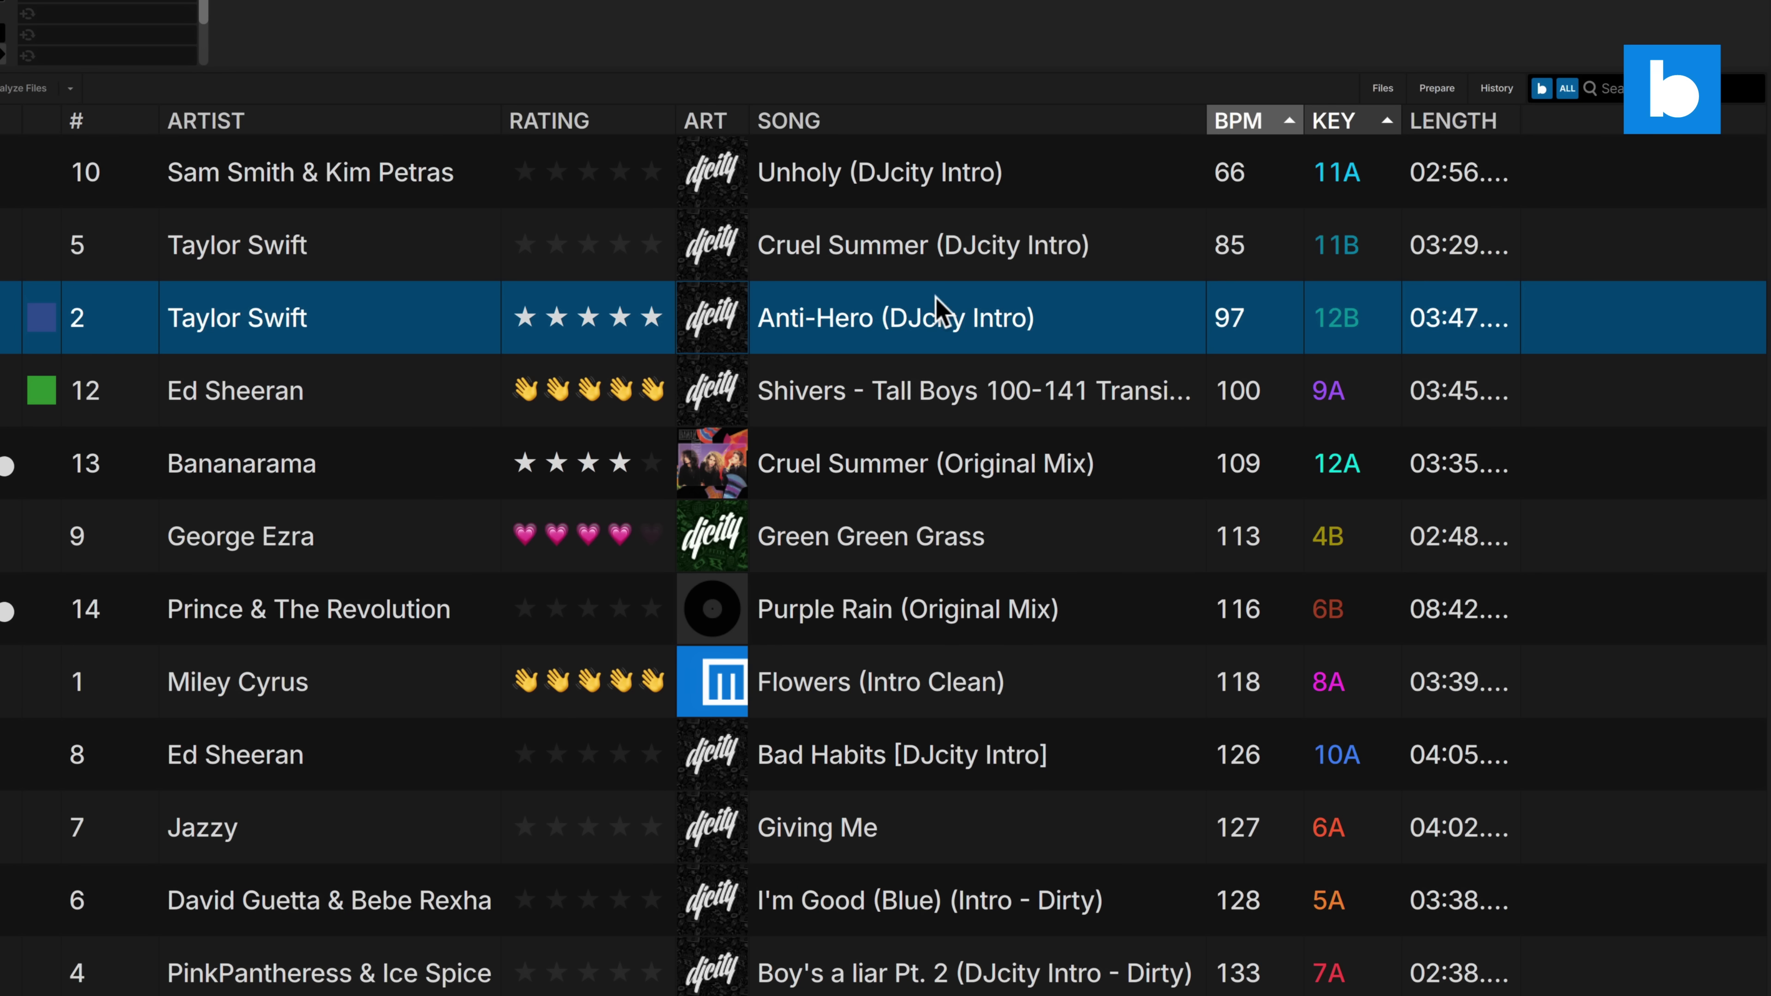
pyautogui.rightClick(936, 314)
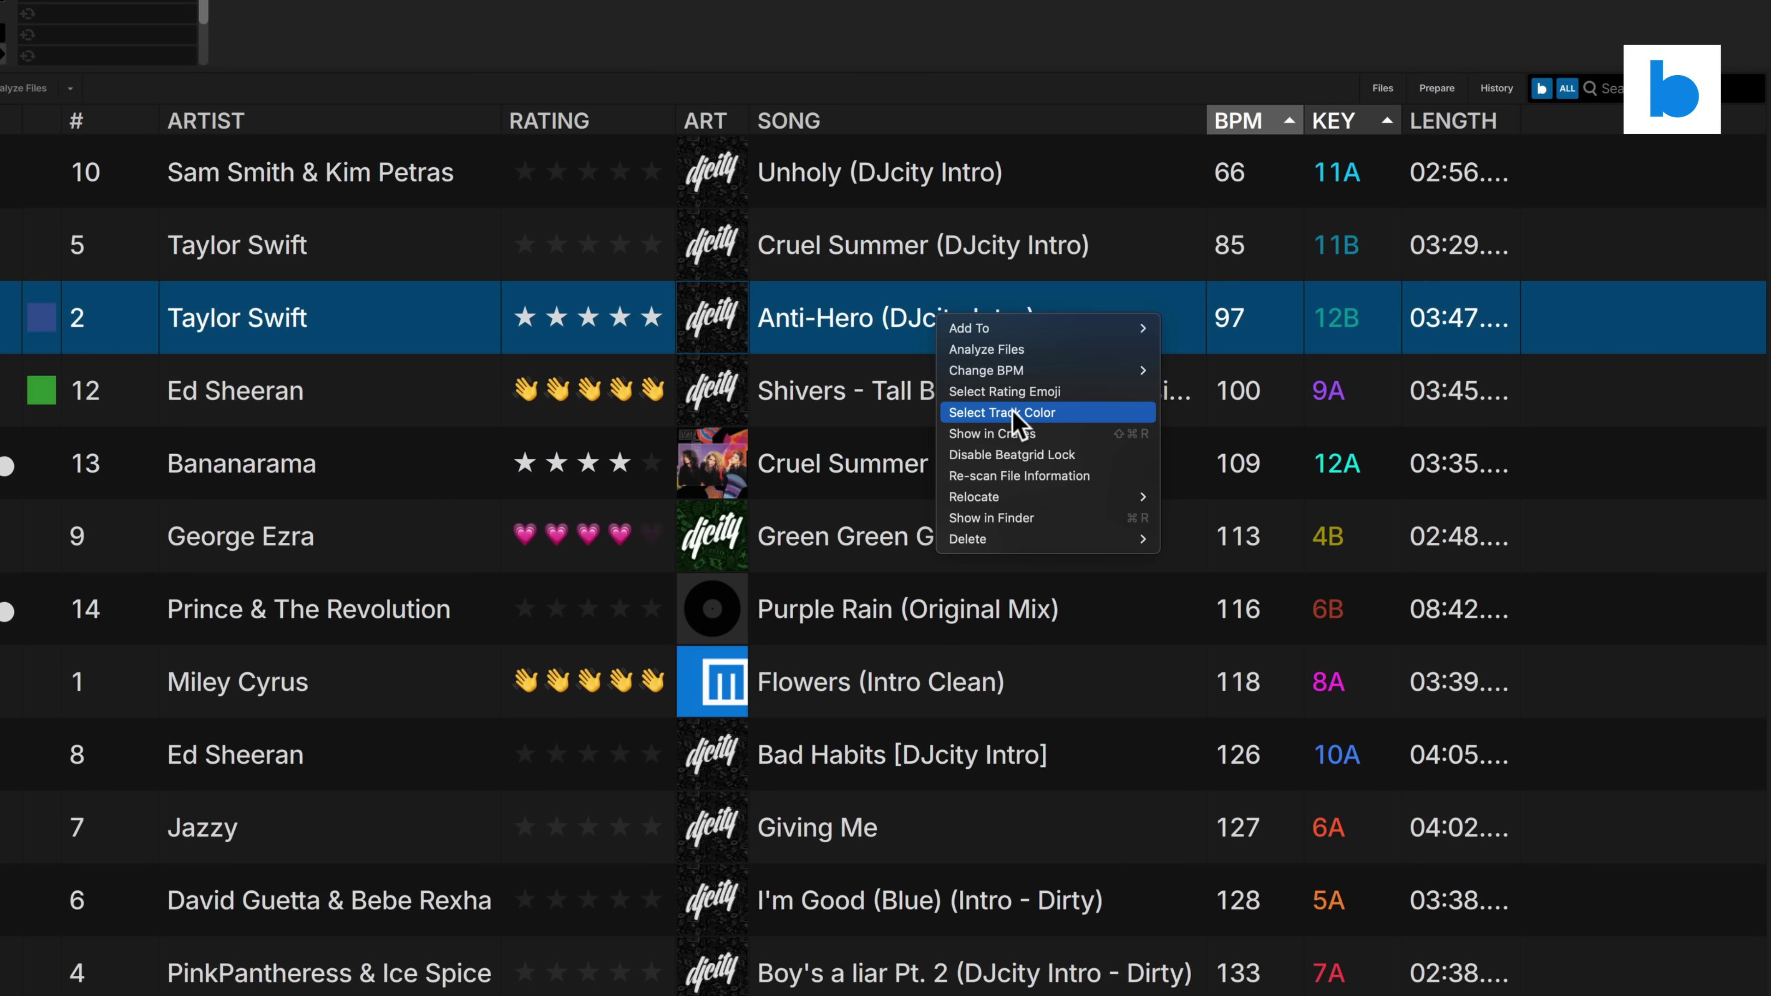
pyautogui.click(1013, 412)
pyautogui.click(950, 300)
pyautogui.click(950, 359)
pyautogui.rightClick(966, 317)
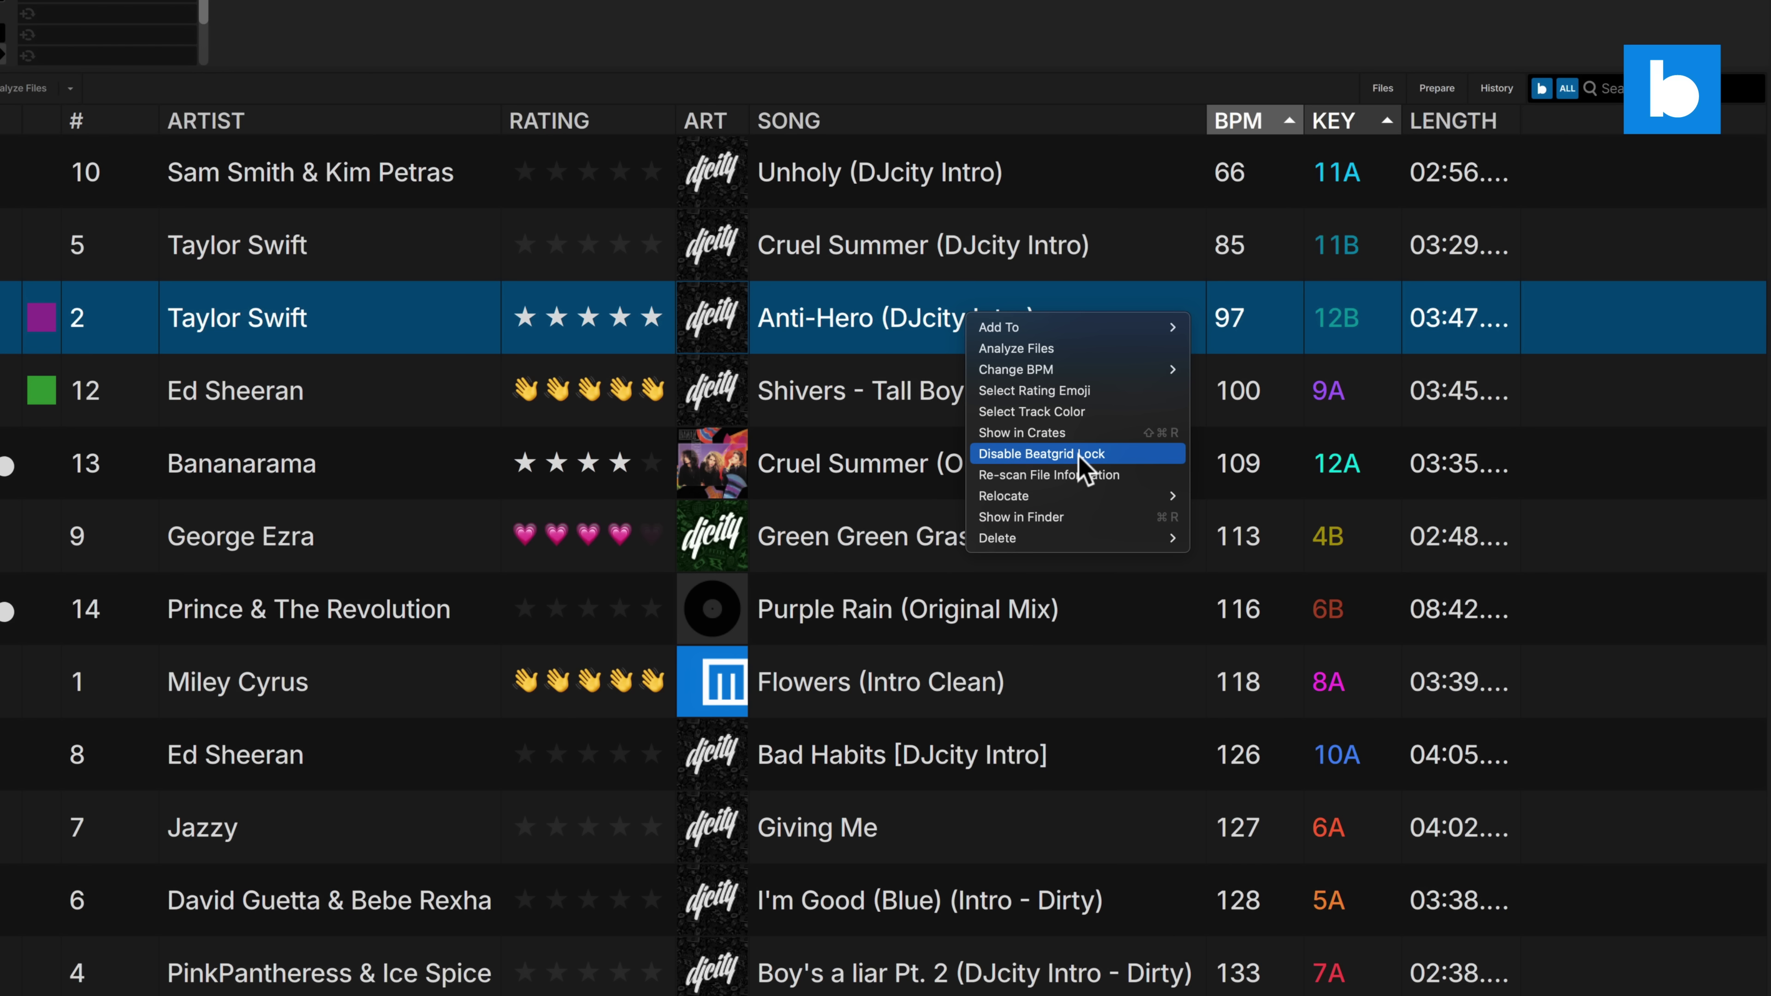
# Choose Relocate > Choose Location for Anti-Hero's missing file
pyautogui.moveTo(1053, 508)
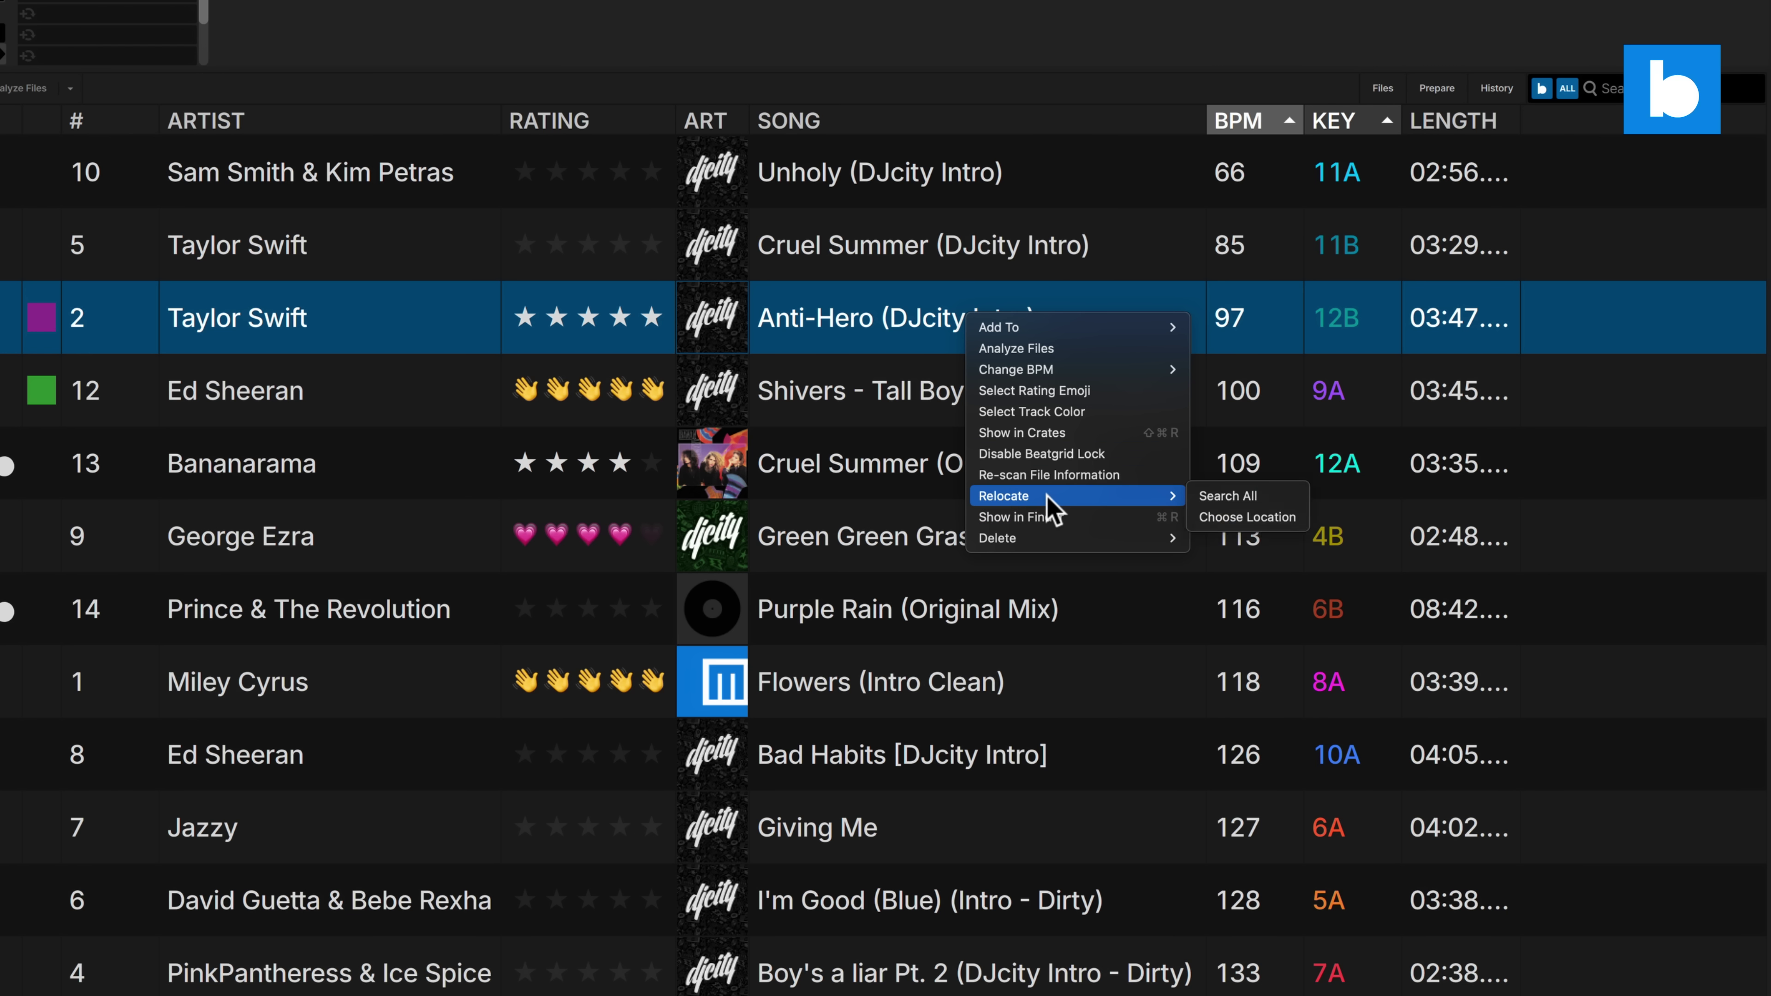
pyautogui.click(1228, 518)
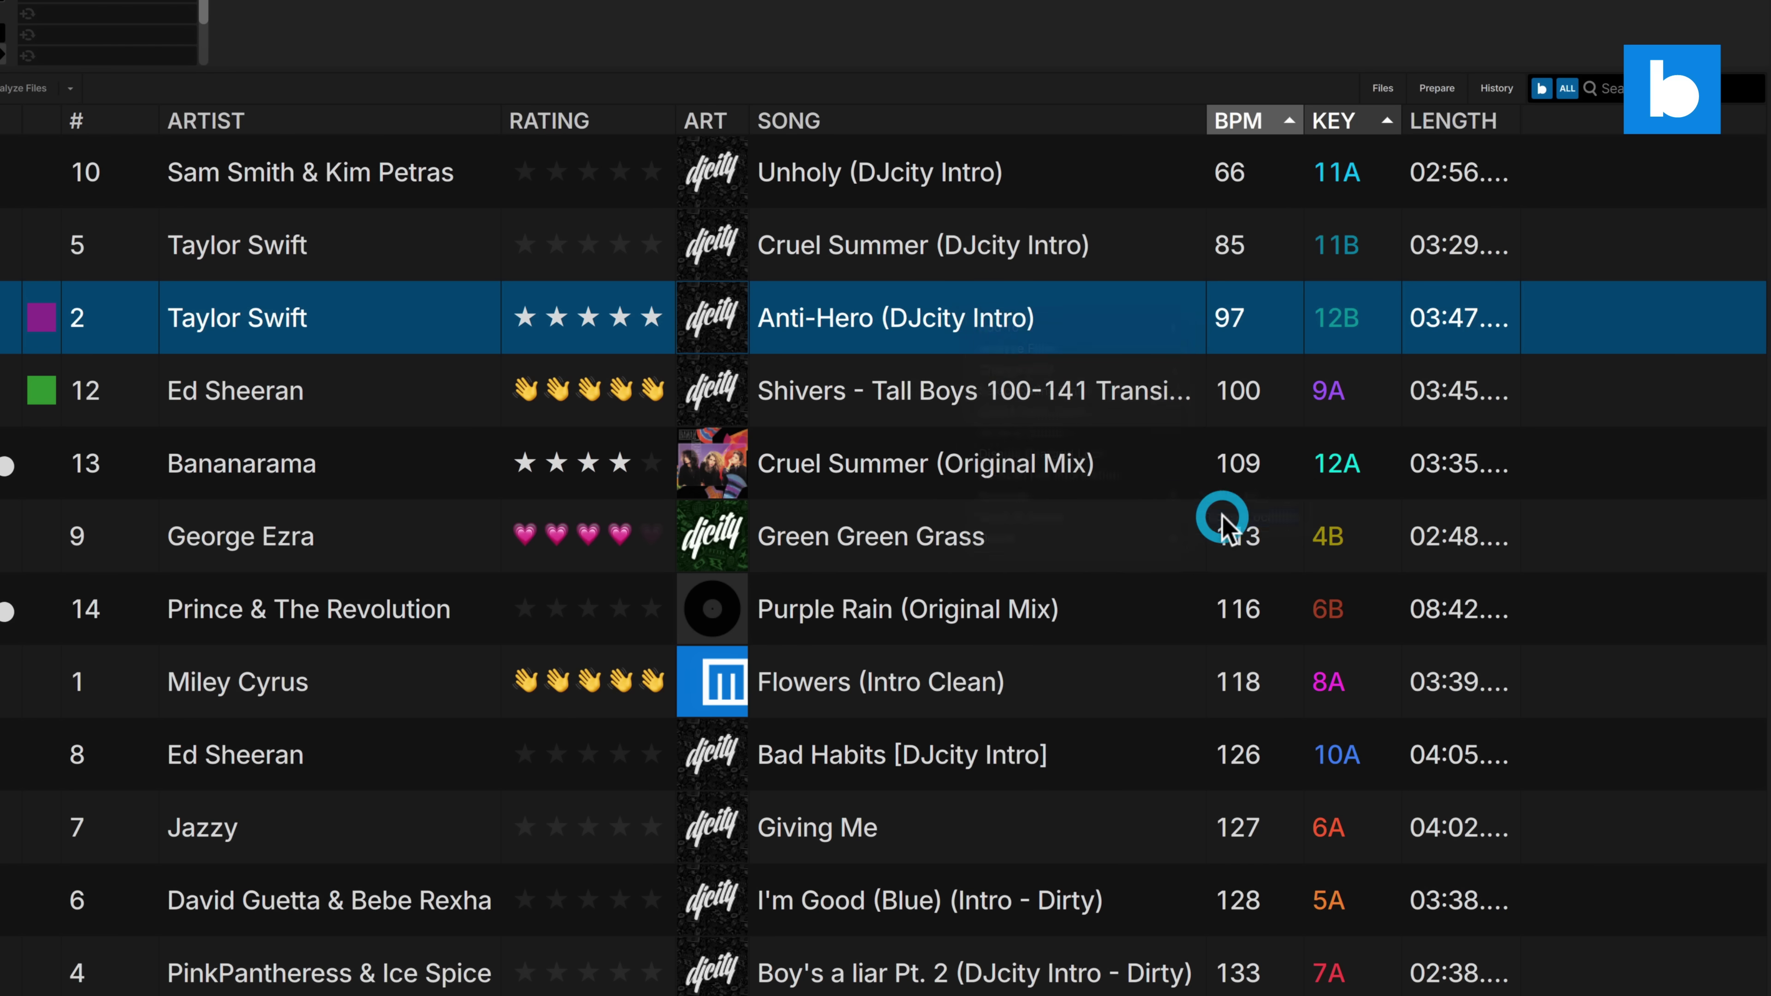
# Cancel the relocate dialog and view Anti-Hero's Delete submenu without deleting
pyautogui.click(799, 502)
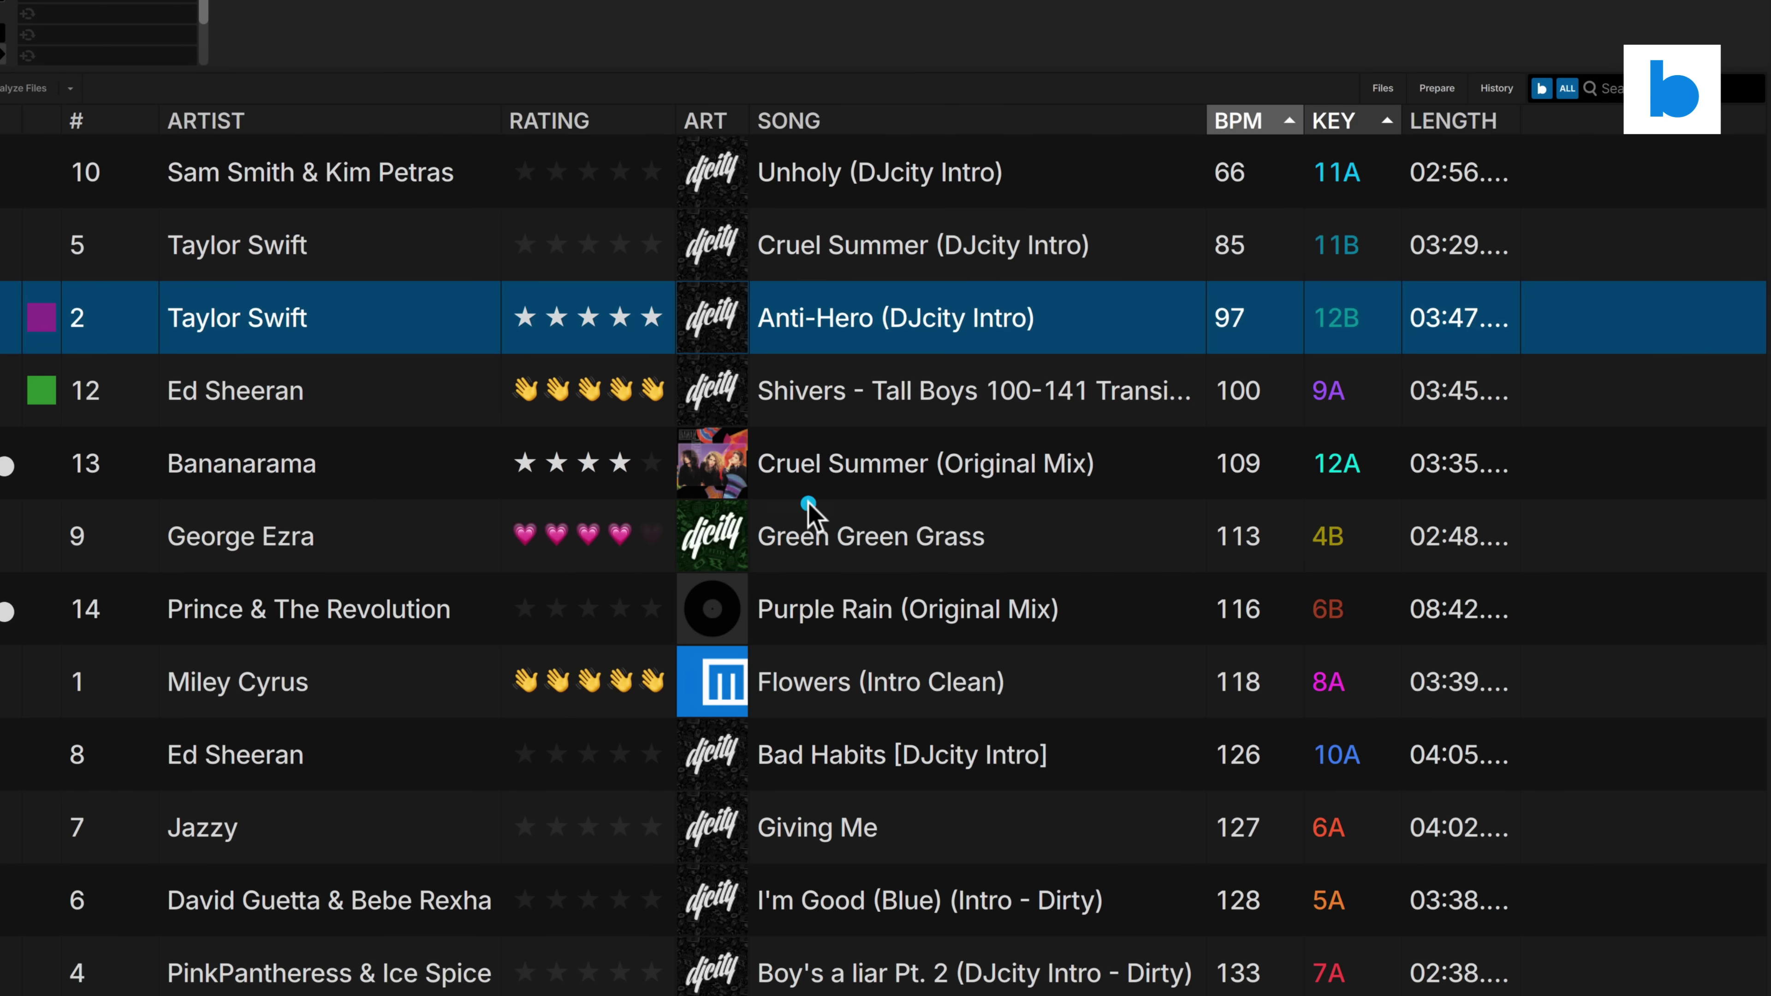
pyautogui.rightClick(1109, 333)
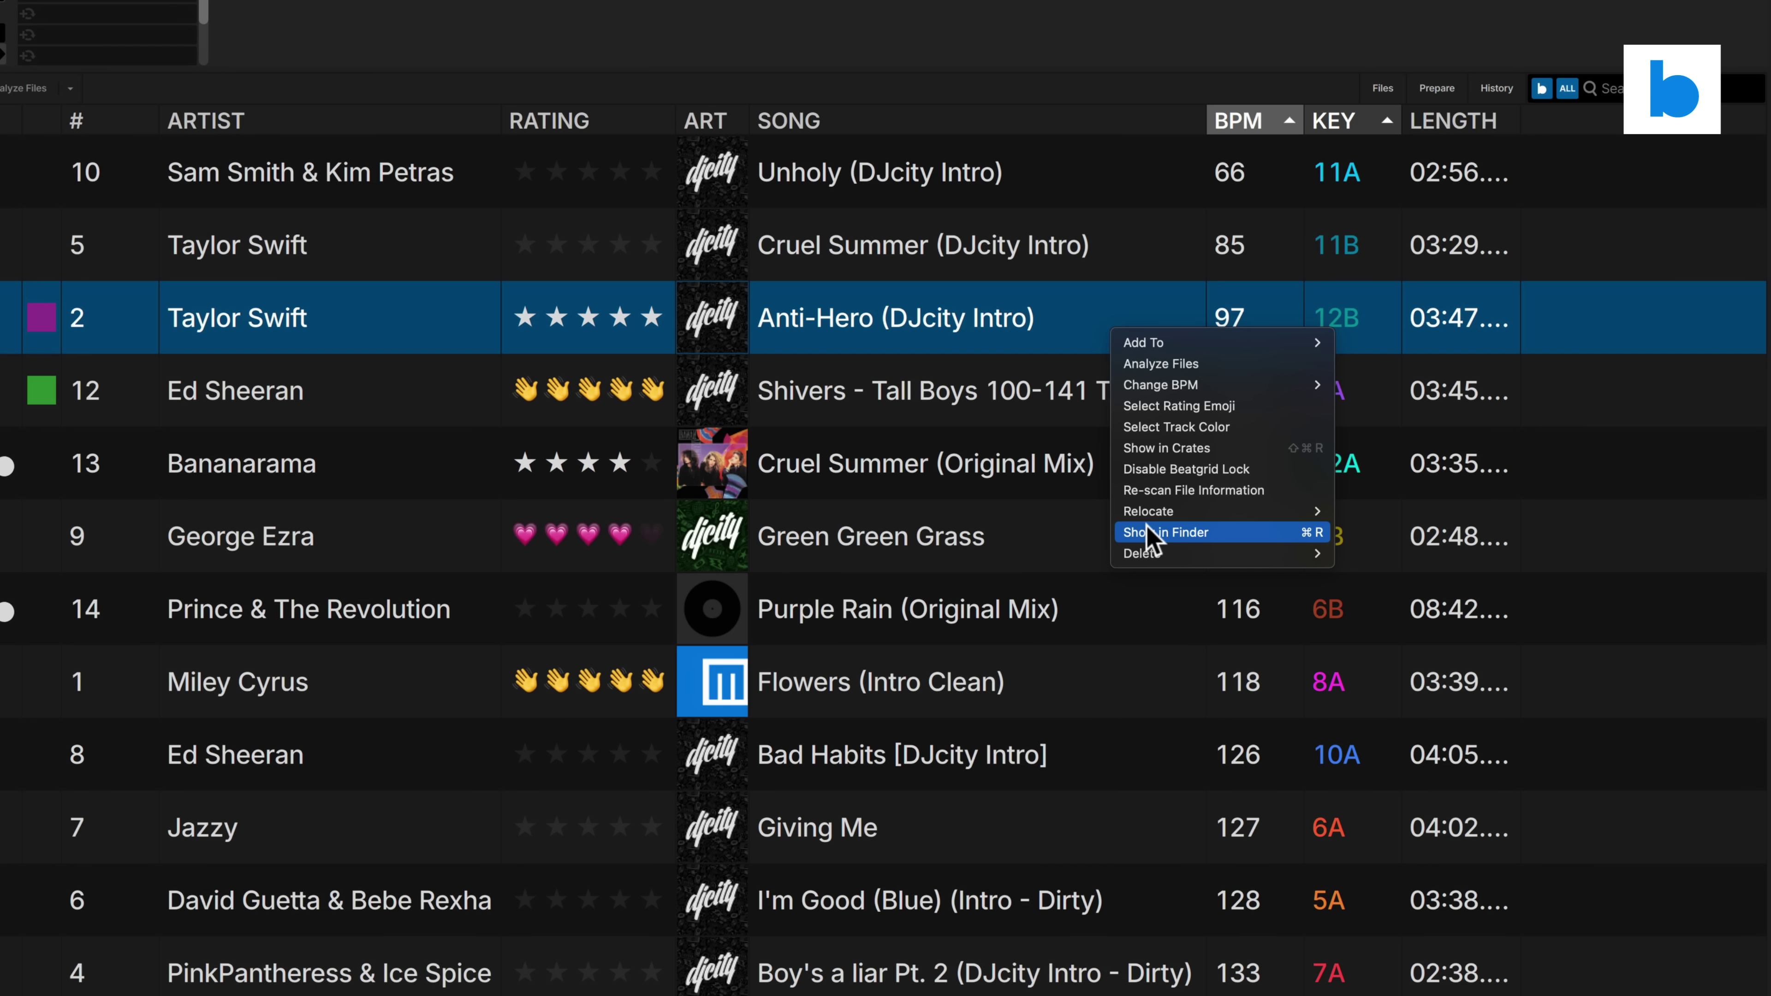
pyautogui.moveTo(1154, 553)
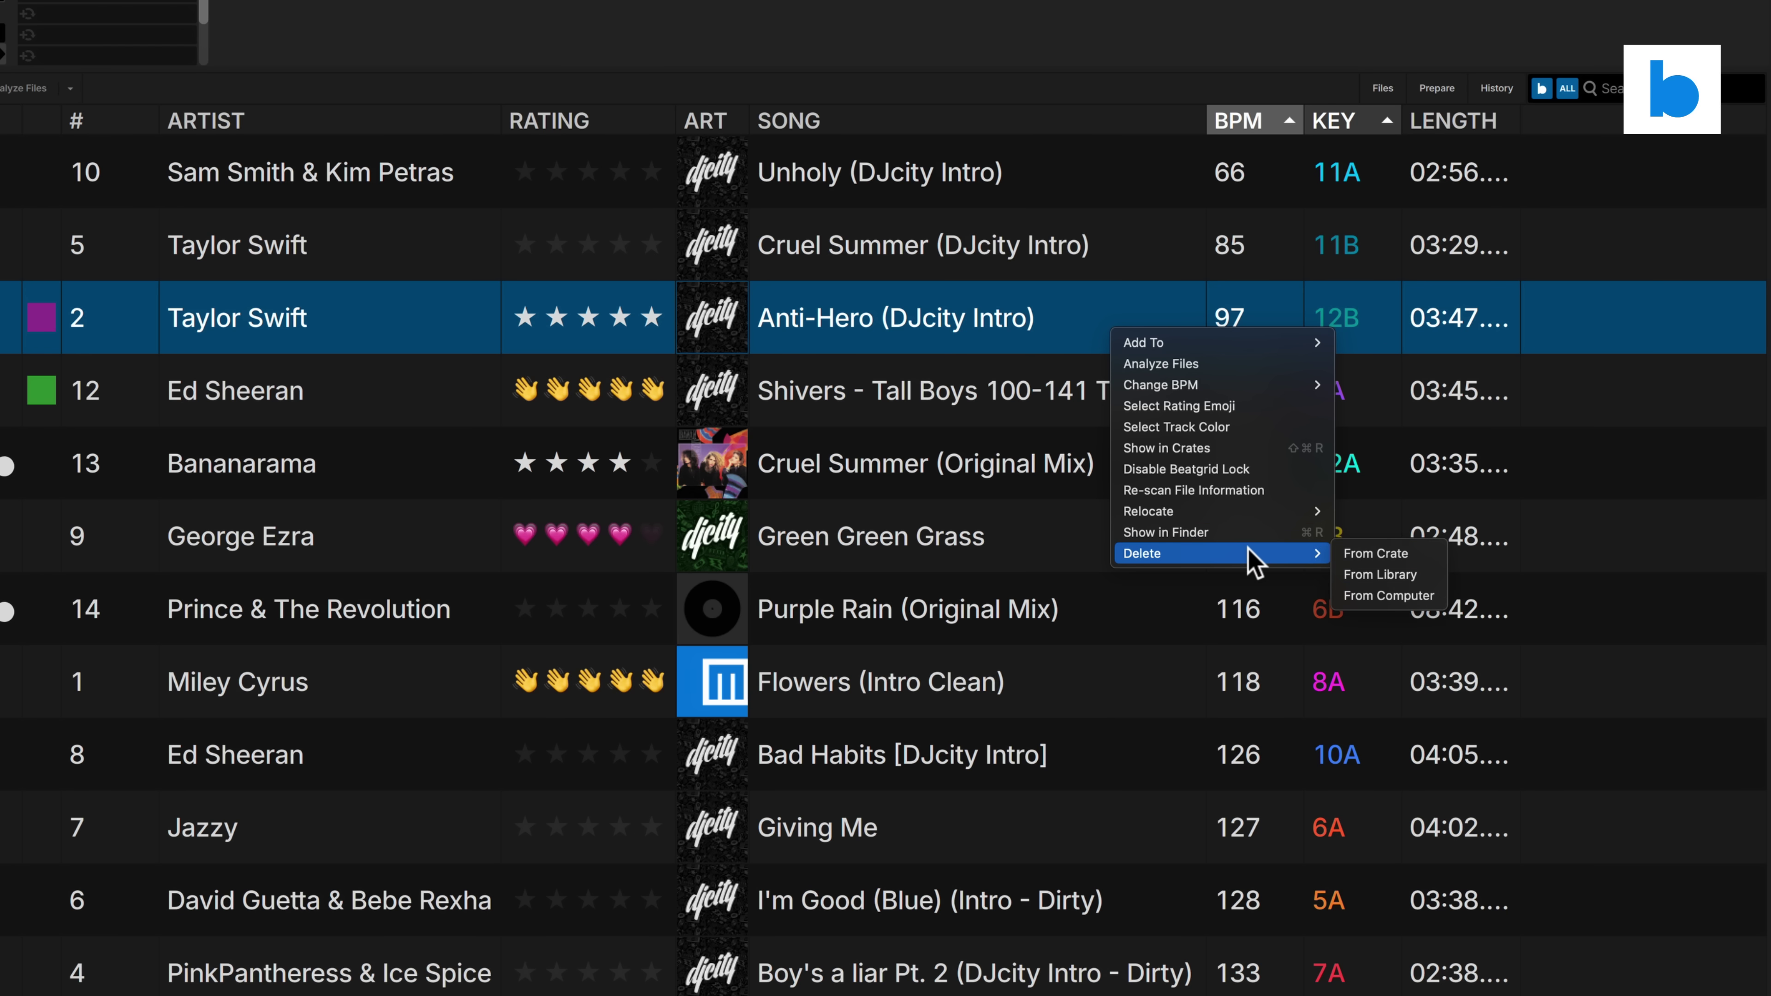
pyautogui.click(959, 420)
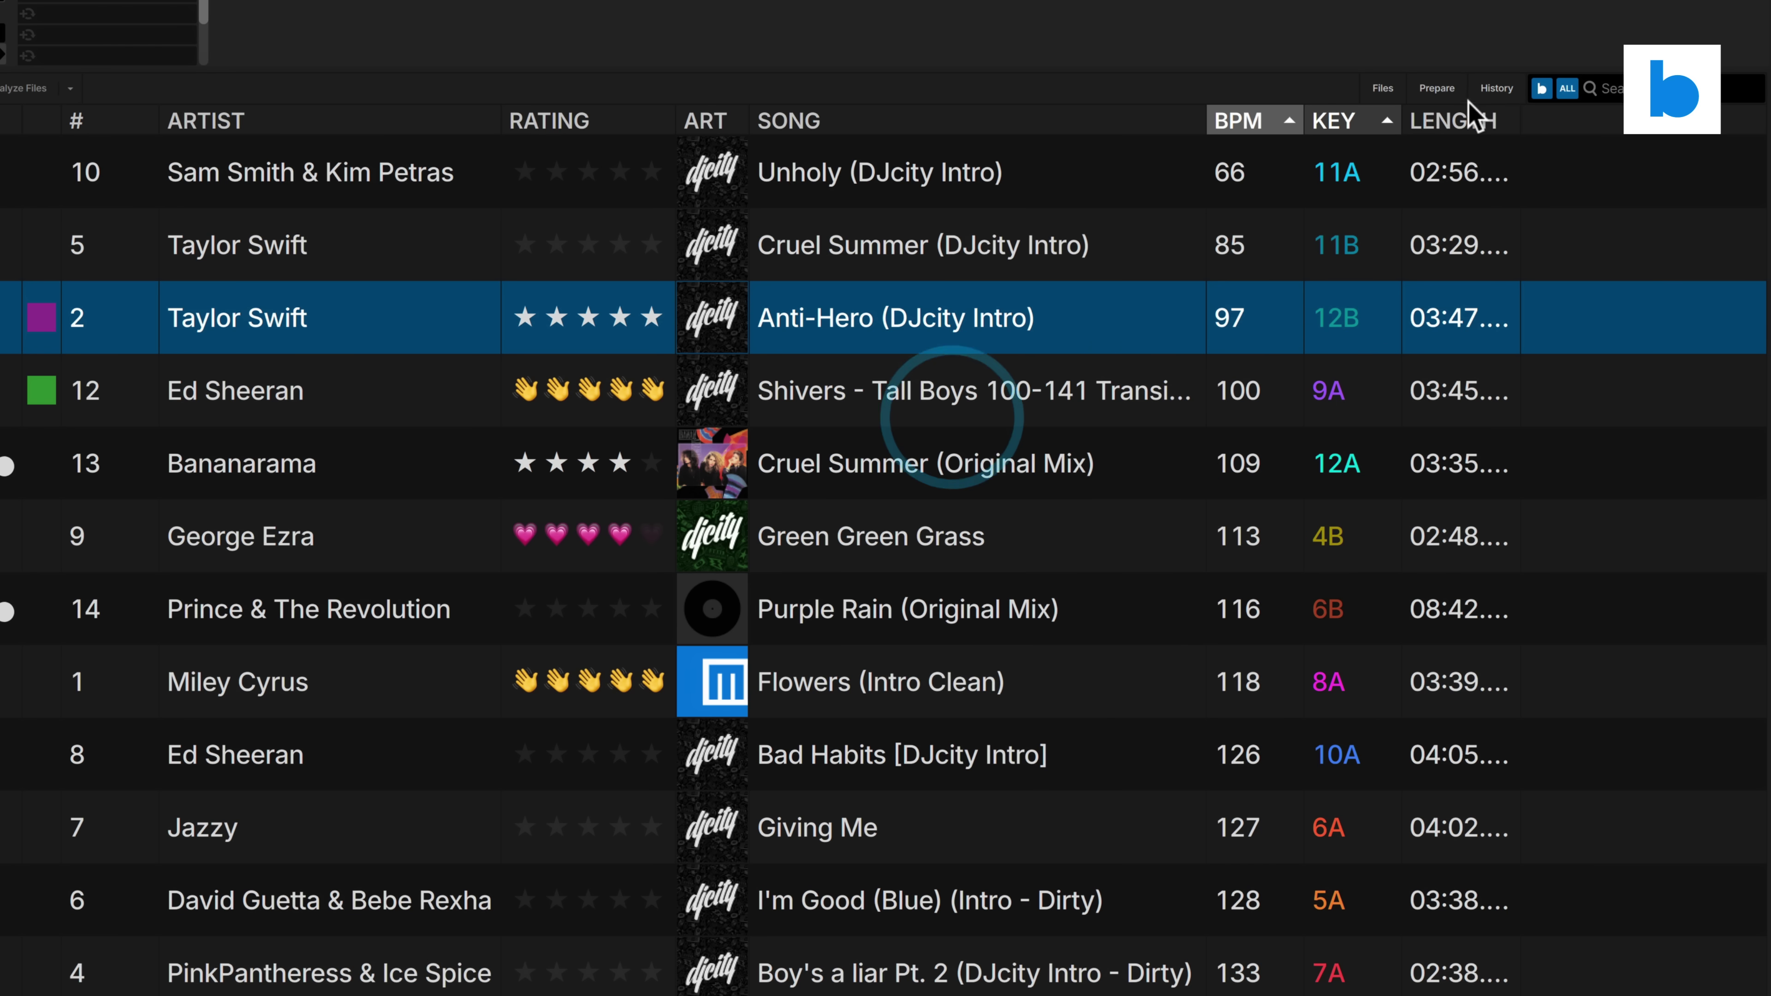
# Check Cruel Summer (Original Mix)'s options in the Prepare queue, keeping both tracks, and close it
pyautogui.click(1438, 88)
pyautogui.rightClick(1210, 174)
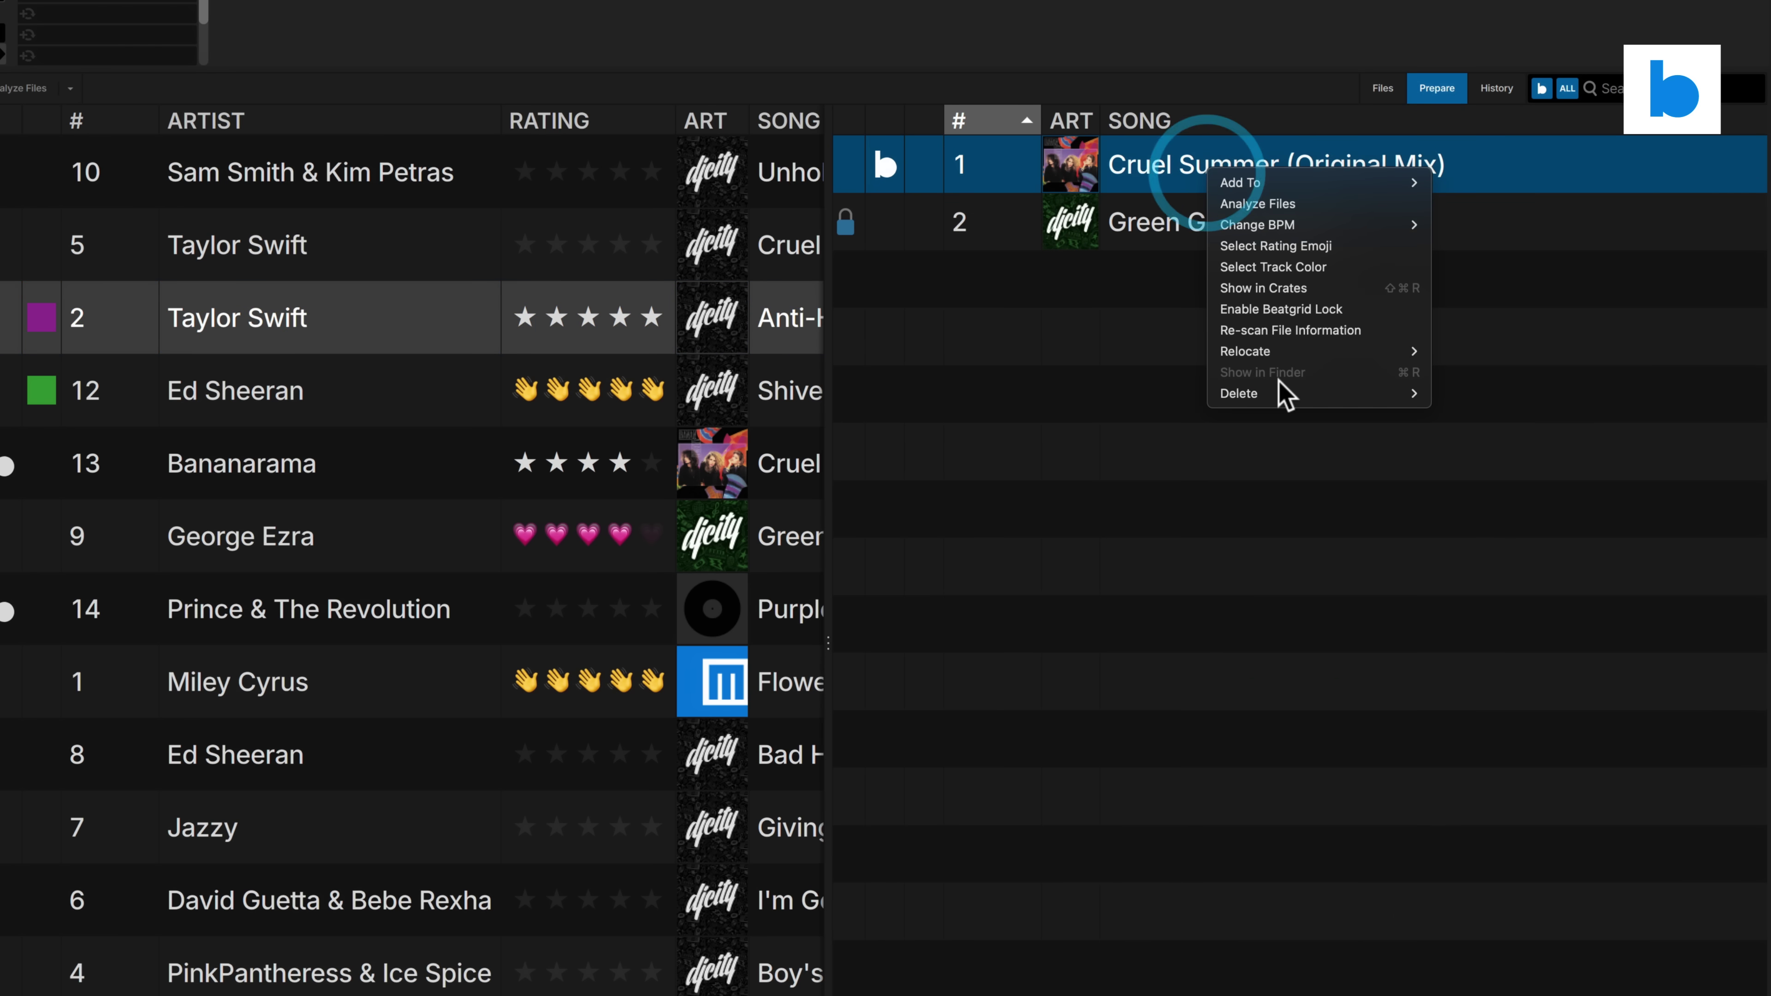
pyautogui.moveTo(1289, 395)
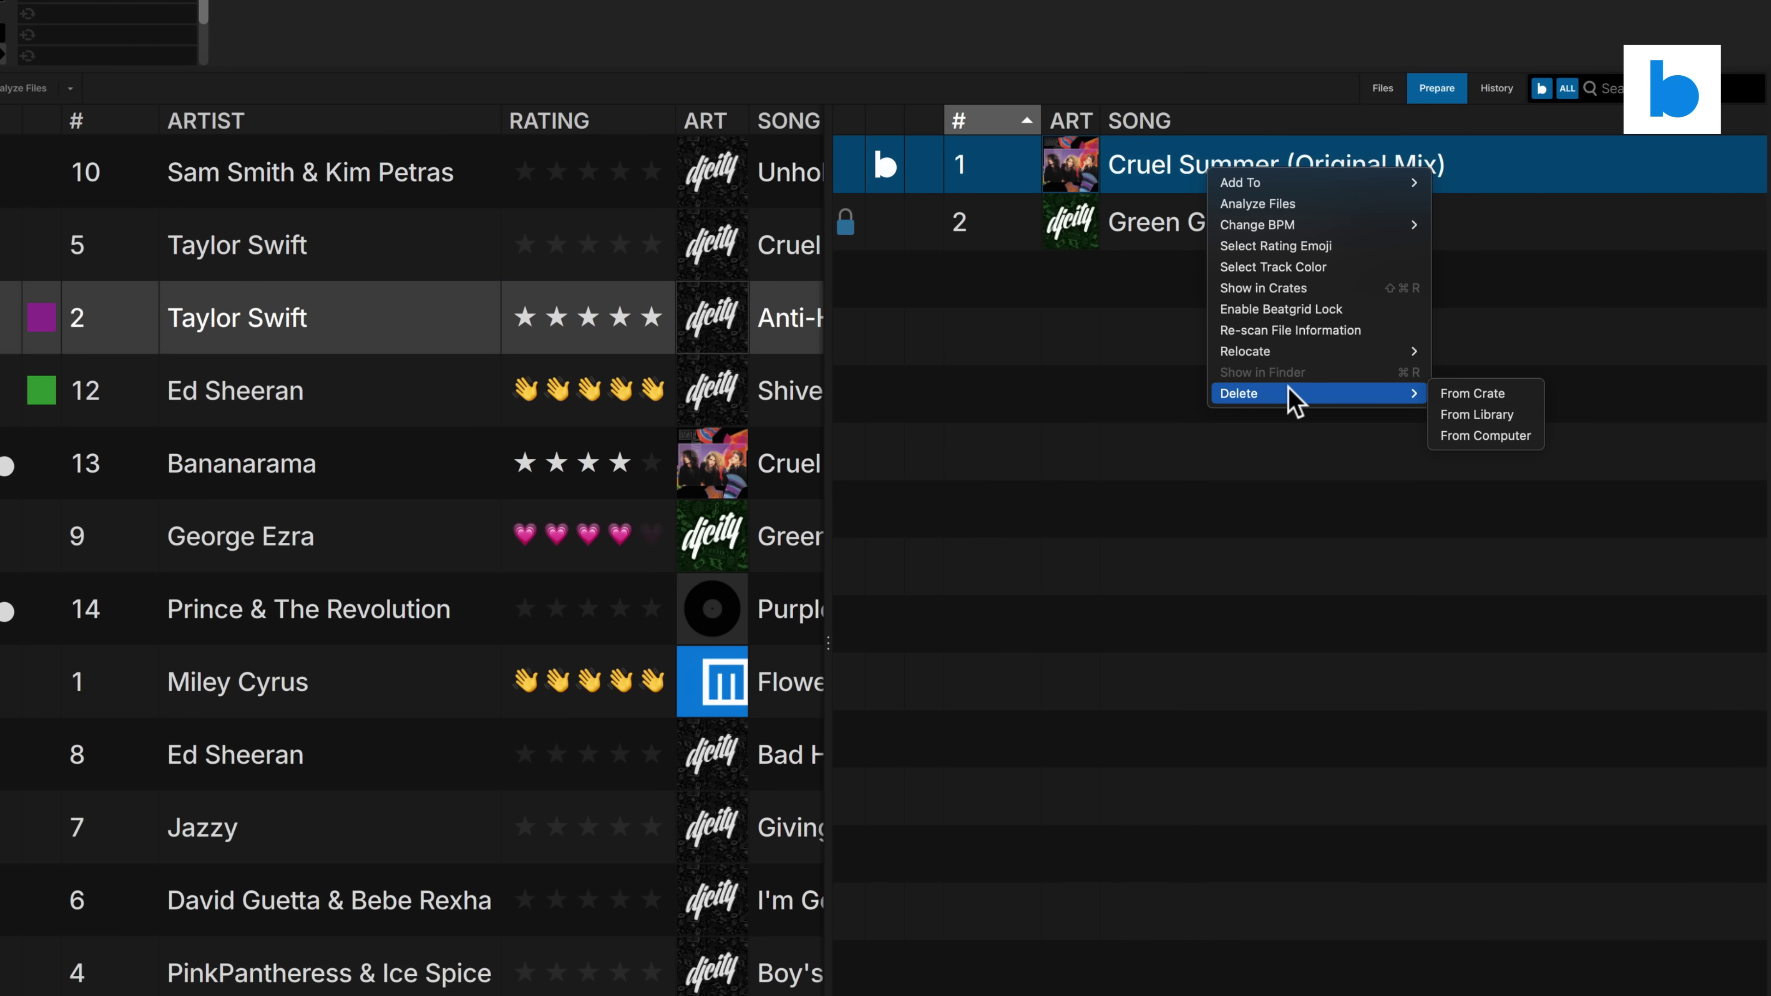
pyautogui.click(1076, 316)
pyautogui.click(1426, 95)
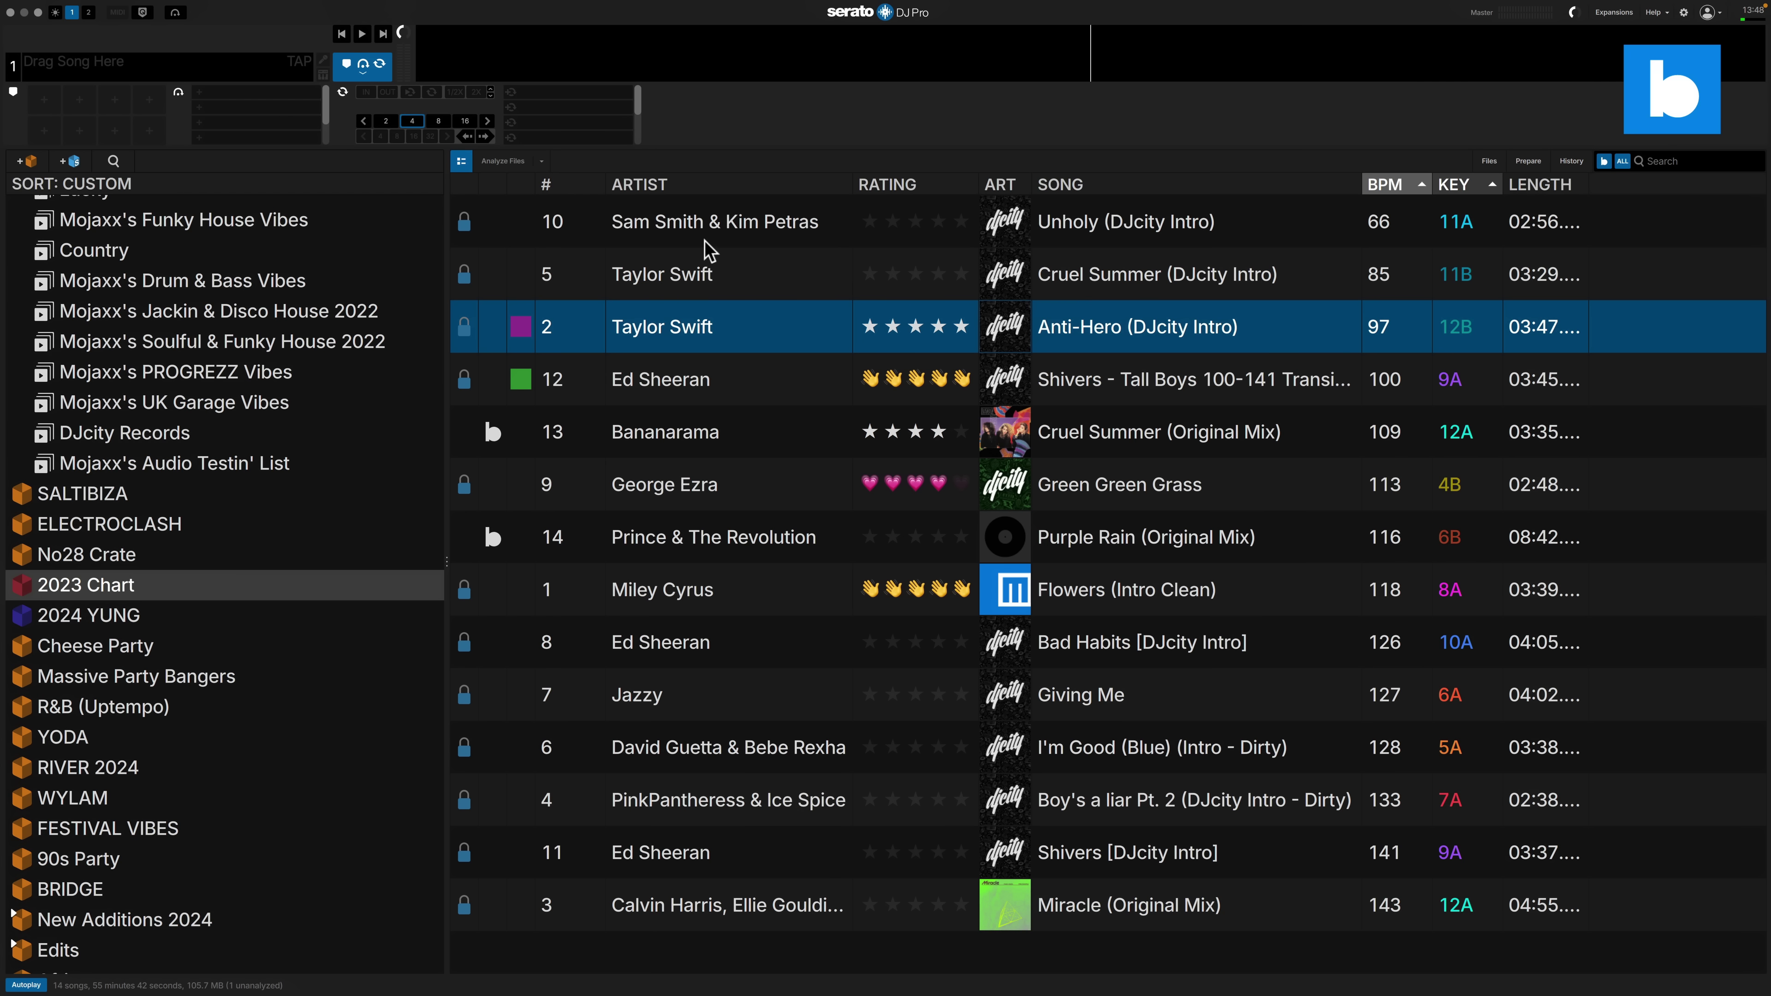
# Select Cruel Summer (DJcity Intro) and show the Analyze Files settings with 78–155 BPM range
pyautogui.click(705, 259)
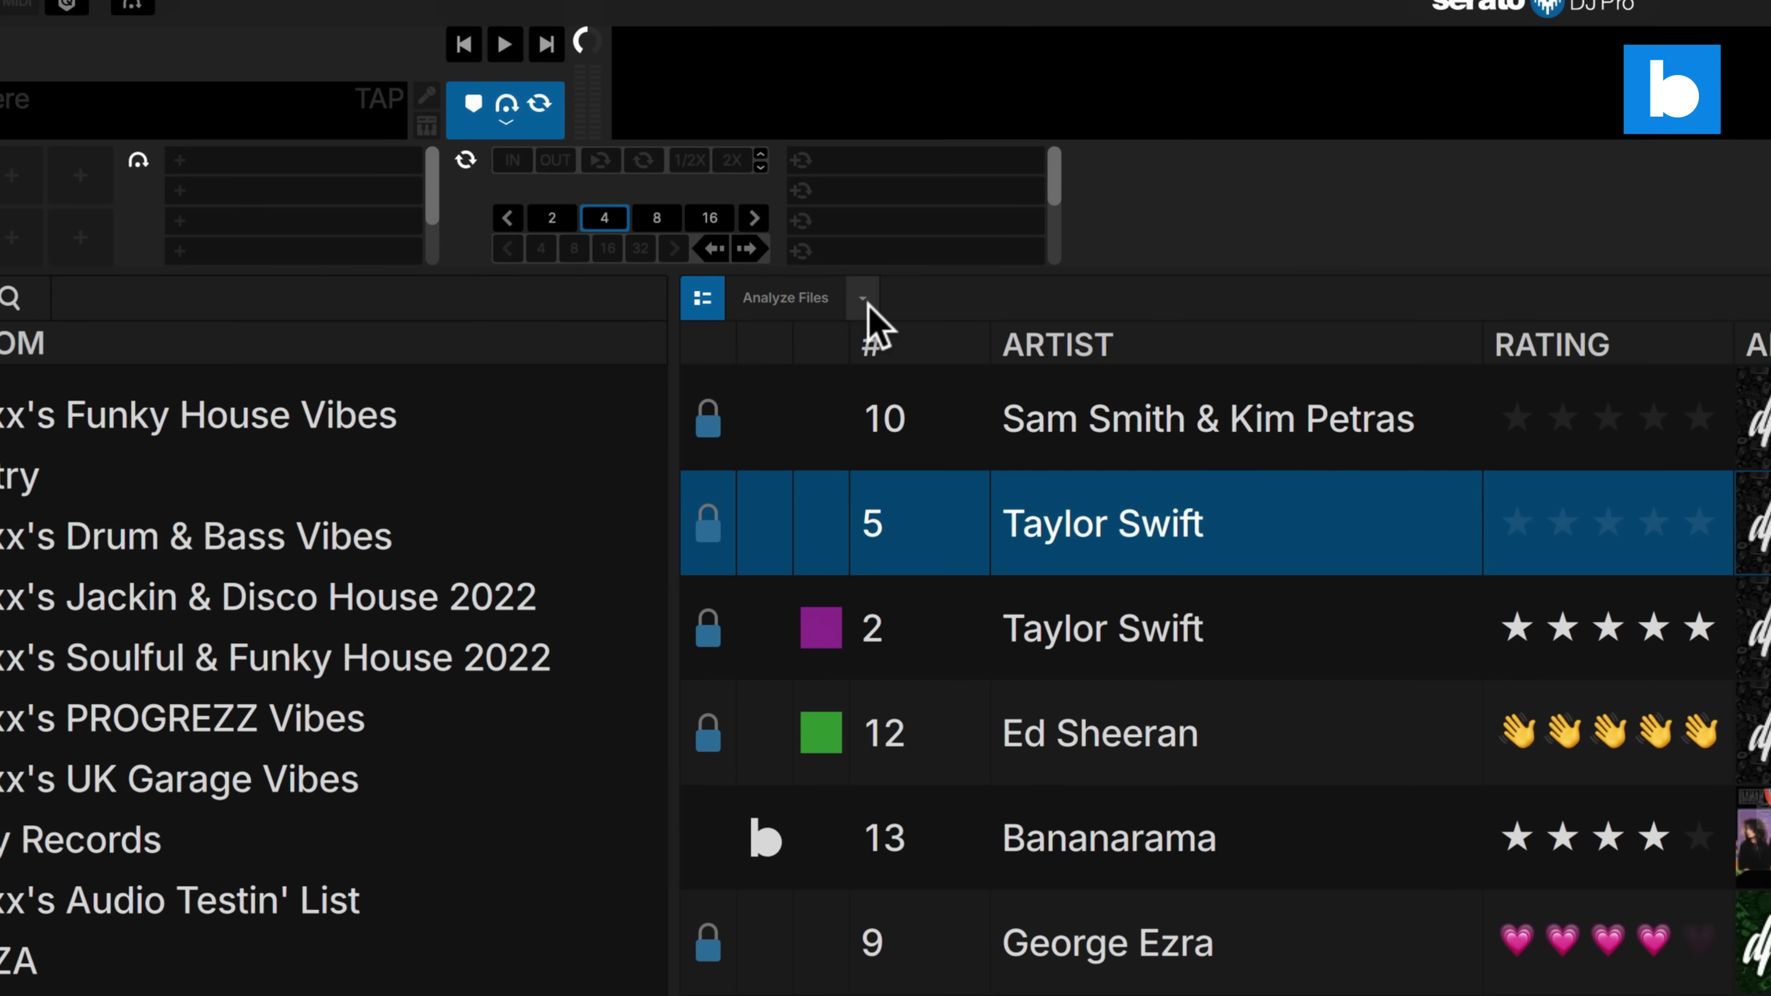
pyautogui.click(864, 300)
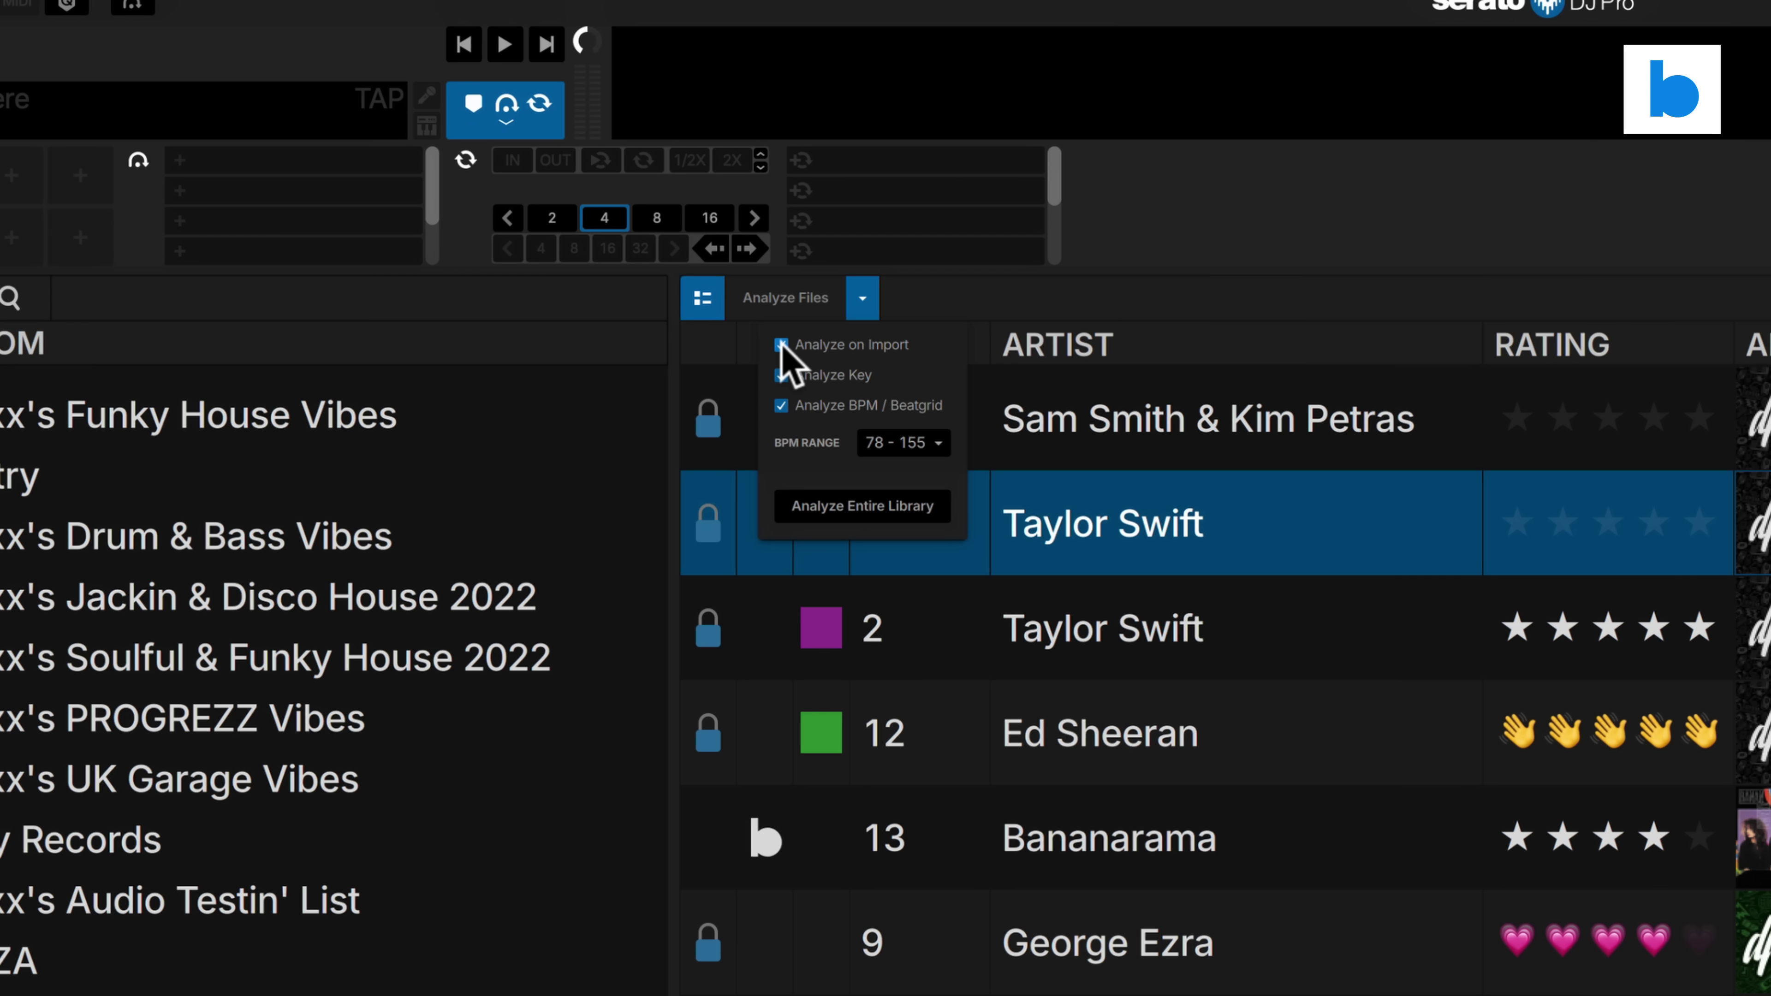
# Hide the analysis settings, review Anti-Hero's options, and close the Files browser
pyautogui.click(863, 300)
pyautogui.click(1295, 649)
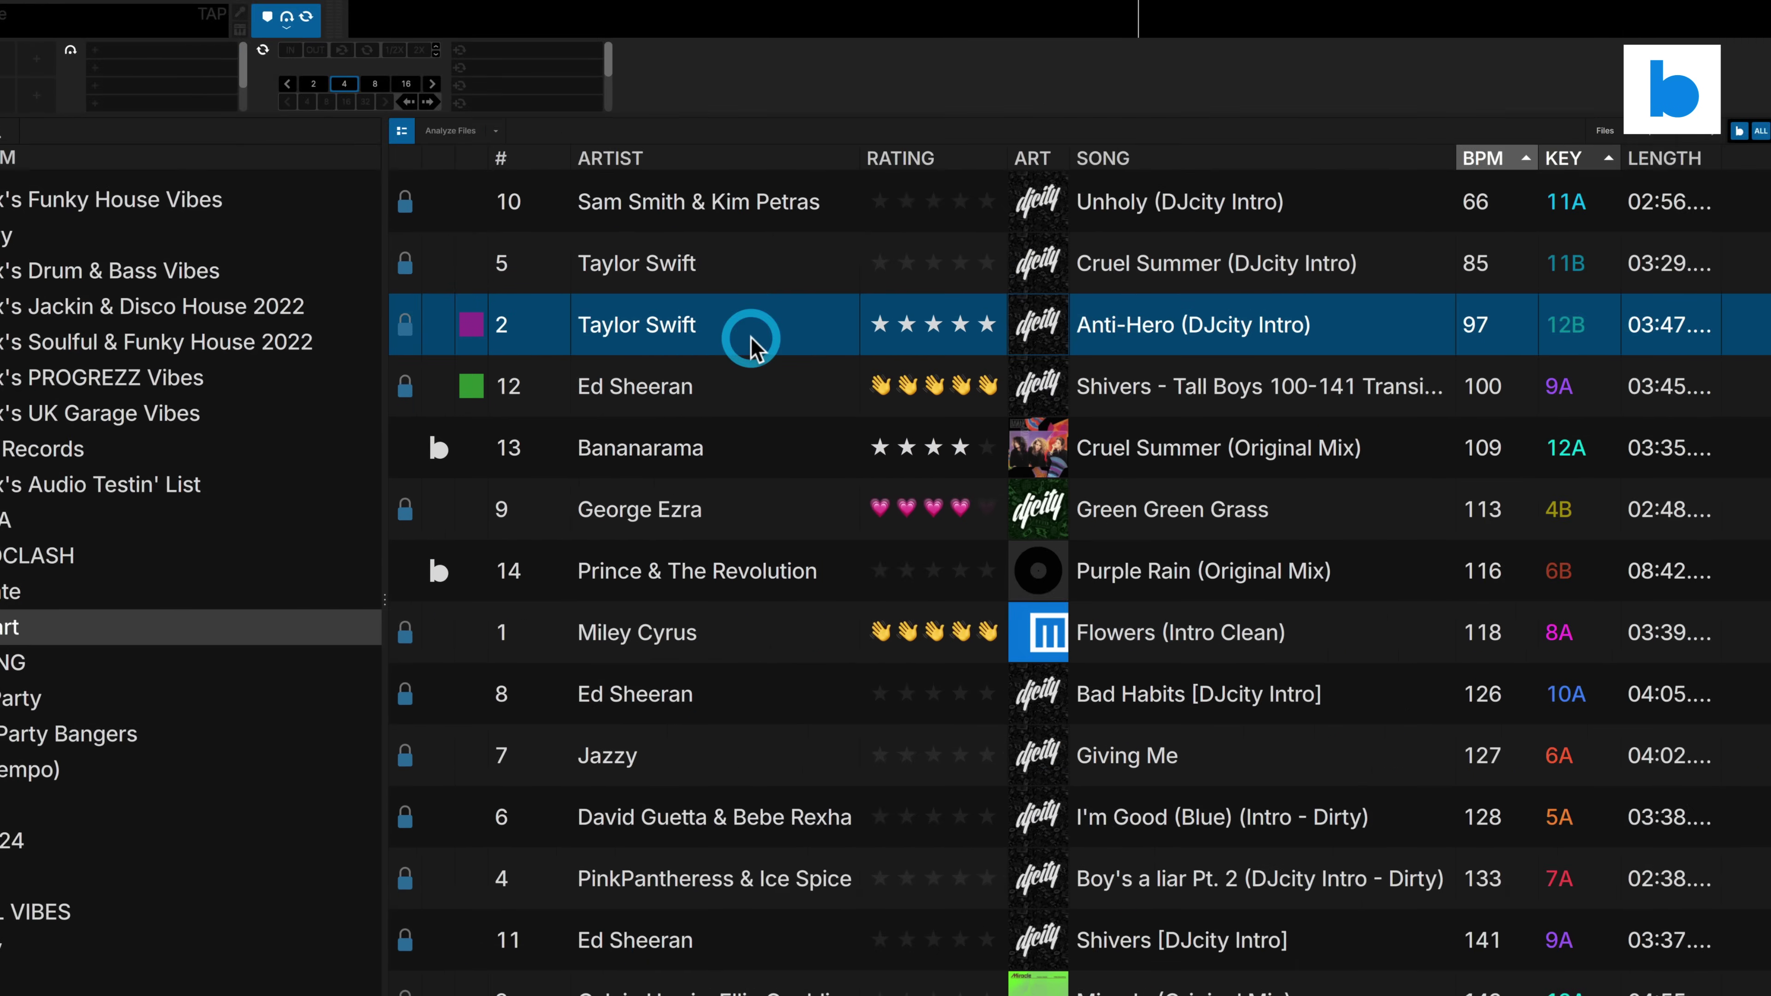
pyautogui.rightClick(751, 340)
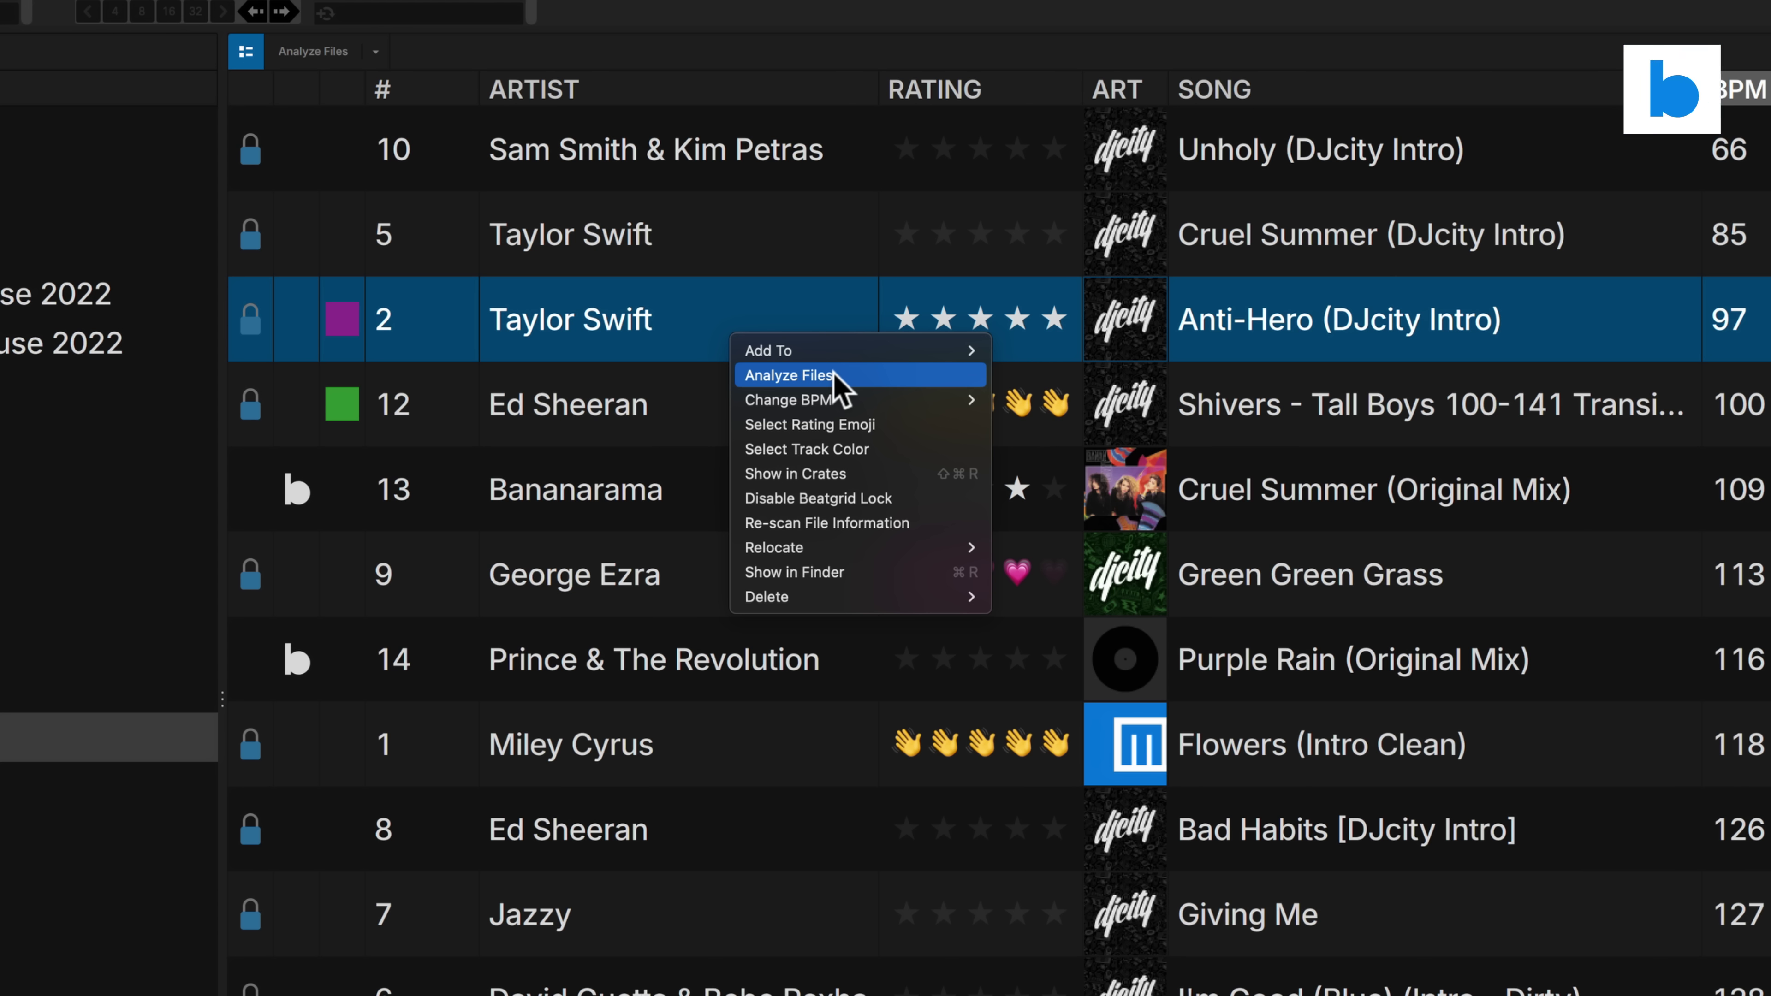
pyautogui.click(579, 403)
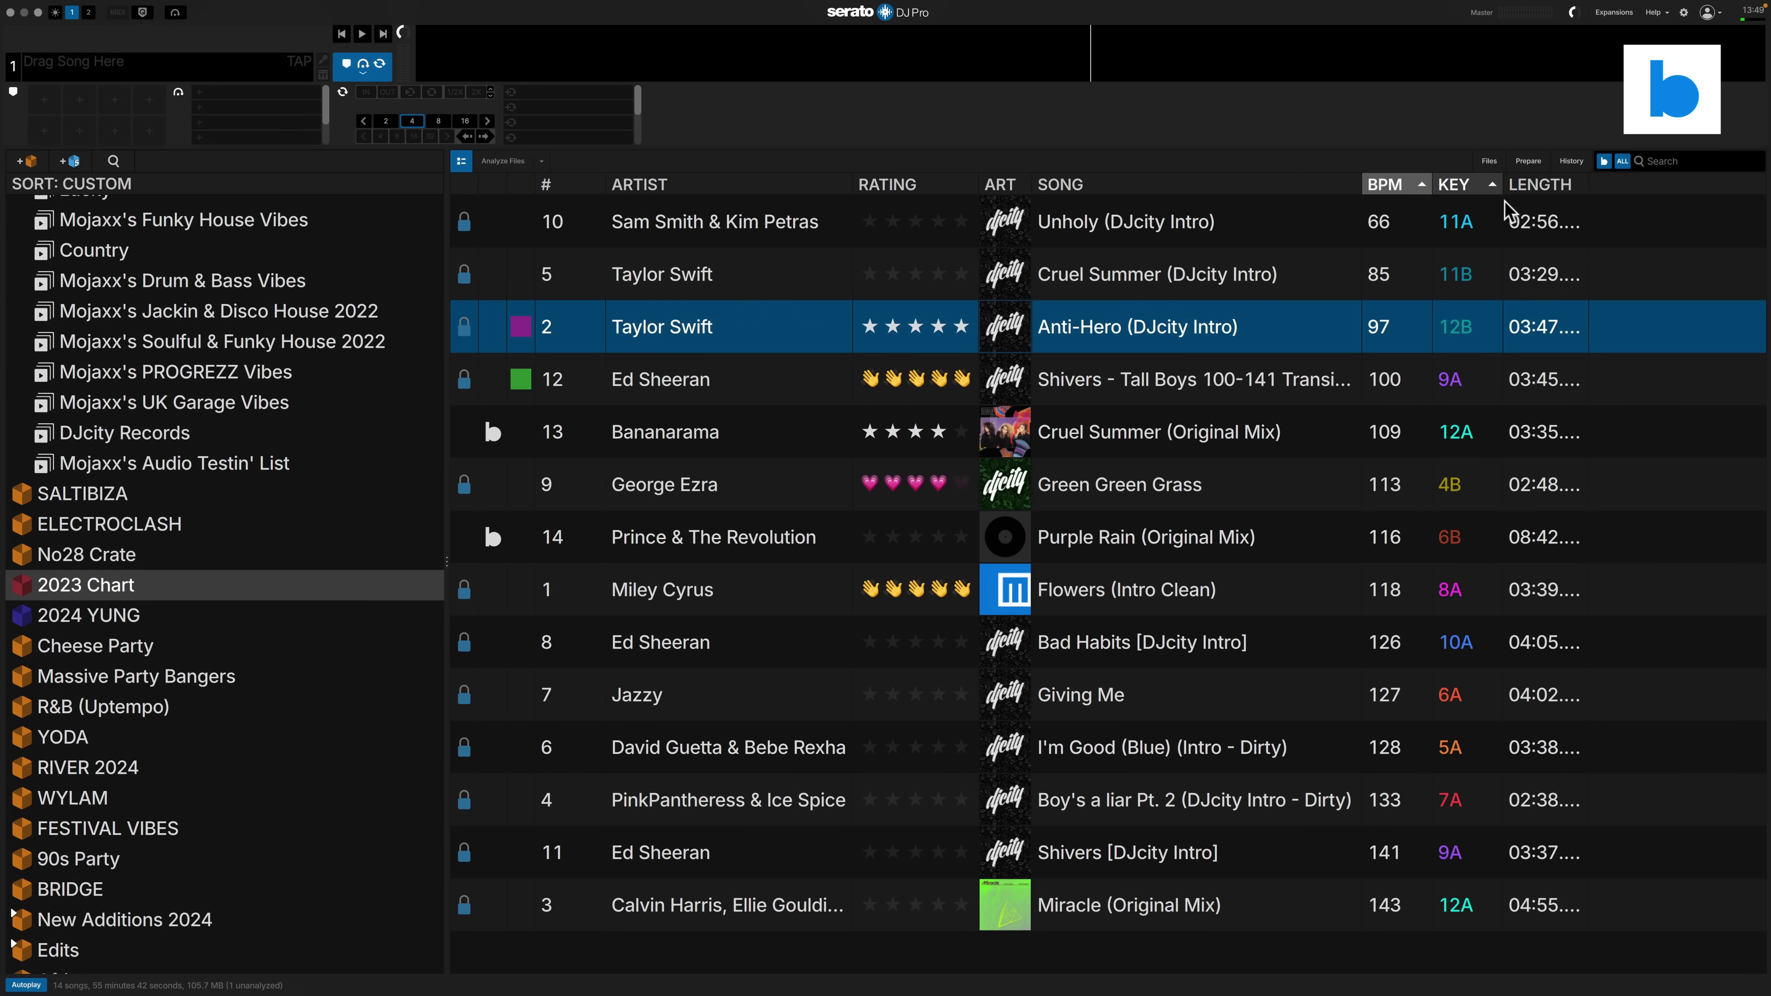
pyautogui.click(1489, 161)
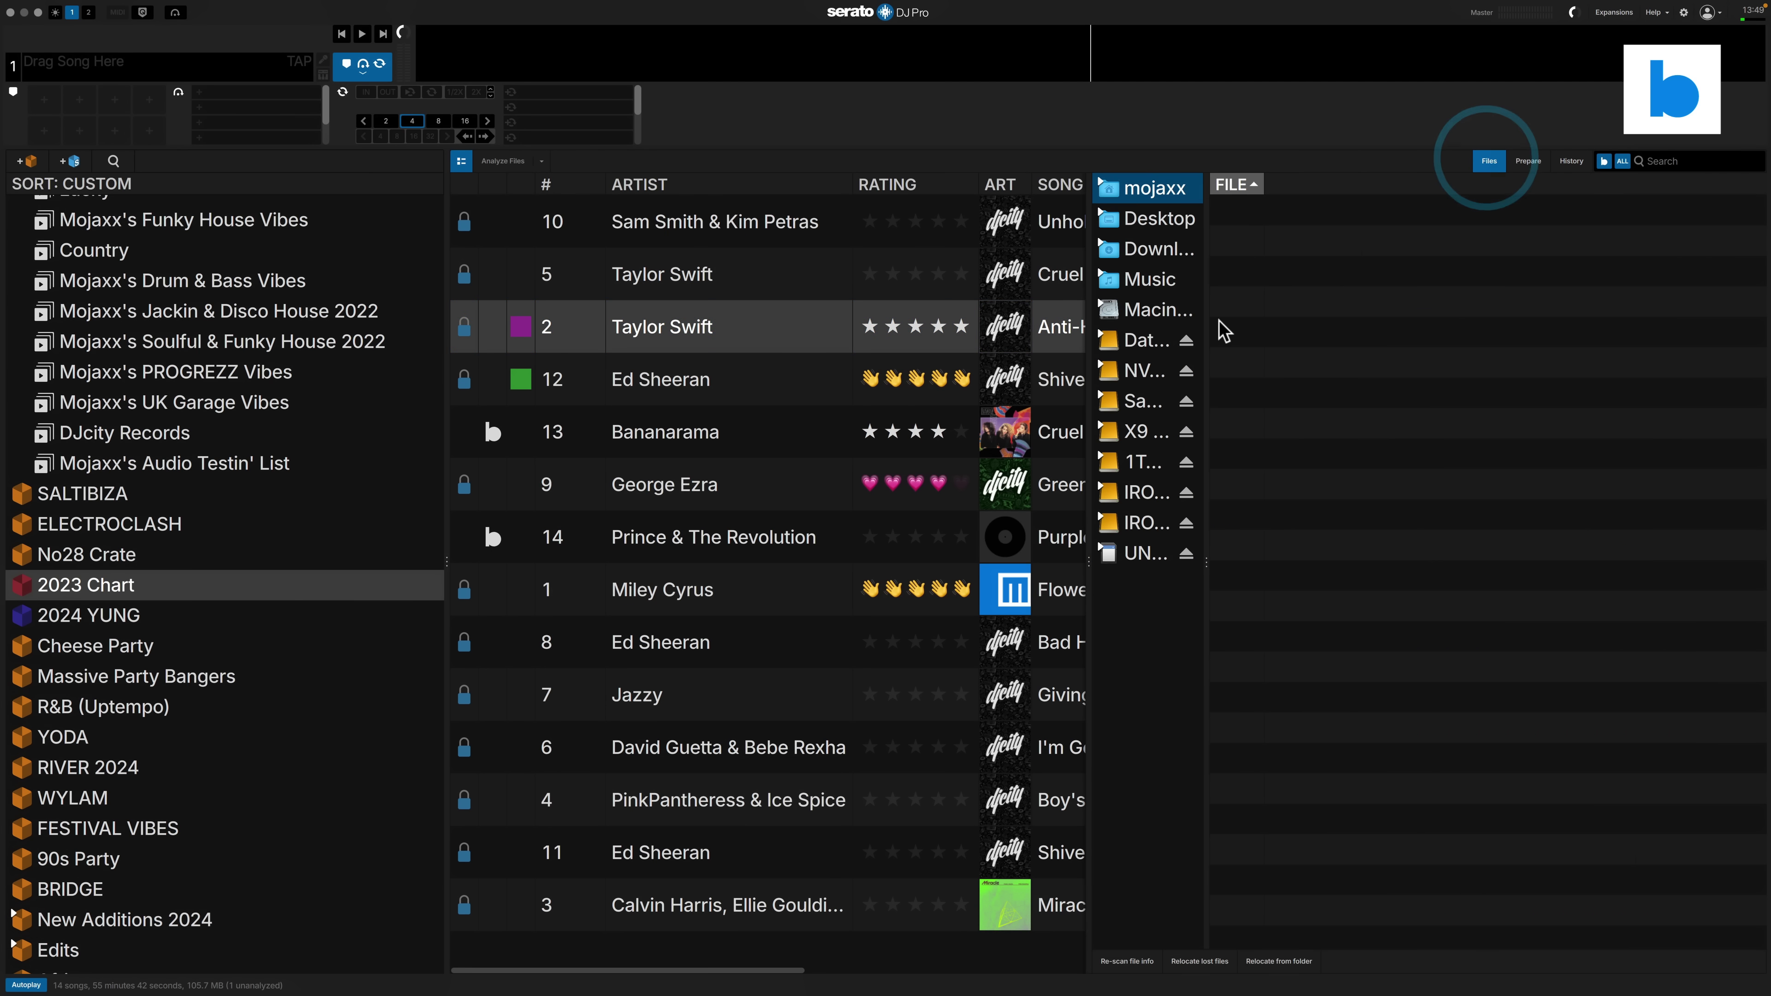
pyautogui.click(1489, 163)
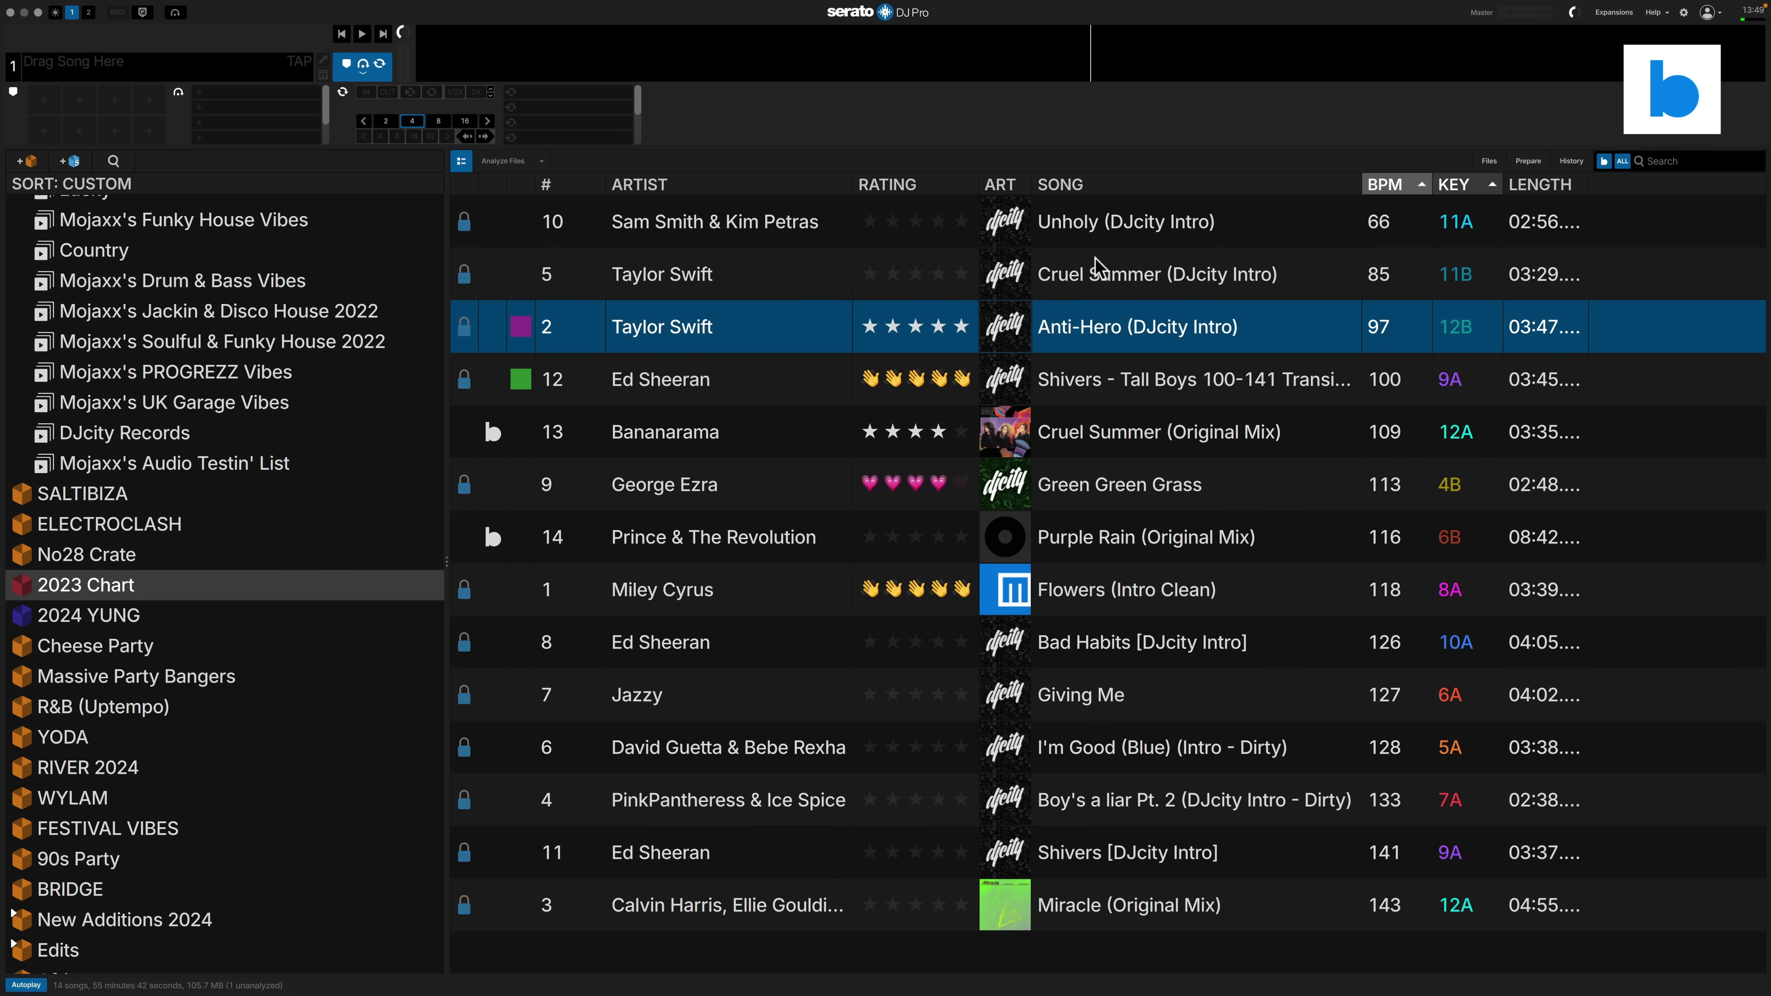
# Search for CYRUS, comparing crate, whole-library and Beatsource results, then clear the text
pyautogui.click(1604, 162)
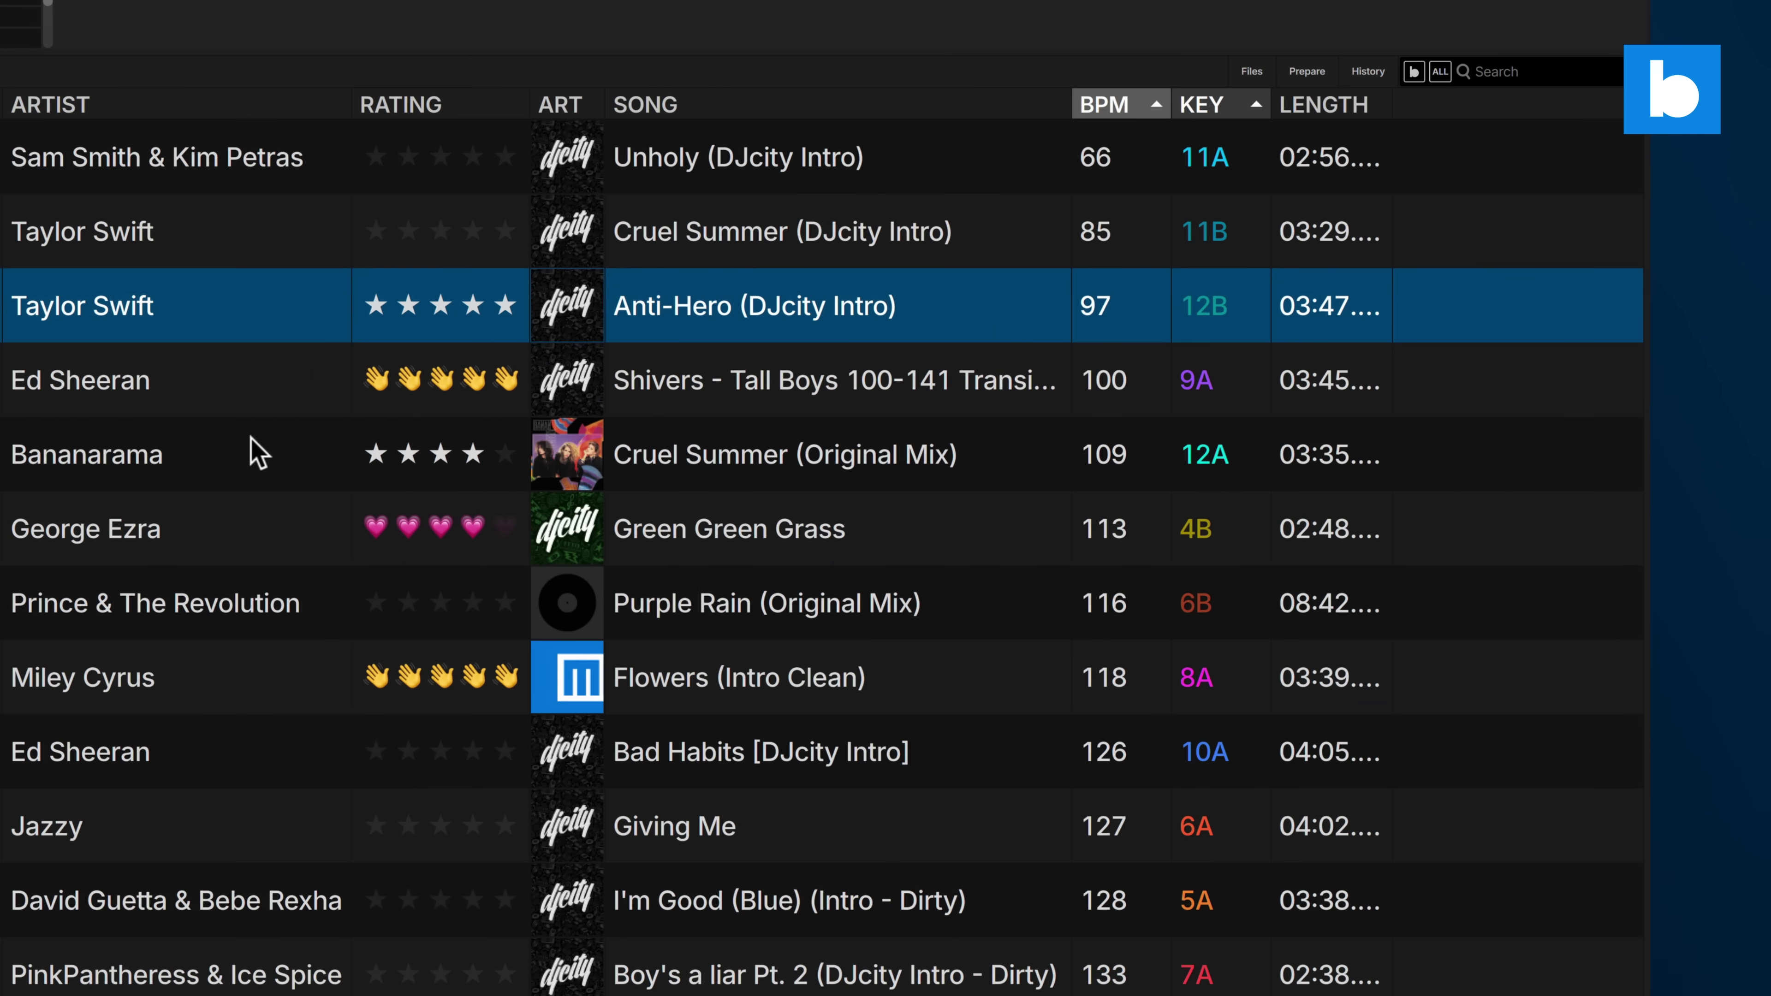
pyautogui.click(693, 426)
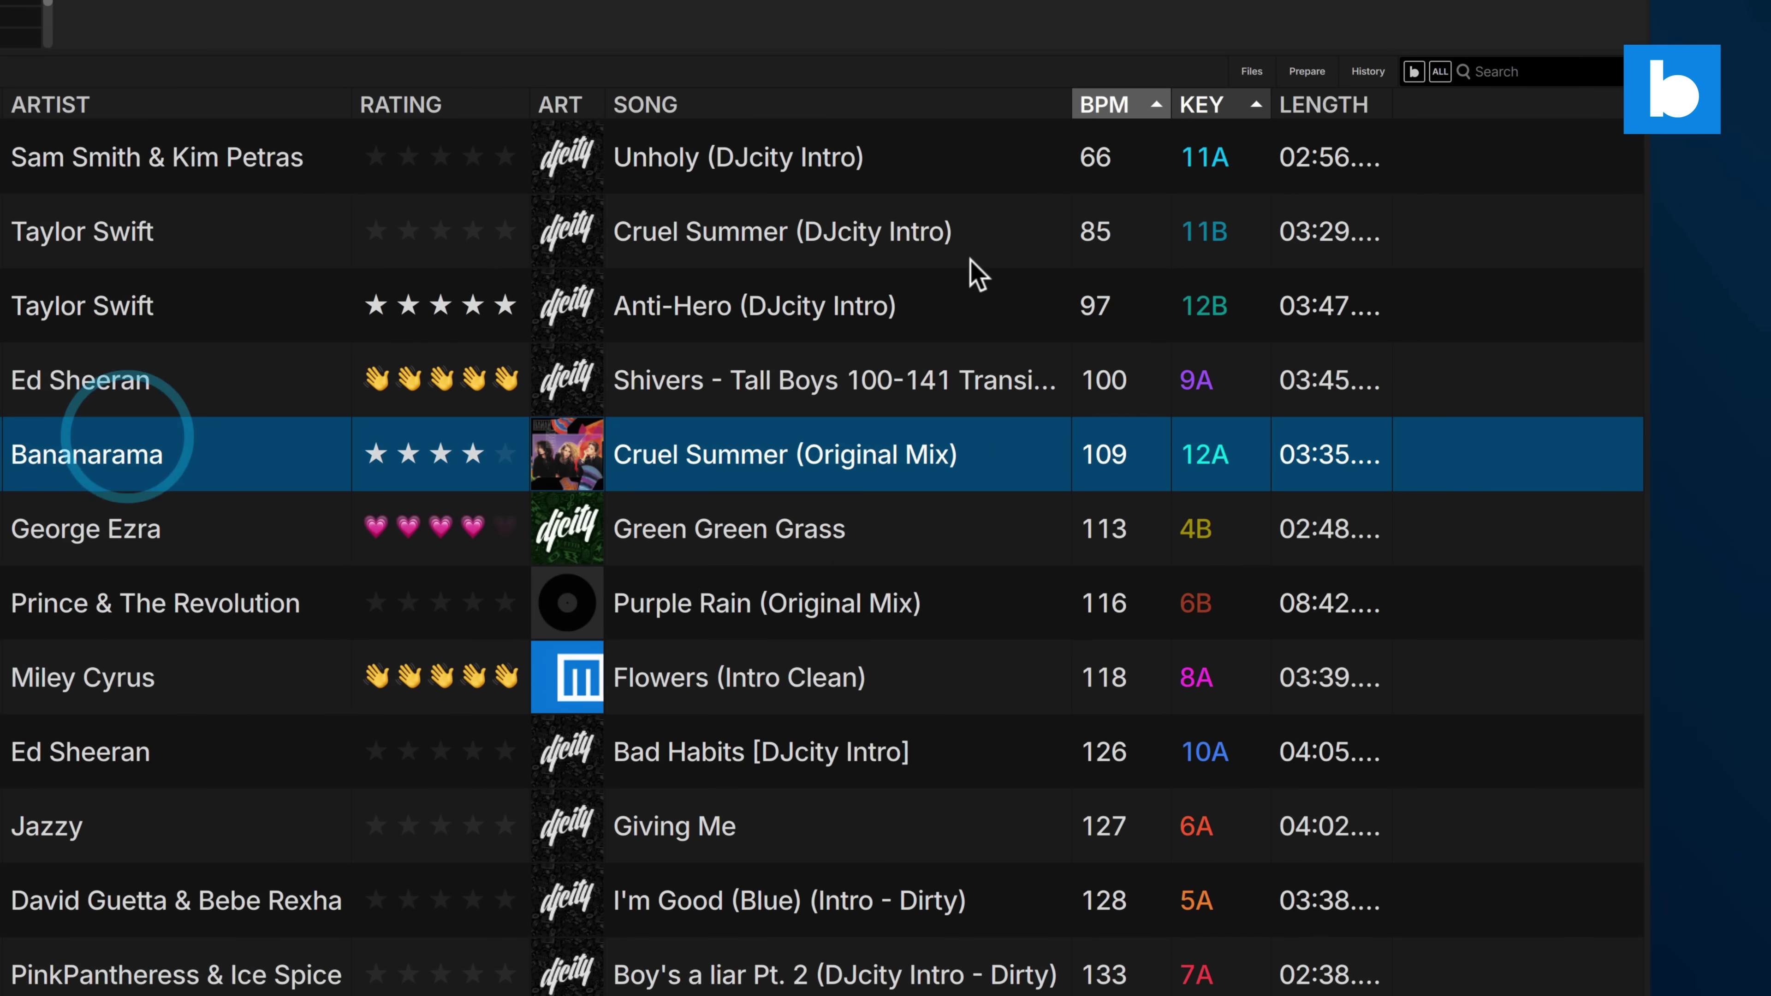
pyautogui.click(1516, 72)
pyautogui.write('C')
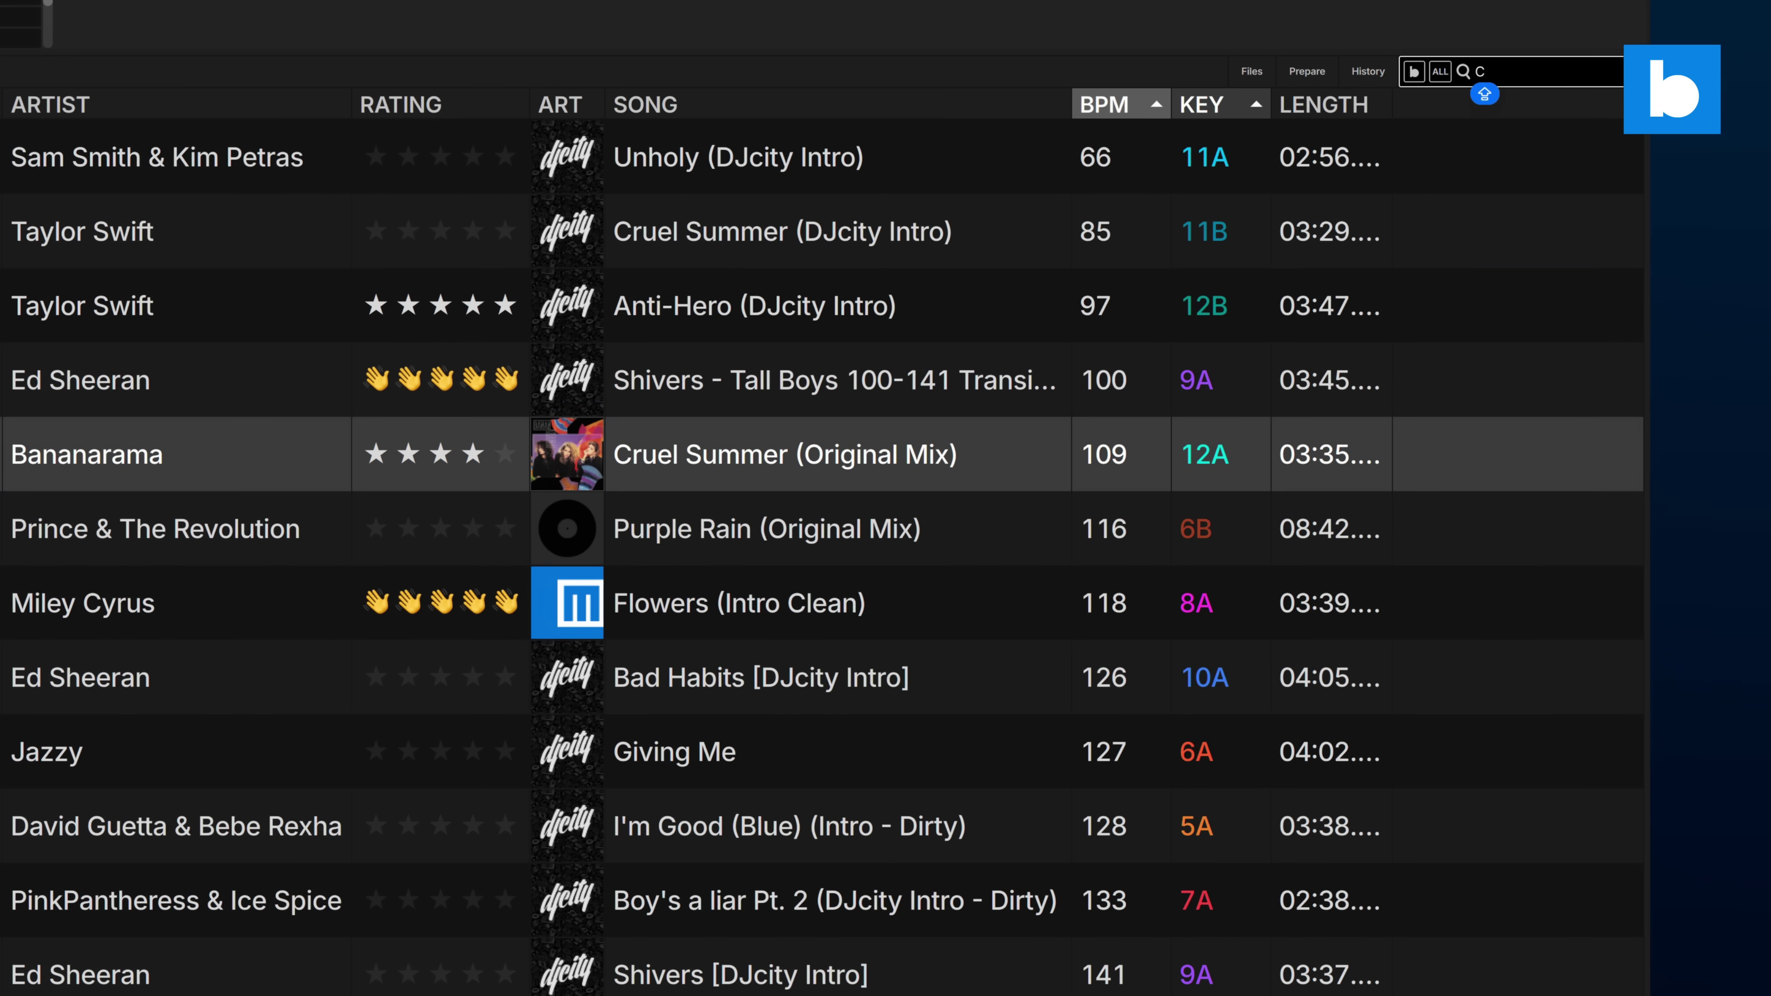
pyautogui.write('YRUS')
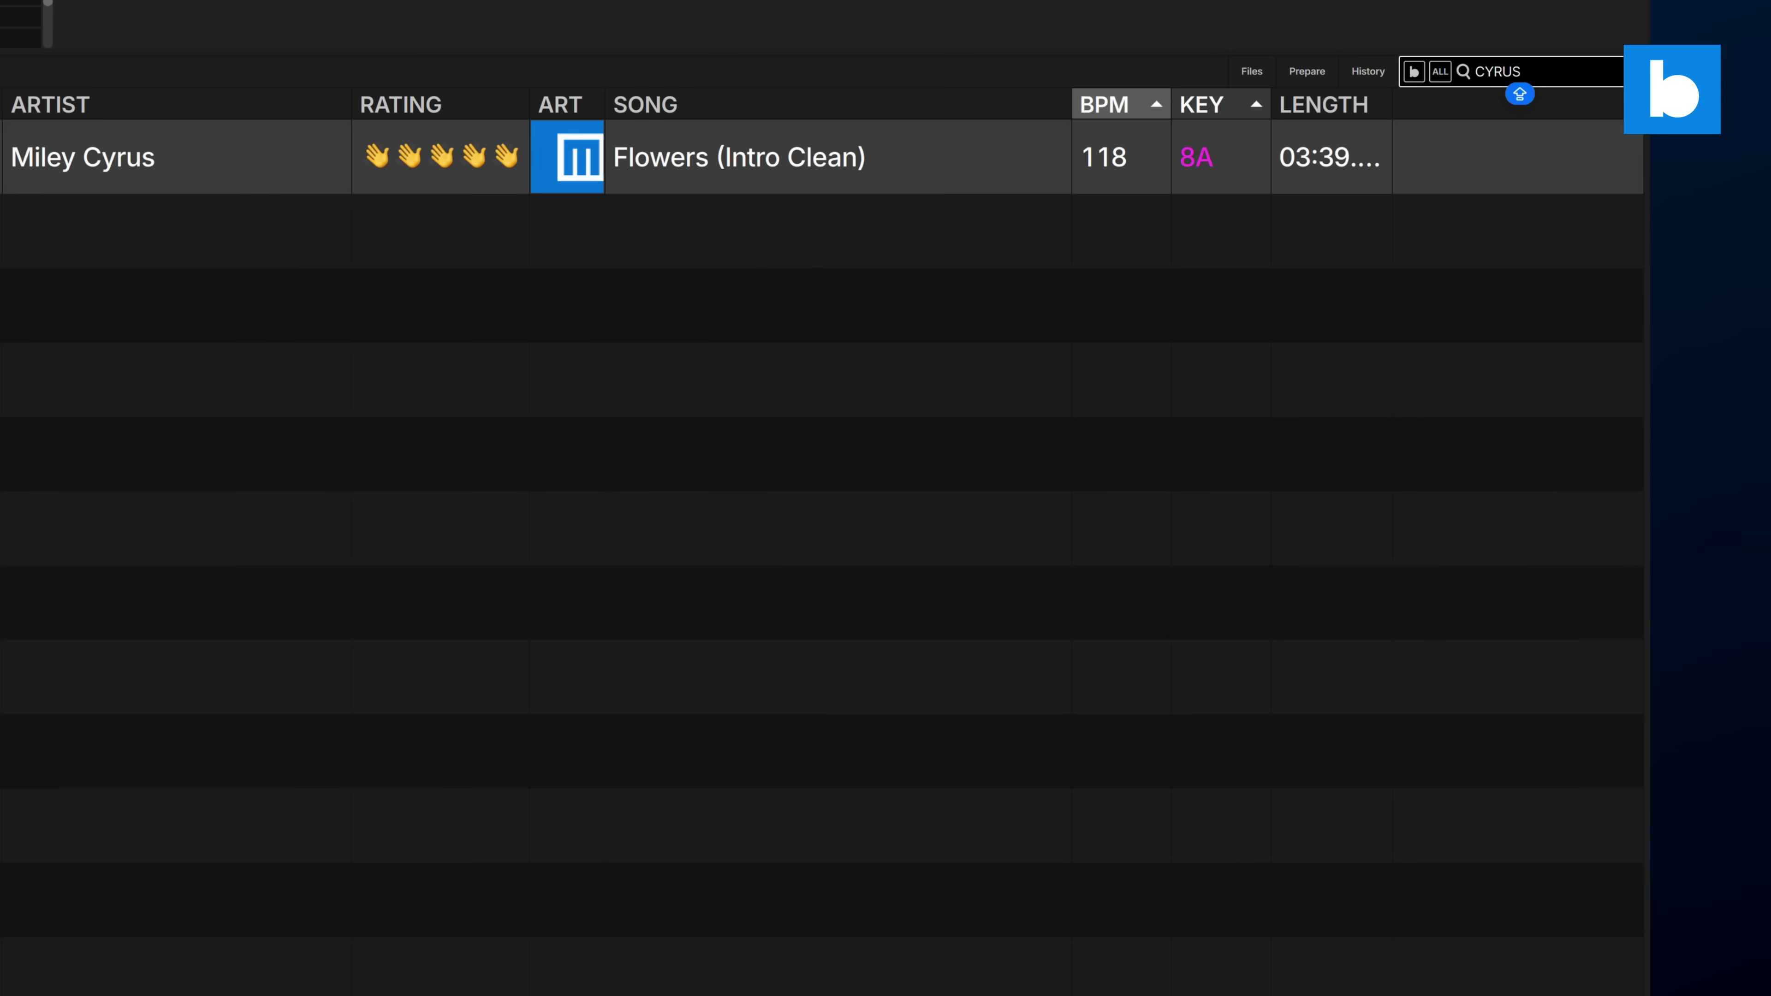
pyautogui.click(1439, 75)
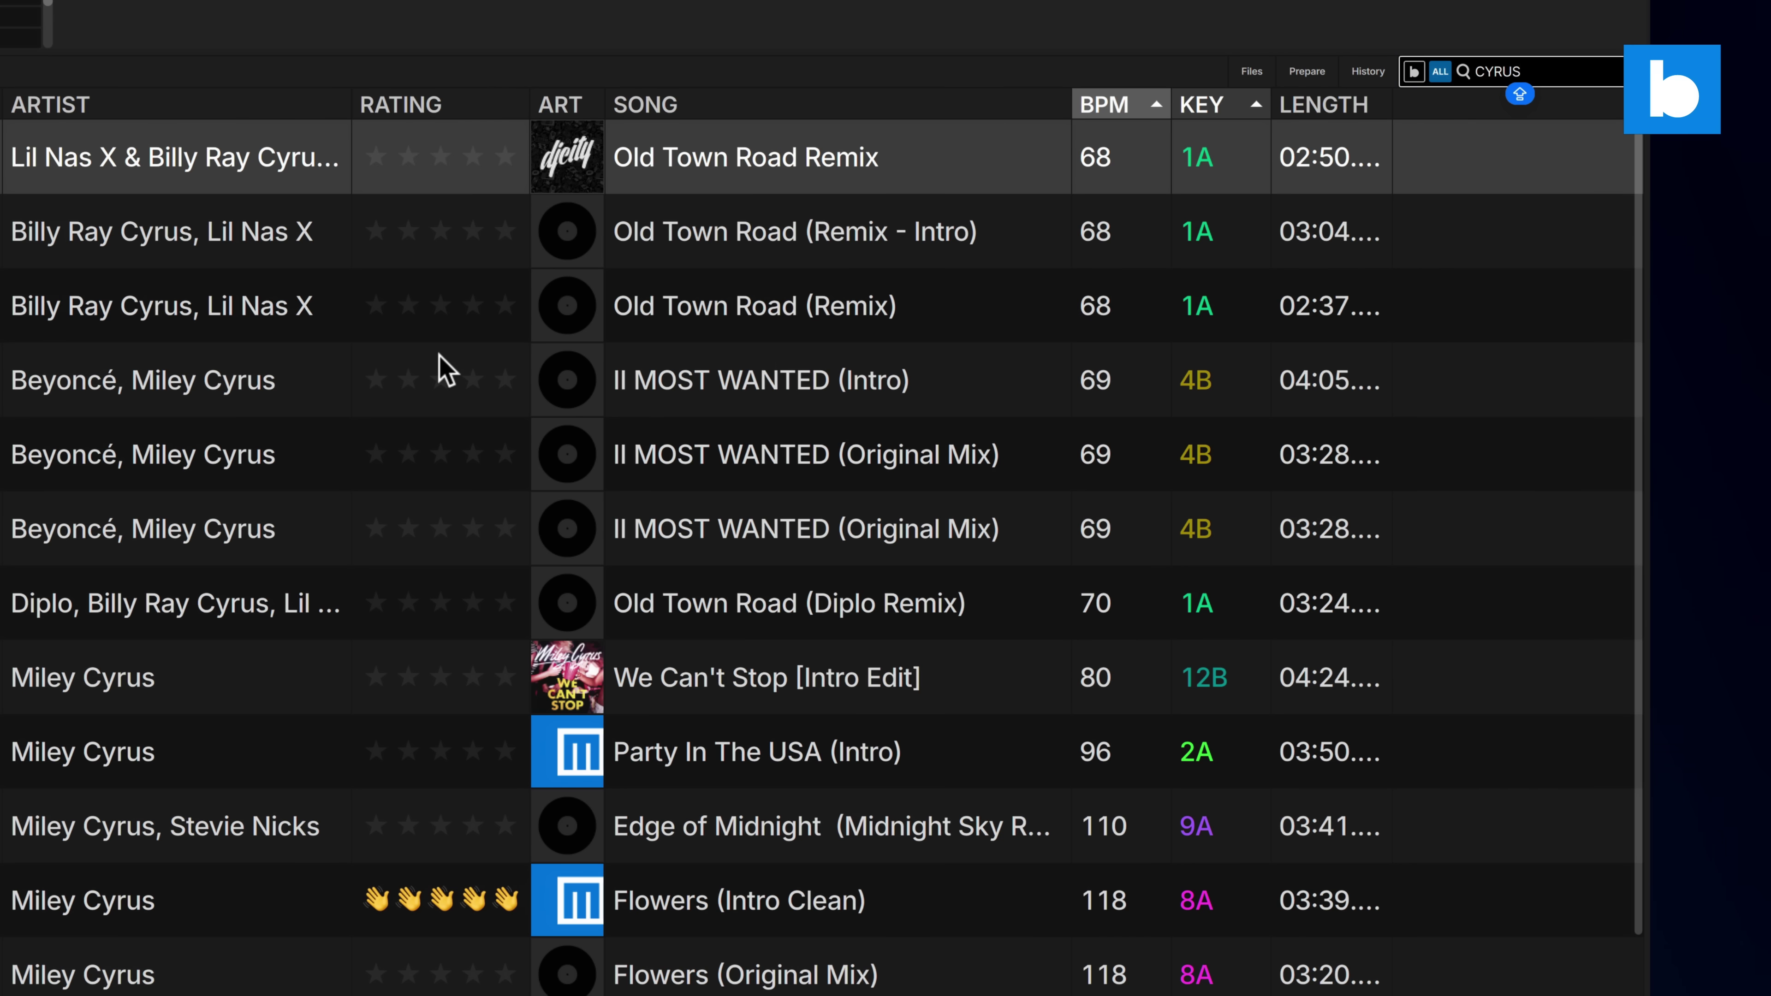
pyautogui.click(1439, 72)
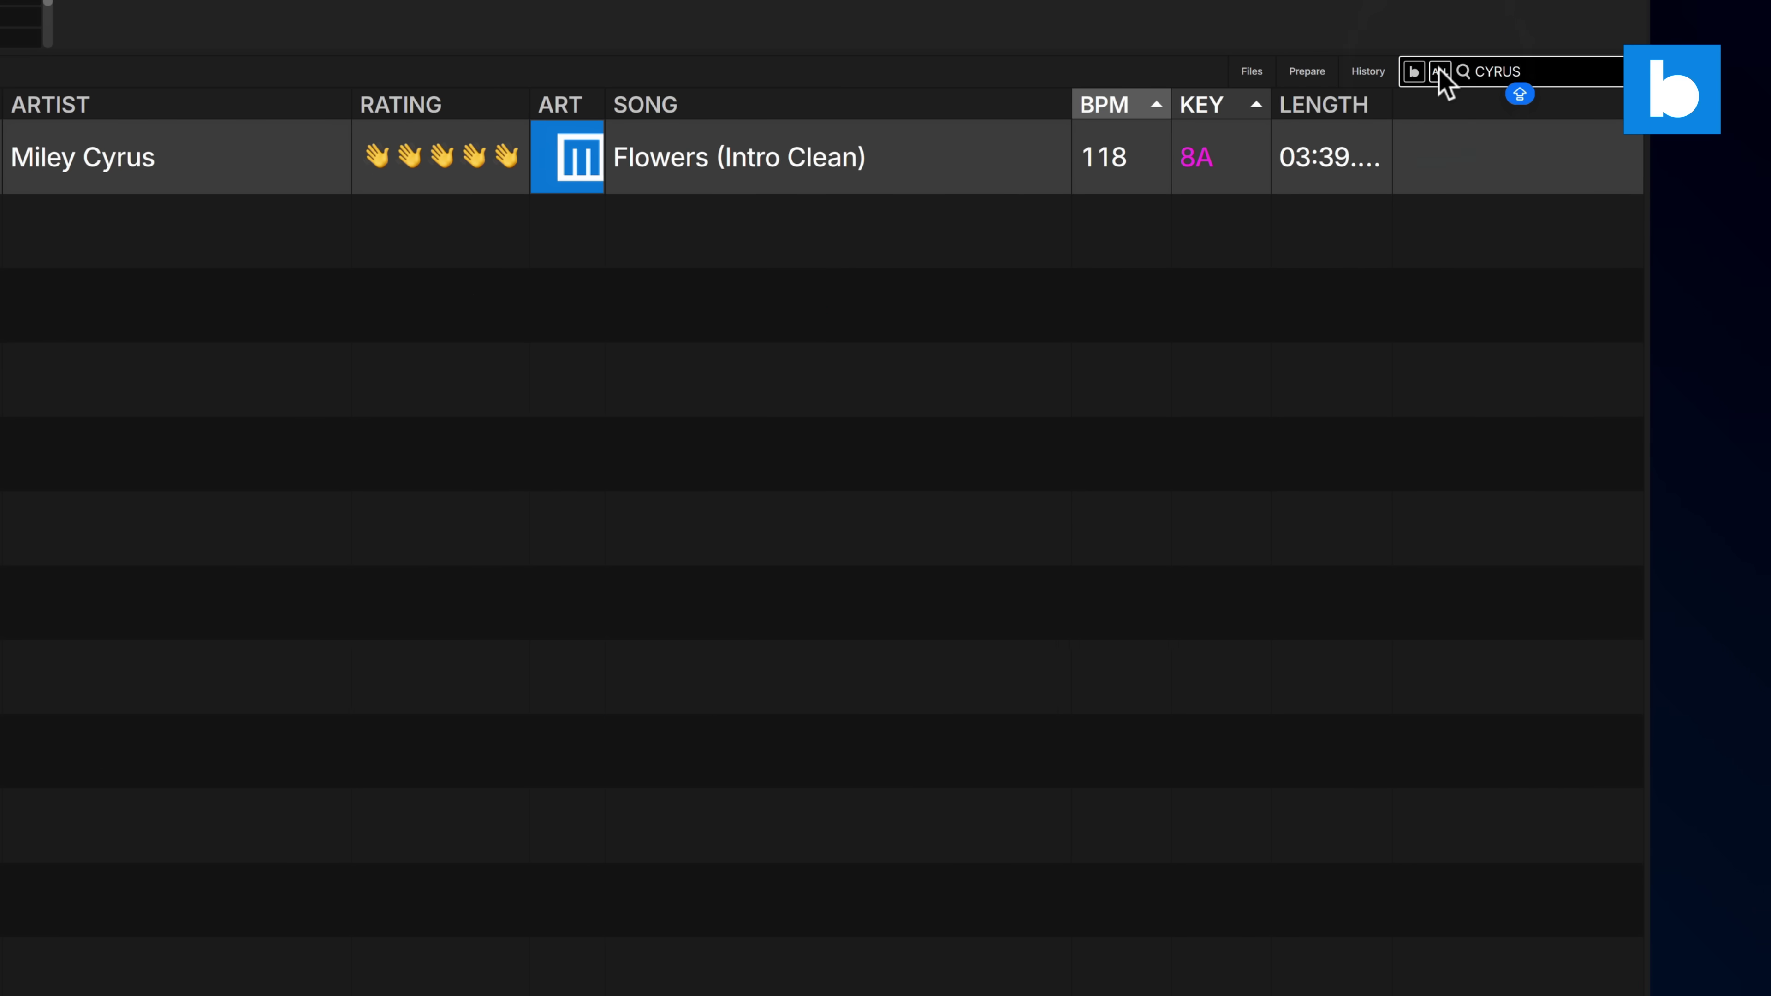
pyautogui.click(1439, 71)
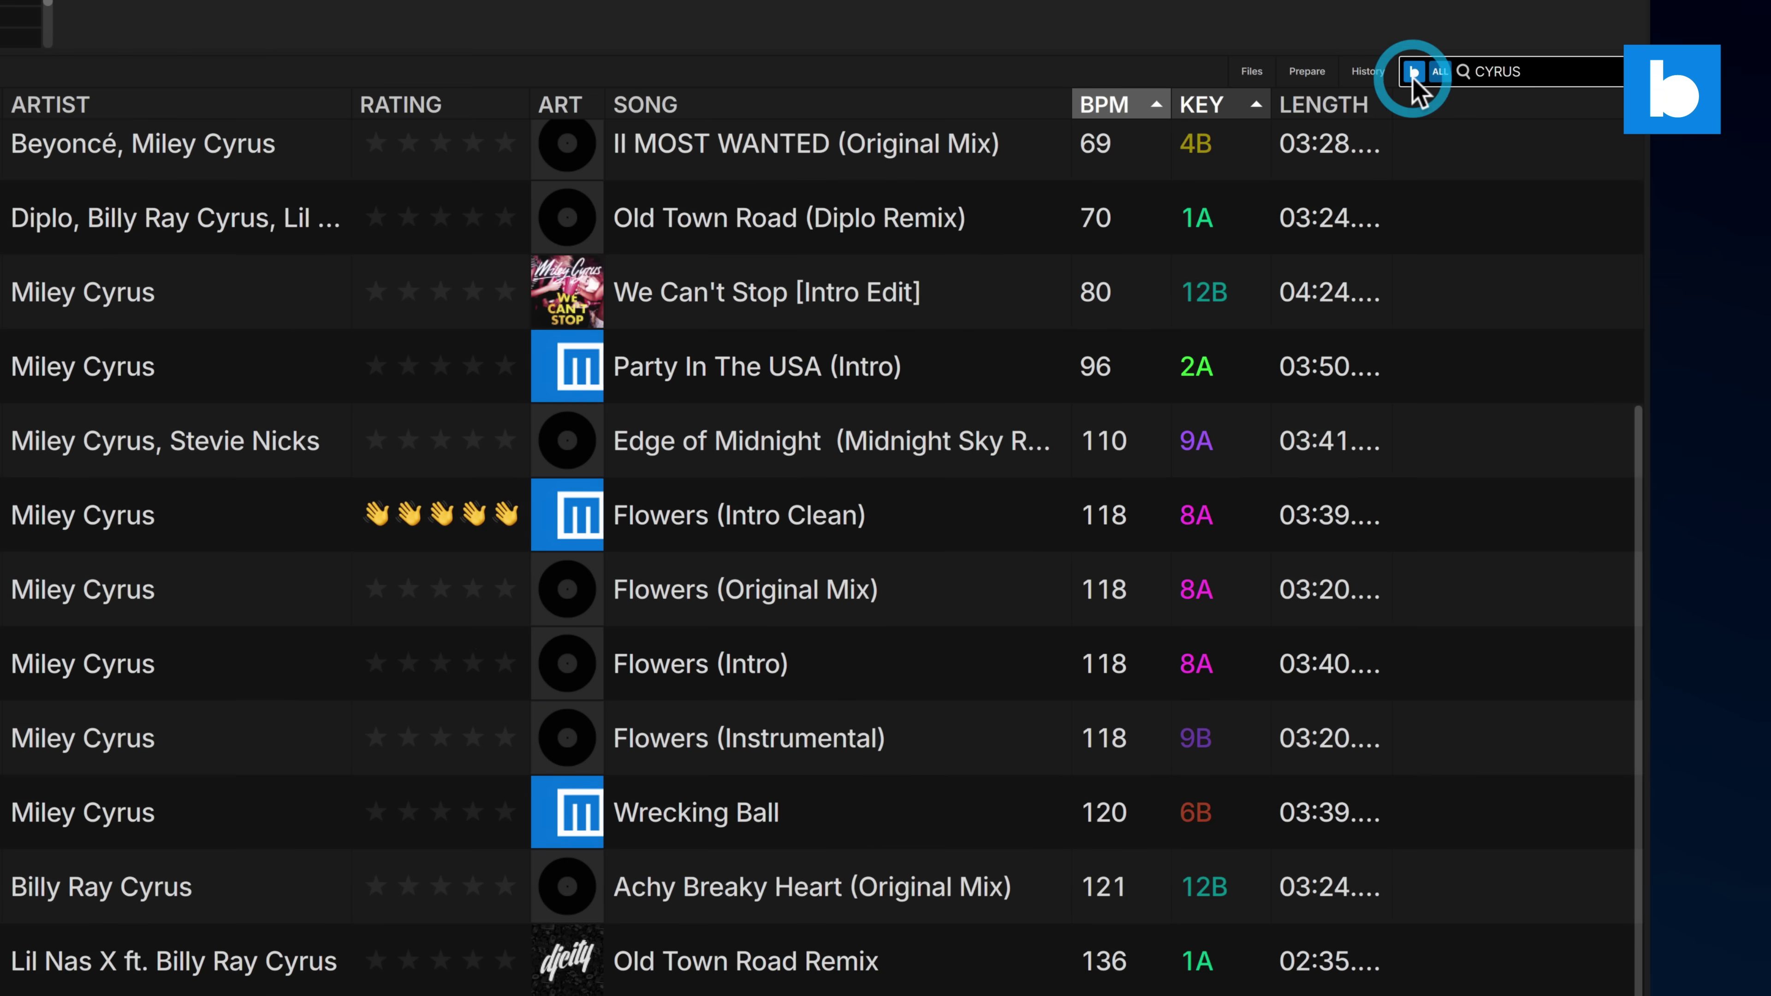
pyautogui.click(1415, 72)
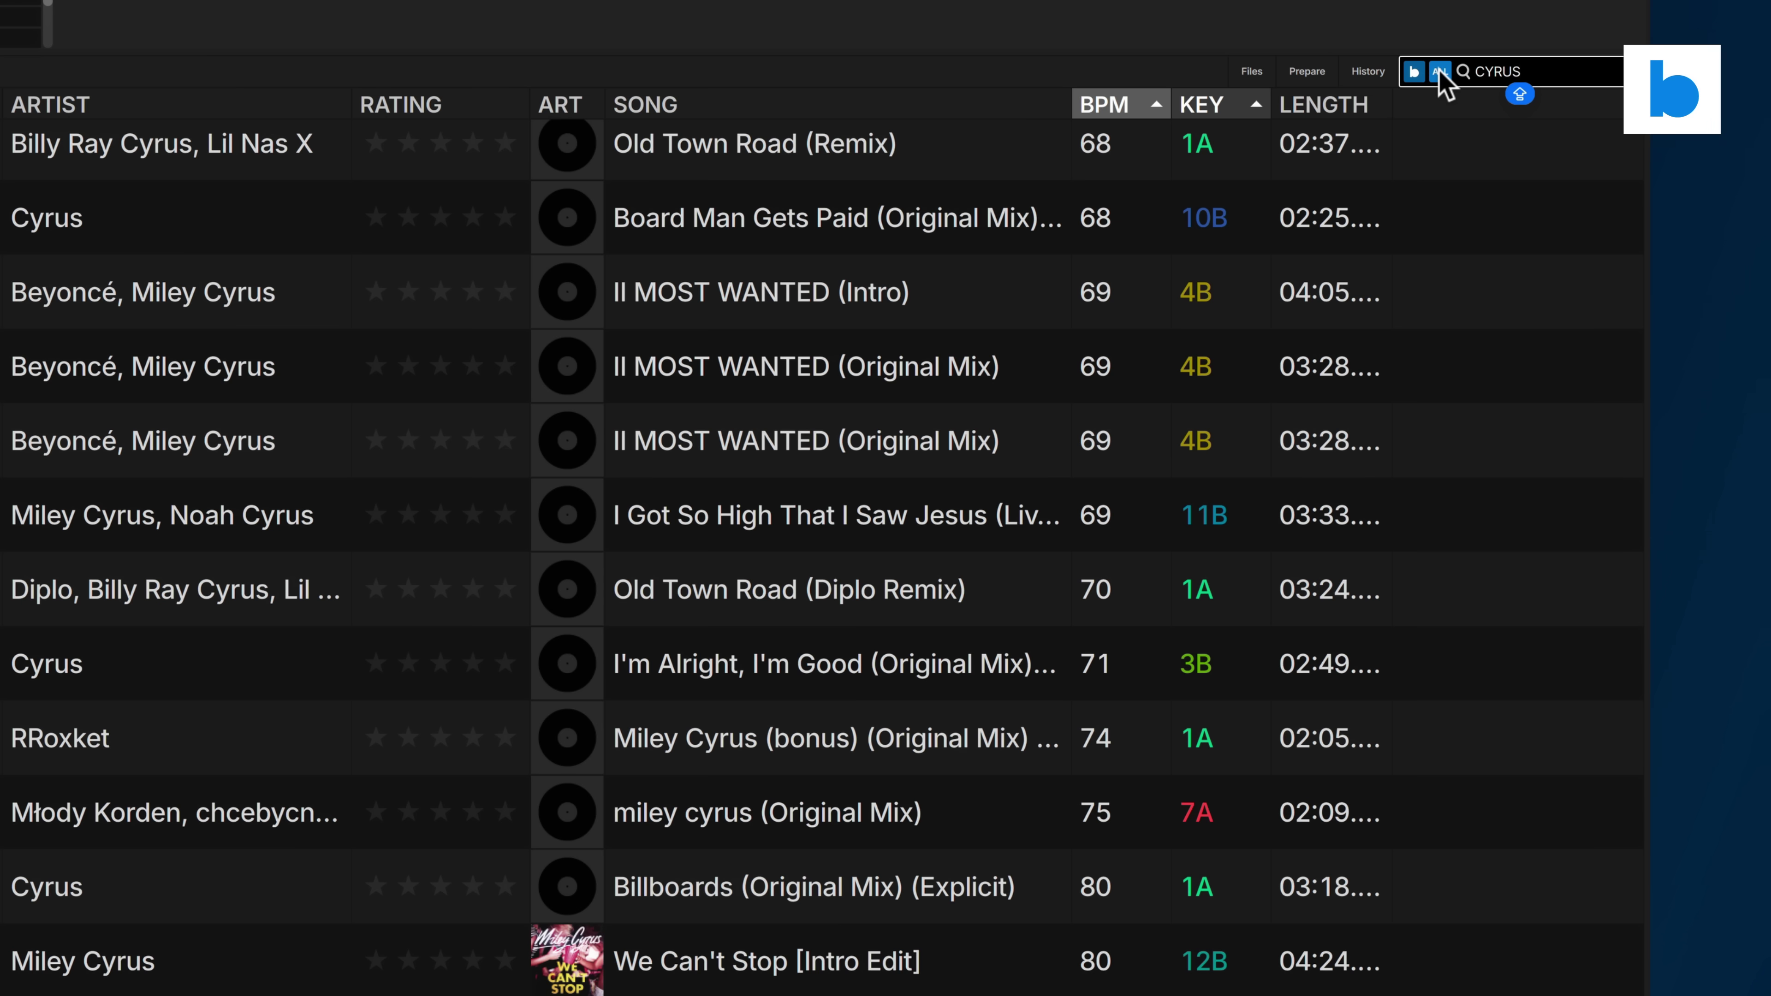
pyautogui.click(1440, 72)
pyautogui.click(1416, 72)
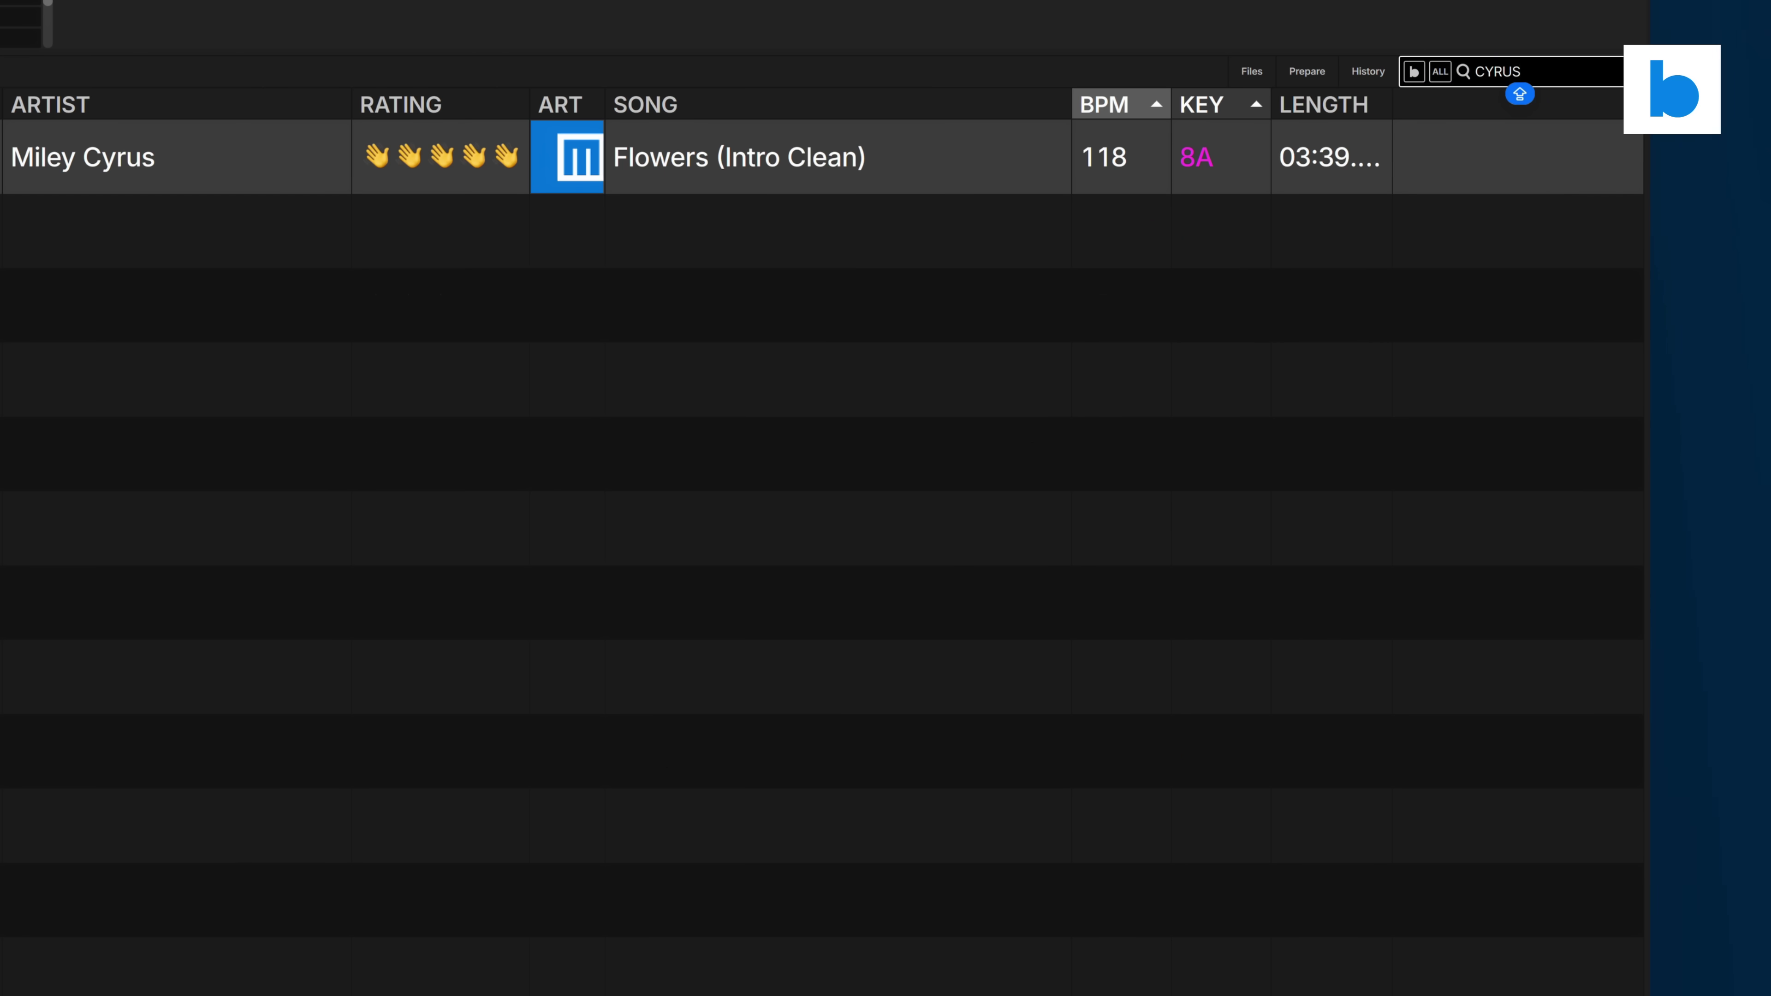
pyautogui.press('BackSpace')
pyautogui.press('BackSpace')
pyautogui.press('BackSpace')
pyautogui.press('BackSpace')
pyautogui.press('BackSpace')
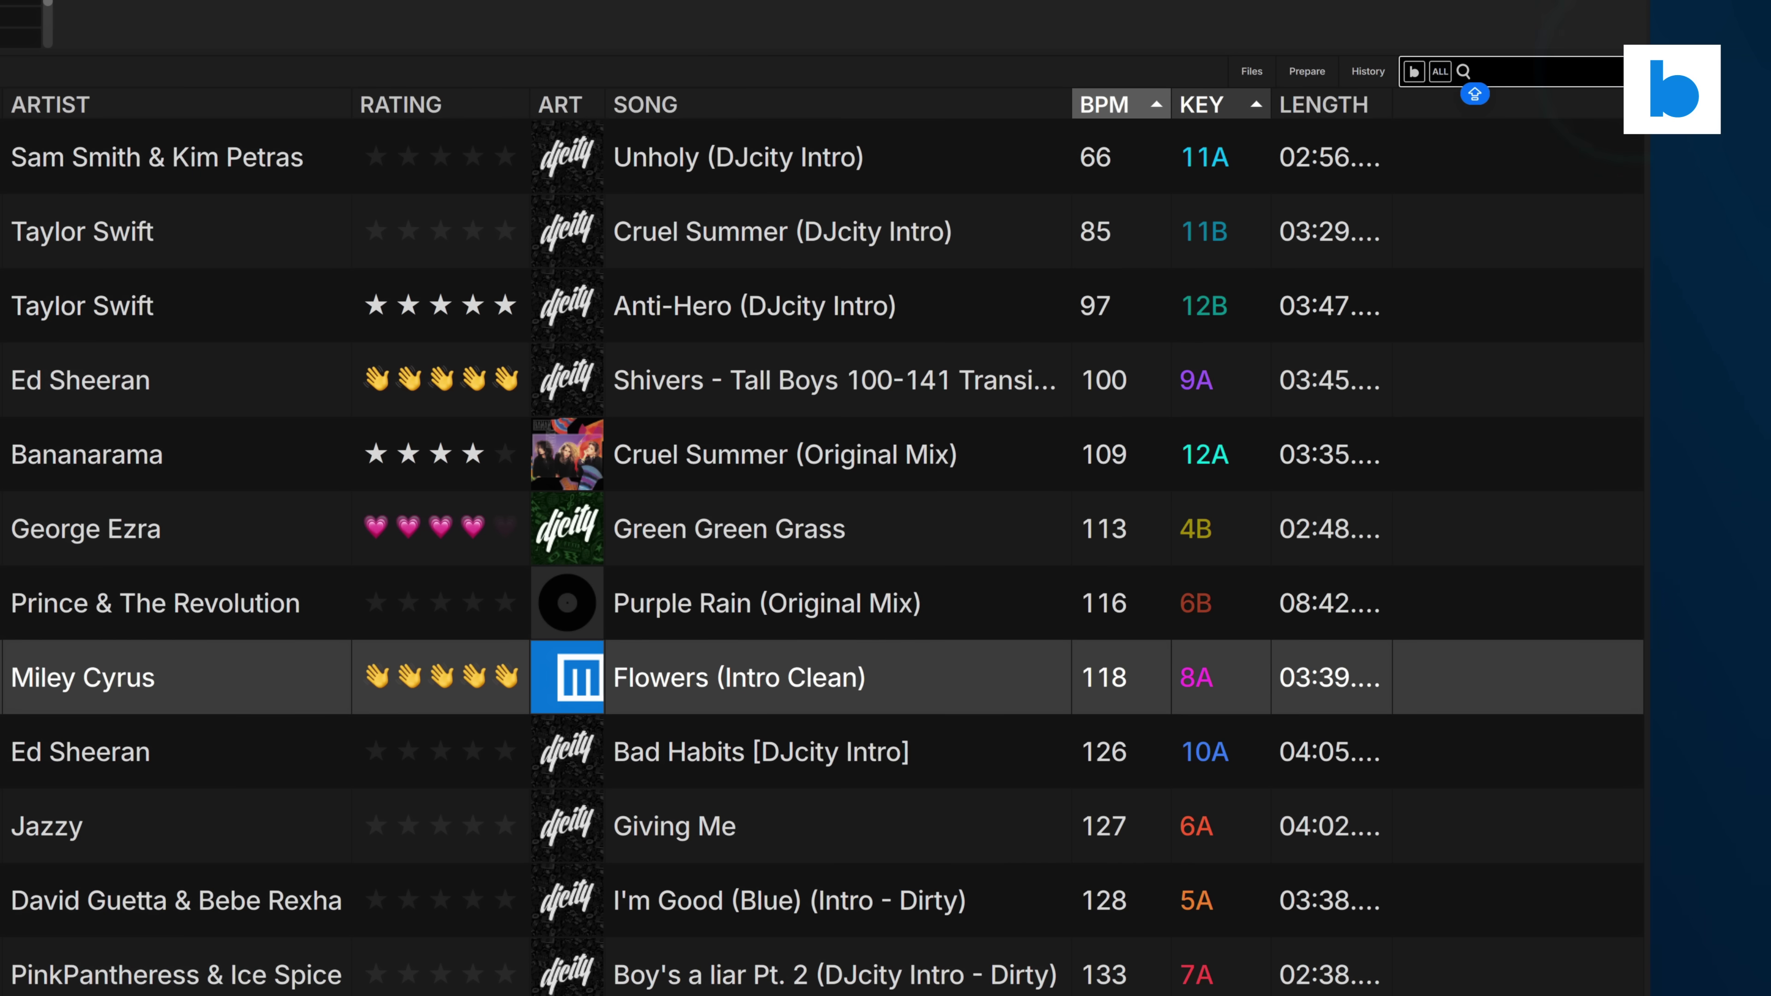
# Search the whole library for CYRUS again, toggle Beatsource results, then clear the search
pyautogui.click(842, 380)
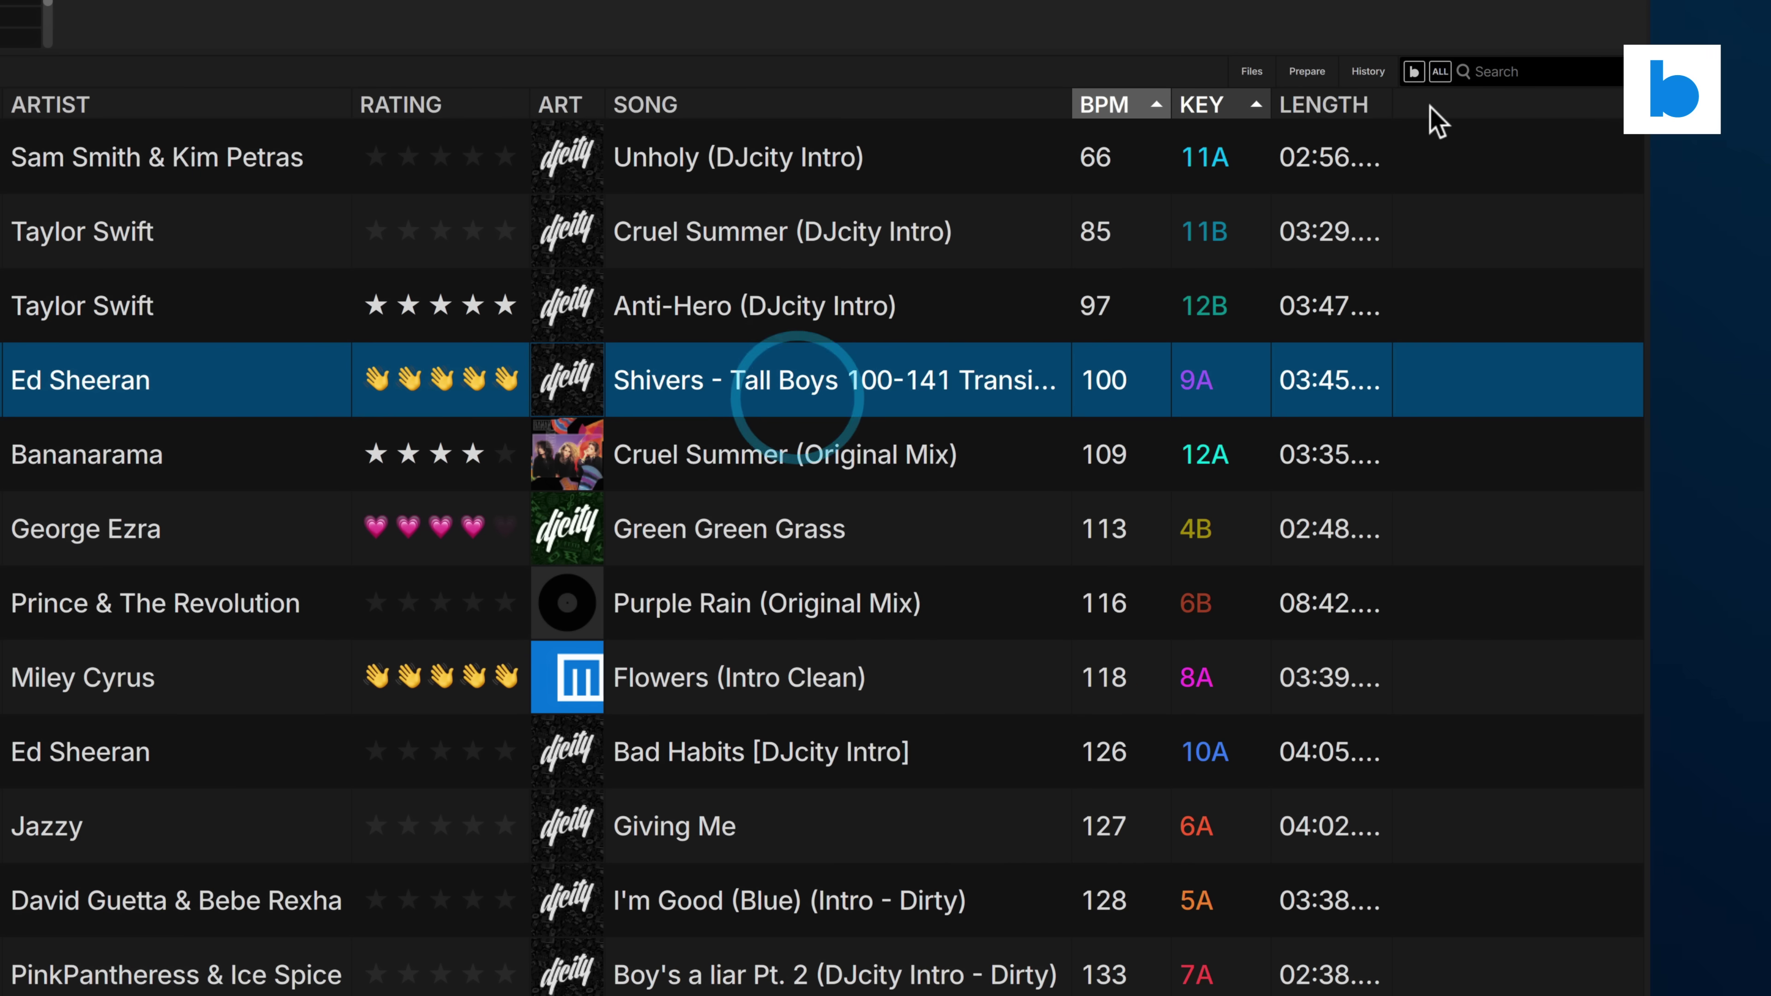
pyautogui.click(1478, 72)
pyautogui.write('CYRUS')
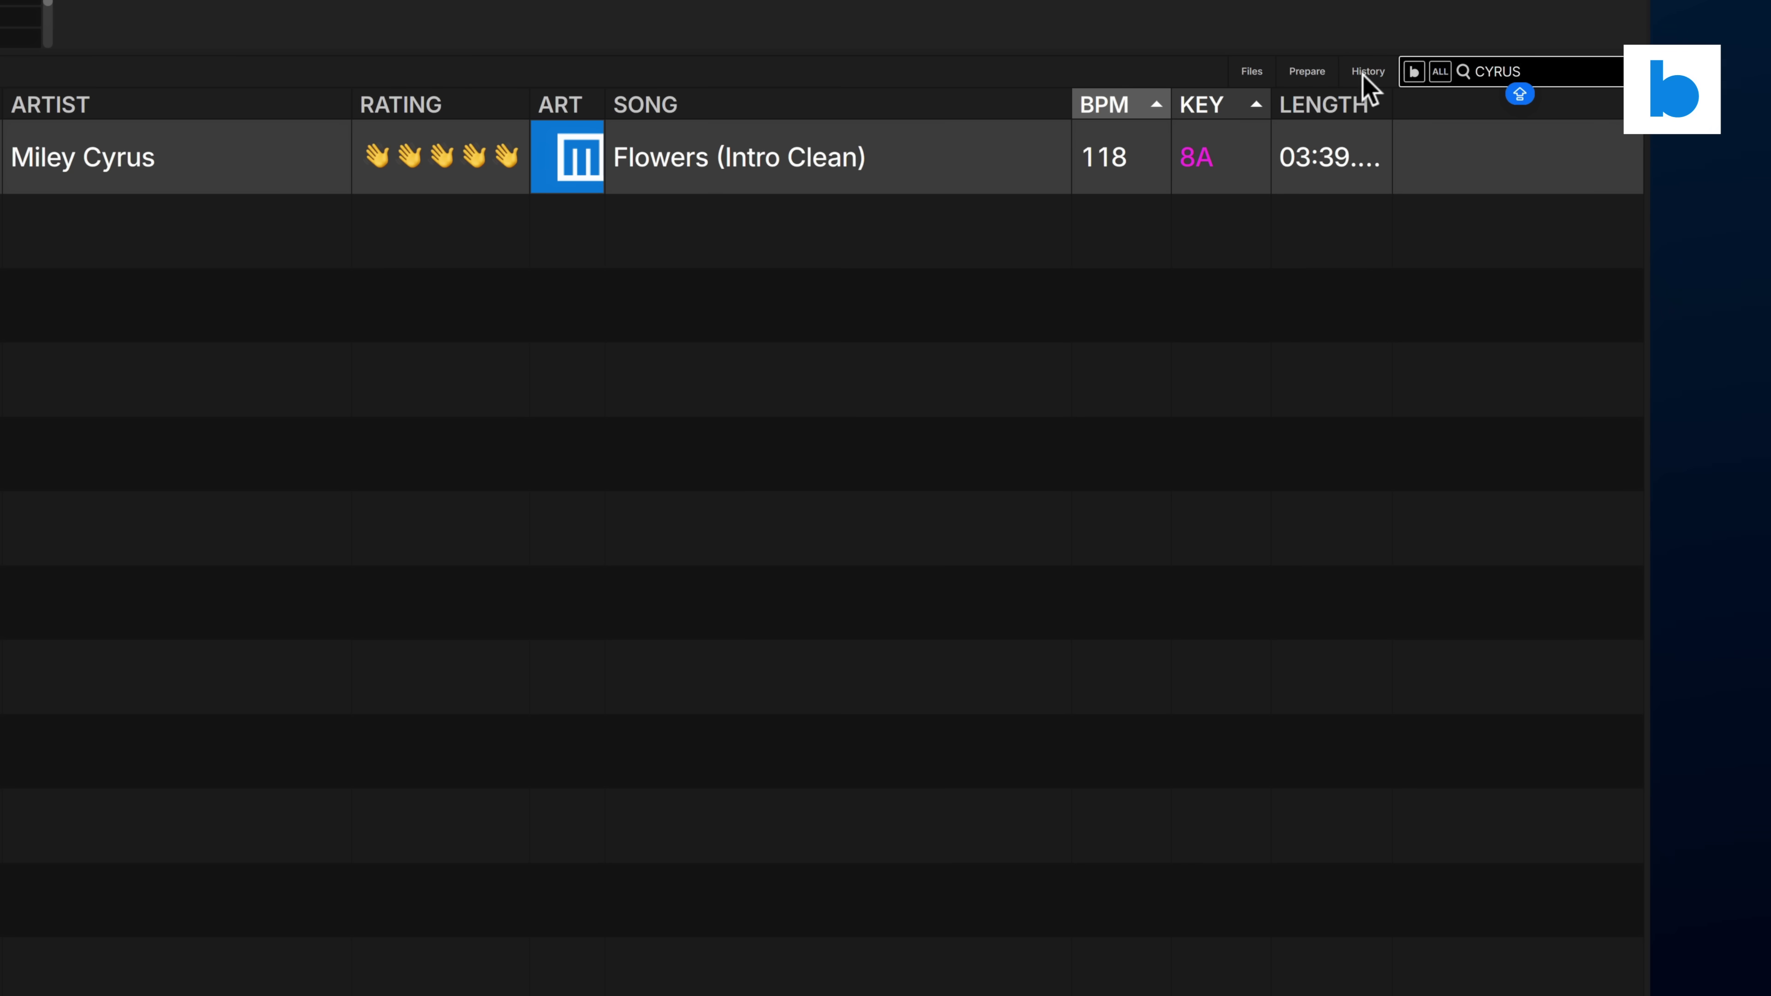
pyautogui.click(1439, 69)
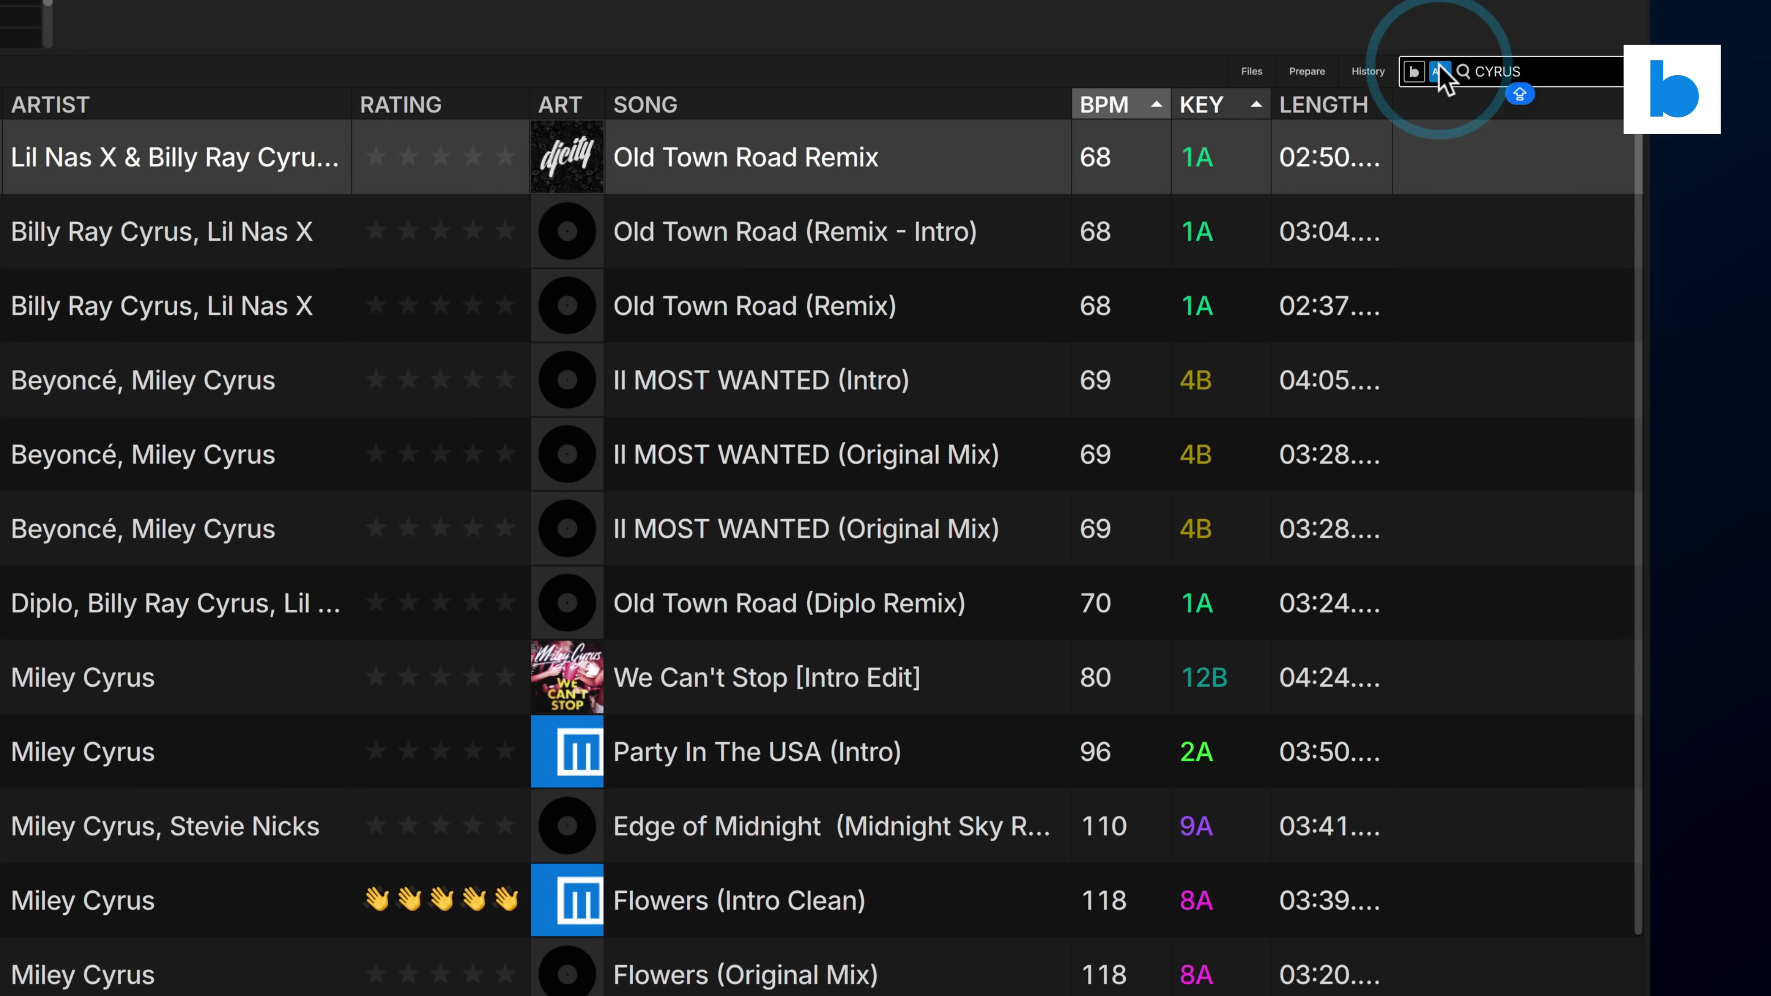
pyautogui.click(1415, 71)
pyautogui.click(1414, 71)
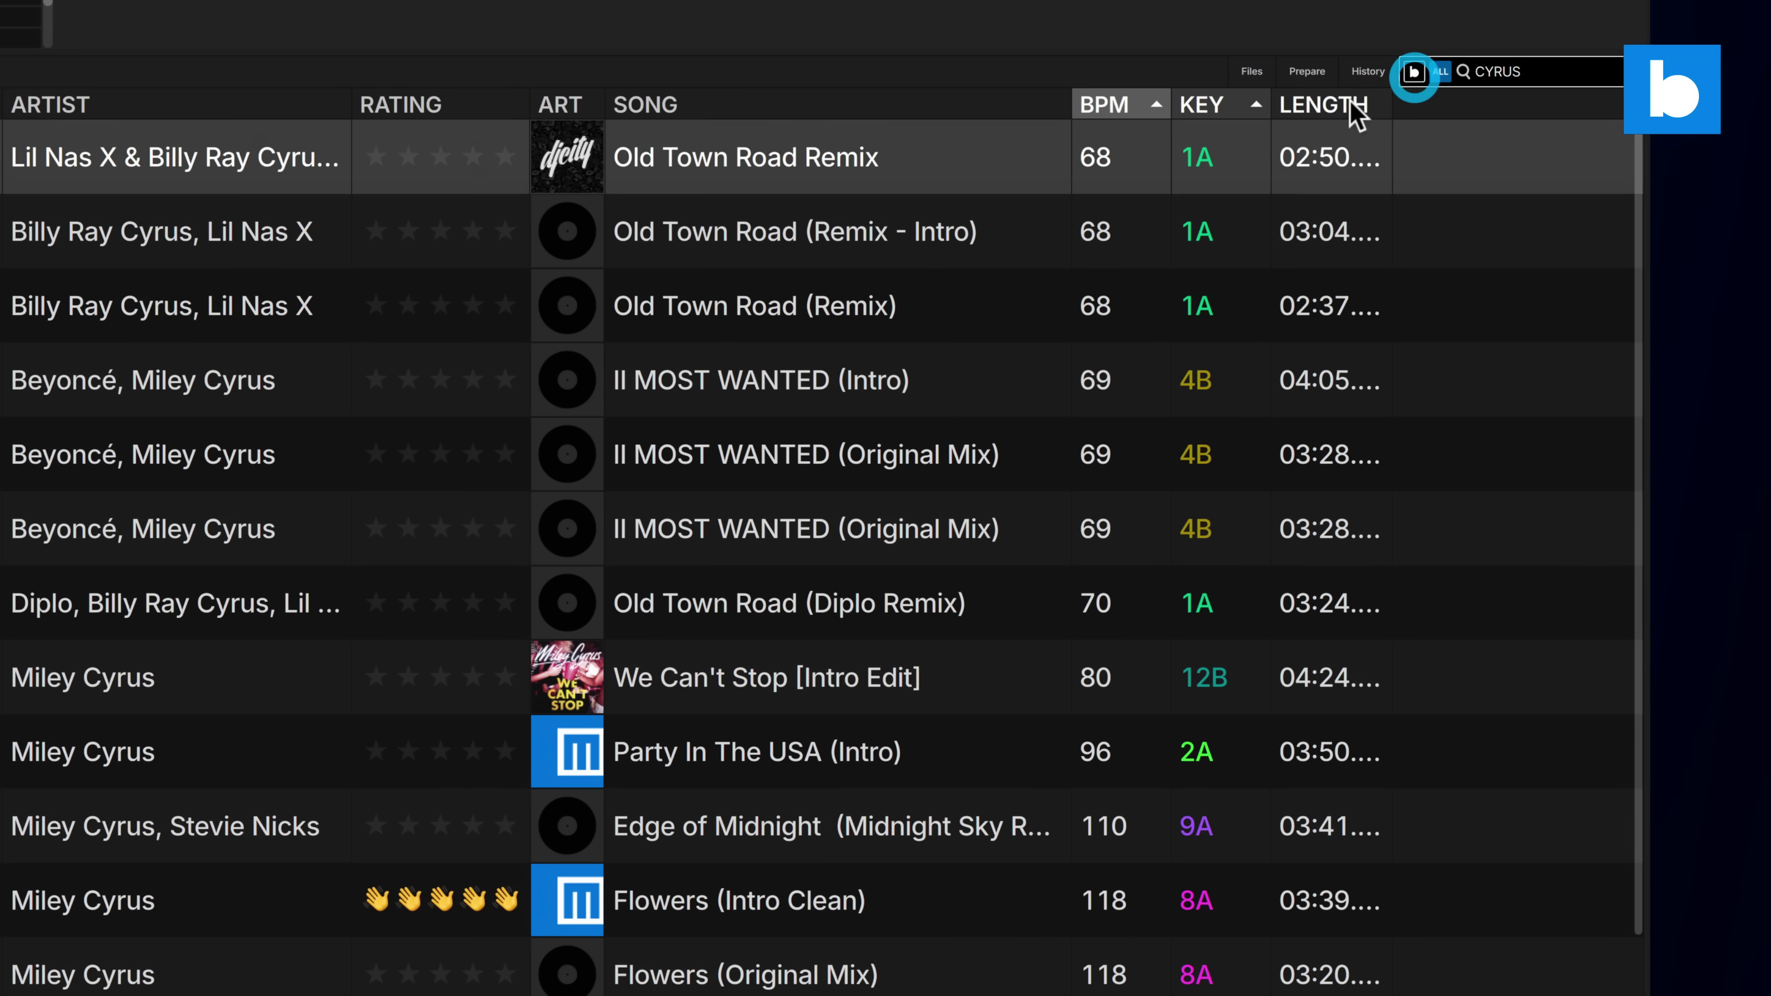
pyautogui.click(130, 440)
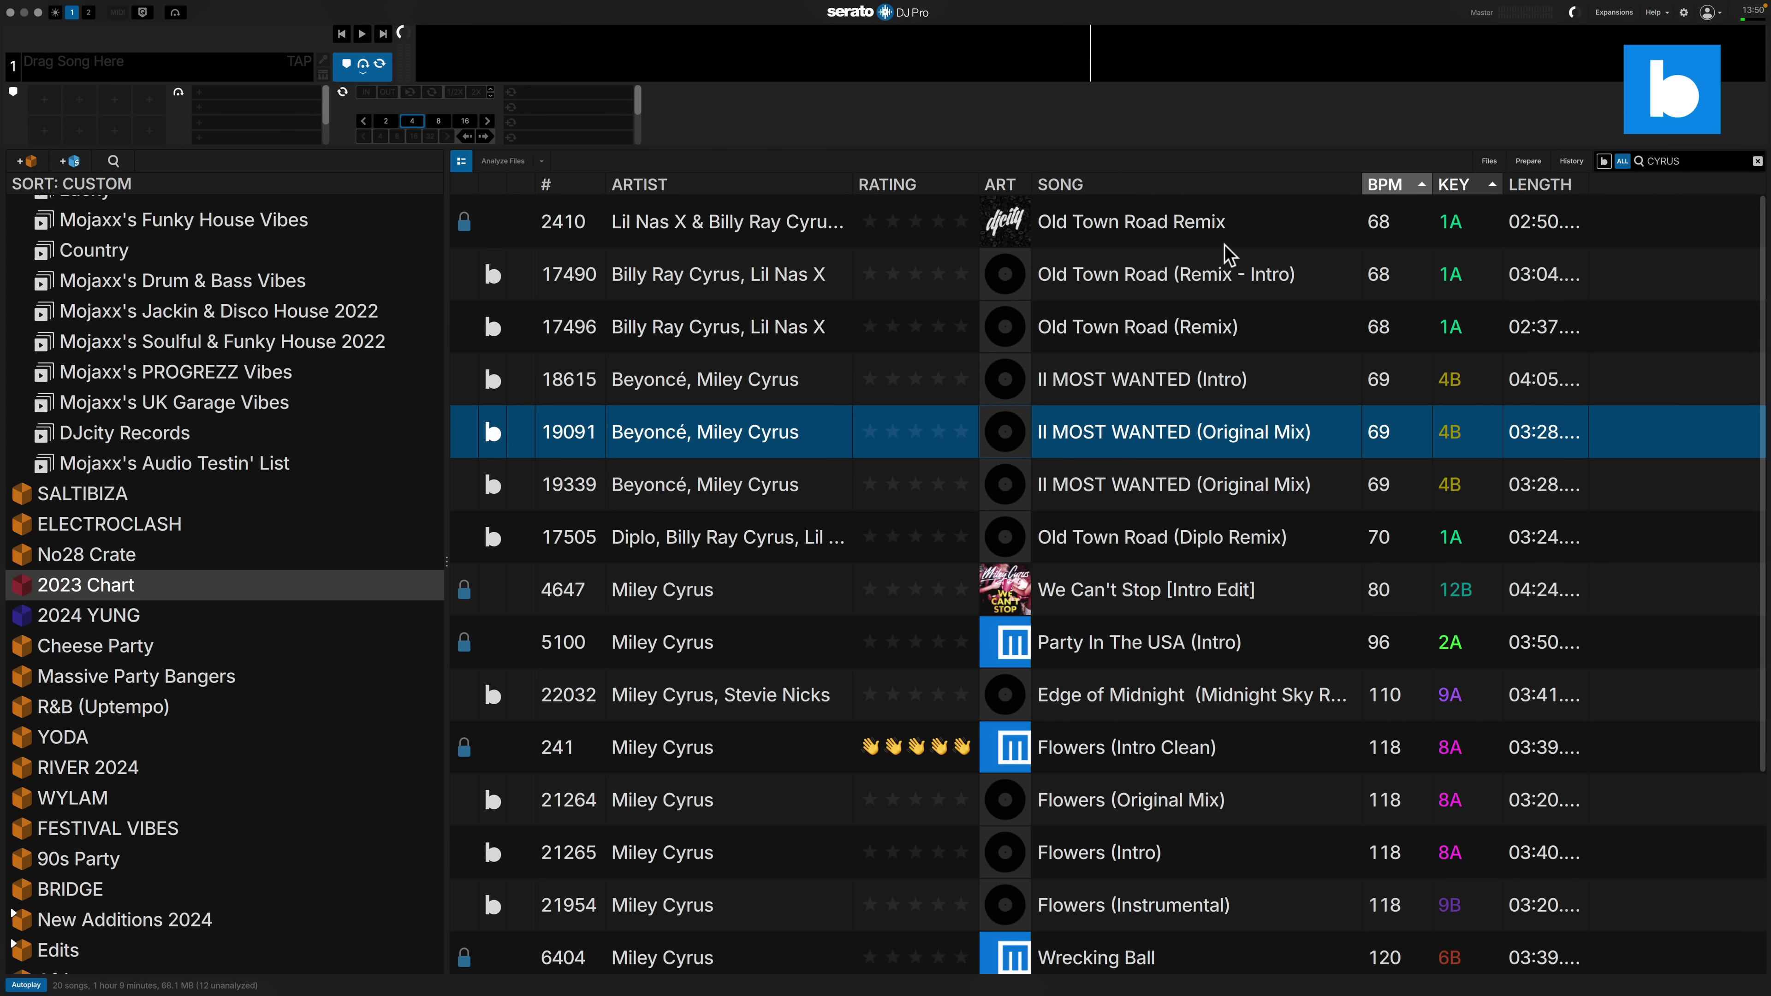
pyautogui.click(1758, 160)
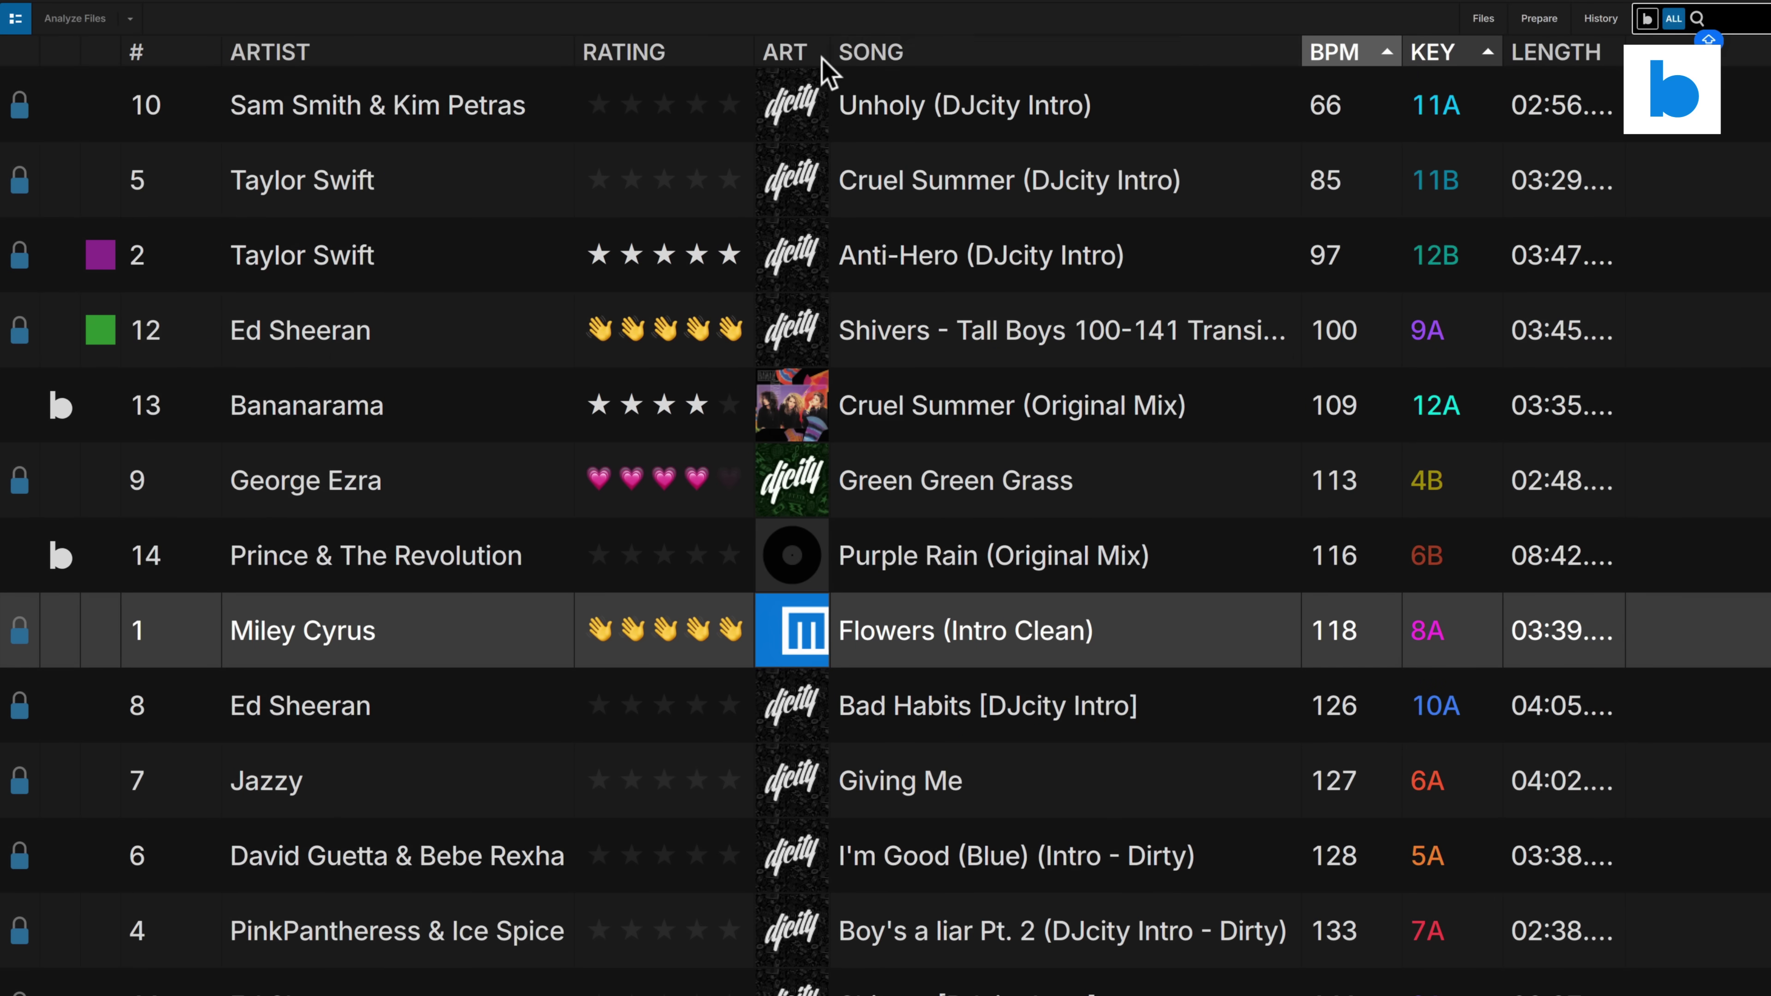
# Widen the ART column, then narrow it so album art rows are compact
pyautogui.moveTo(825, 54)
pyautogui.mouseDown()
pyautogui.moveTo(842, 71)
pyautogui.moveTo(839, 55)
pyautogui.mouseUp()
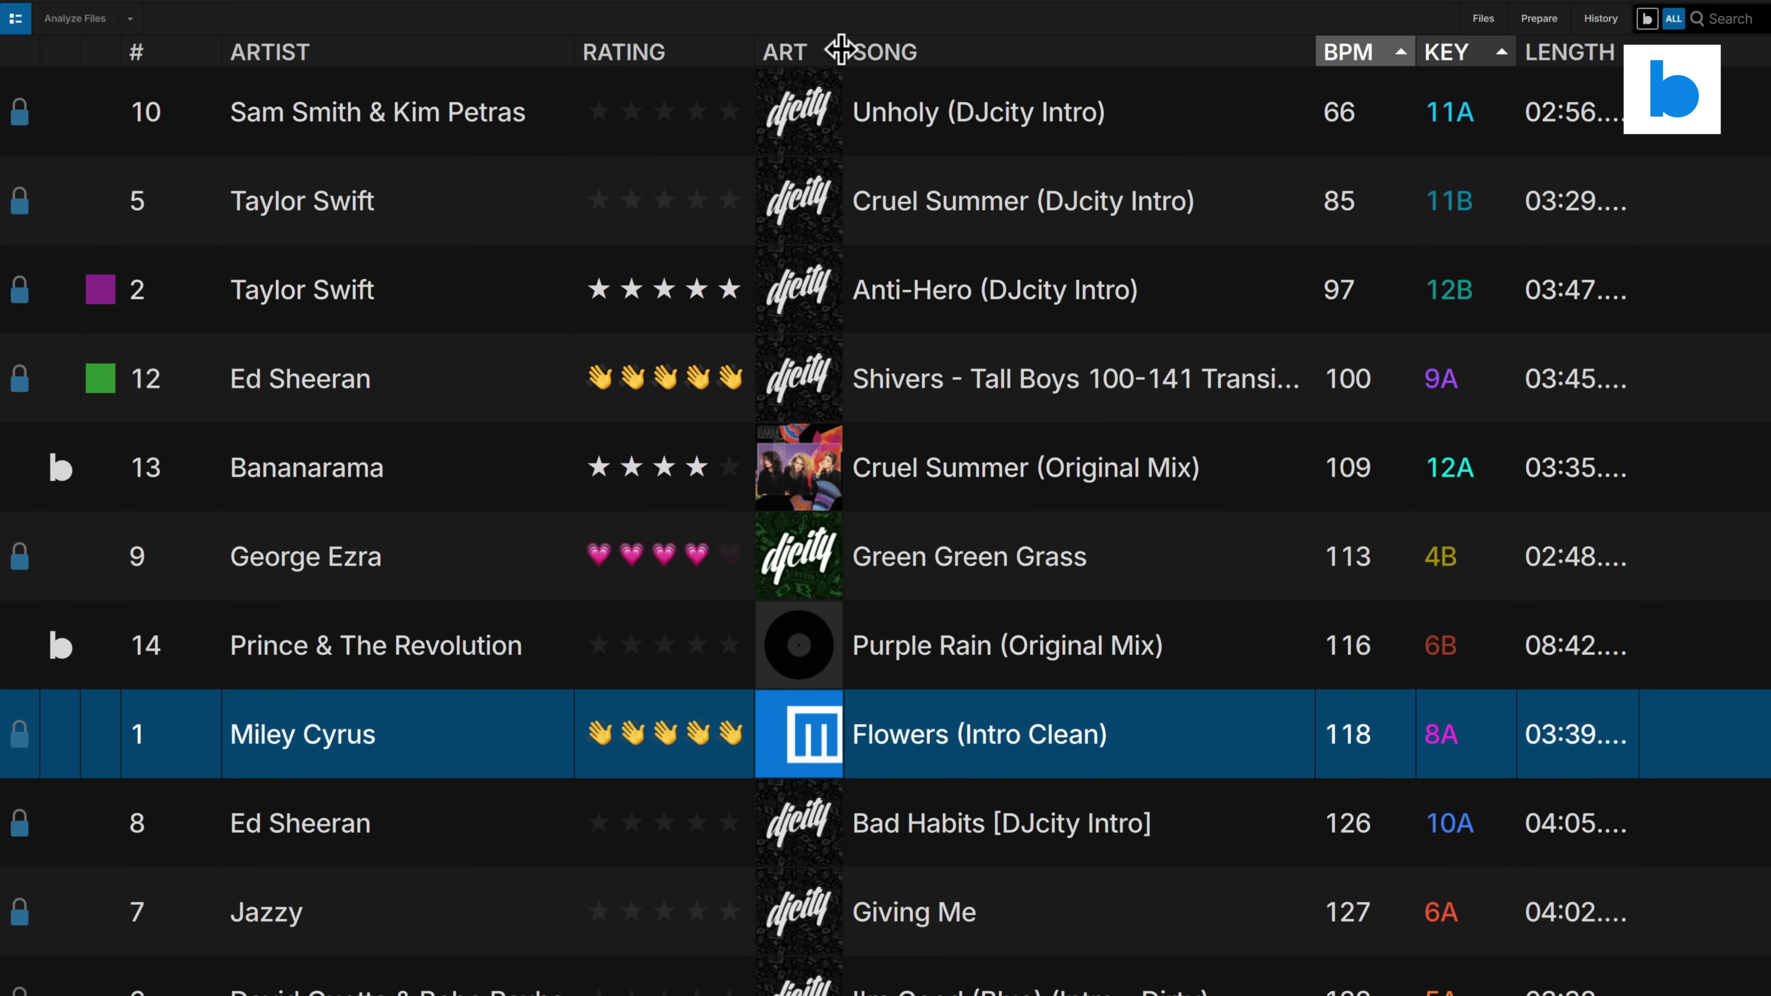
pyautogui.moveTo(842, 49); pyautogui.dragTo(803, 64)
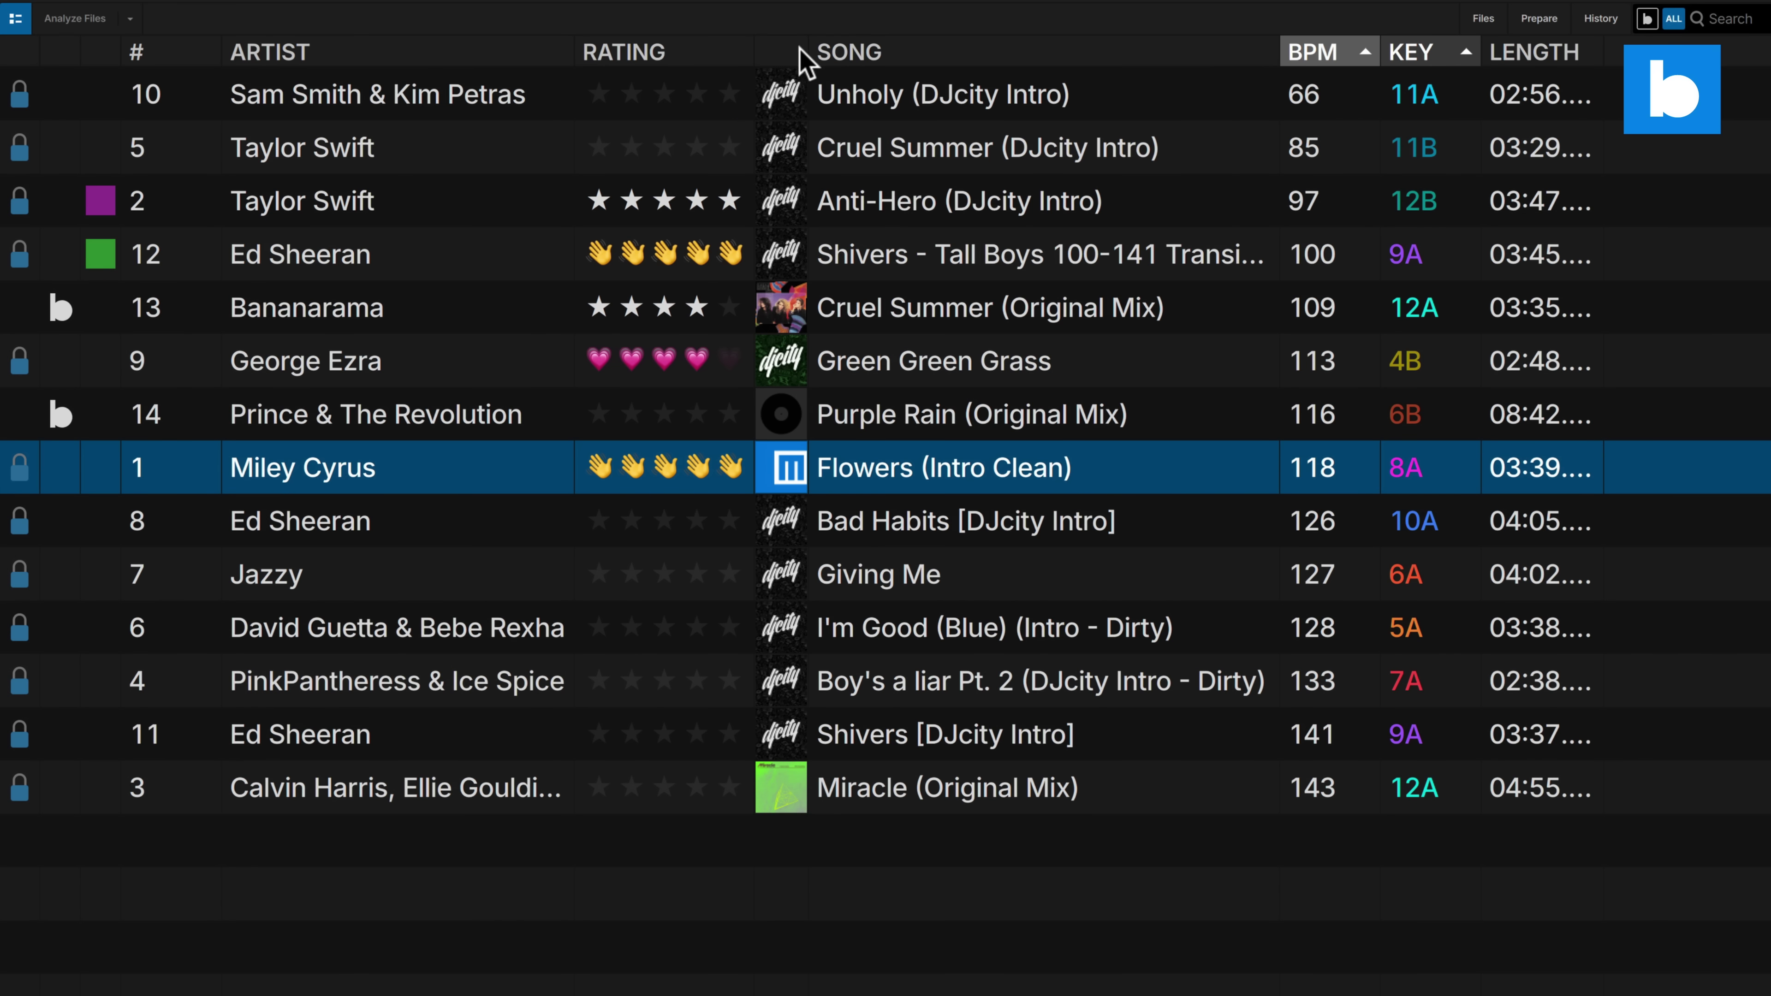
pyautogui.moveTo(804, 49)
pyautogui.mouseDown()
pyautogui.moveTo(900, 51)
pyautogui.moveTo(803, 62)
pyautogui.mouseUp()
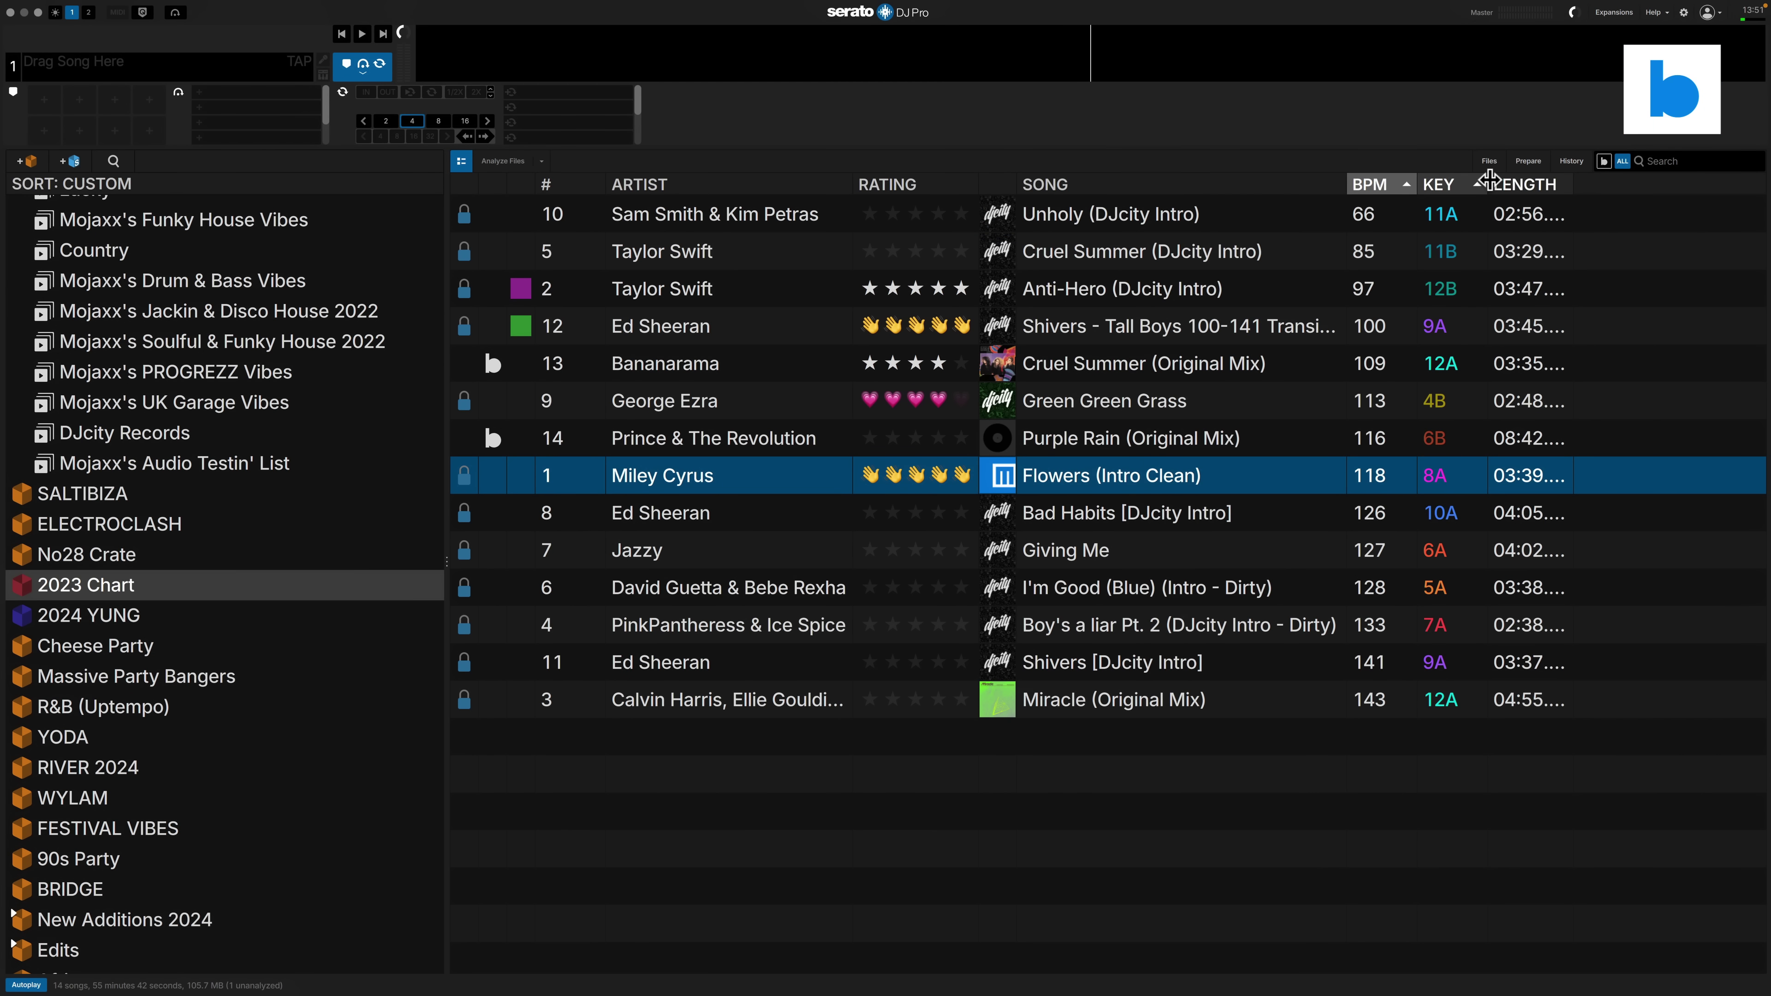
# Open and close the Files panel, then open Cruel Summer (Original Mix)'s track options
pyautogui.click(1490, 162)
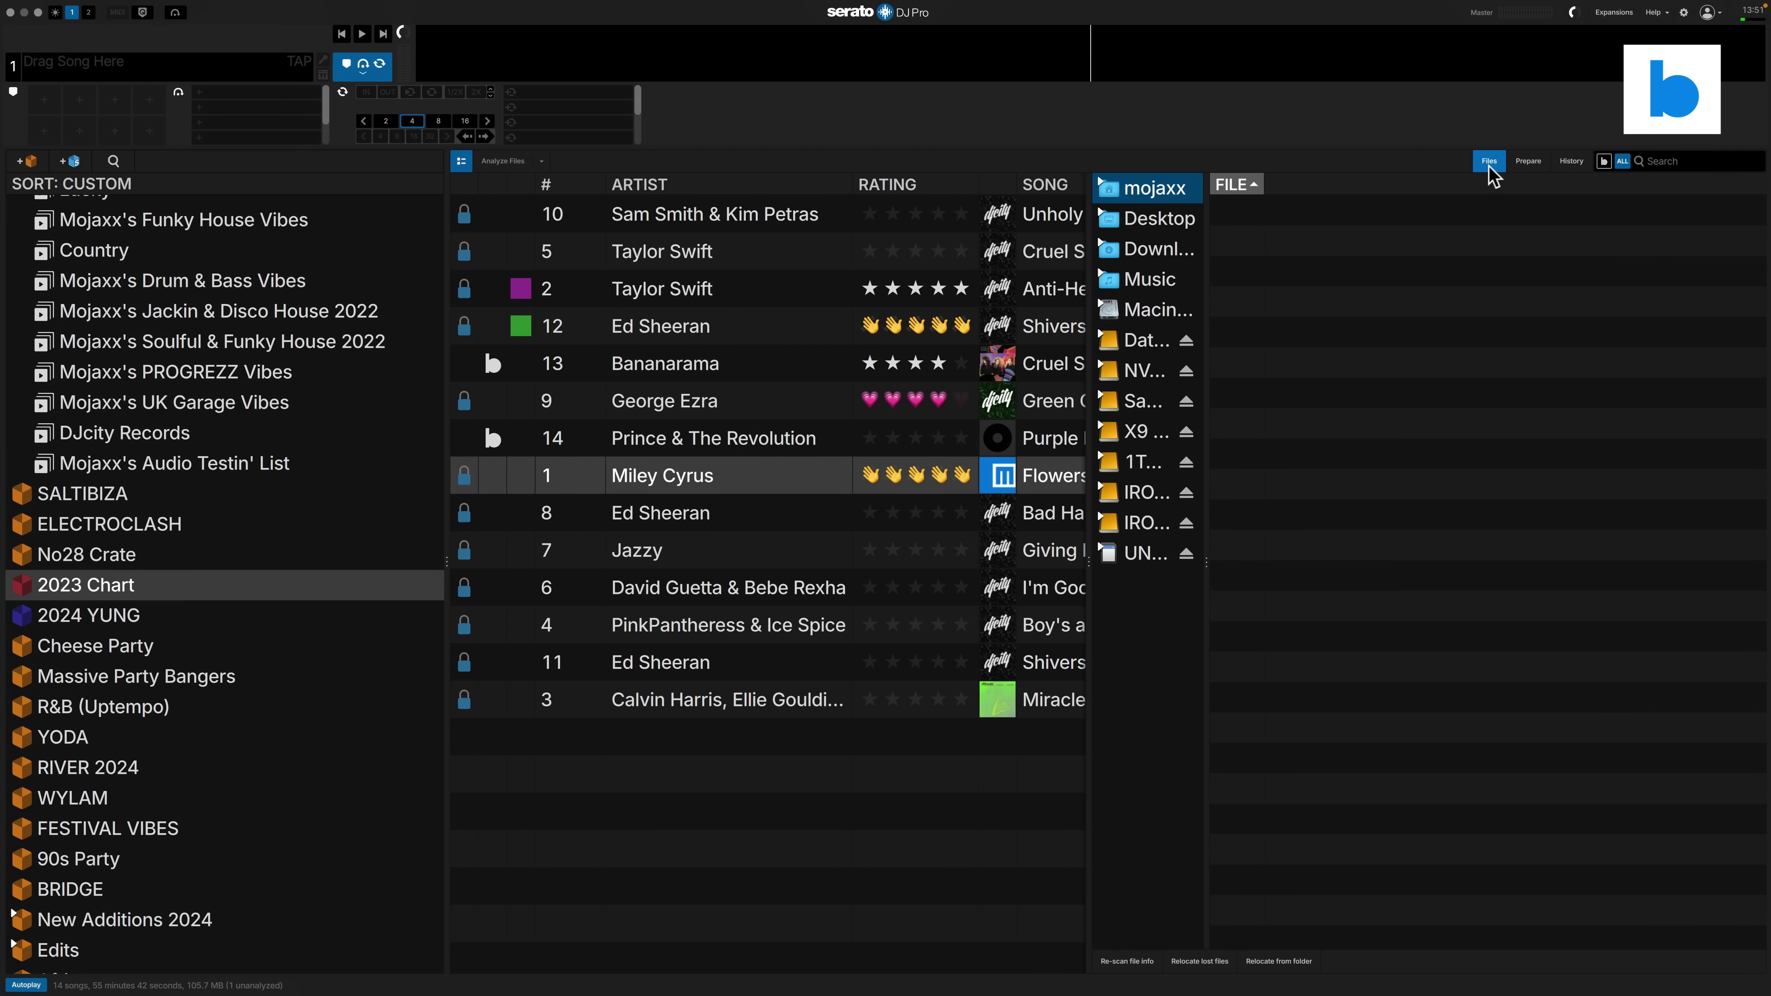
pyautogui.click(1489, 166)
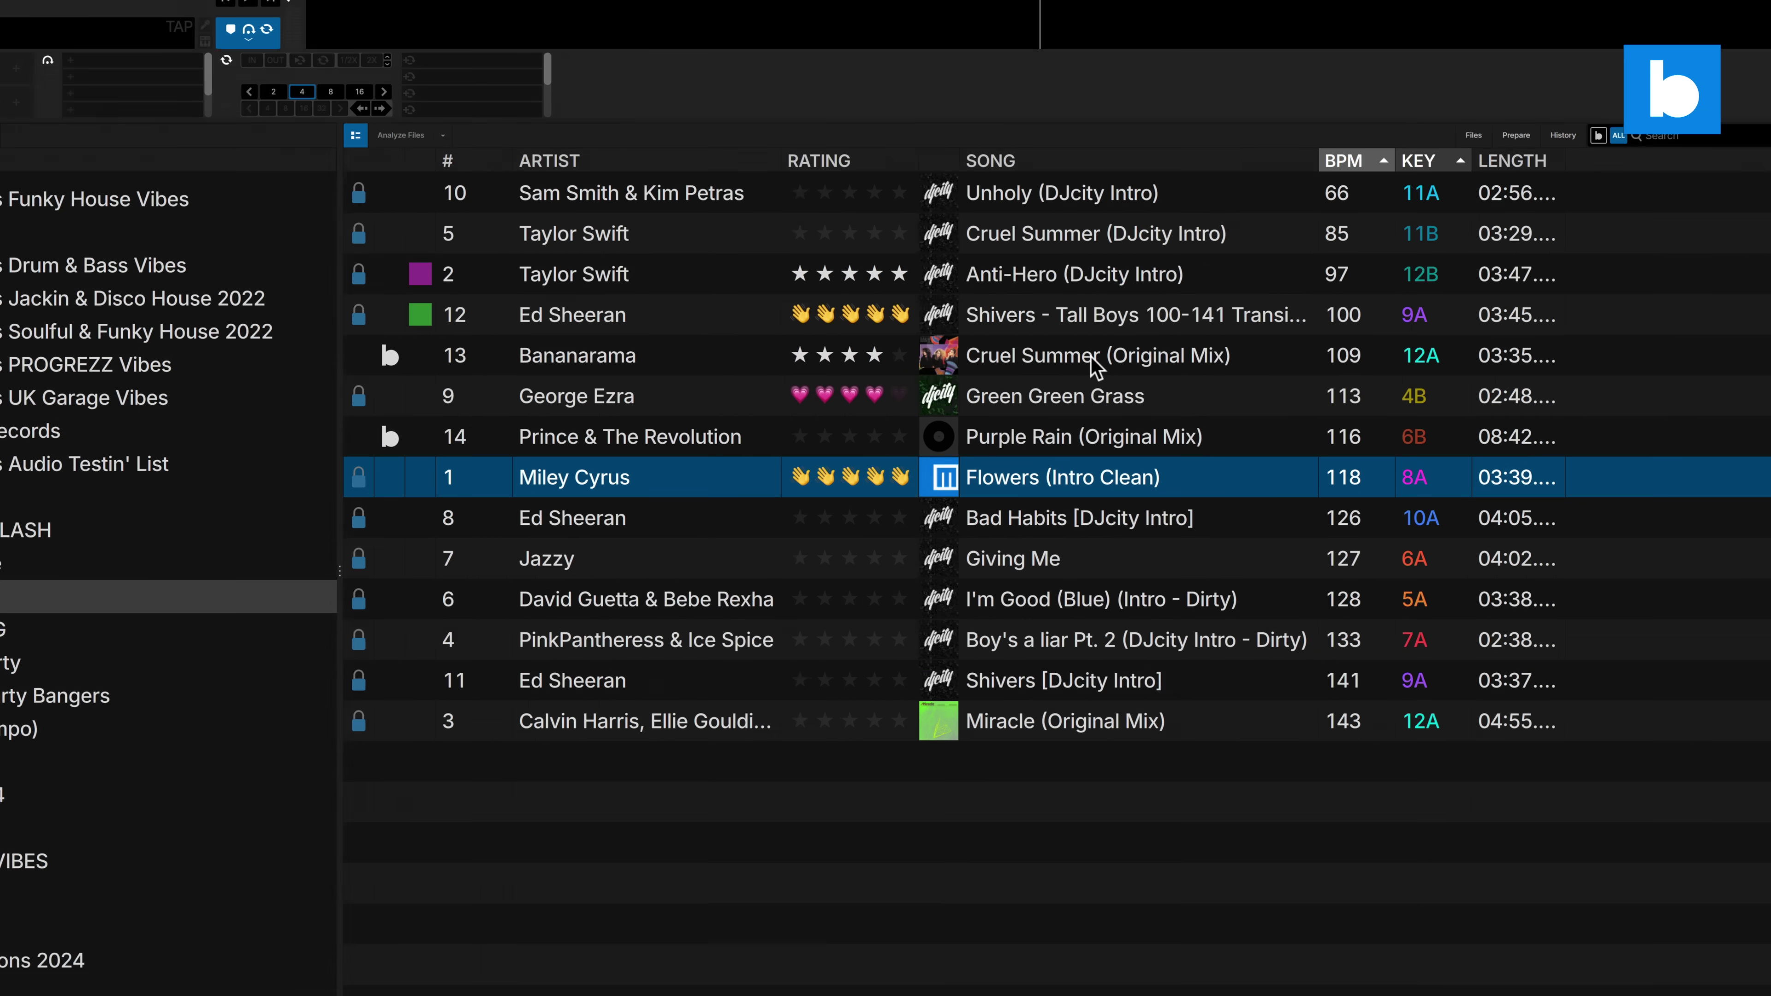
pyautogui.click(1137, 365)
pyautogui.rightClick(1137, 364)
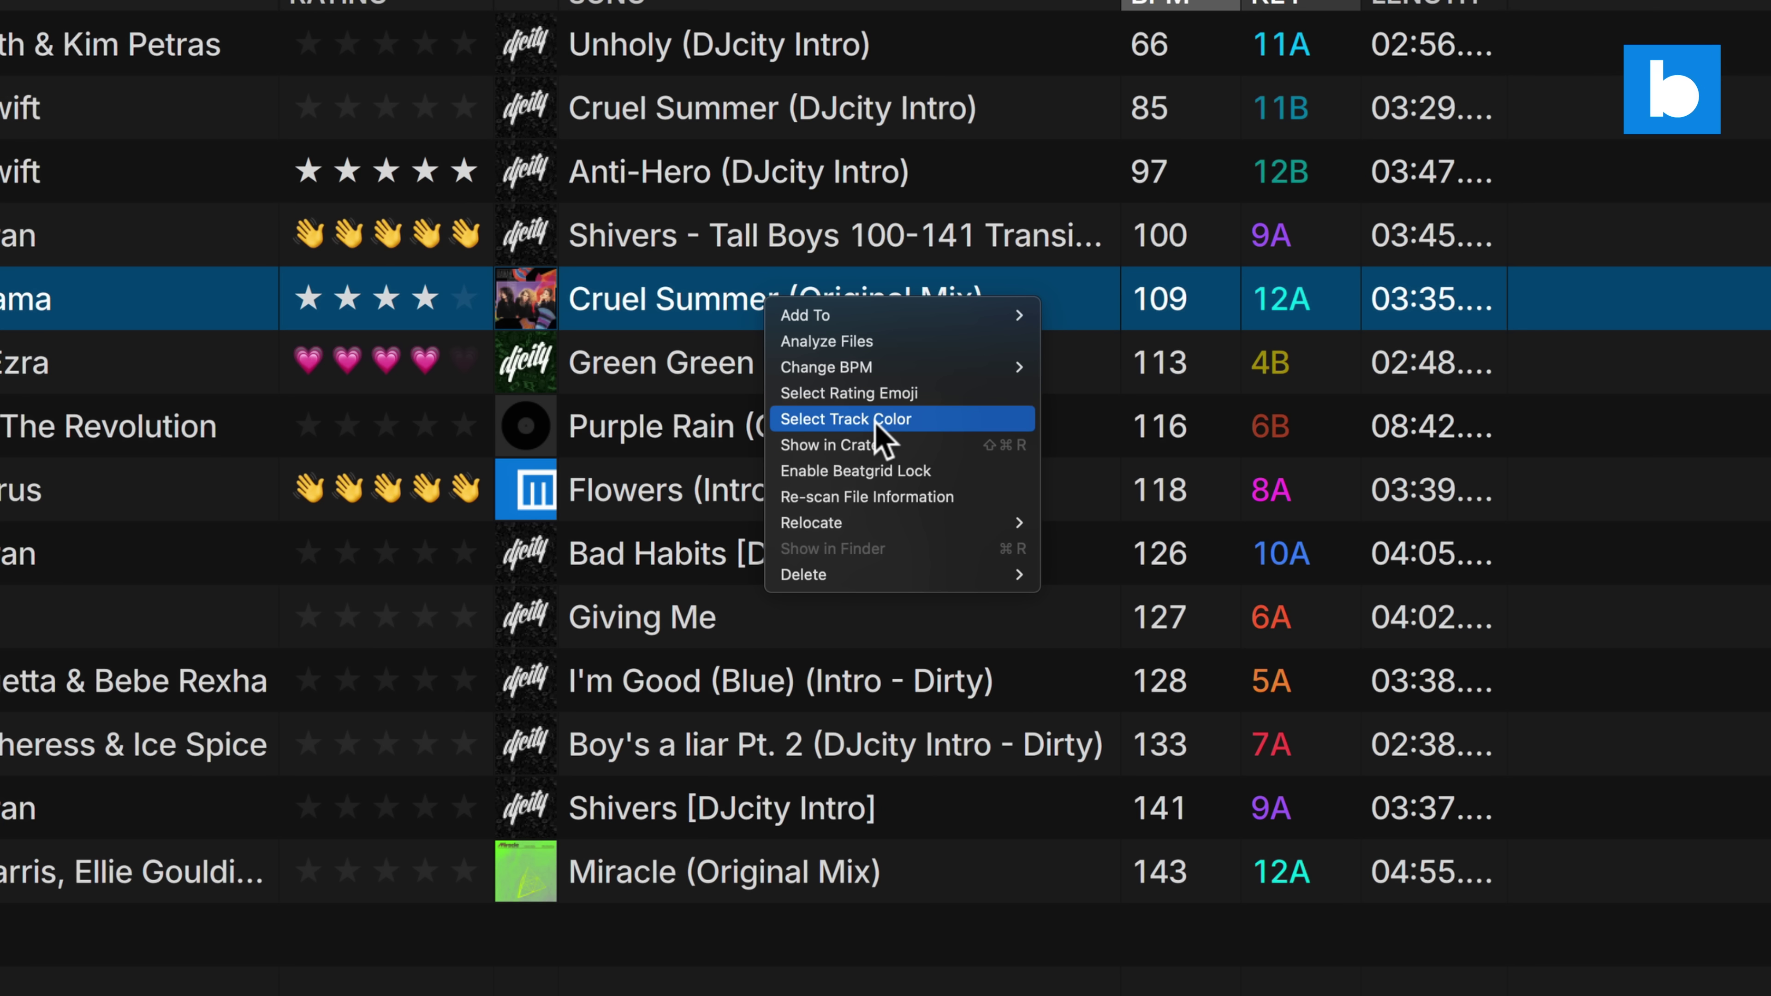
# Dismiss the Cruel Summer (Original Mix) track options menu
pyautogui.click(698, 496)
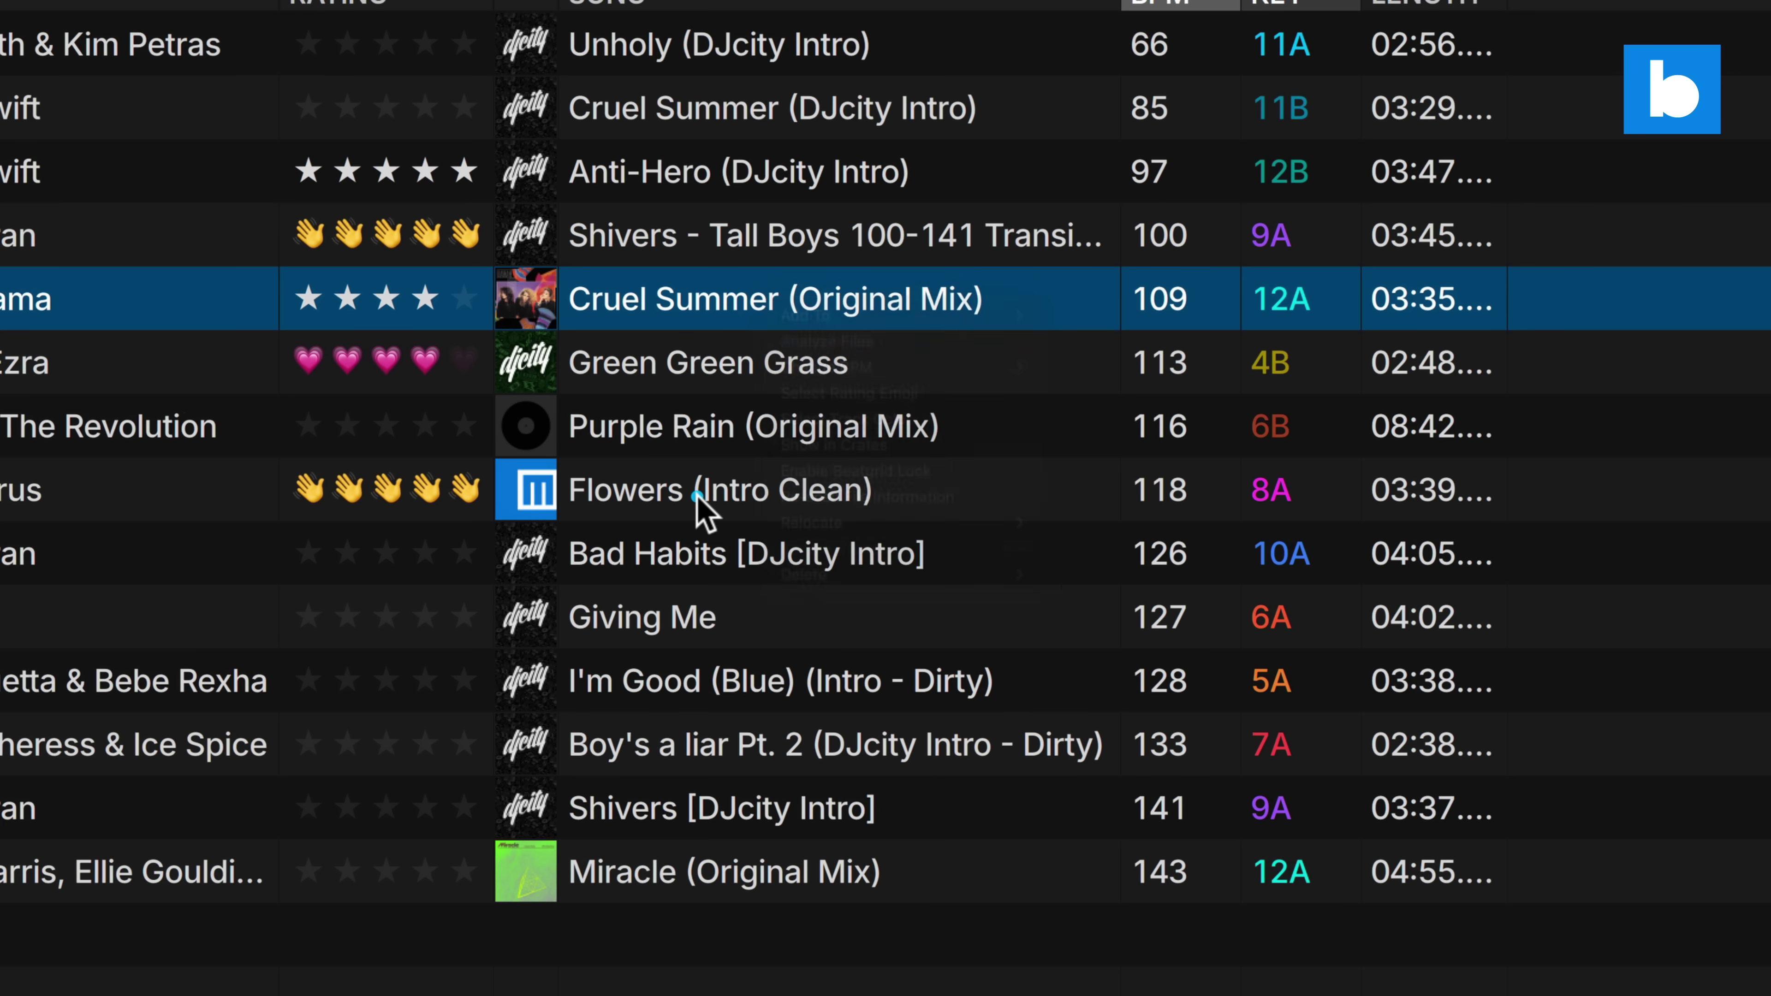